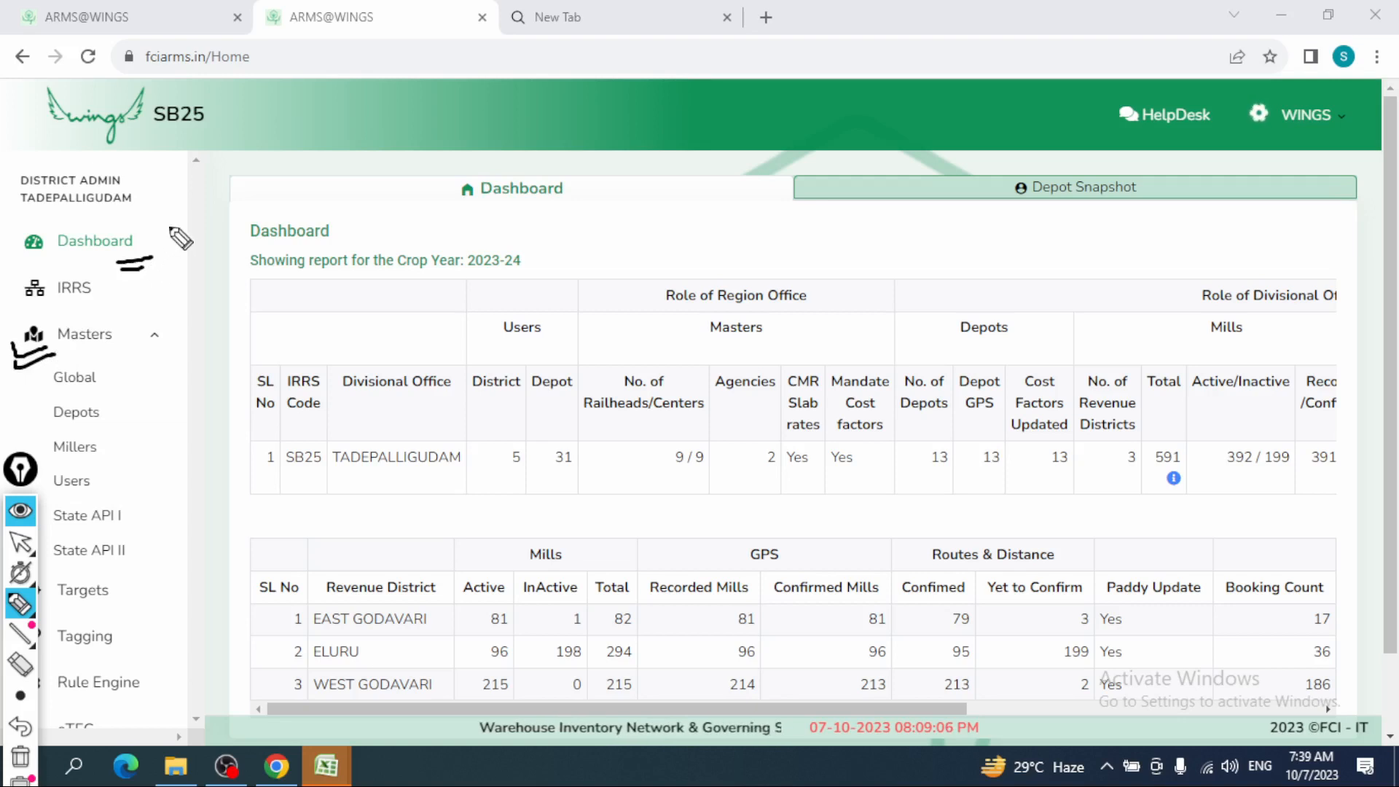
- Annotate the District Admin role, dashboard tables and 591 total mills, then open Masters > Global
mouse_move(71, 151)
left_mouse_down()
mouse_move(62, 216)
mouse_move(127, 213)
mouse_move(147, 194)
mouse_move(1198, 217)
left_mouse_up()
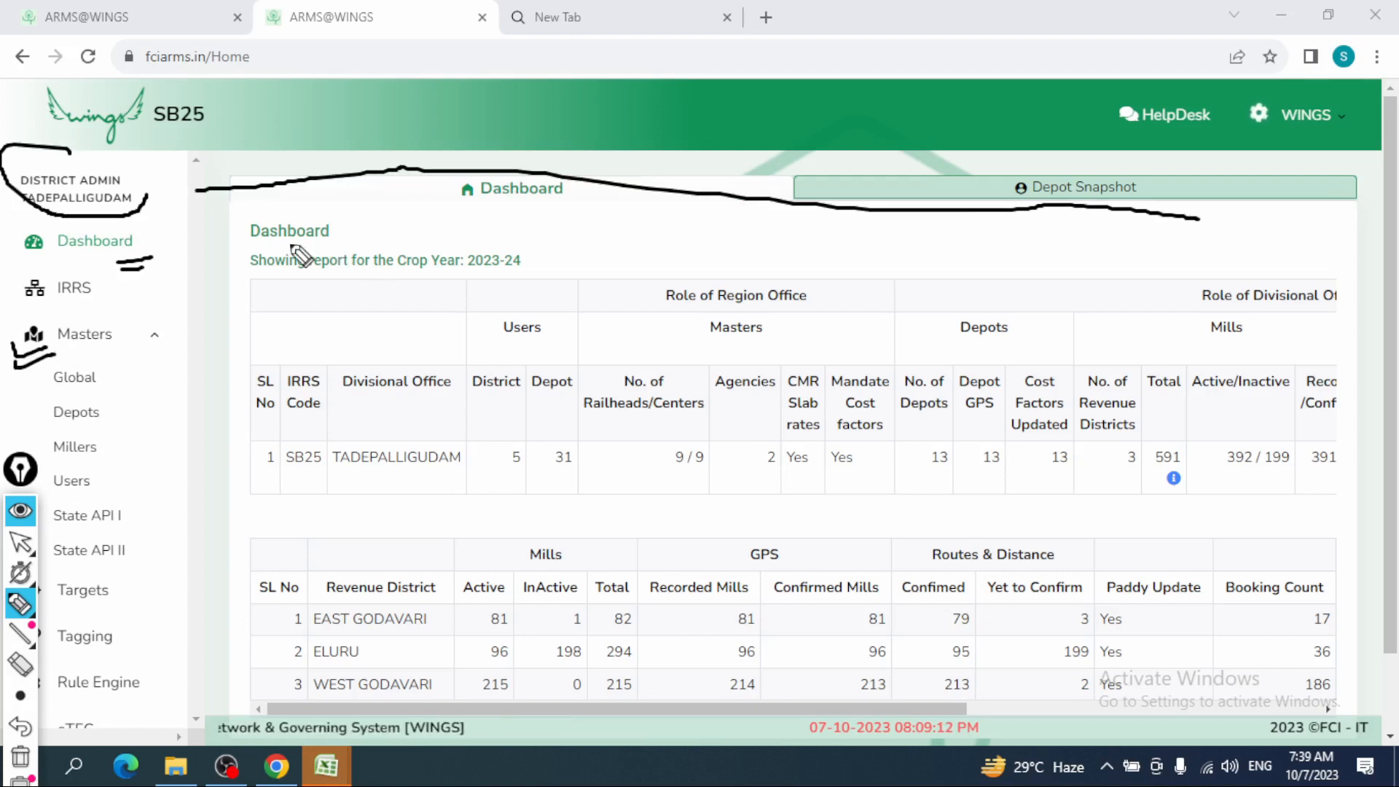
left_click(252, 254)
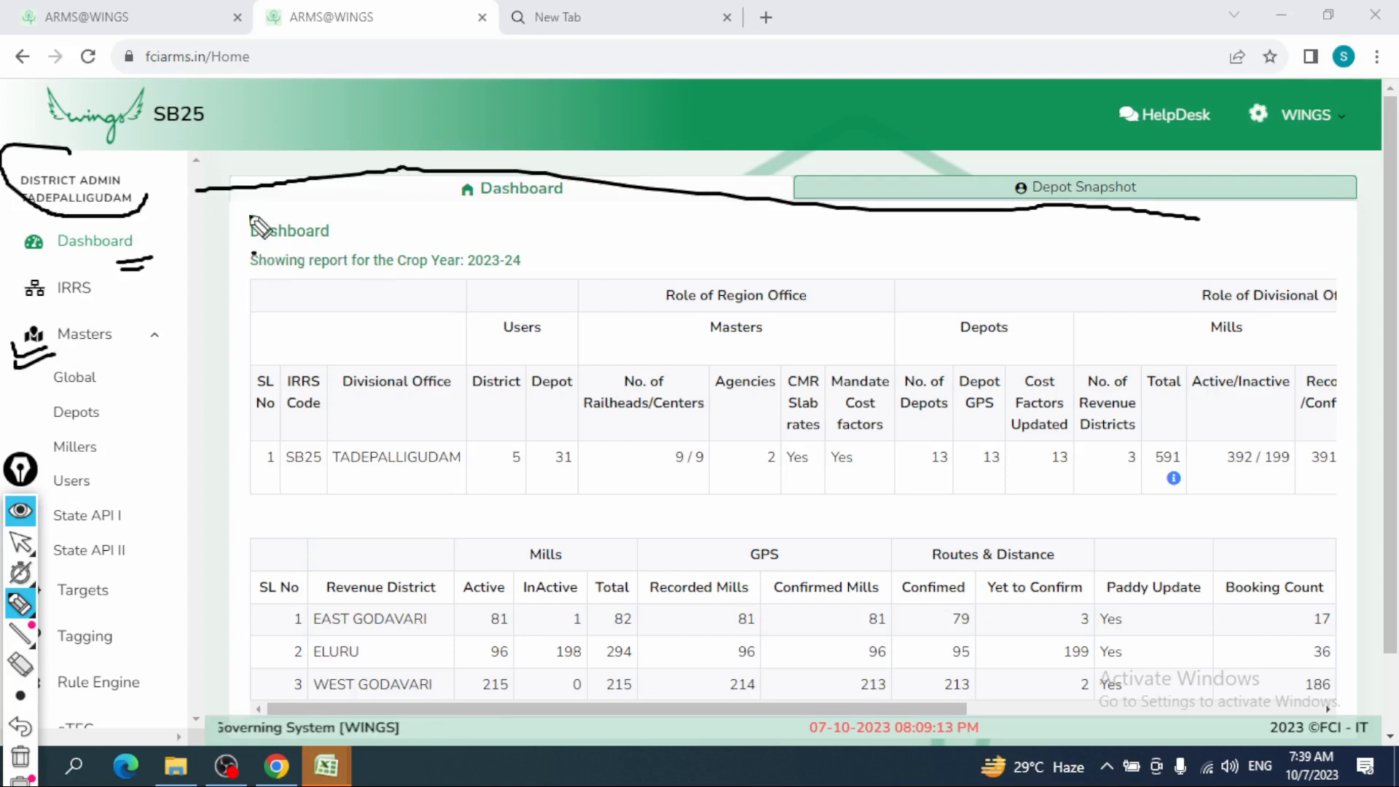
left_click_drag(251, 213, 227, 671)
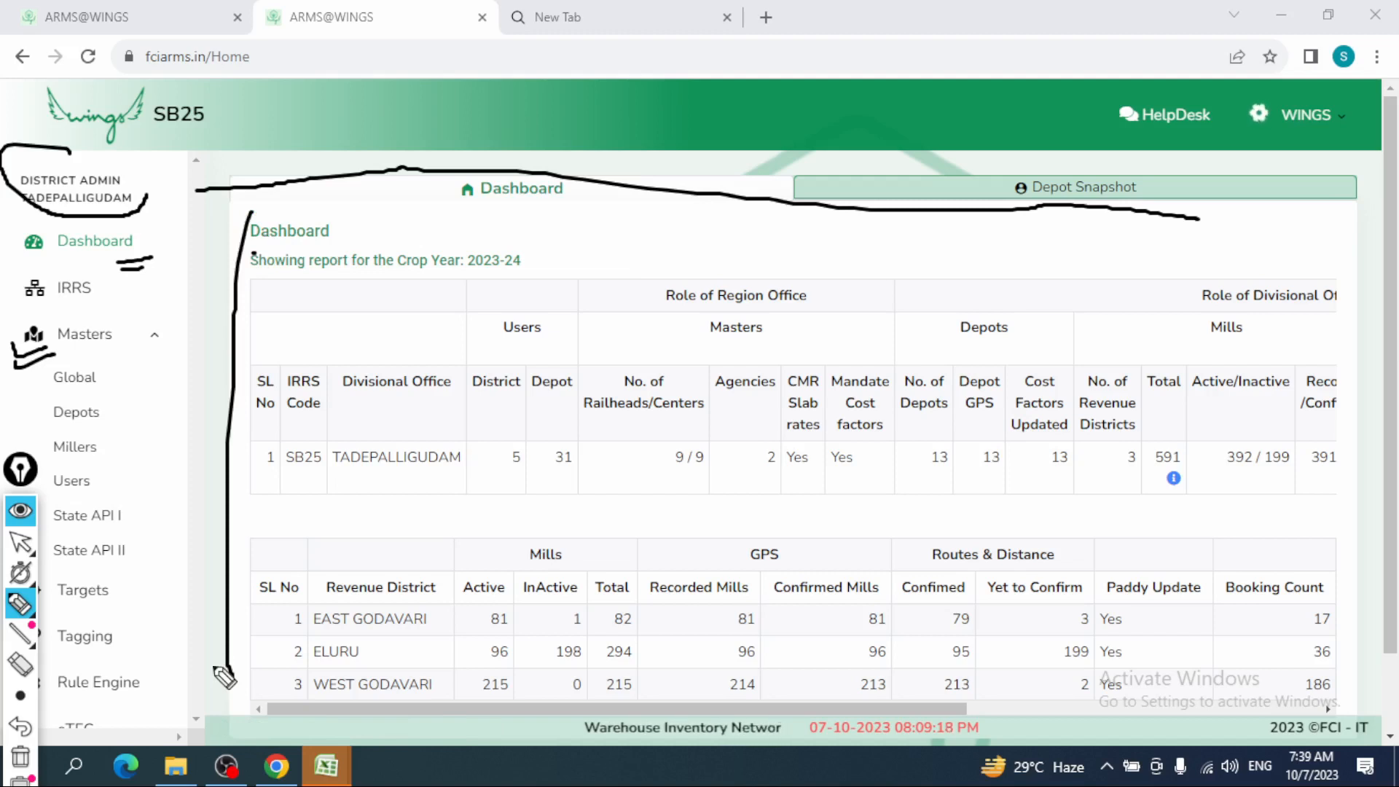
left_click_drag(1190, 359, 1204, 460)
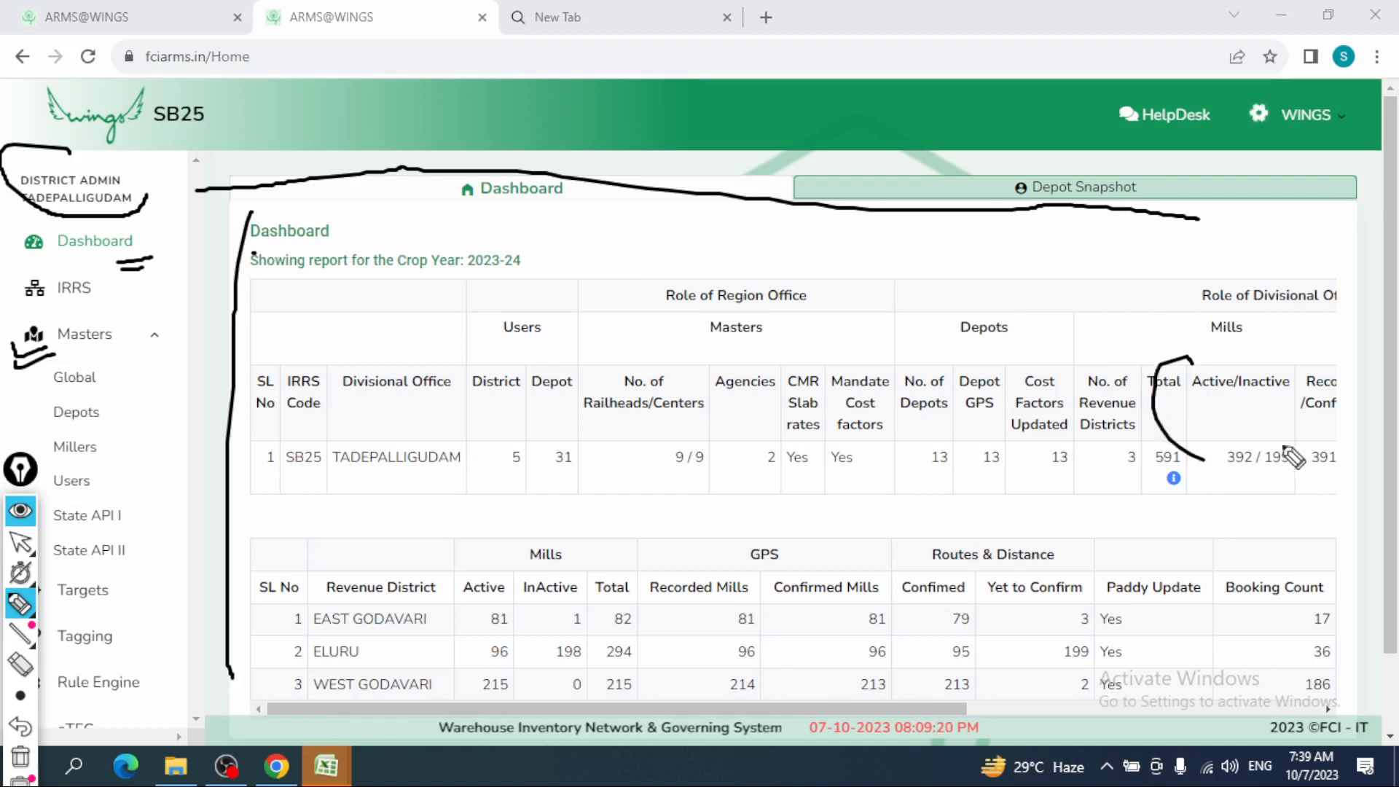
left_click_drag(1285, 450, 1242, 374)
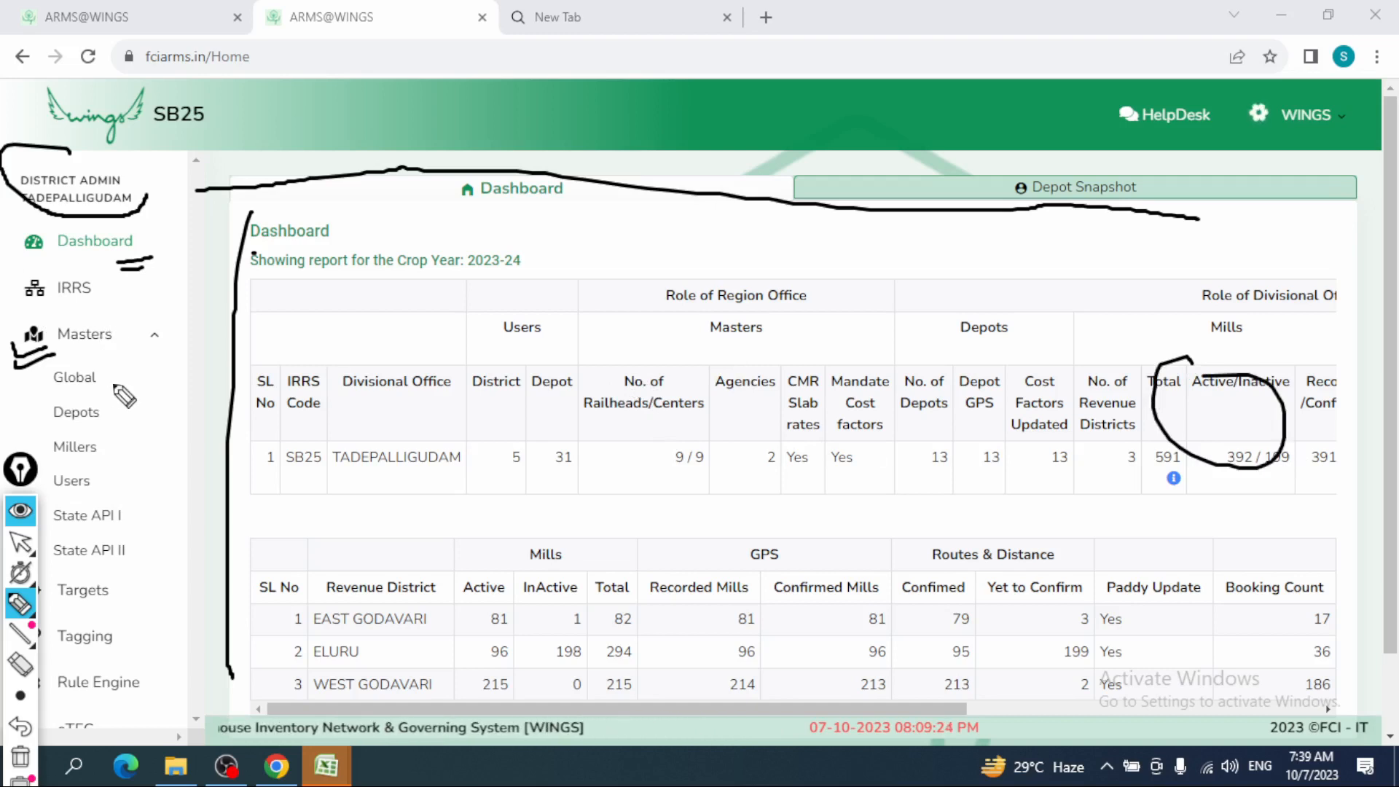
left_click(21, 512)
left_click(81, 378)
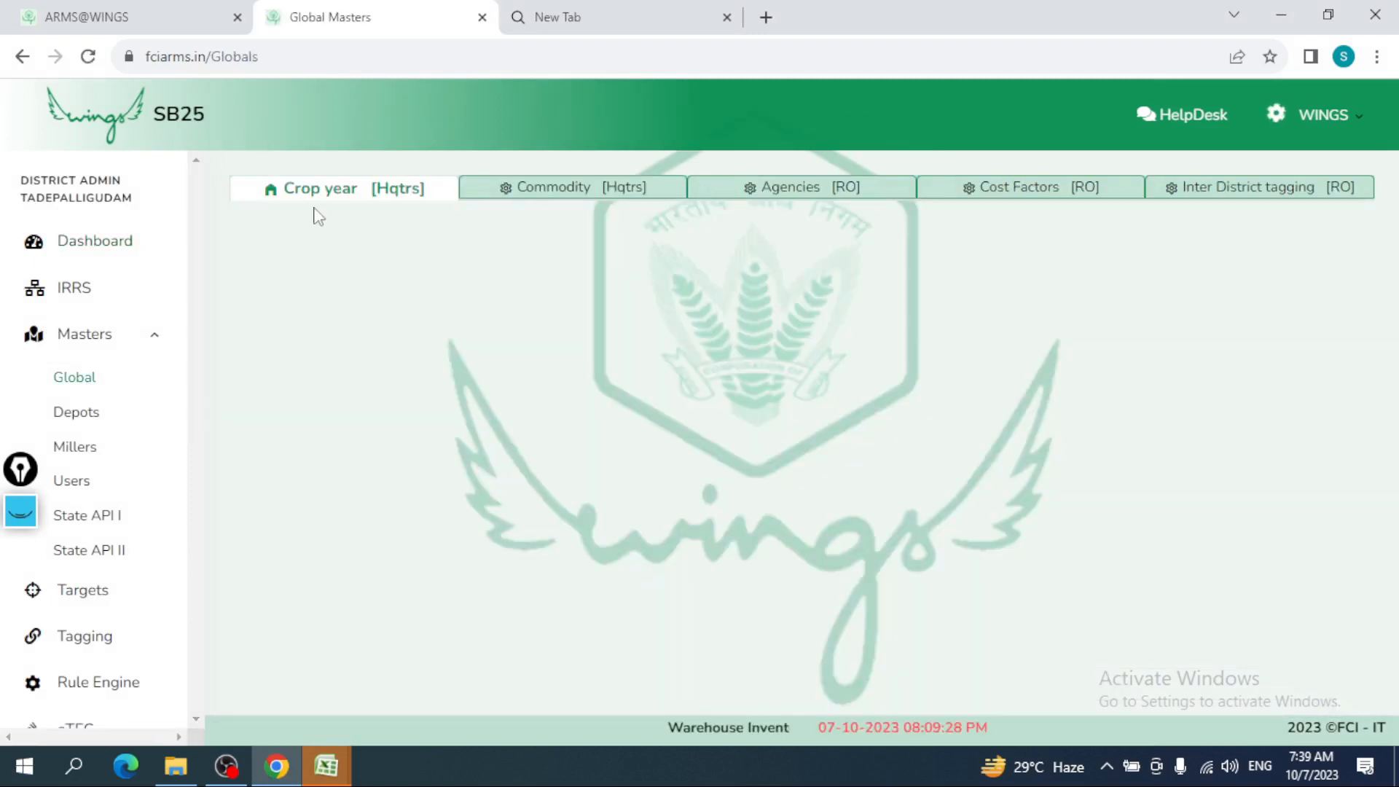
- Browse the Crop year, Commodity, Agencies and Cost Factors masters, then open the Depots list
left_click(379, 183)
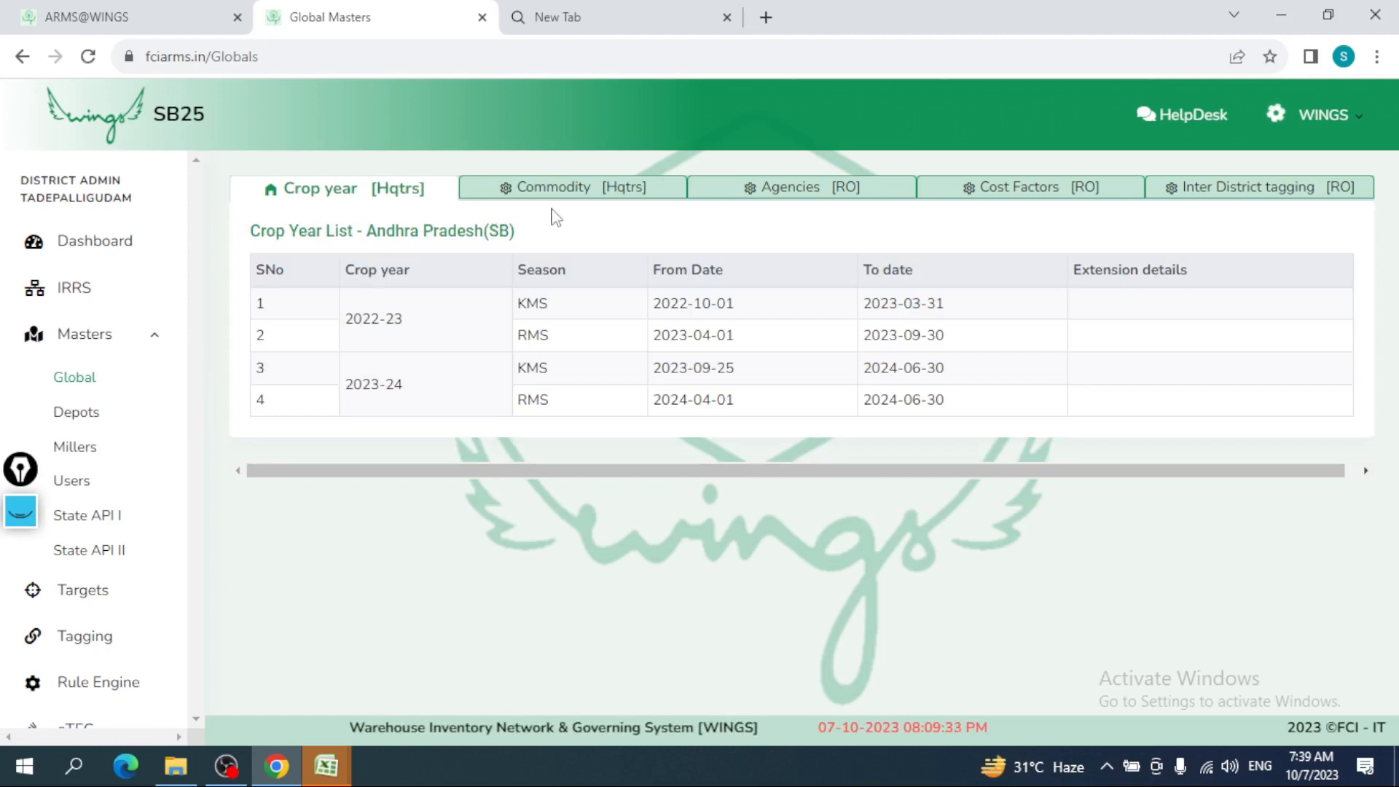
left_click(573, 191)
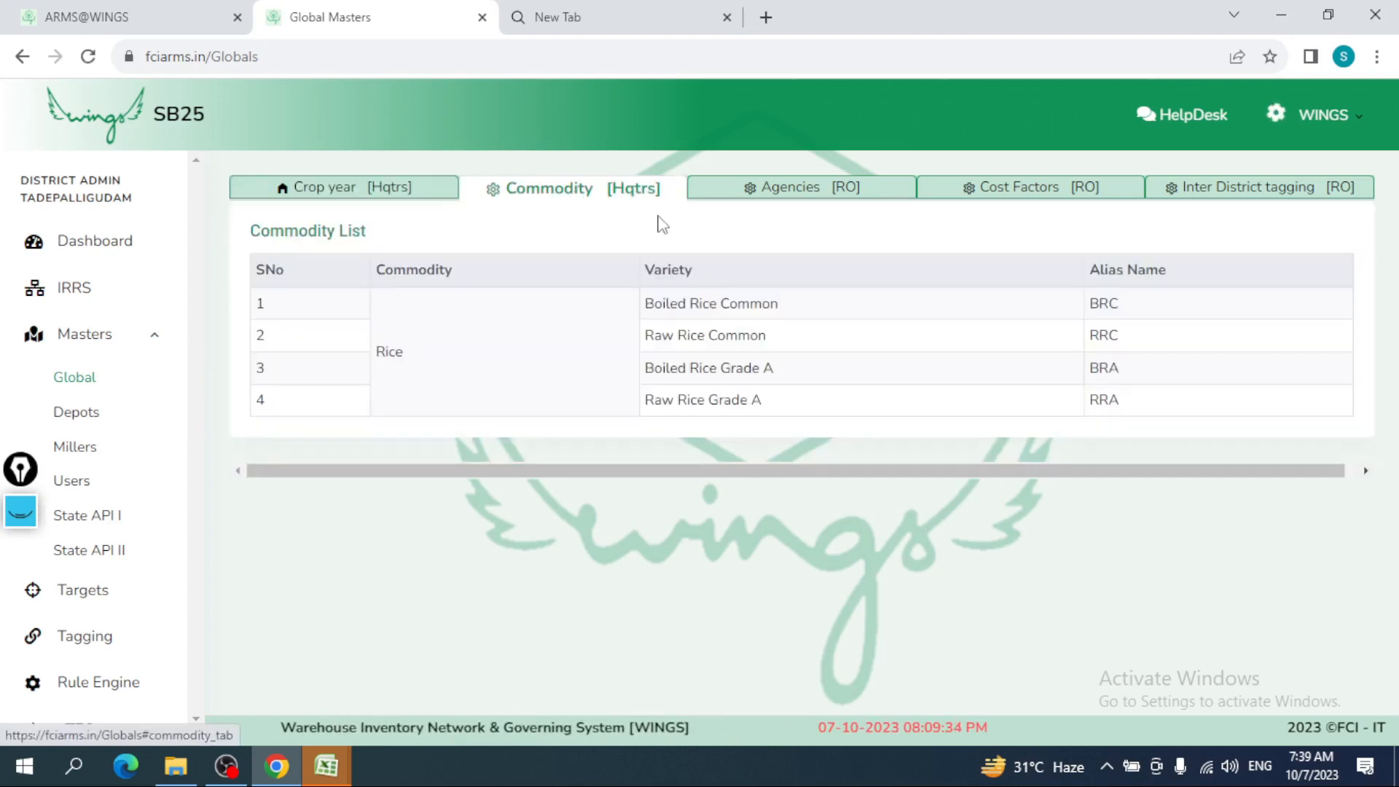
left_click(772, 189)
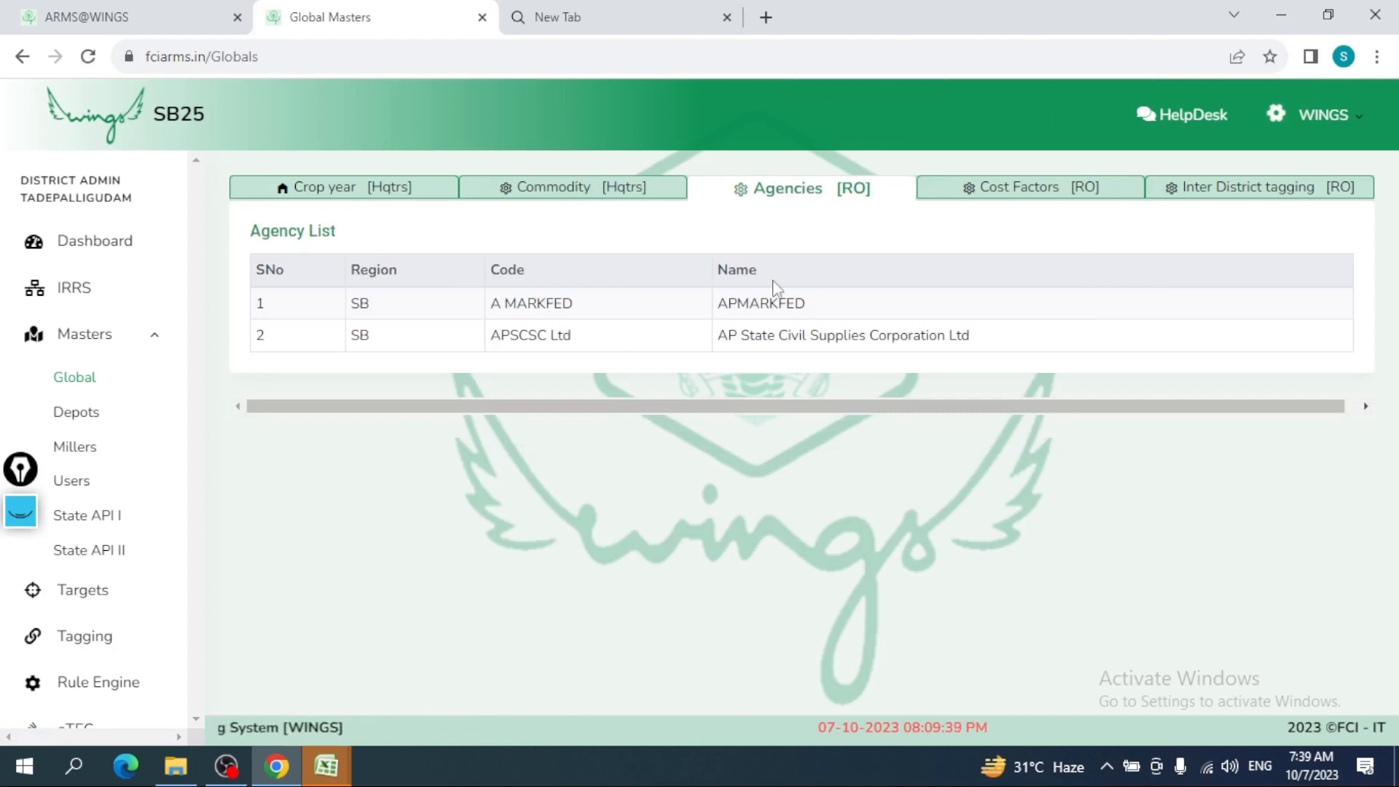
left_click(1062, 206)
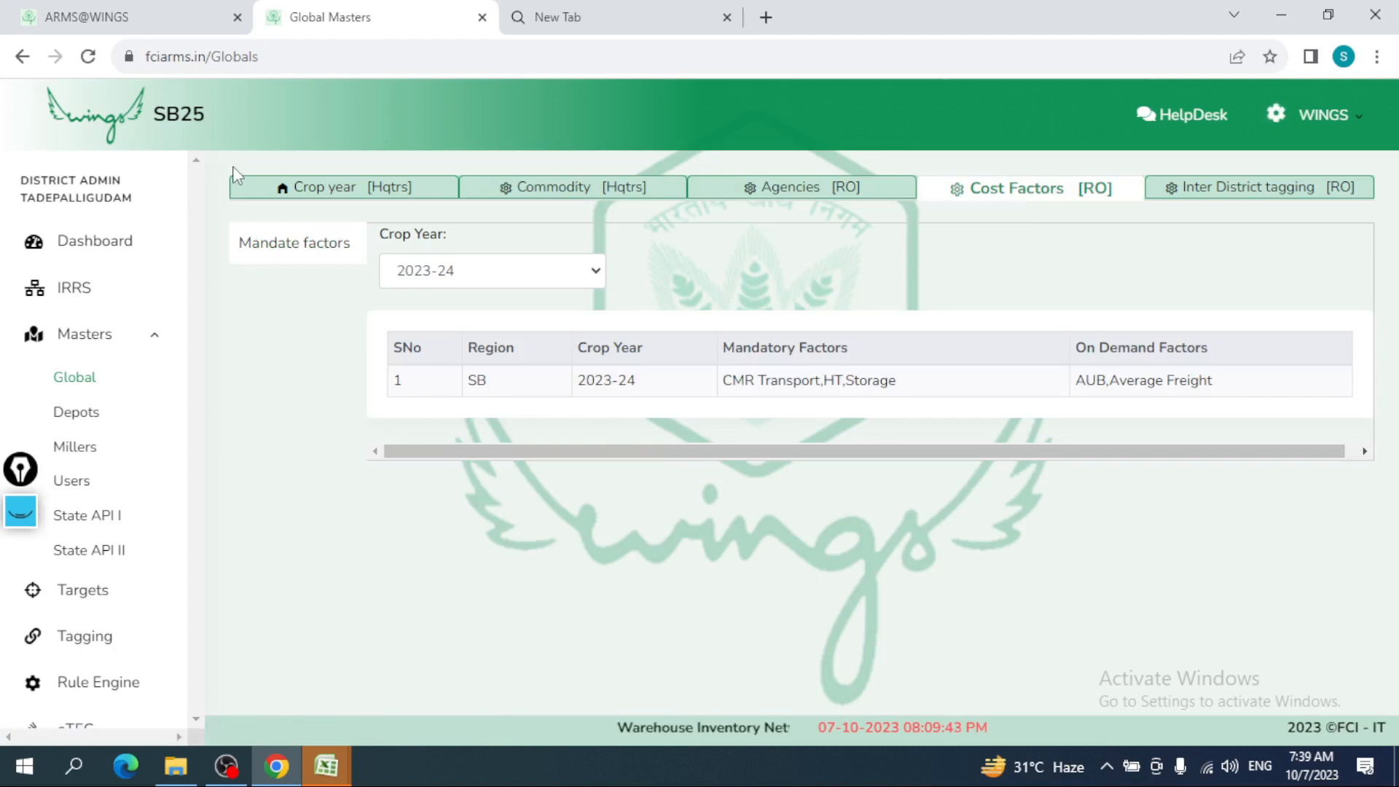
left_click(81, 413)
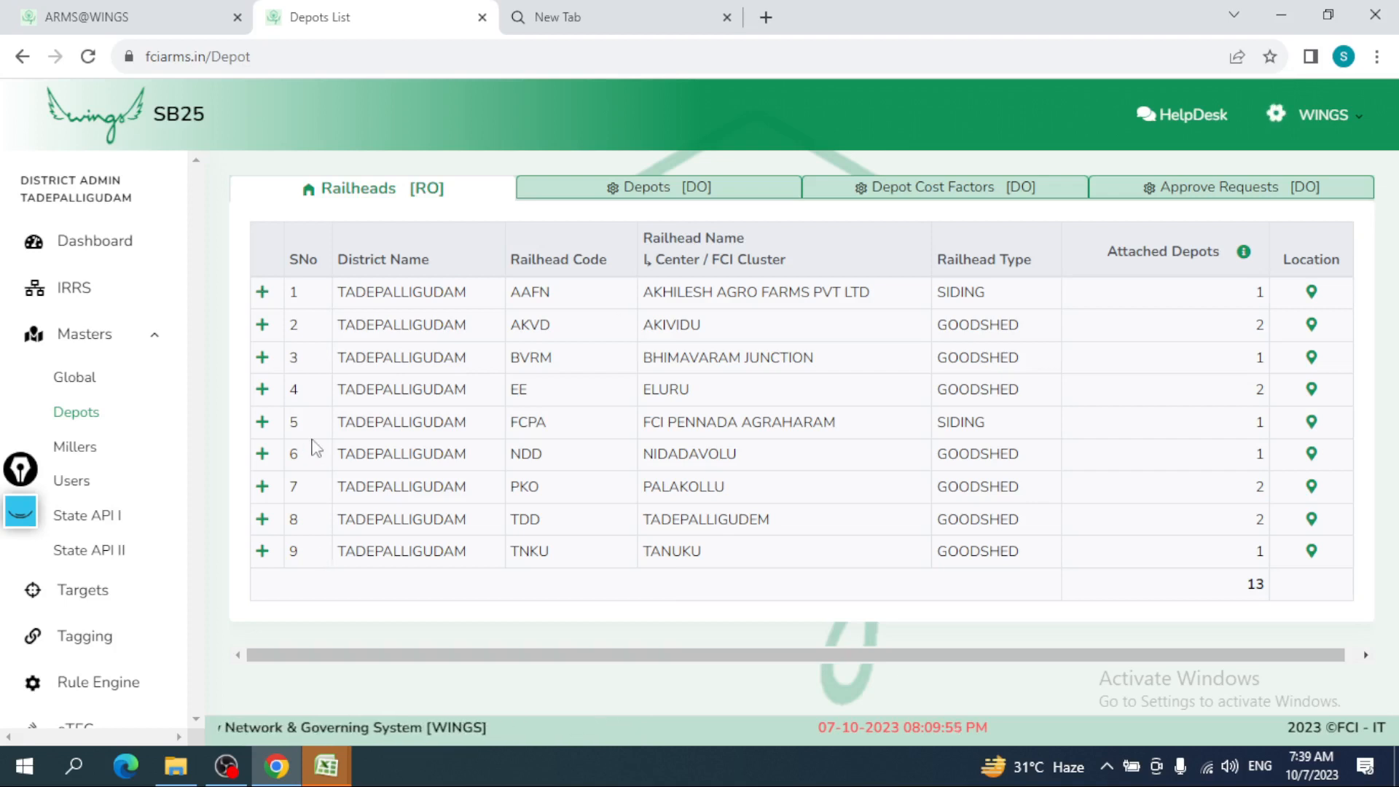
- Expand railheads AAFN and AKVD to show their Center / FCI Cluster 1 mapping, then open Millers
left_click(262, 295)
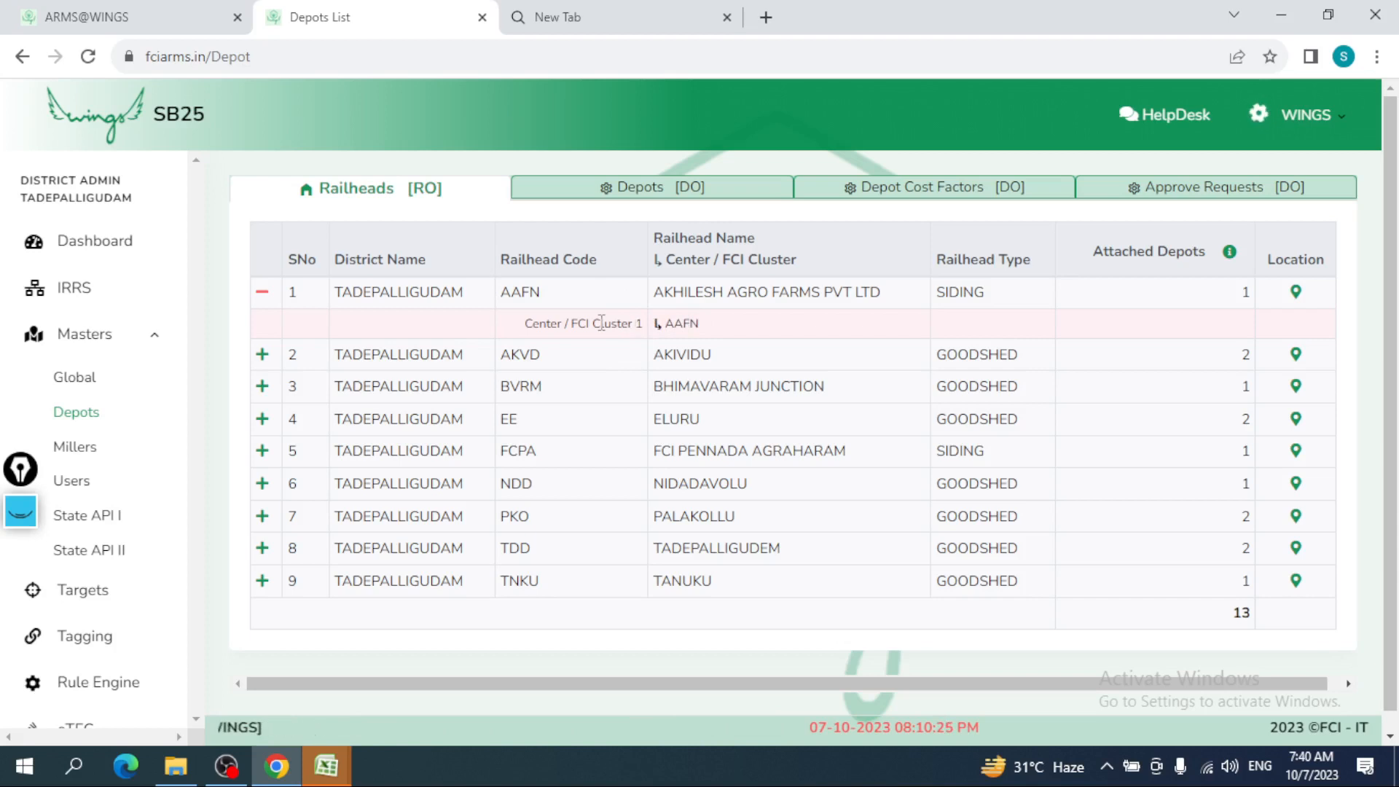
left_click_drag(525, 325, 674, 329)
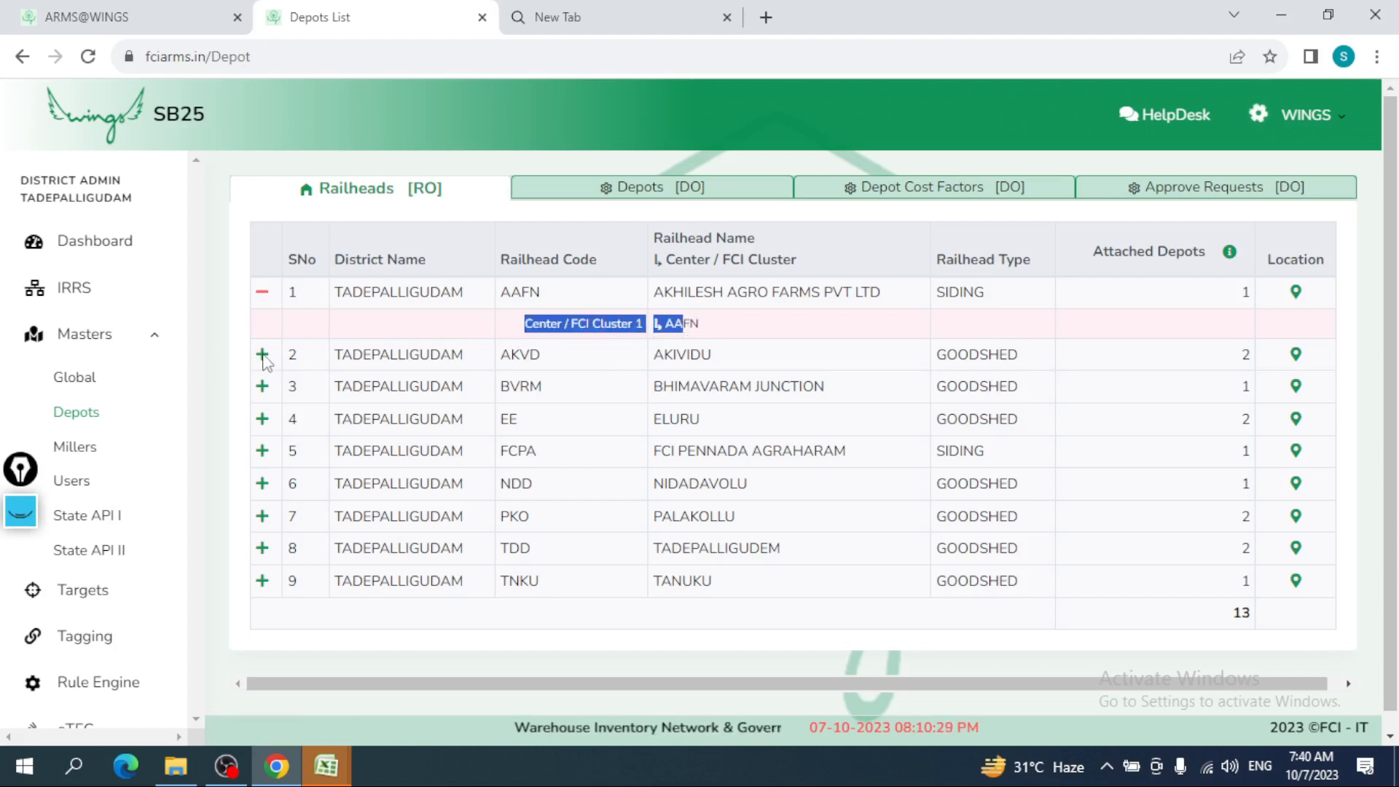
left_click(302, 365)
left_click(302, 365)
double_click(553, 386)
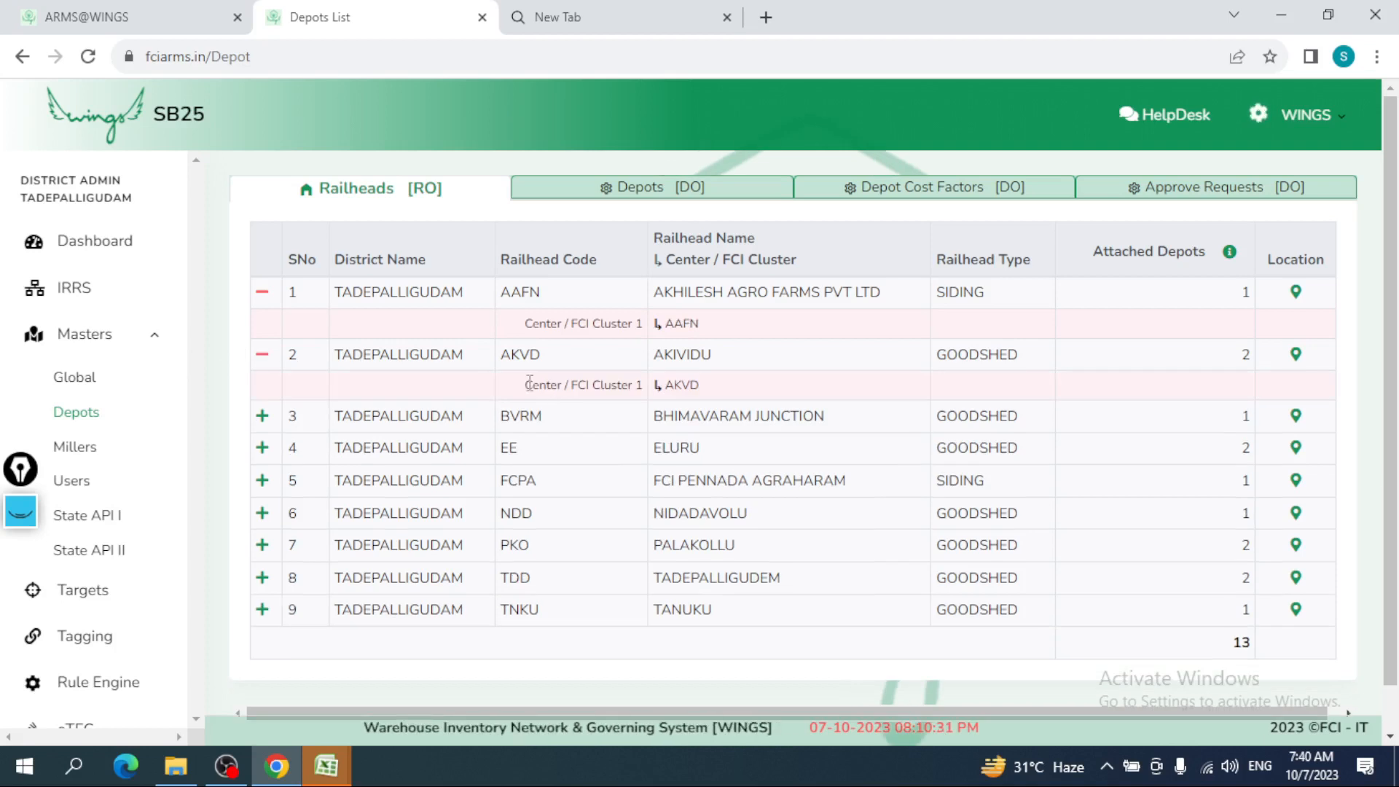
left_click_drag(598, 391, 680, 386)
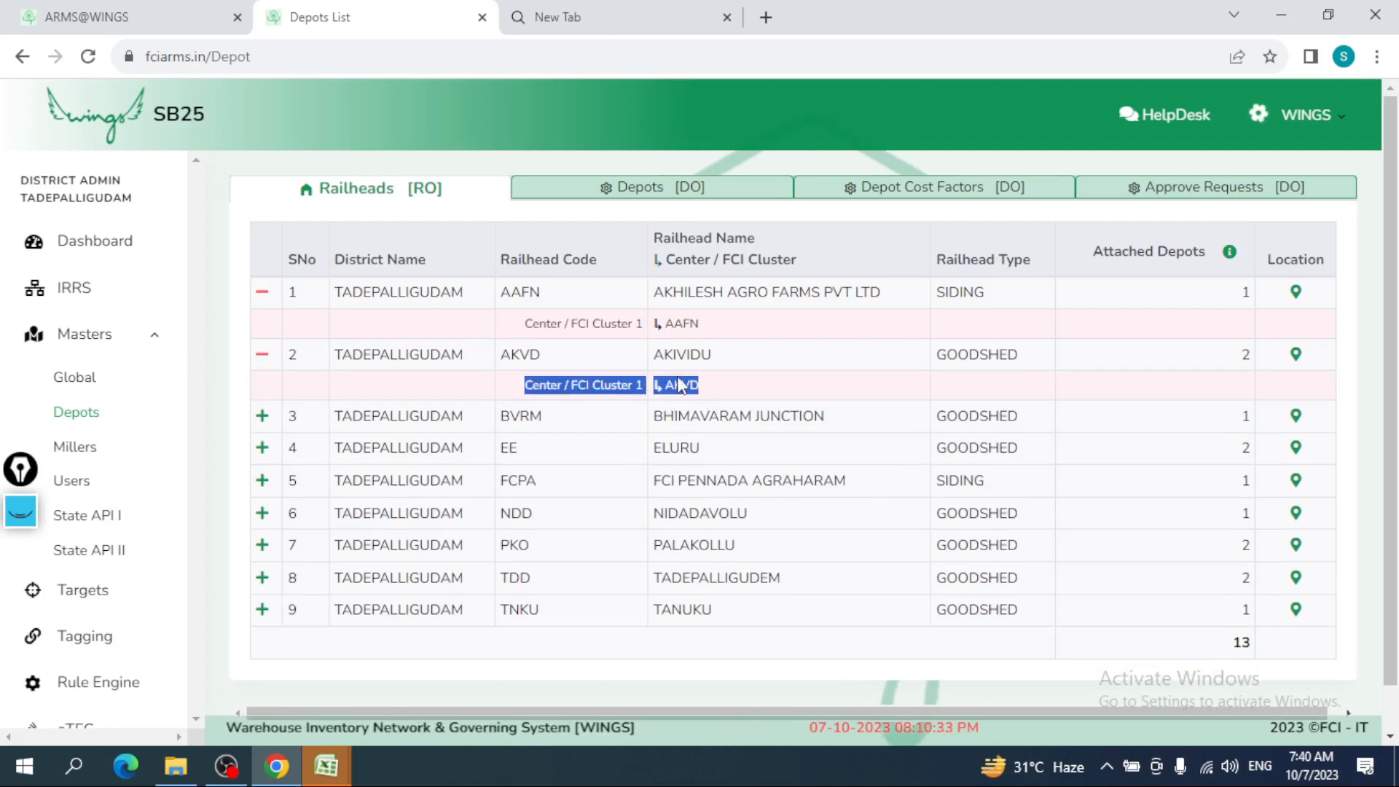
left_click(734, 398)
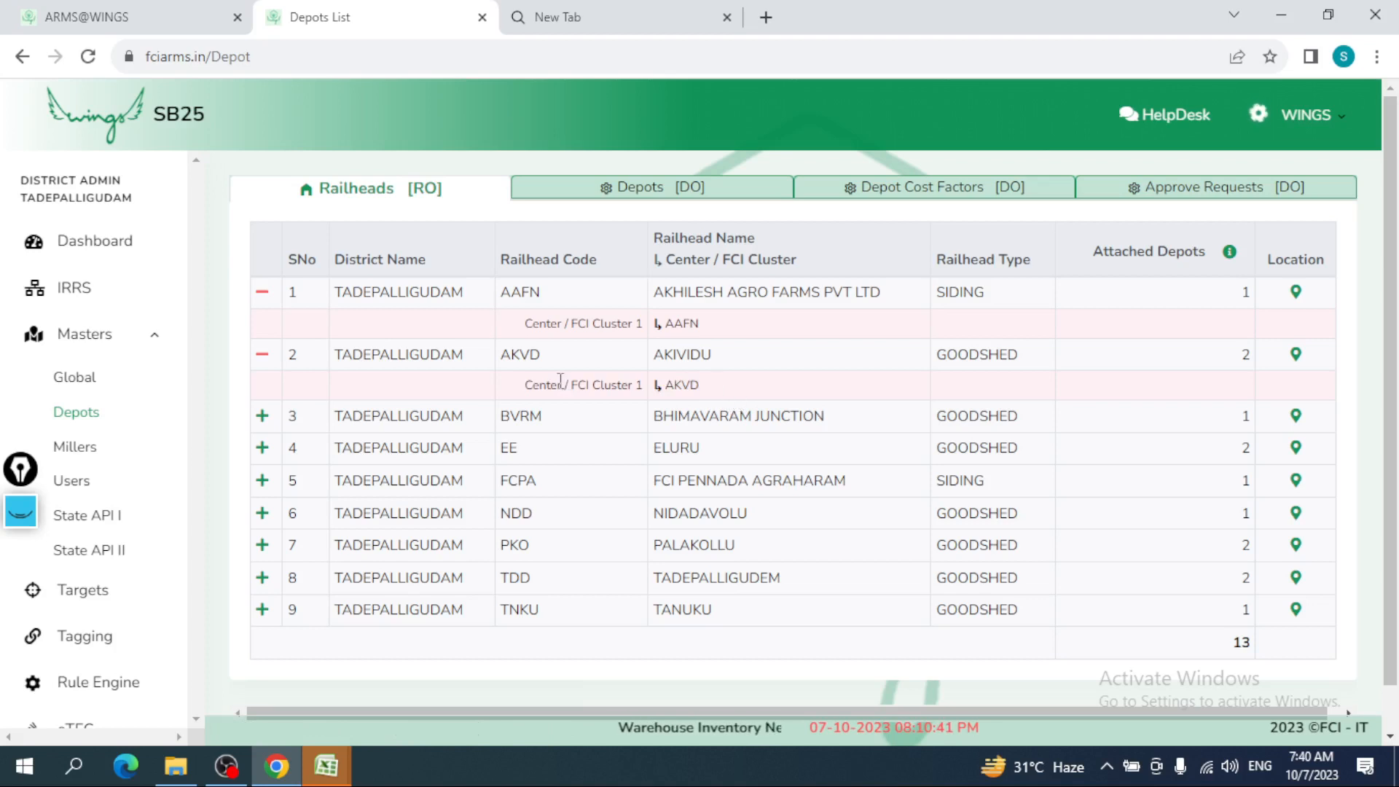
left_click(80, 451)
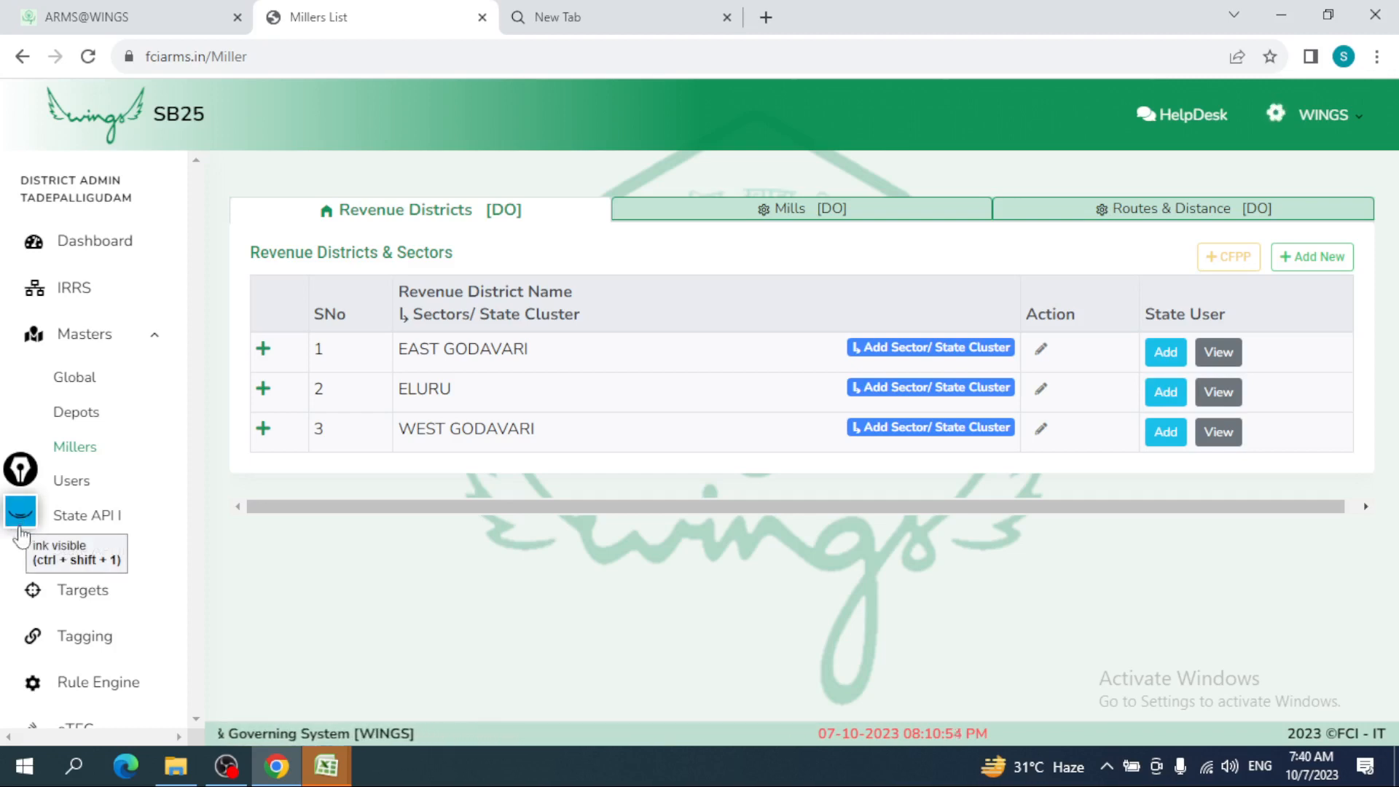
left_click(18, 535)
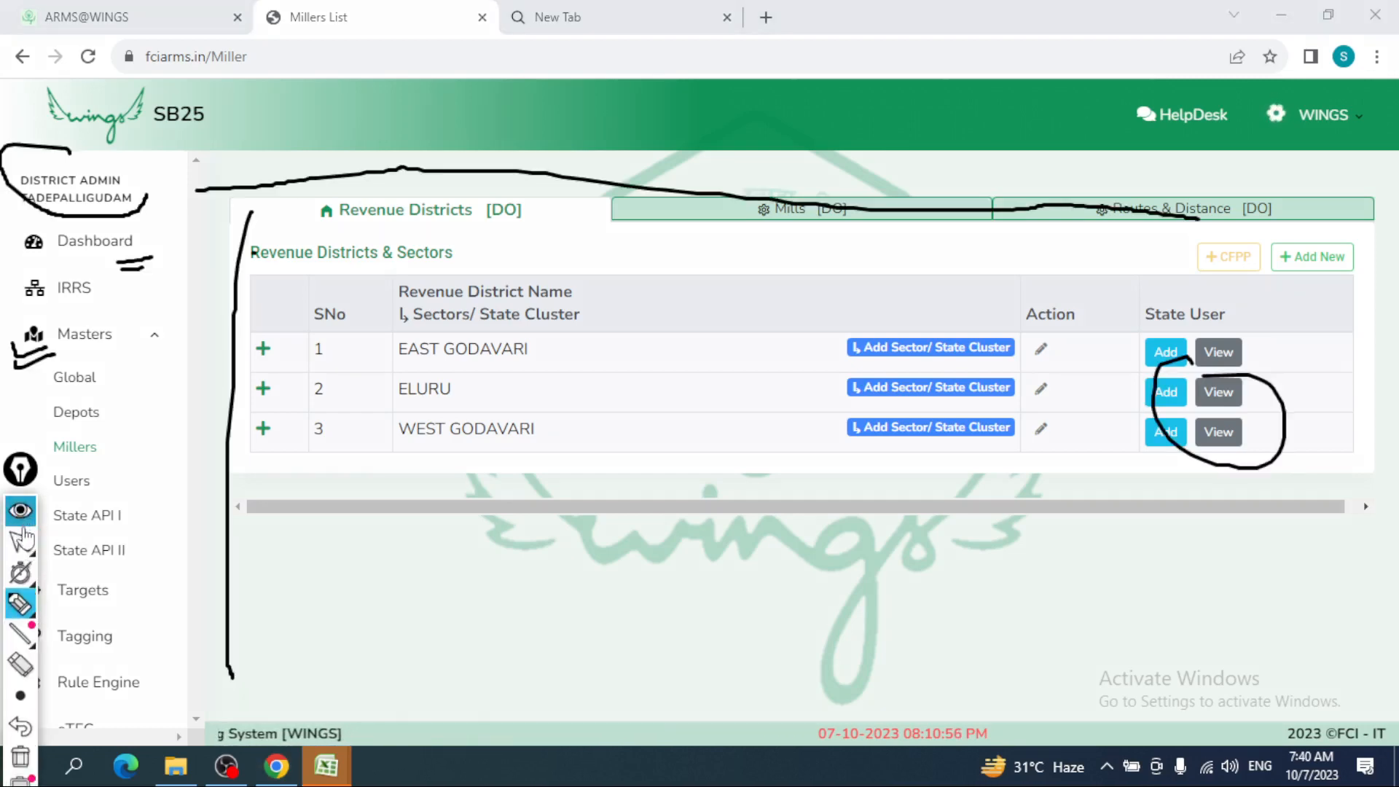
left_click(21, 757)
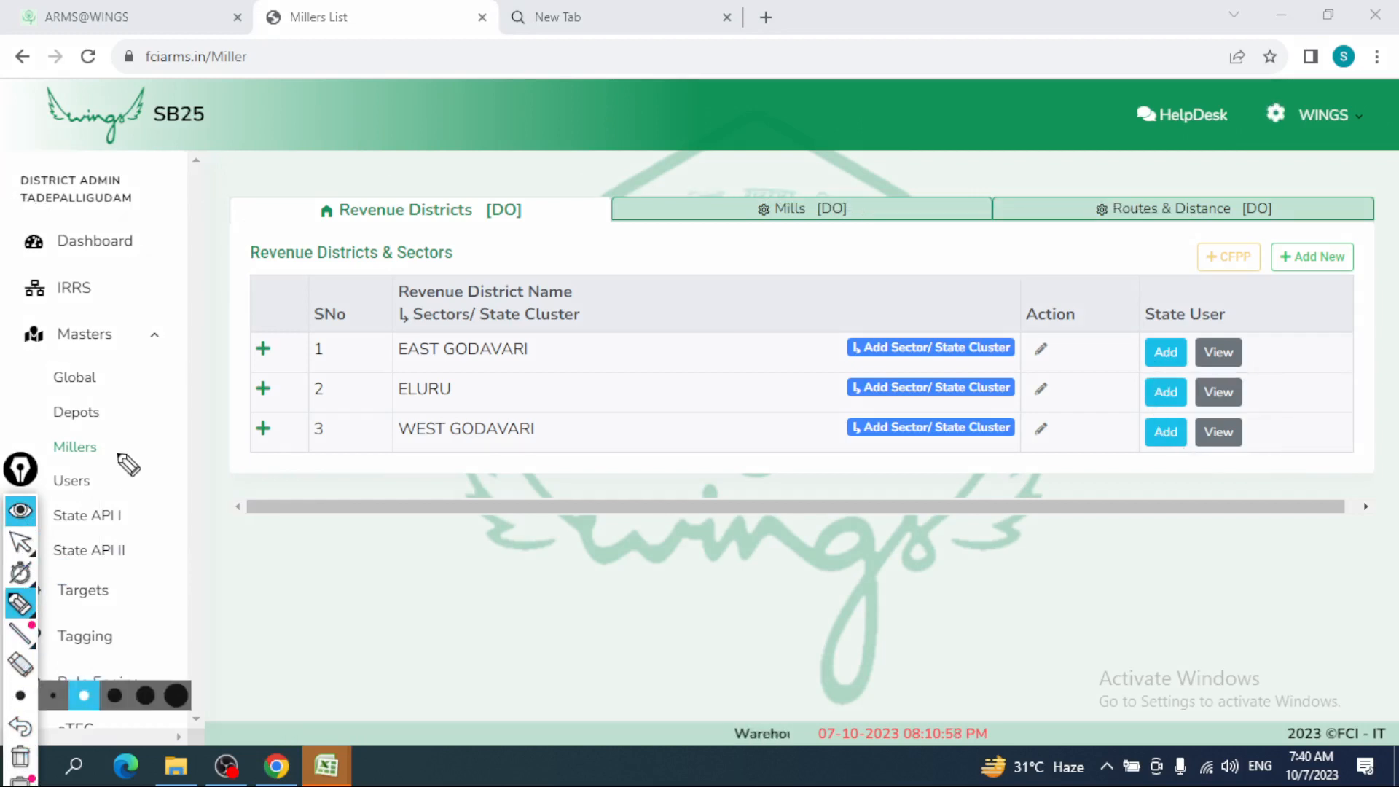
mouse_move(115, 451)
left_mouse_down()
mouse_move(138, 449)
mouse_move(129, 473)
left_mouse_up()
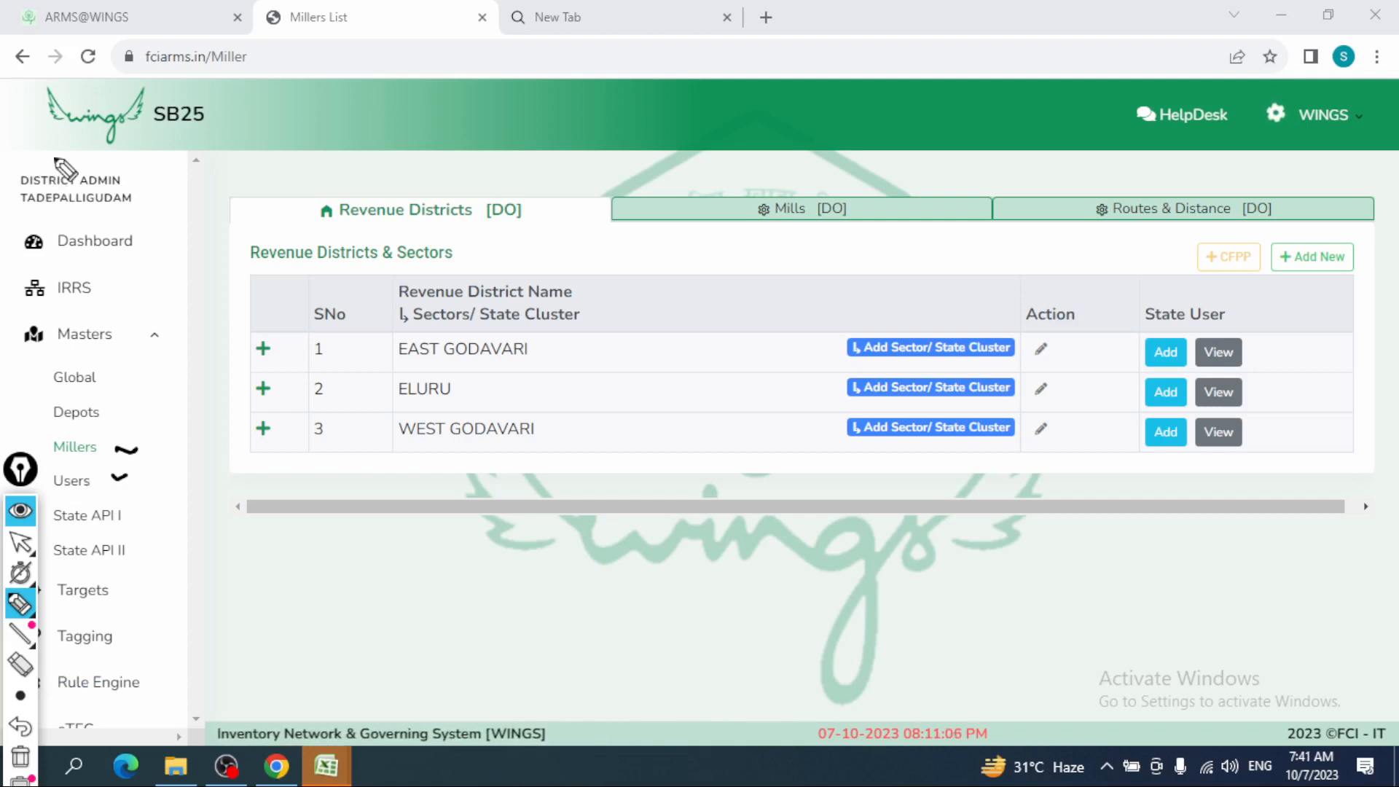
mouse_move(64, 169)
left_mouse_down()
mouse_move(22, 218)
mouse_move(163, 179)
mouse_move(98, 175)
left_mouse_up()
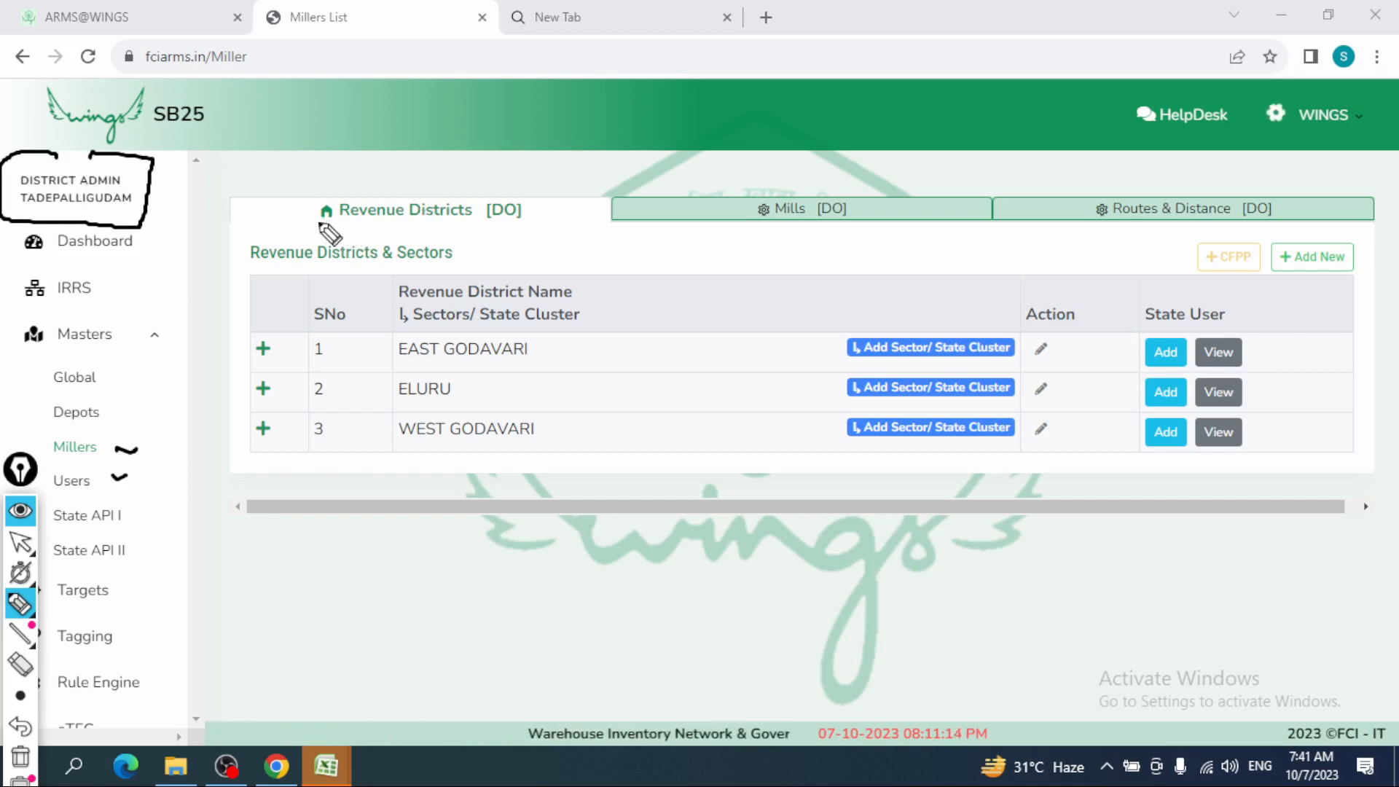
left_click_drag(314, 219, 466, 222)
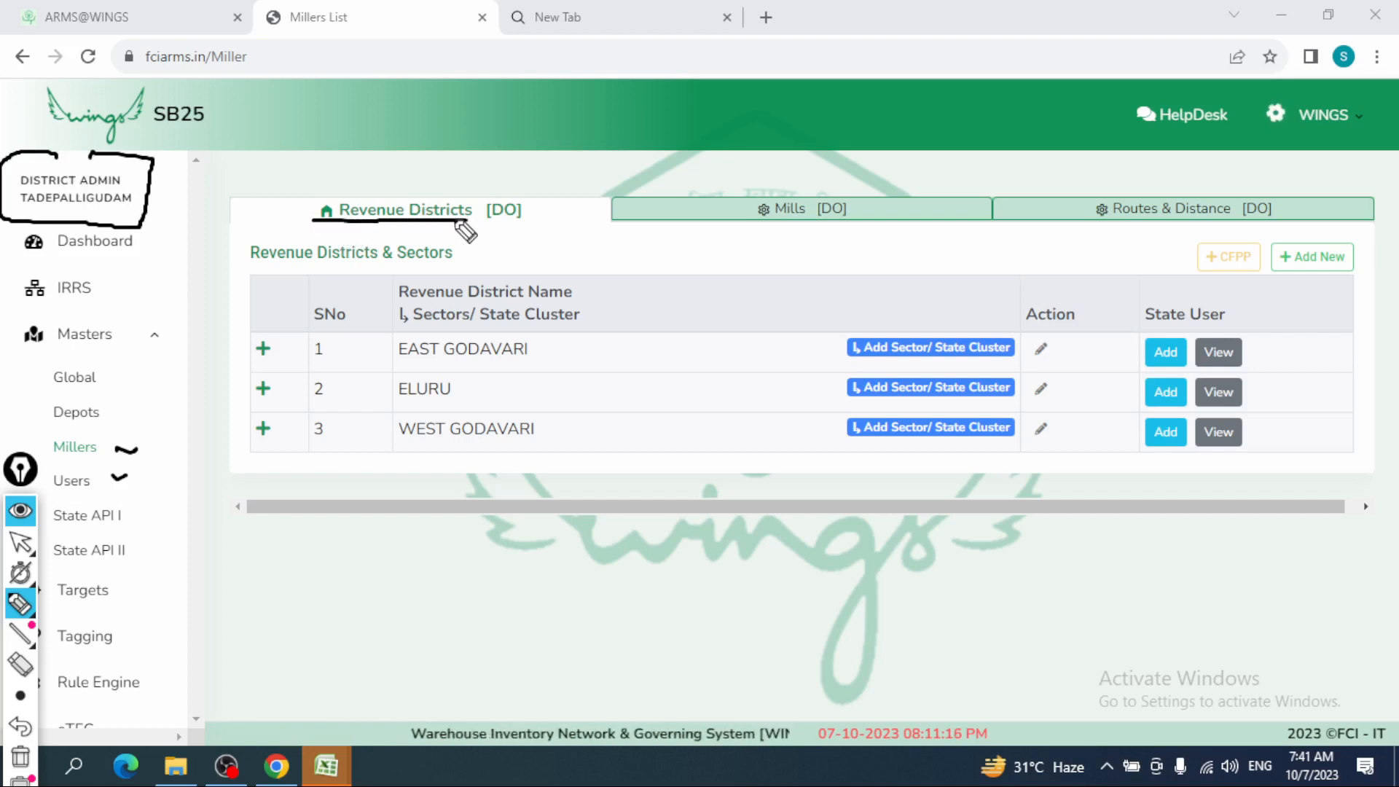
mouse_move(522, 179)
left_mouse_down()
mouse_move(487, 231)
mouse_move(541, 214)
mouse_move(519, 180)
left_mouse_up()
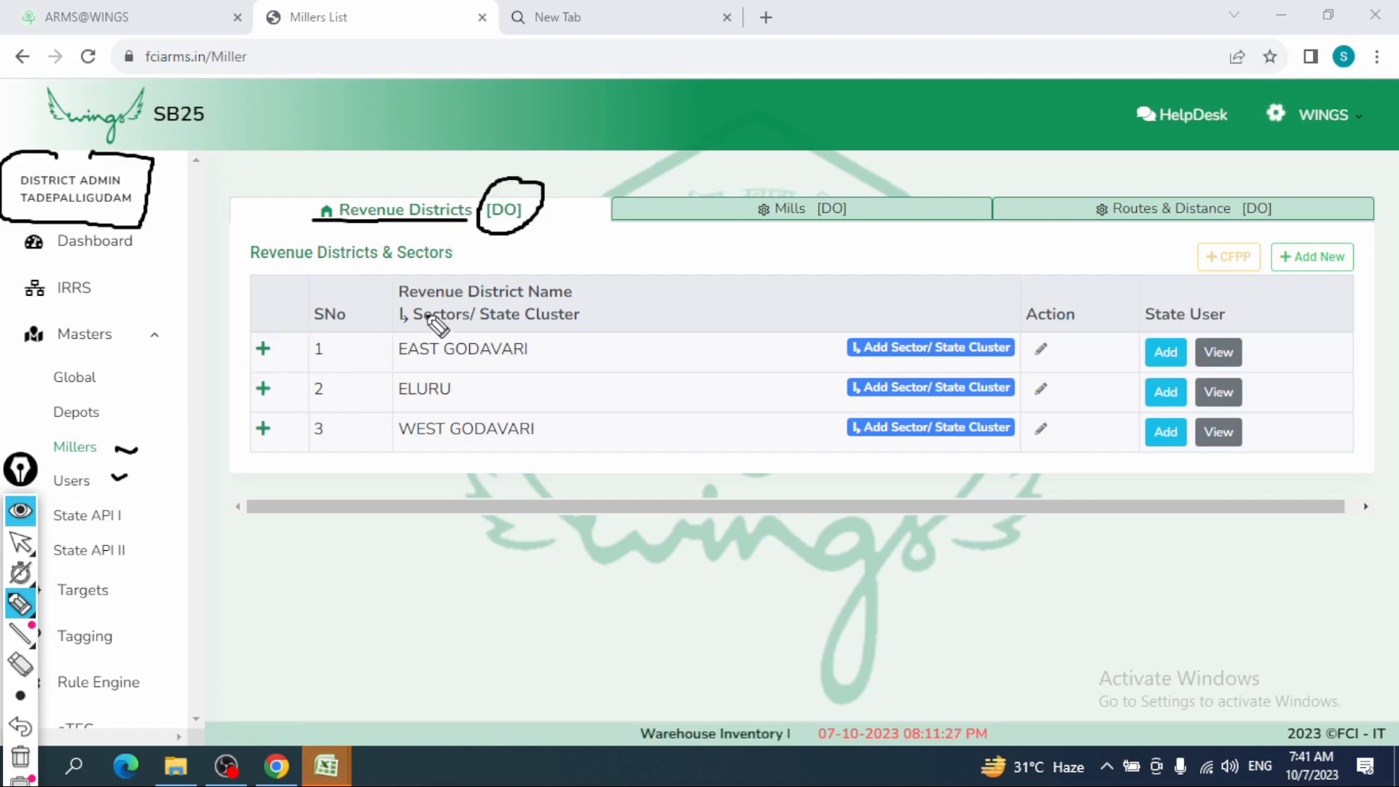
left_click(21, 513)
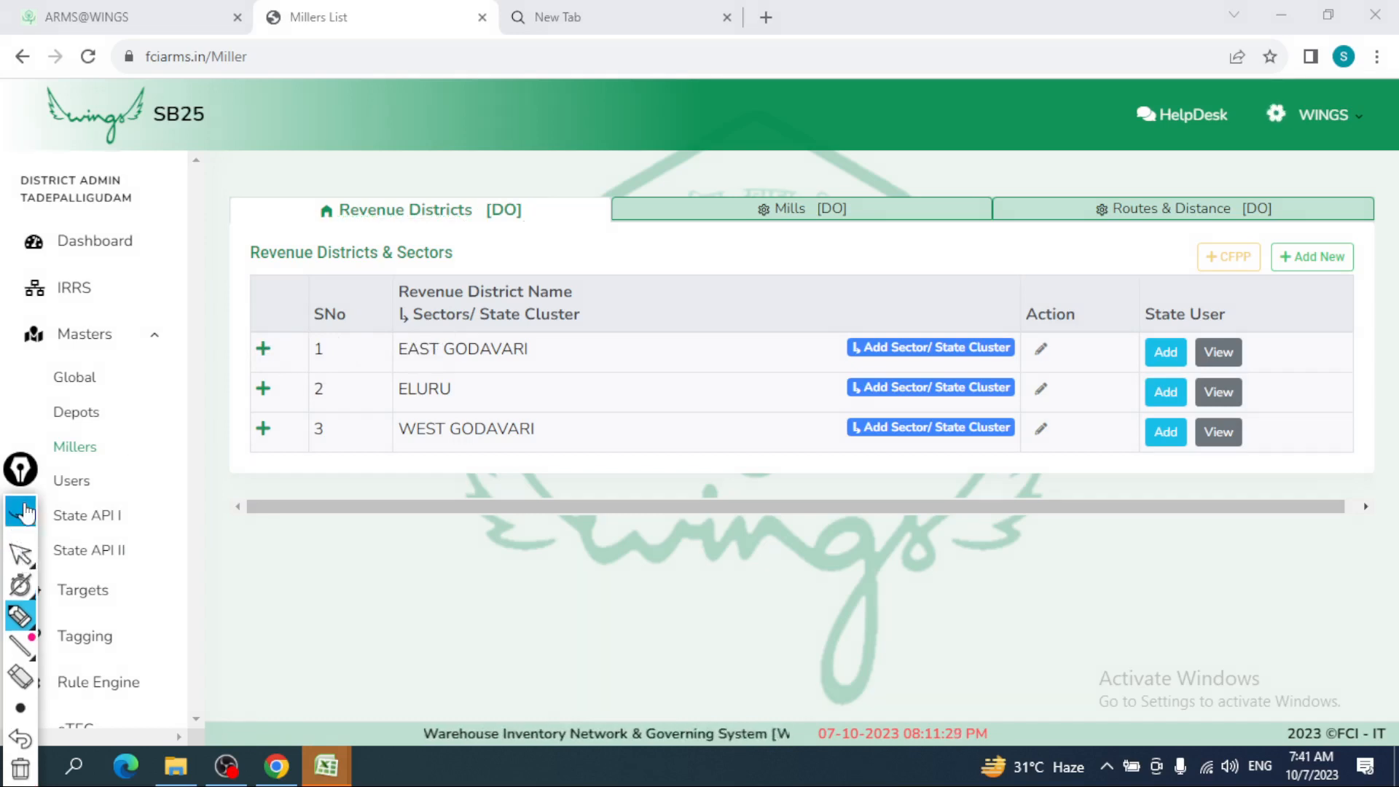
- Expand the EAST GODAVARI and ELURU sector rows, then return to the ARMS@WINGS dashboard tab
left_click(263, 349)
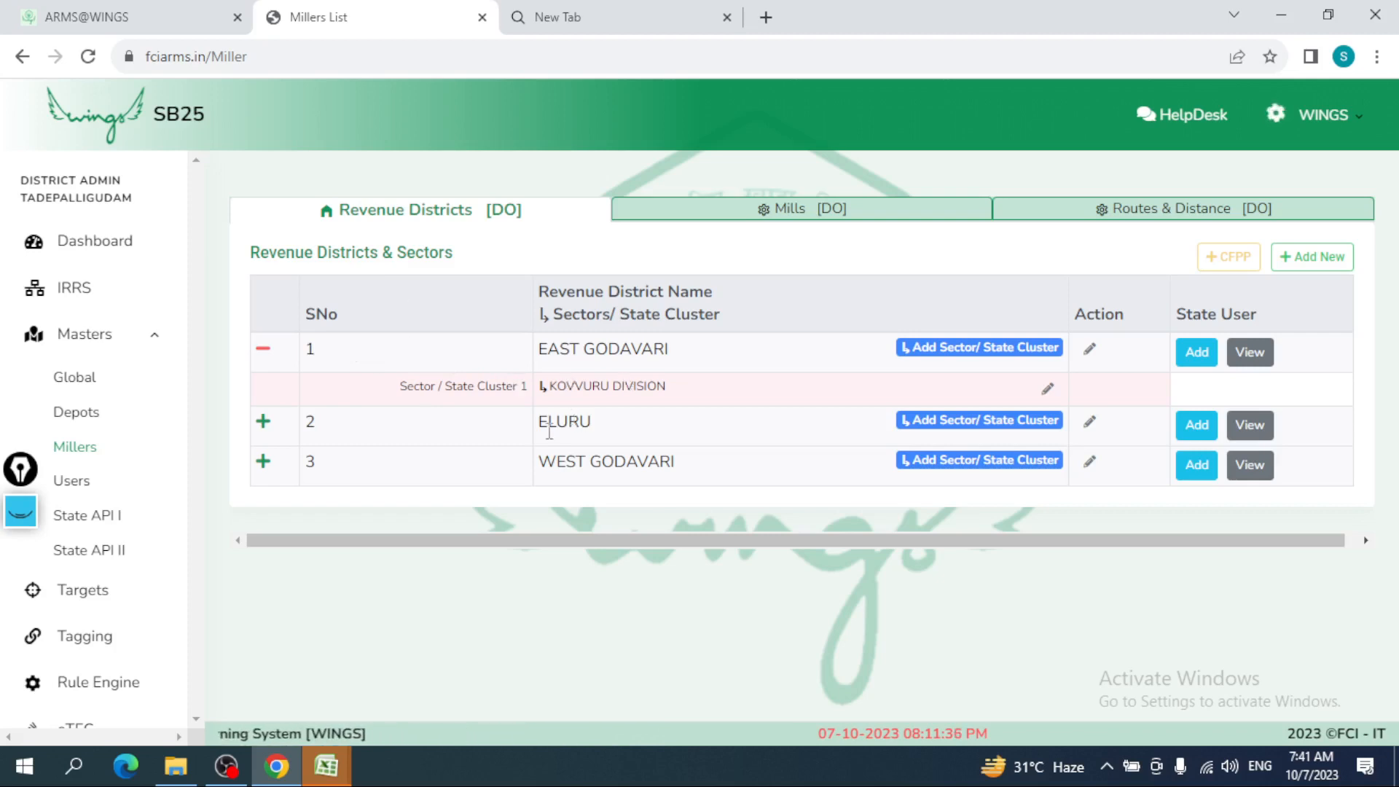
left_click_drag(549, 432, 549, 497)
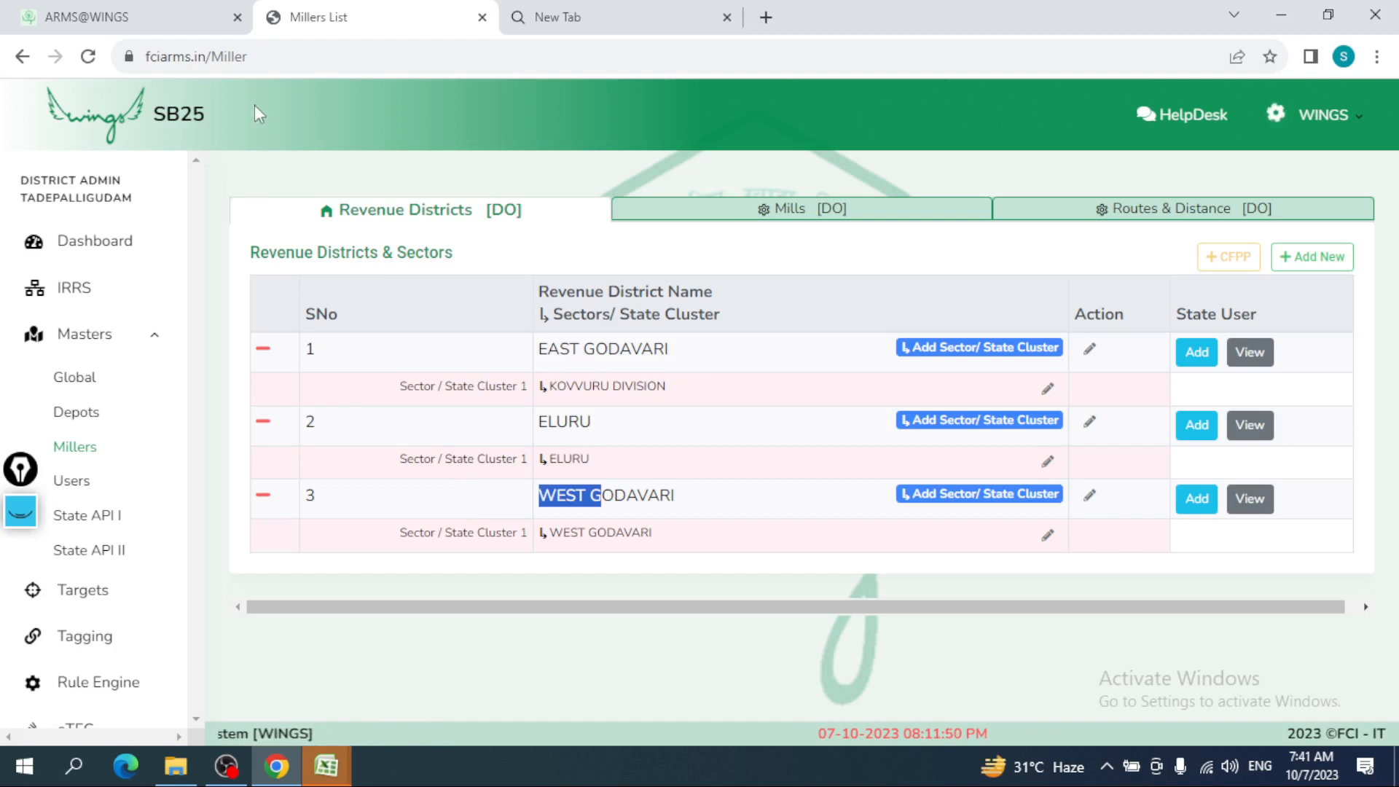
left_click(195, 19)
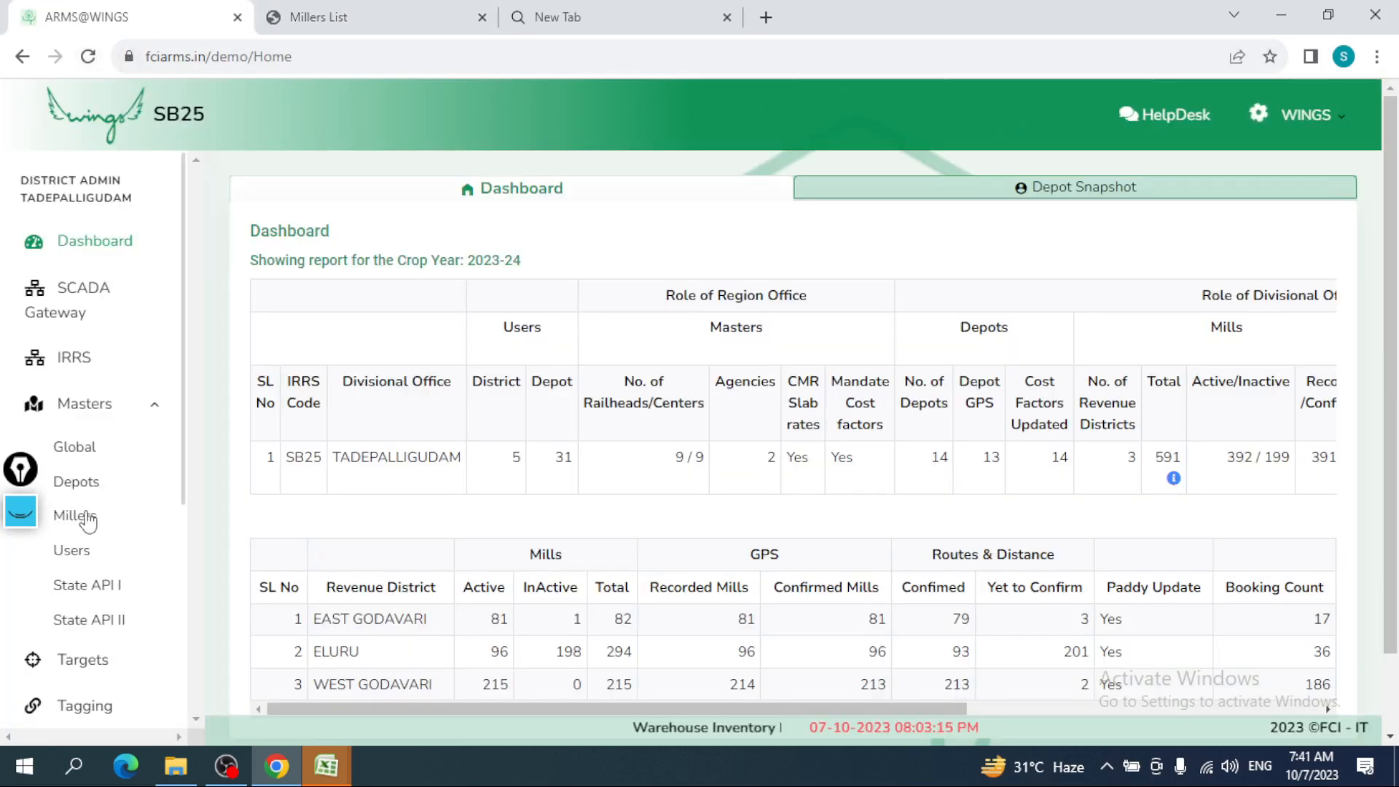
- Log back in and open Masters > Millers on the Revenue Districts [DO] tab
left_click(85, 521)
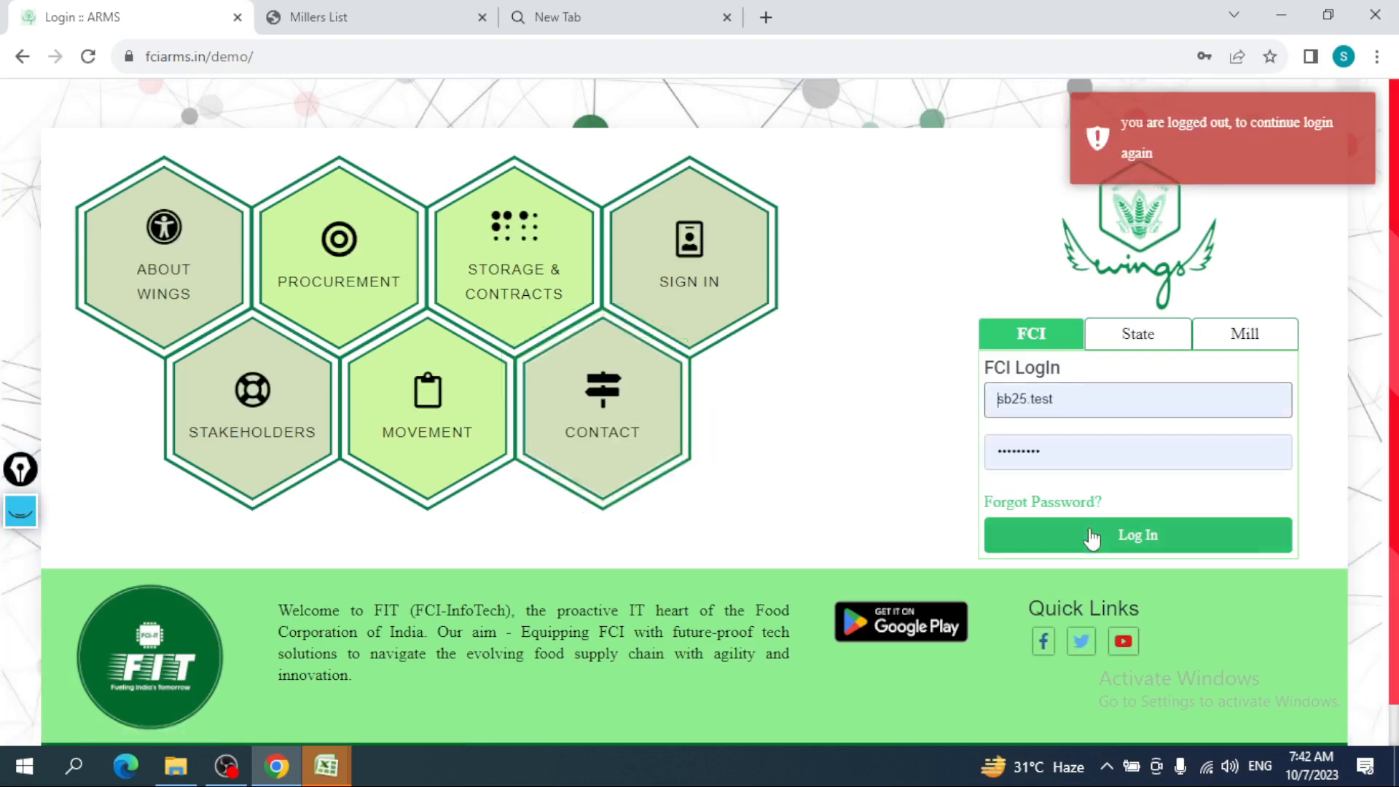
left_click(1065, 534)
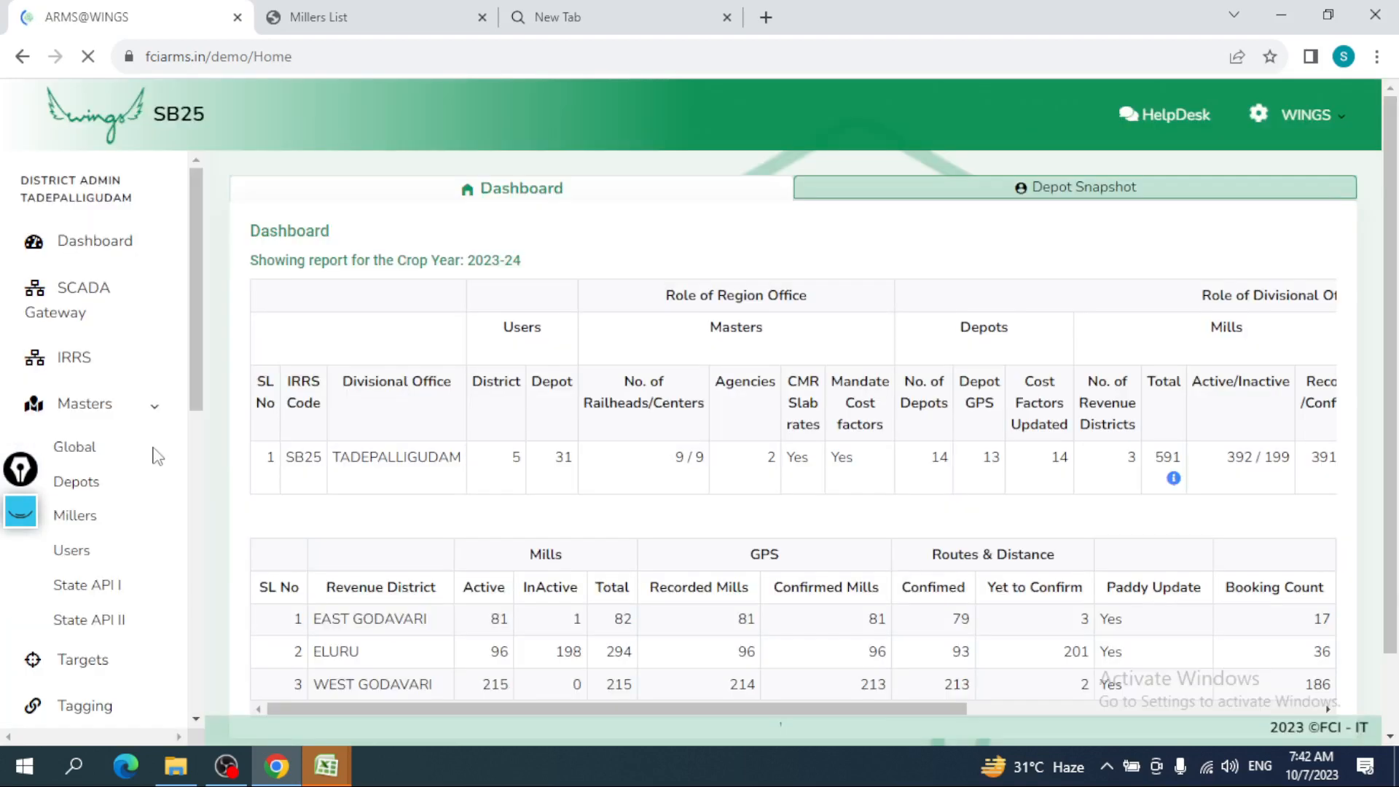
left_click(123, 413)
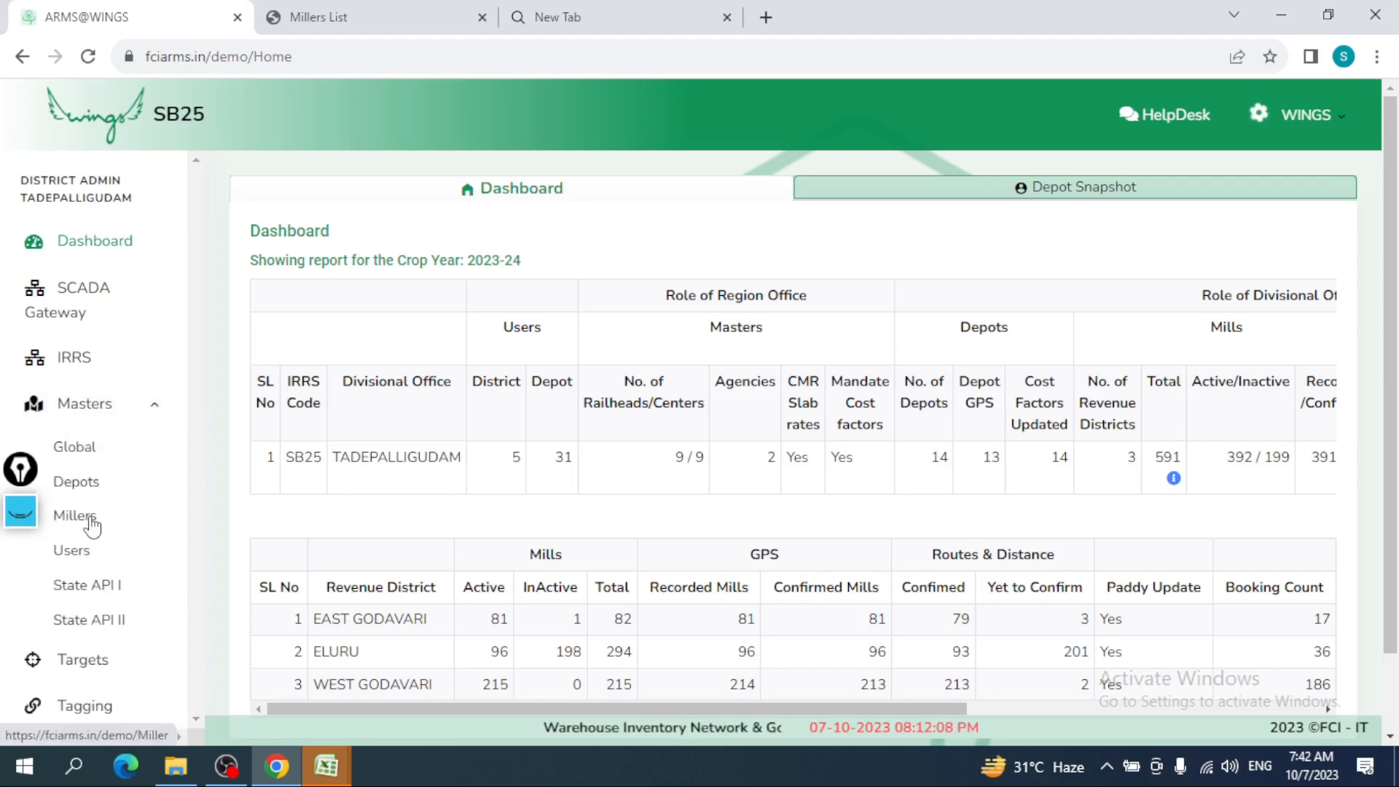
left_click(76, 516)
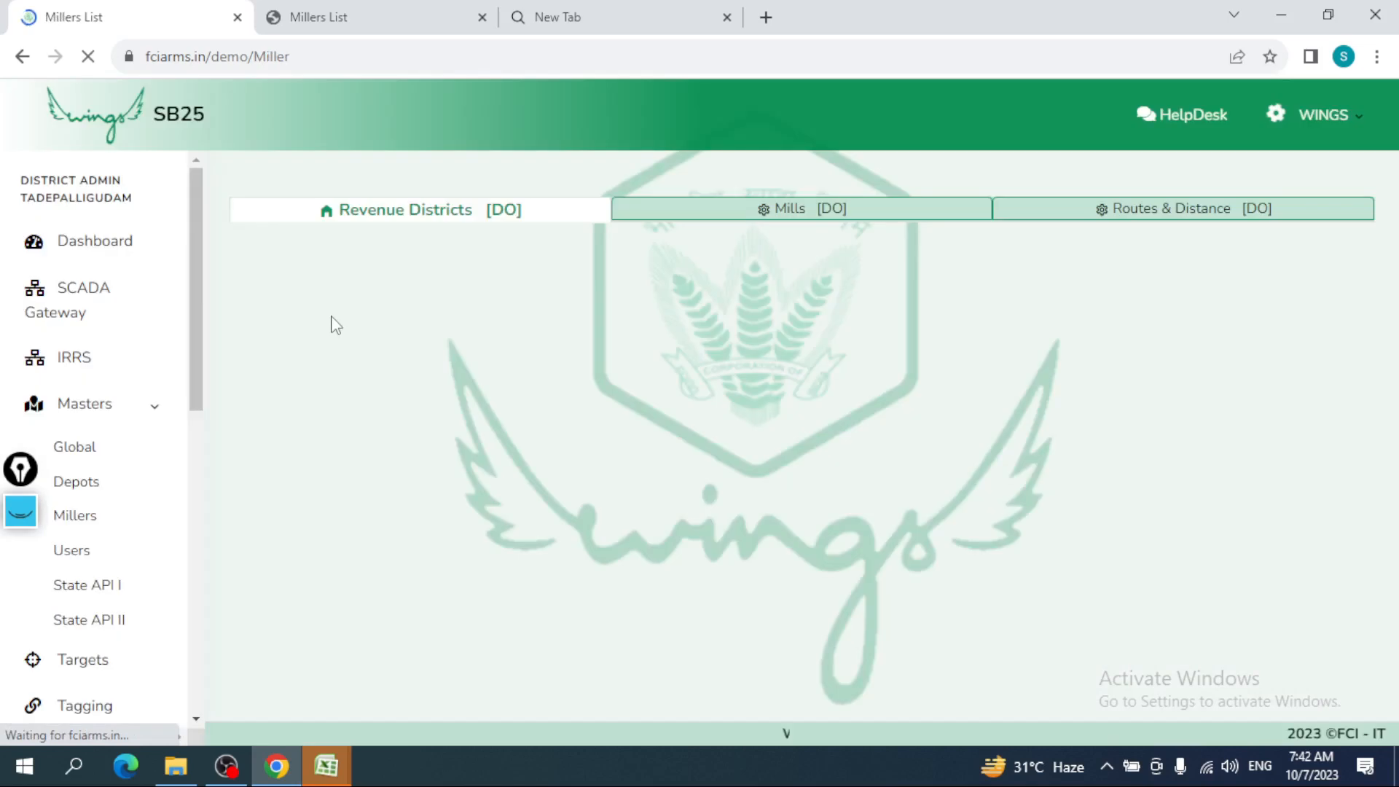
left_click(477, 218)
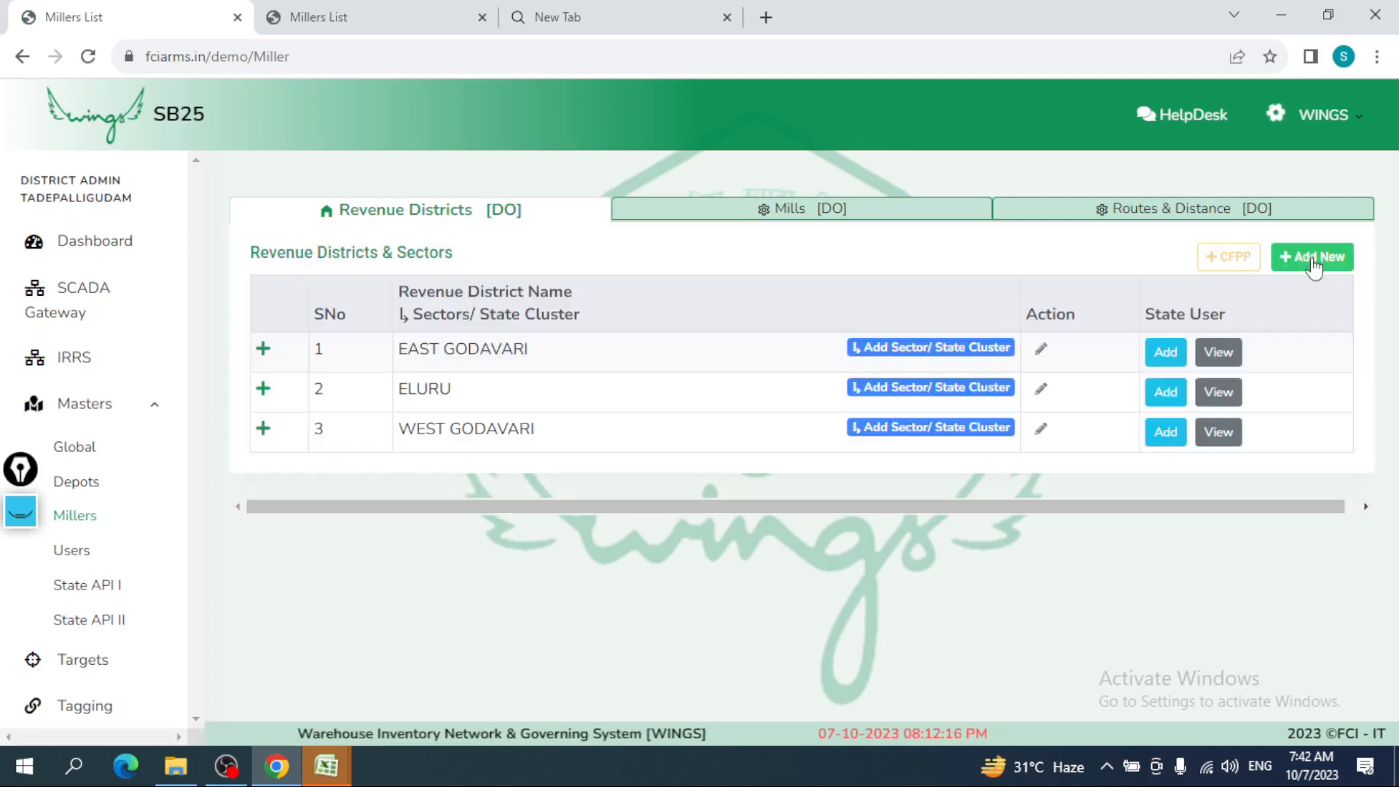
- Add a new revenue district named 'abc' with Active status and save it
left_click(1313, 264)
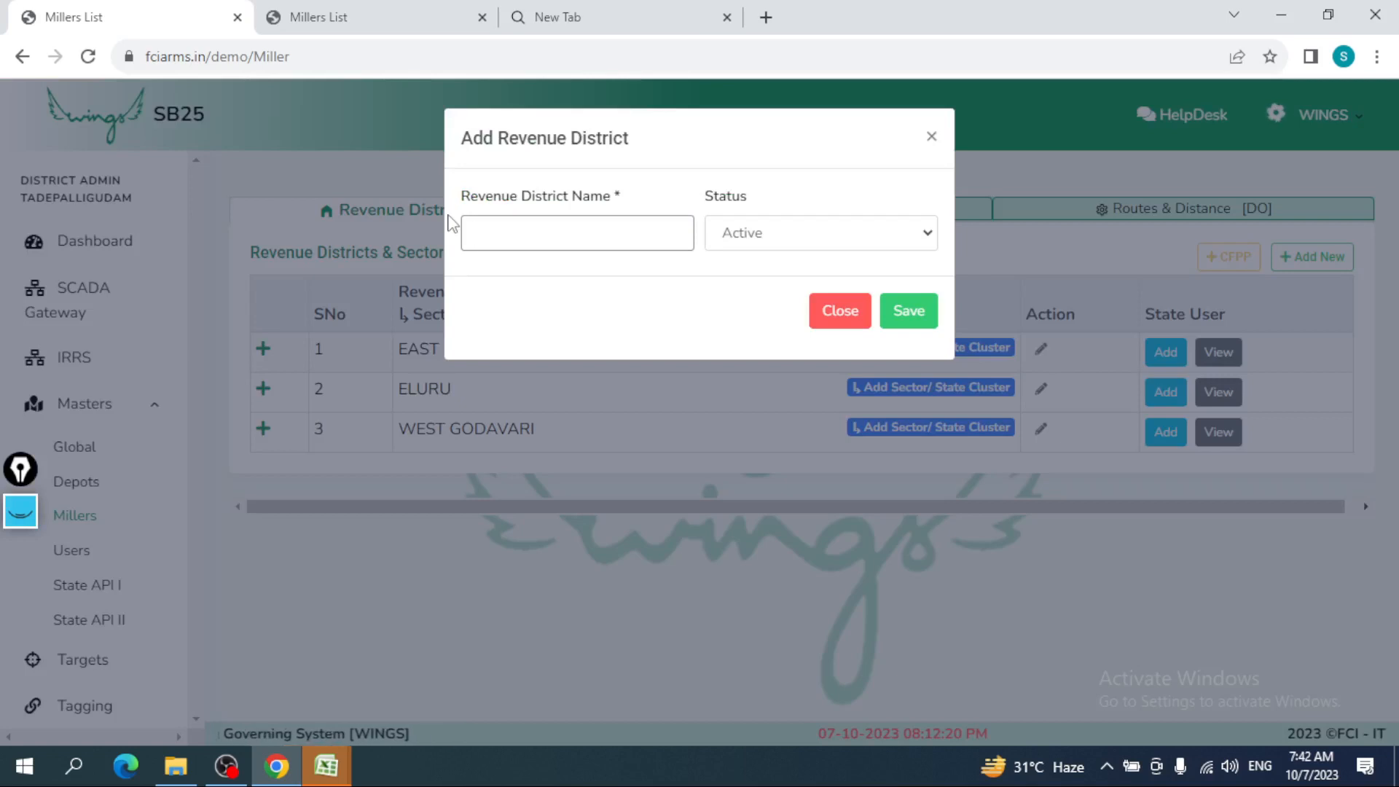
type("abc")
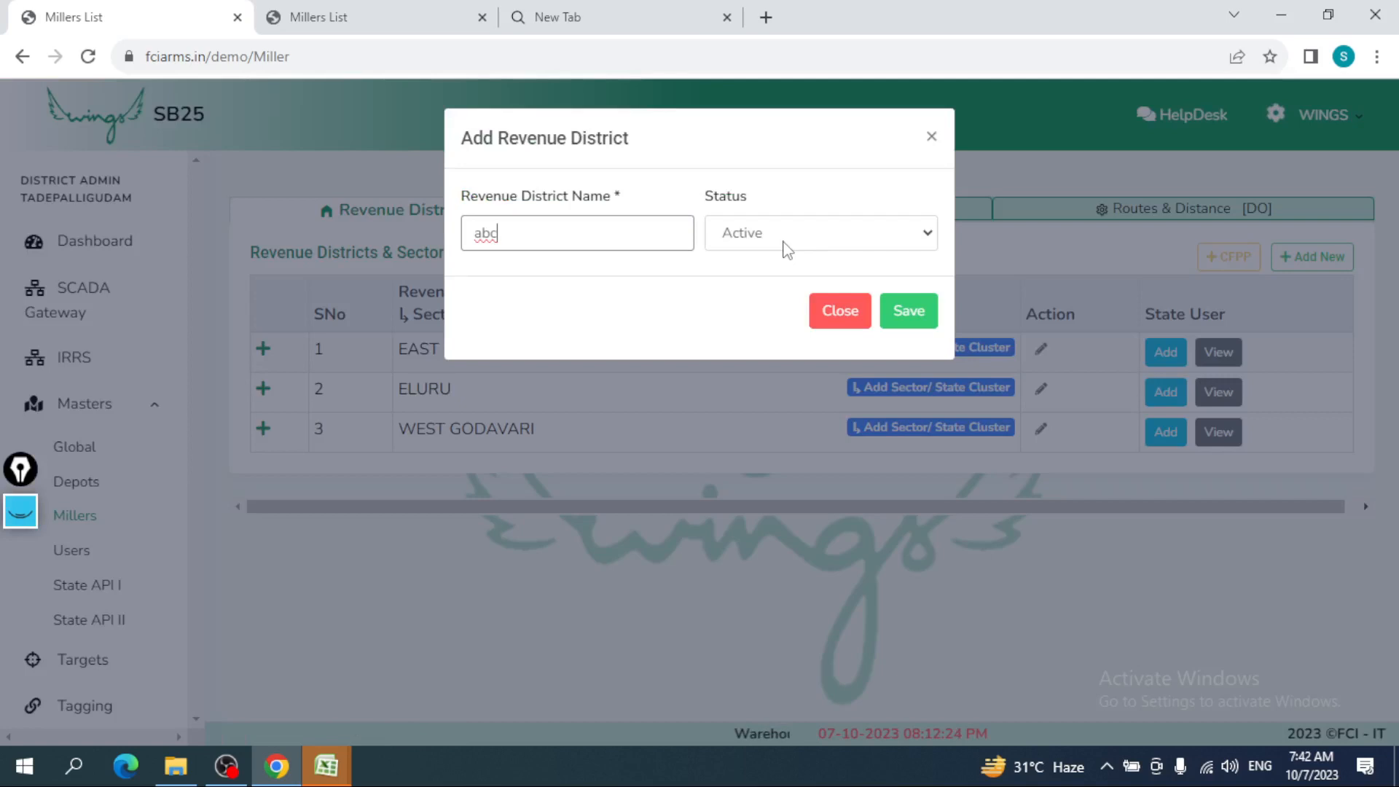
key("Tab")
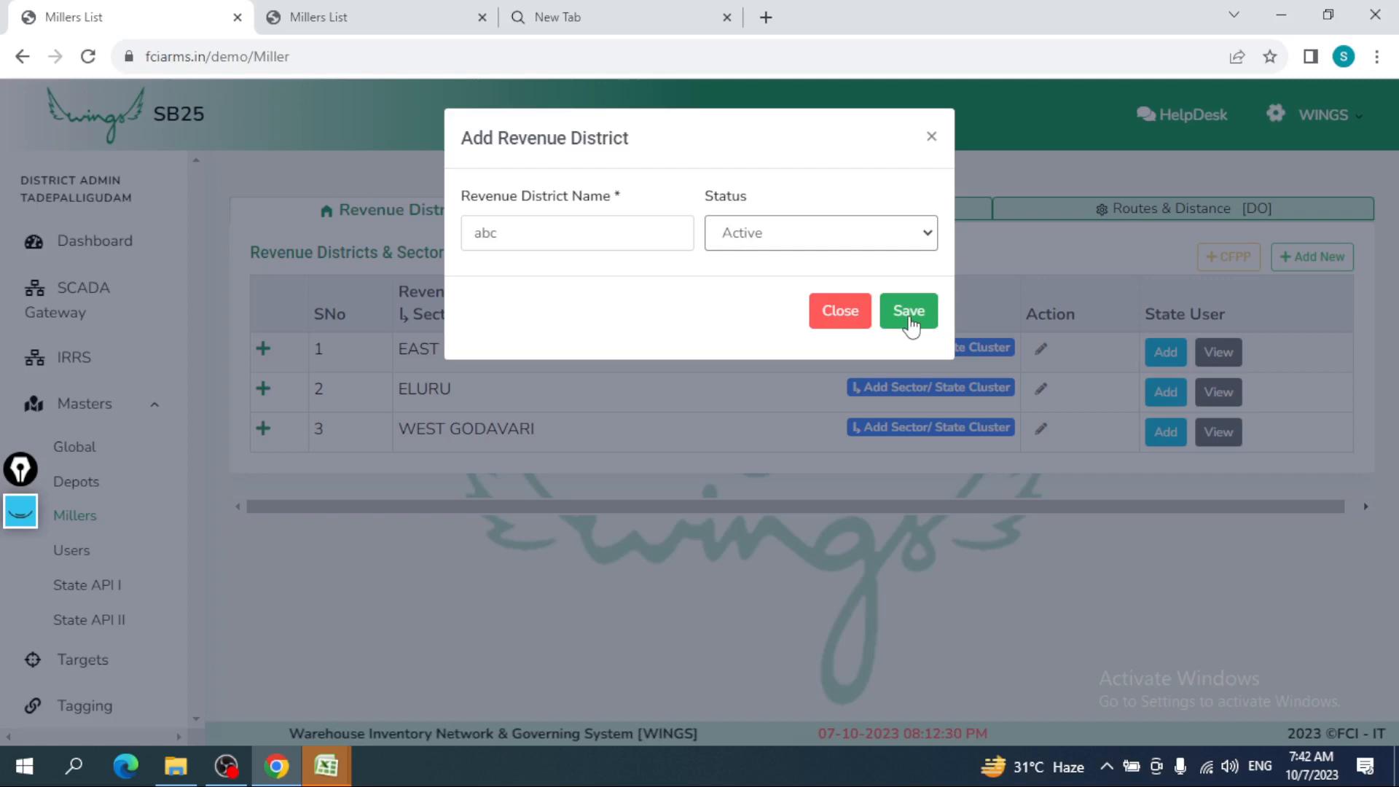
left_click(910, 325)
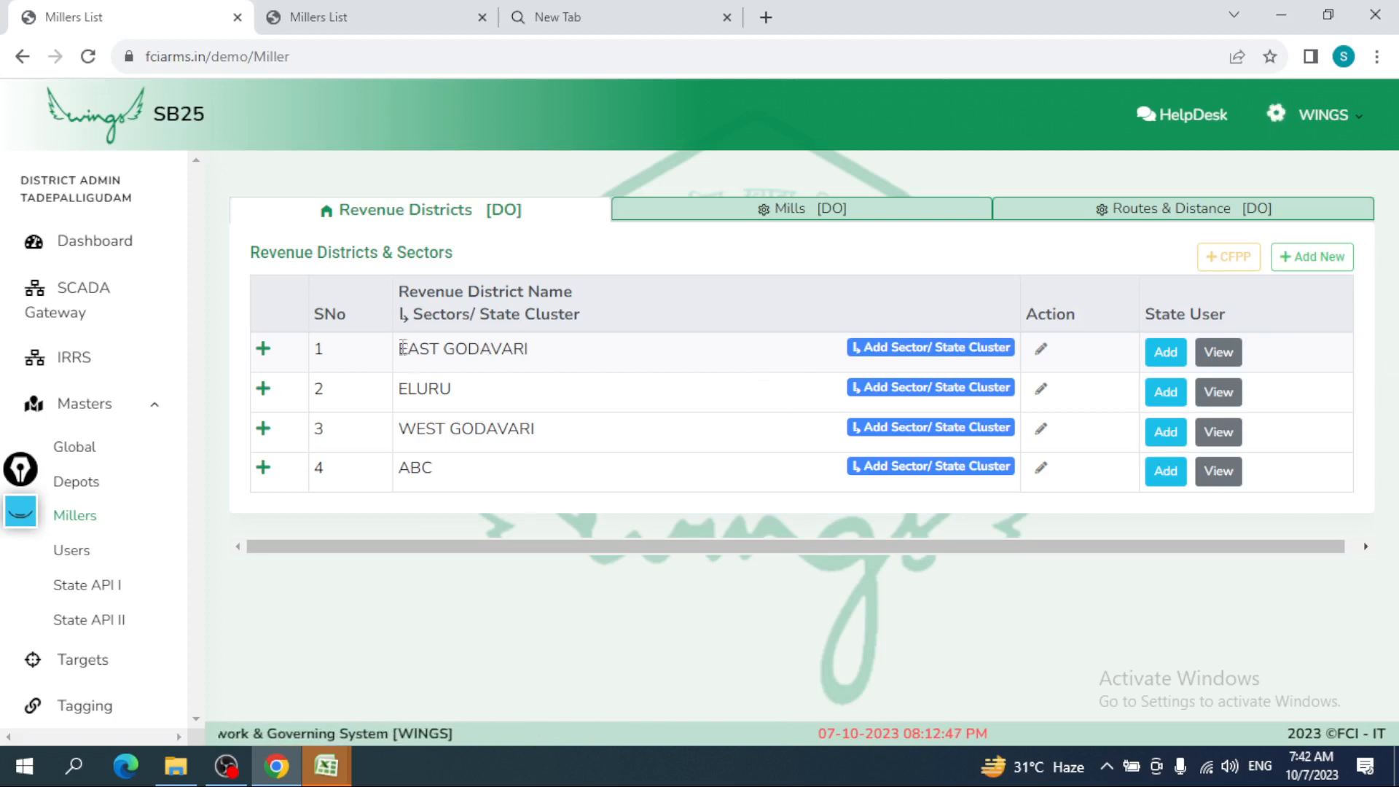
- Expand ELURU and ABC to show their single sectors, ELURU and ABC
left_click(268, 397)
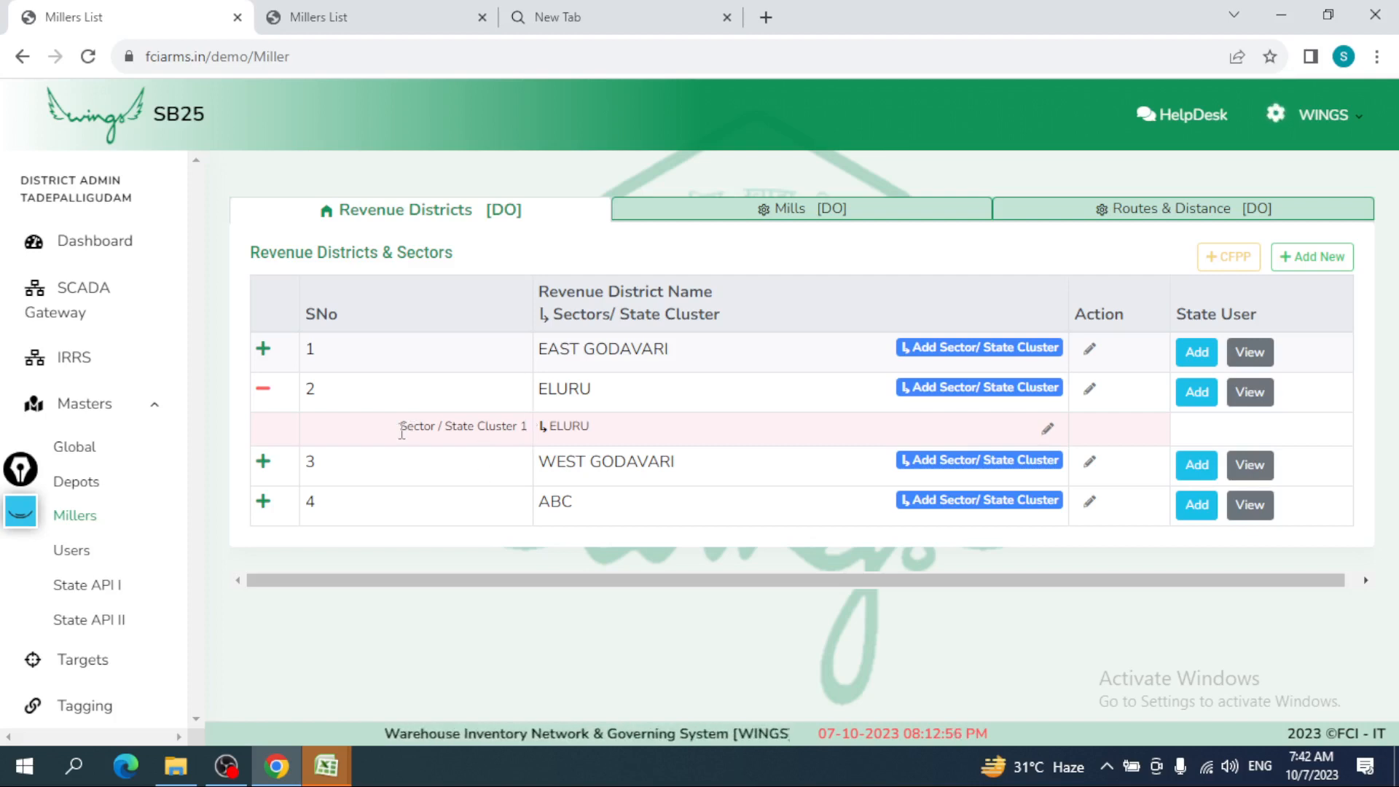
left_click_drag(400, 430, 446, 431)
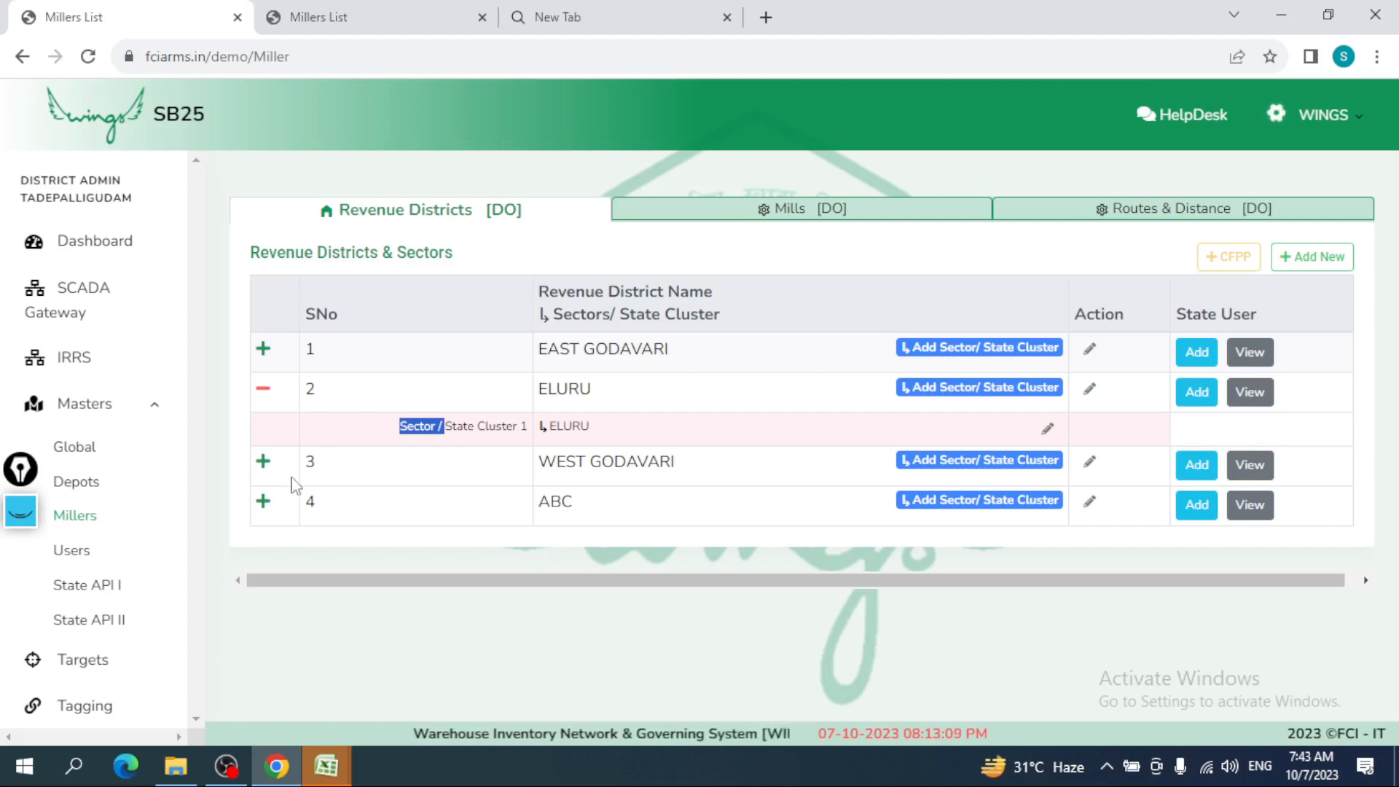
left_click(264, 501)
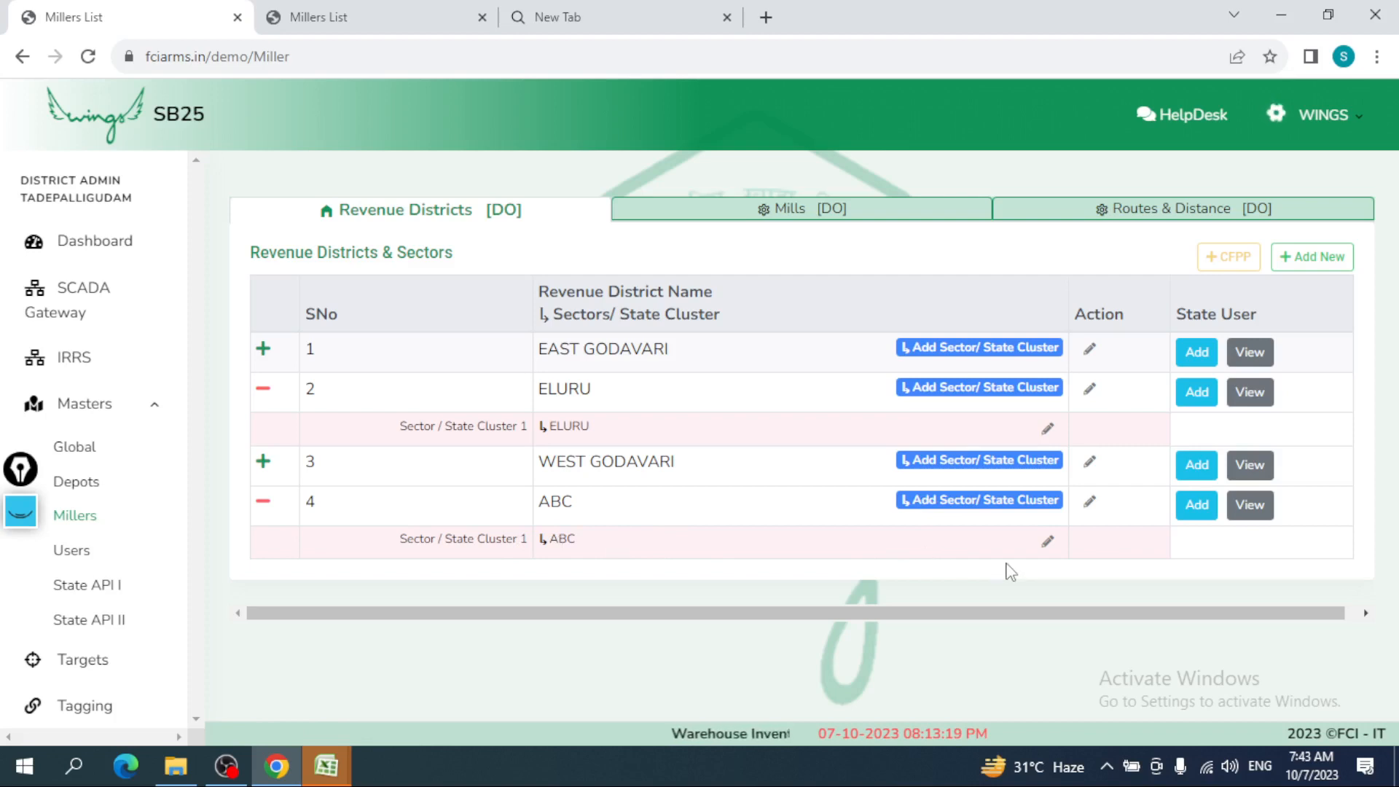
- Change the ABC district's sector name from ABC to 'ab' and save
left_click(1045, 541)
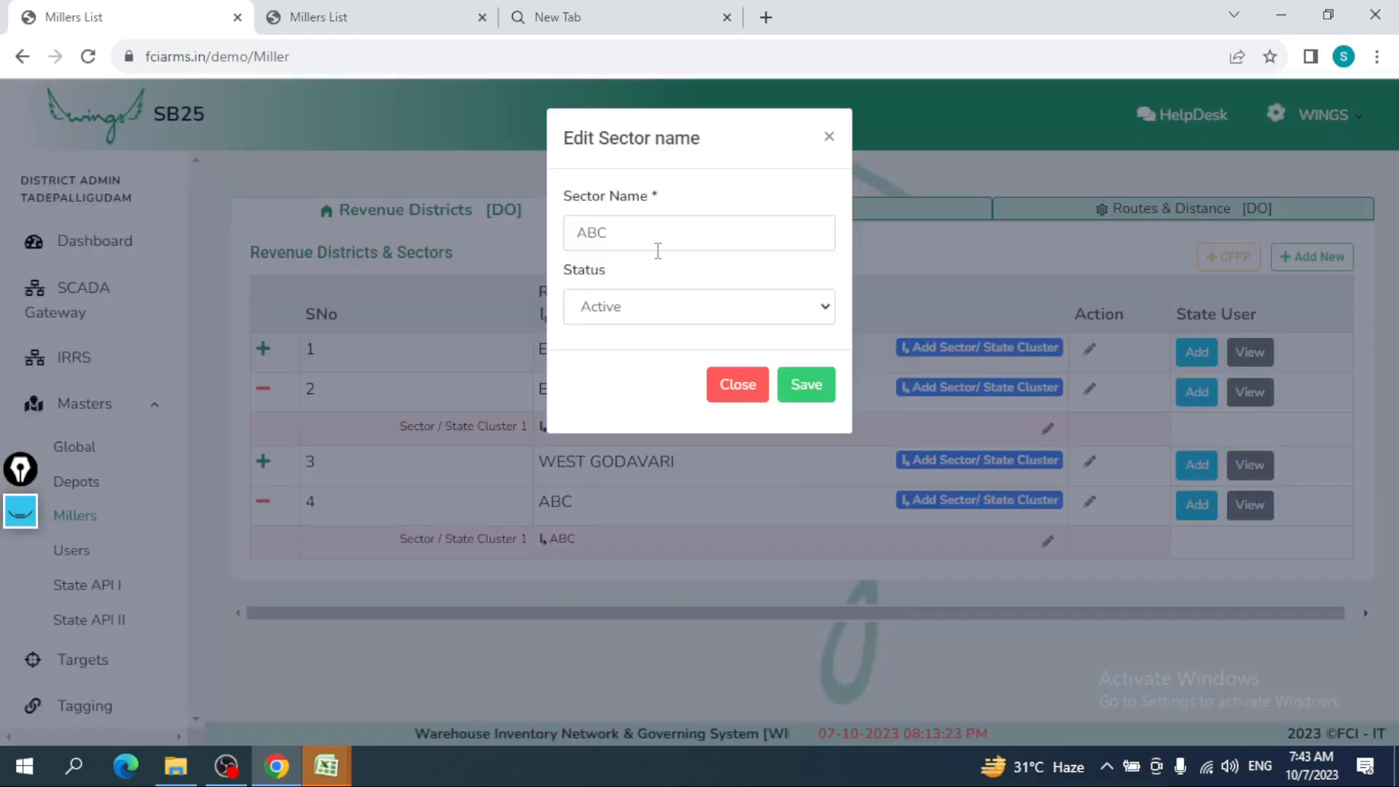
left_click(654, 250)
key("BackSpace")
key("BackSpace")
key("BackSpace")
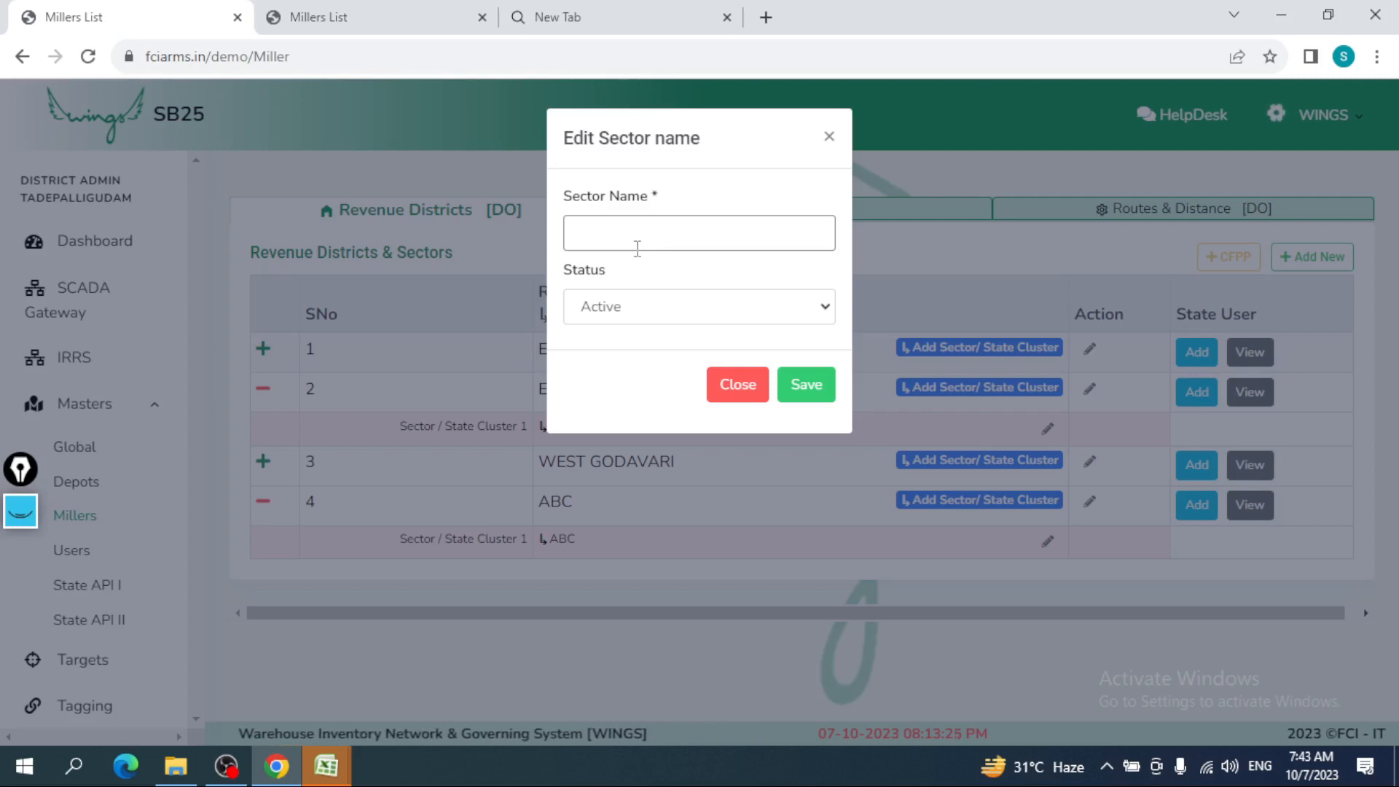
type("ab")
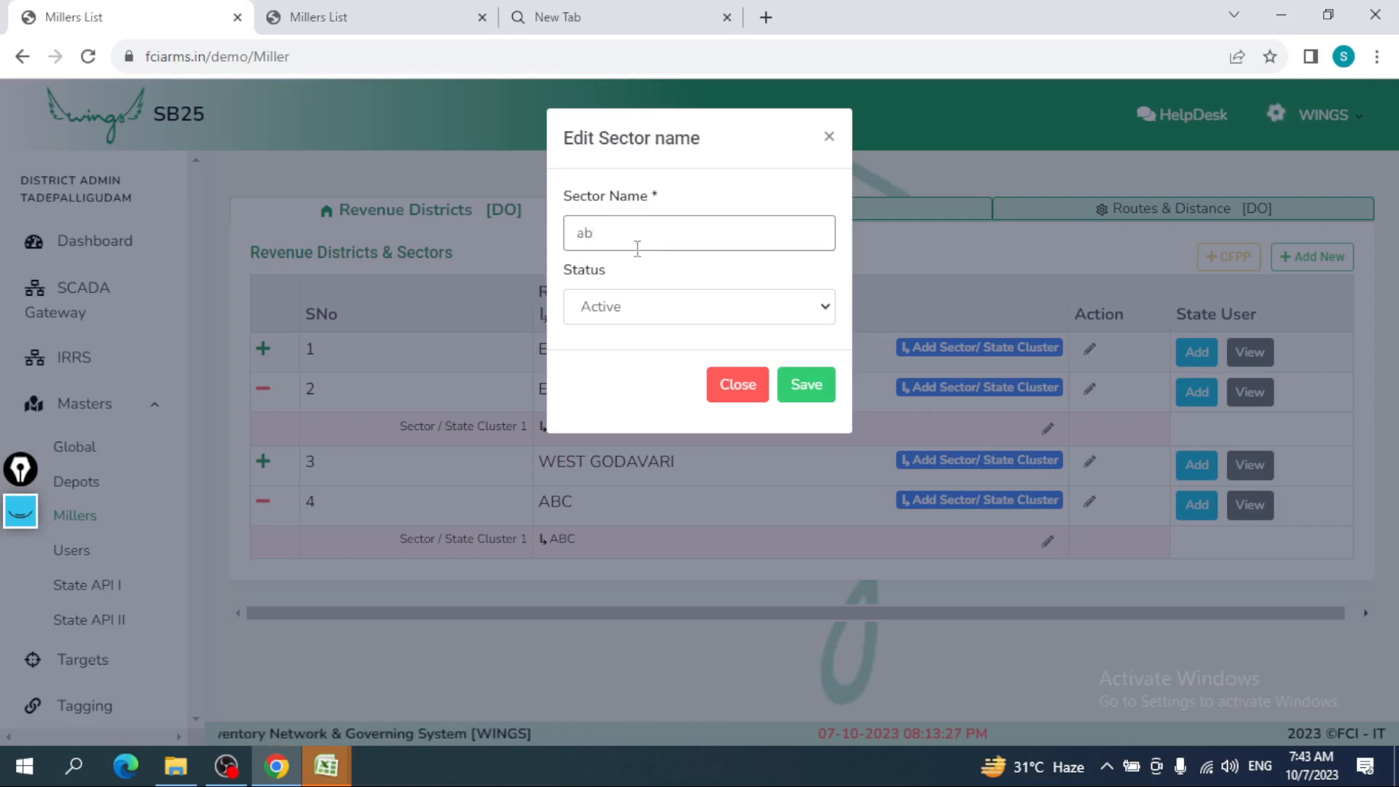
left_click(804, 391)
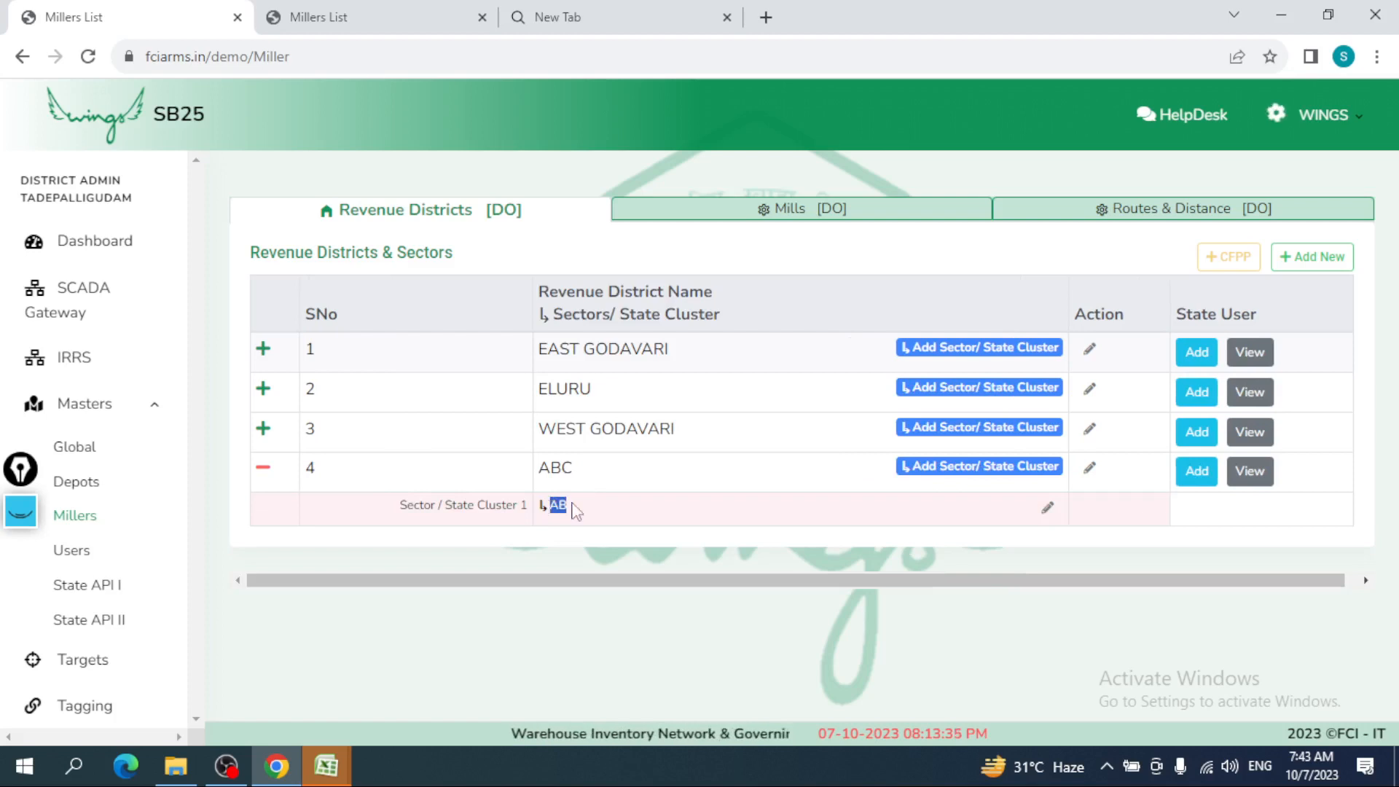
- Add sectors 'bc' and 'cd' under ABC, then expand it to confirm AB, BC and CD
left_click(924, 465)
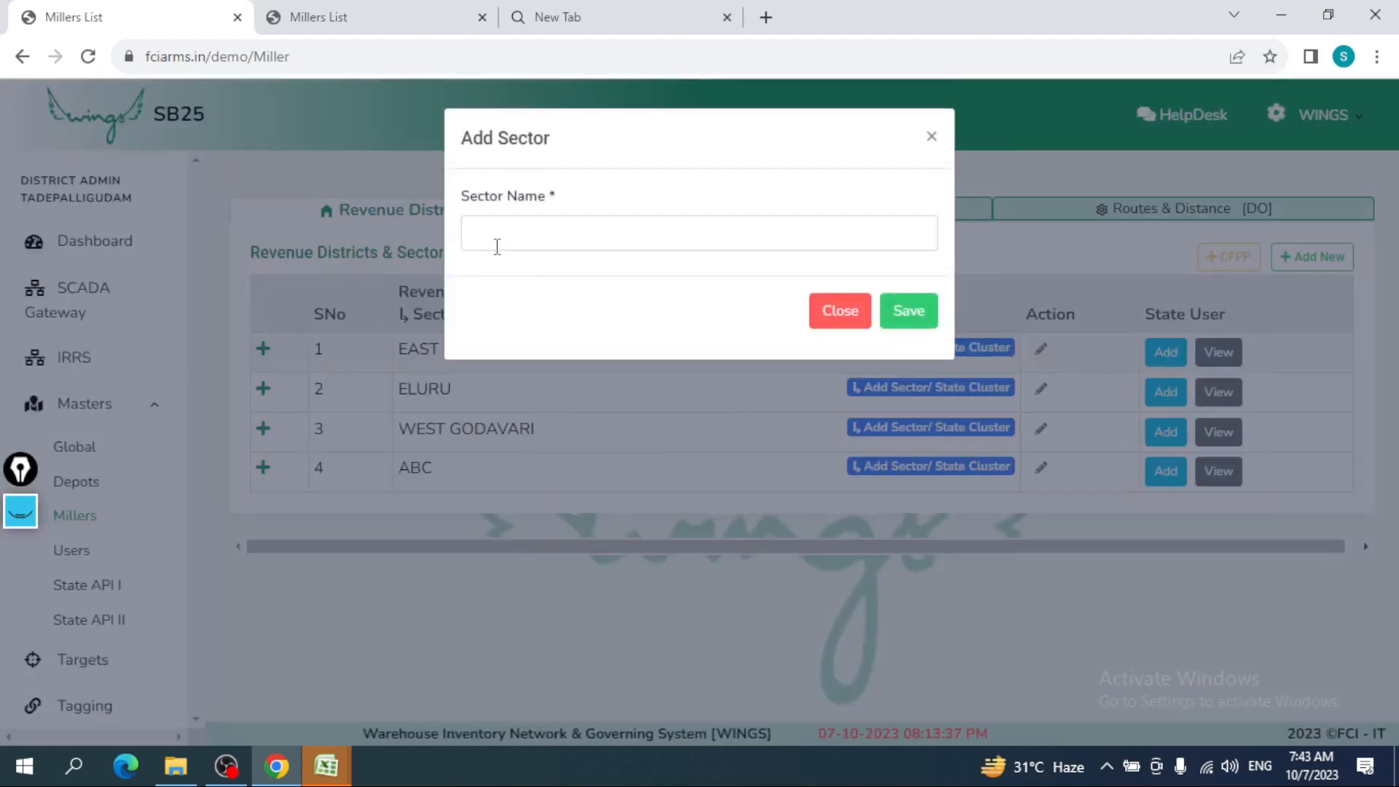
left_click(512, 239)
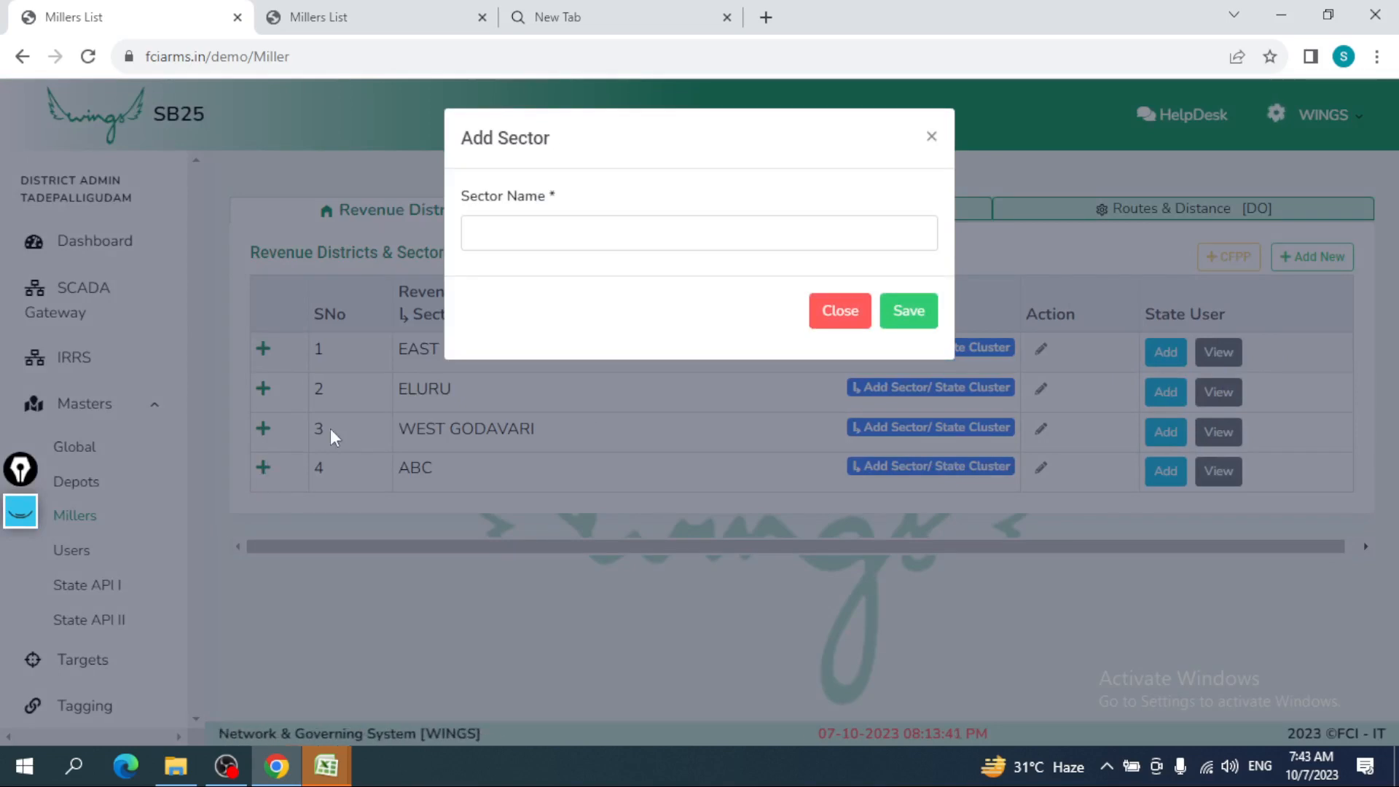
left_click(572, 231)
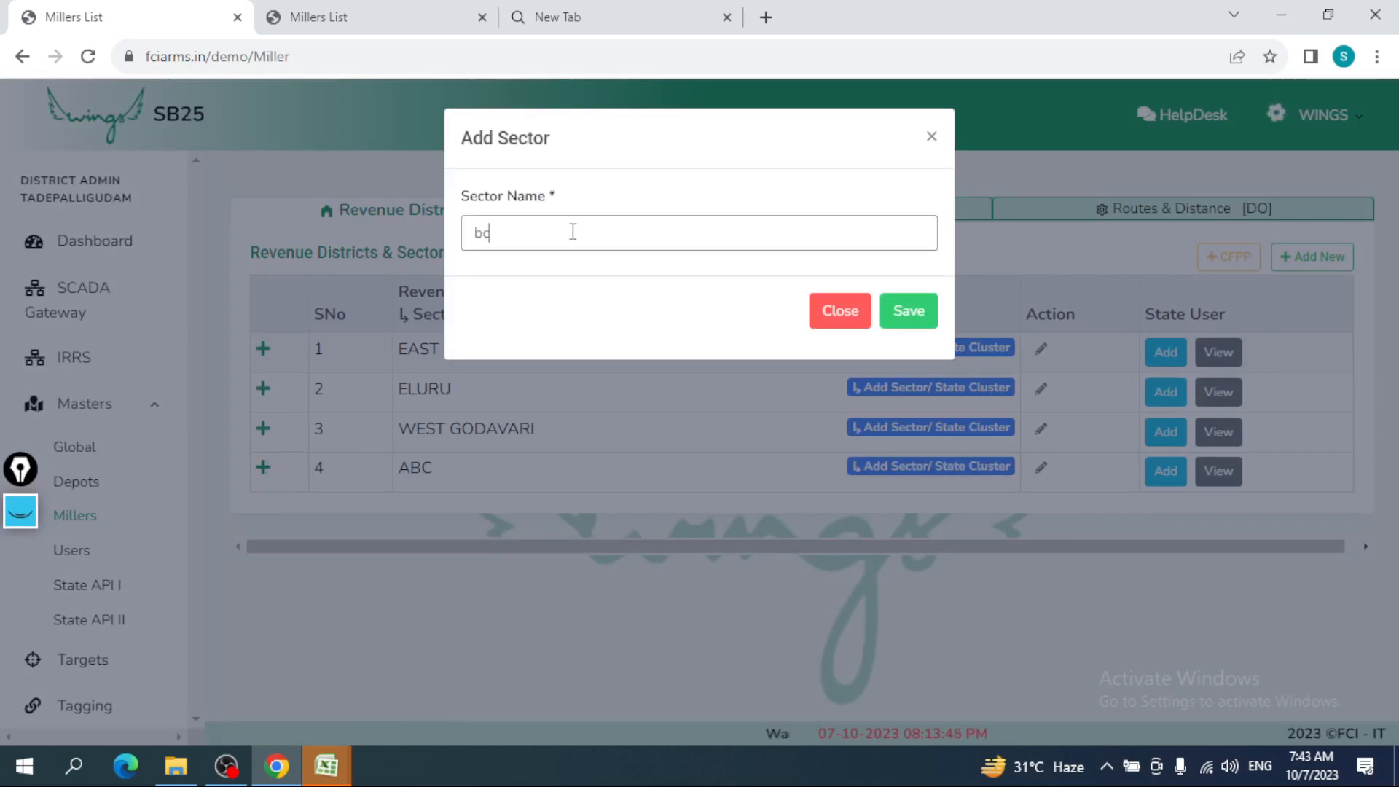
left_click(934, 315)
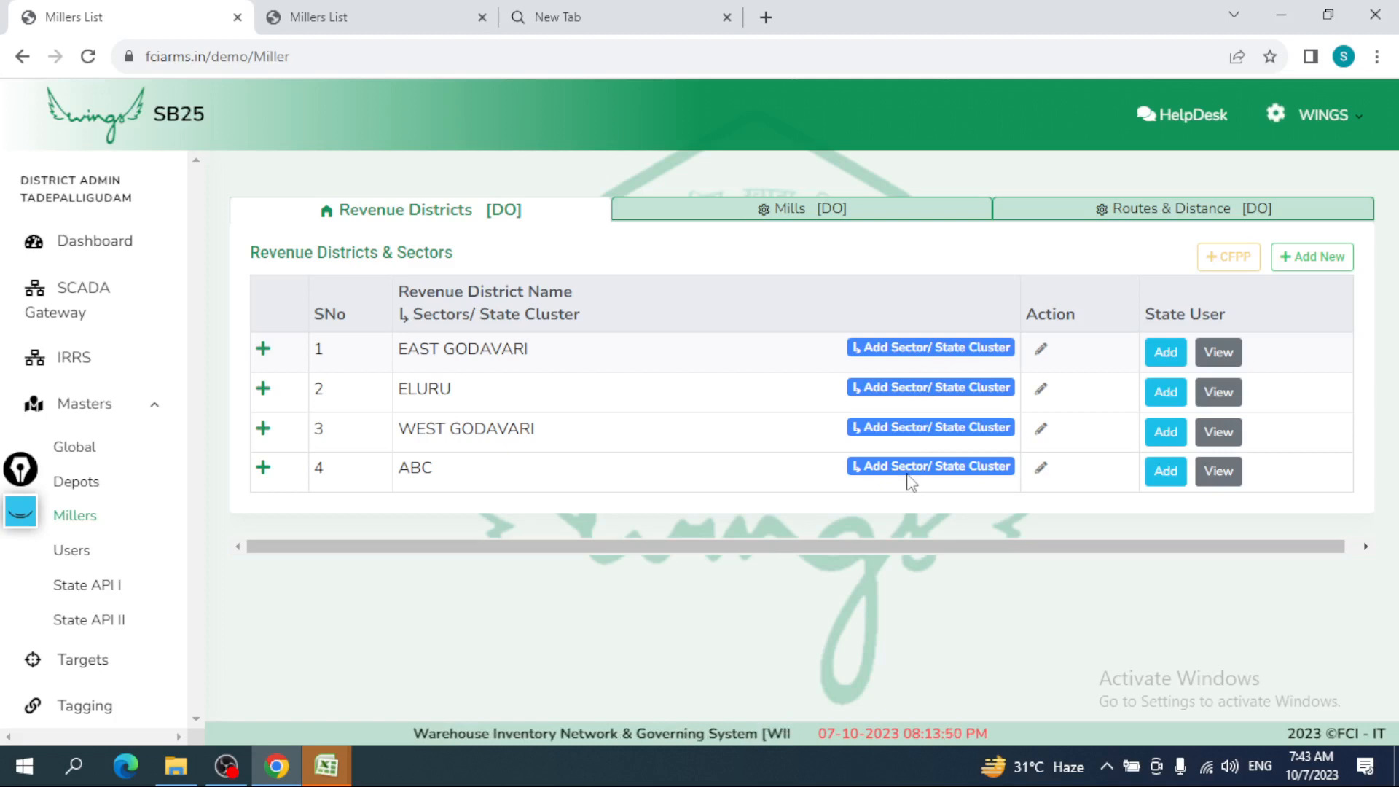
left_click(910, 466)
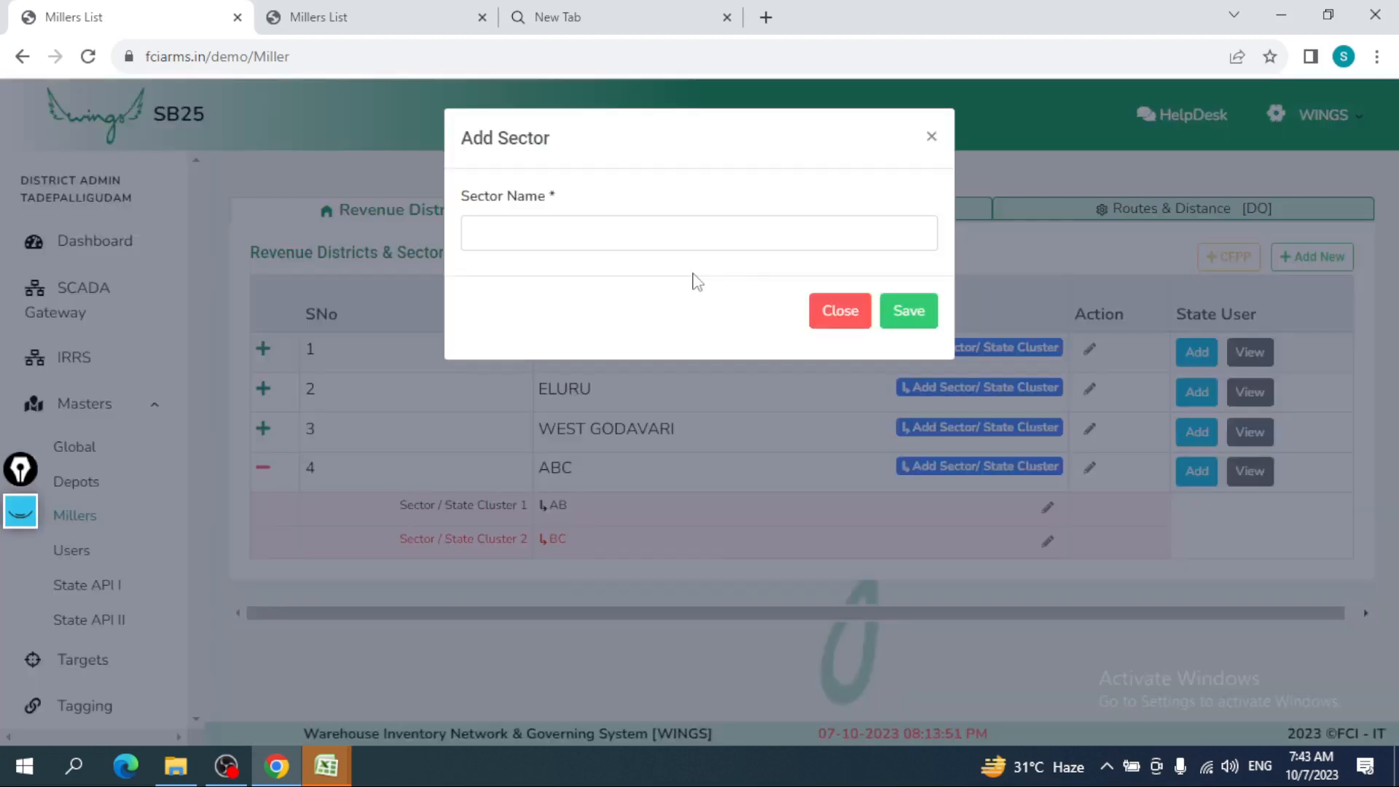
left_click(679, 226)
type("cd")
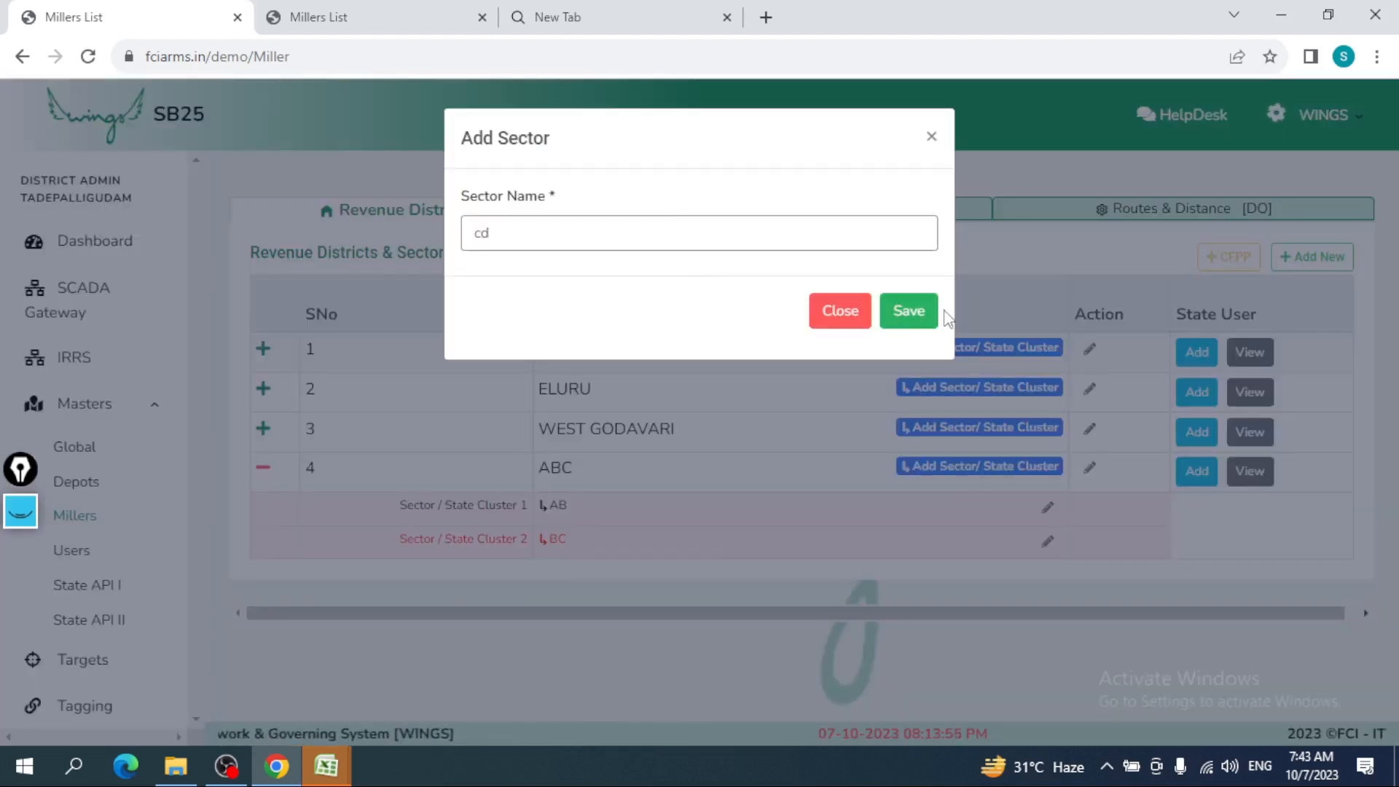
left_click(913, 311)
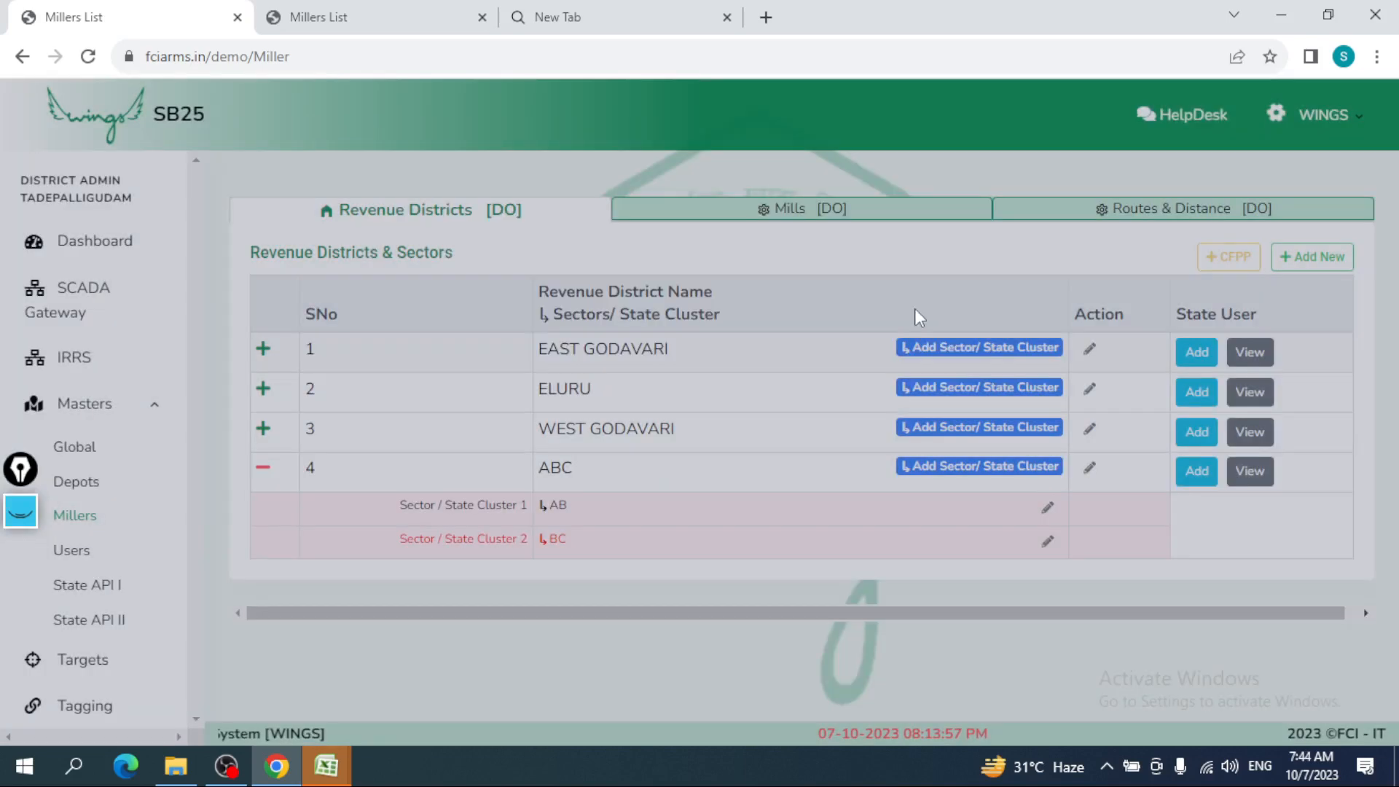
left_click(304, 487)
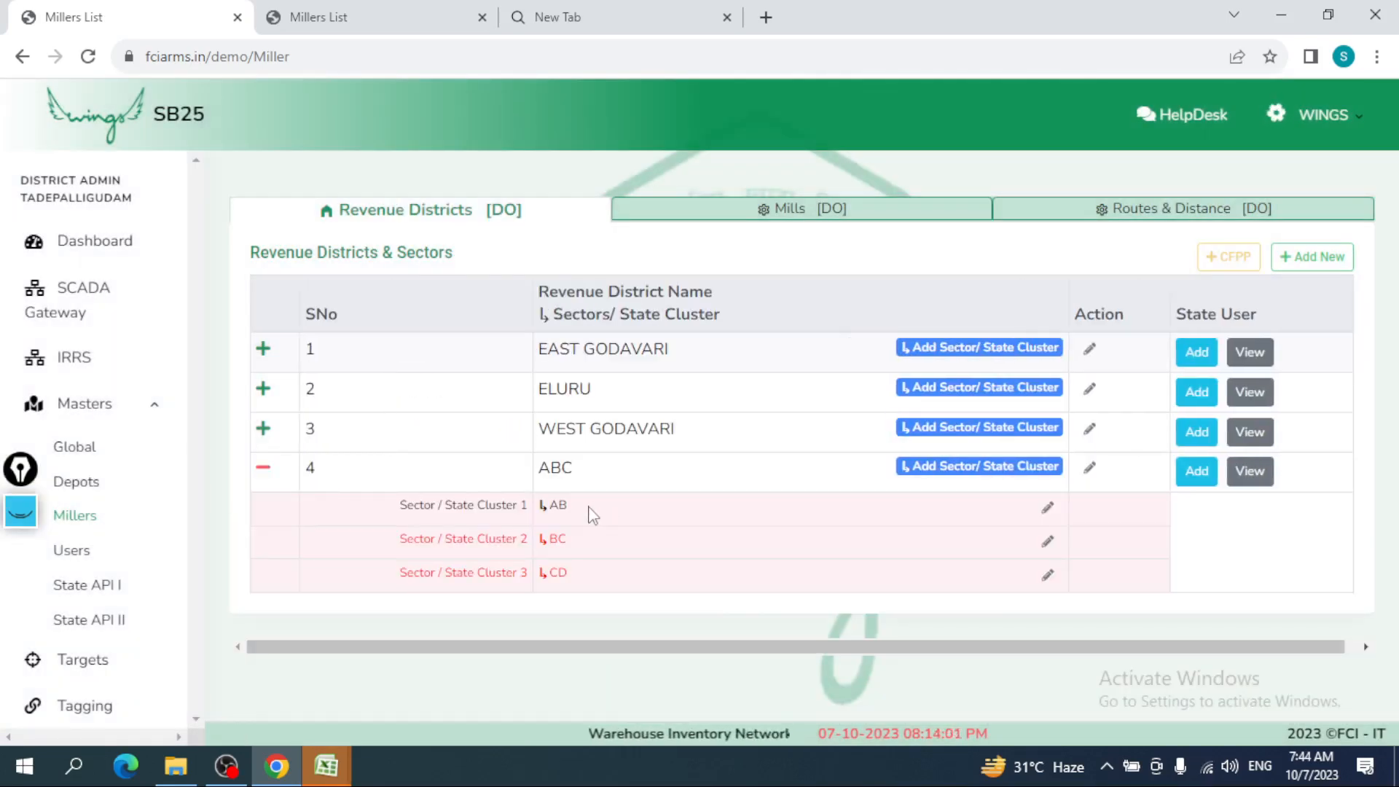
double_click(557, 504)
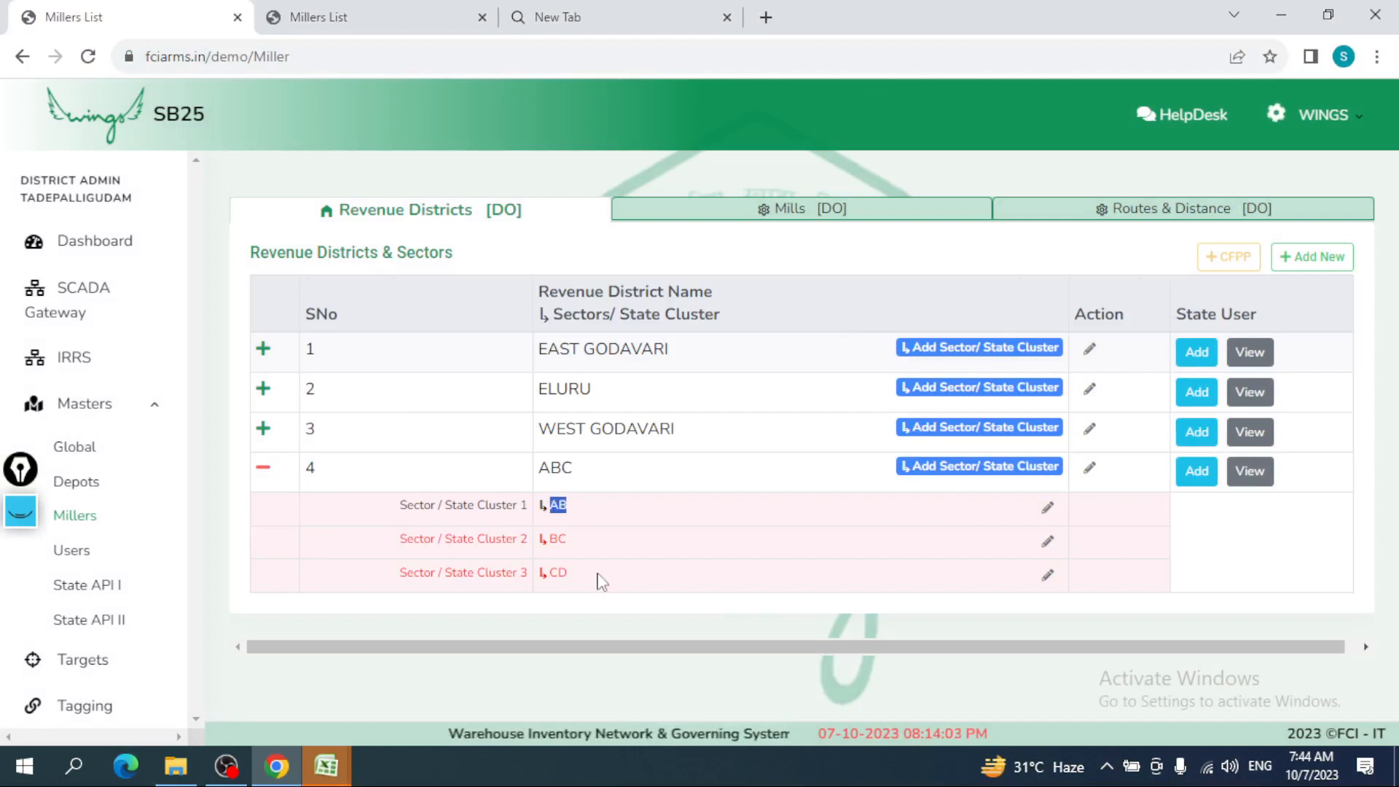
left_click_drag(575, 544, 545, 546)
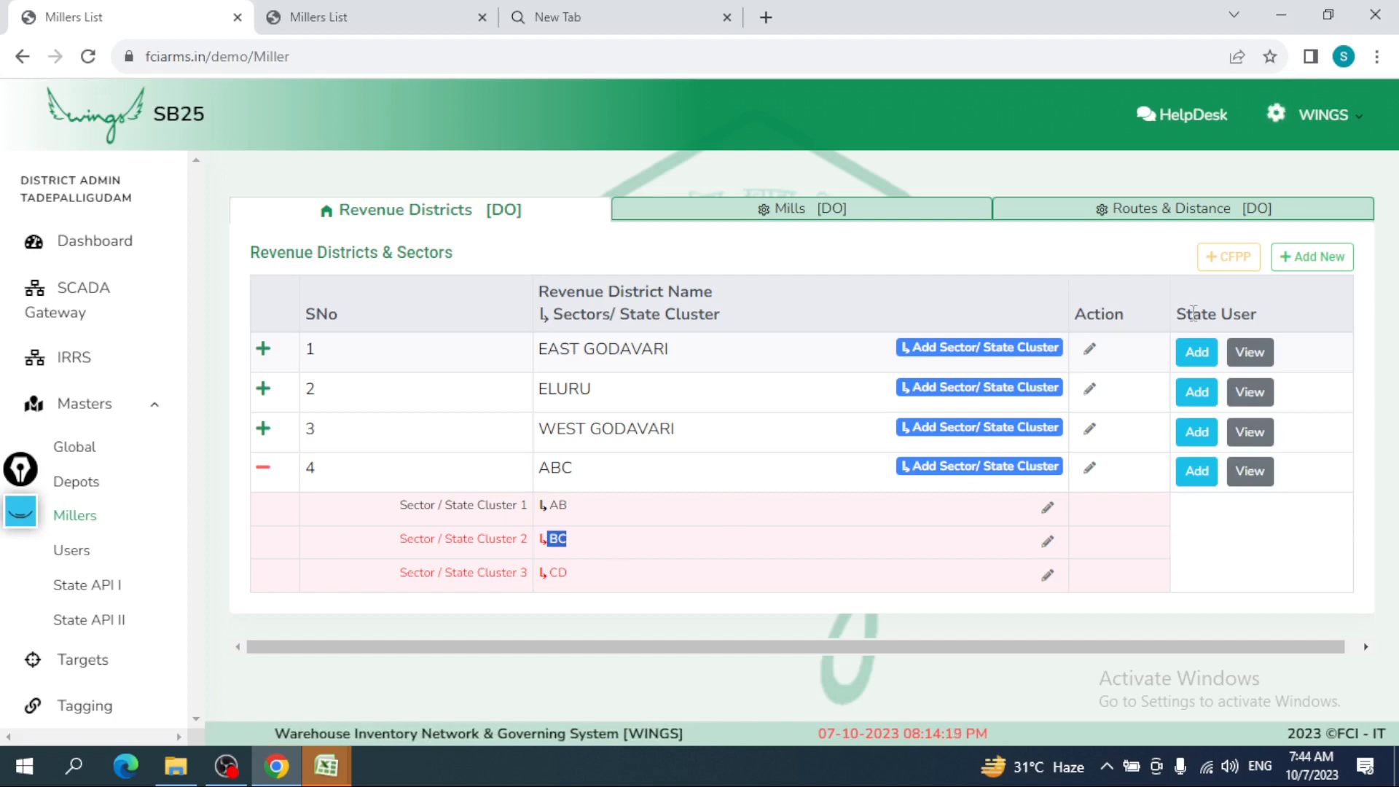
left_click_drag(1189, 314, 1304, 312)
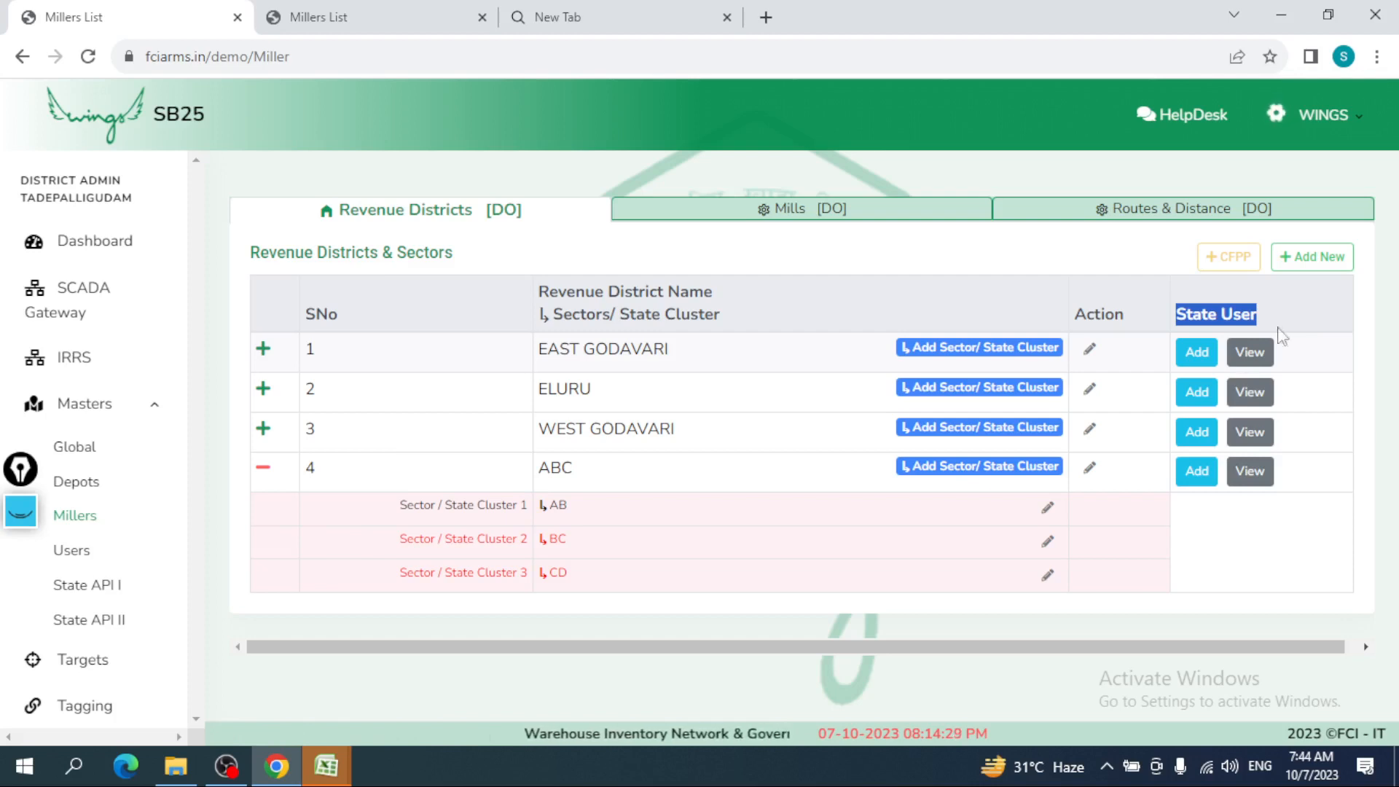
left_click(1209, 481)
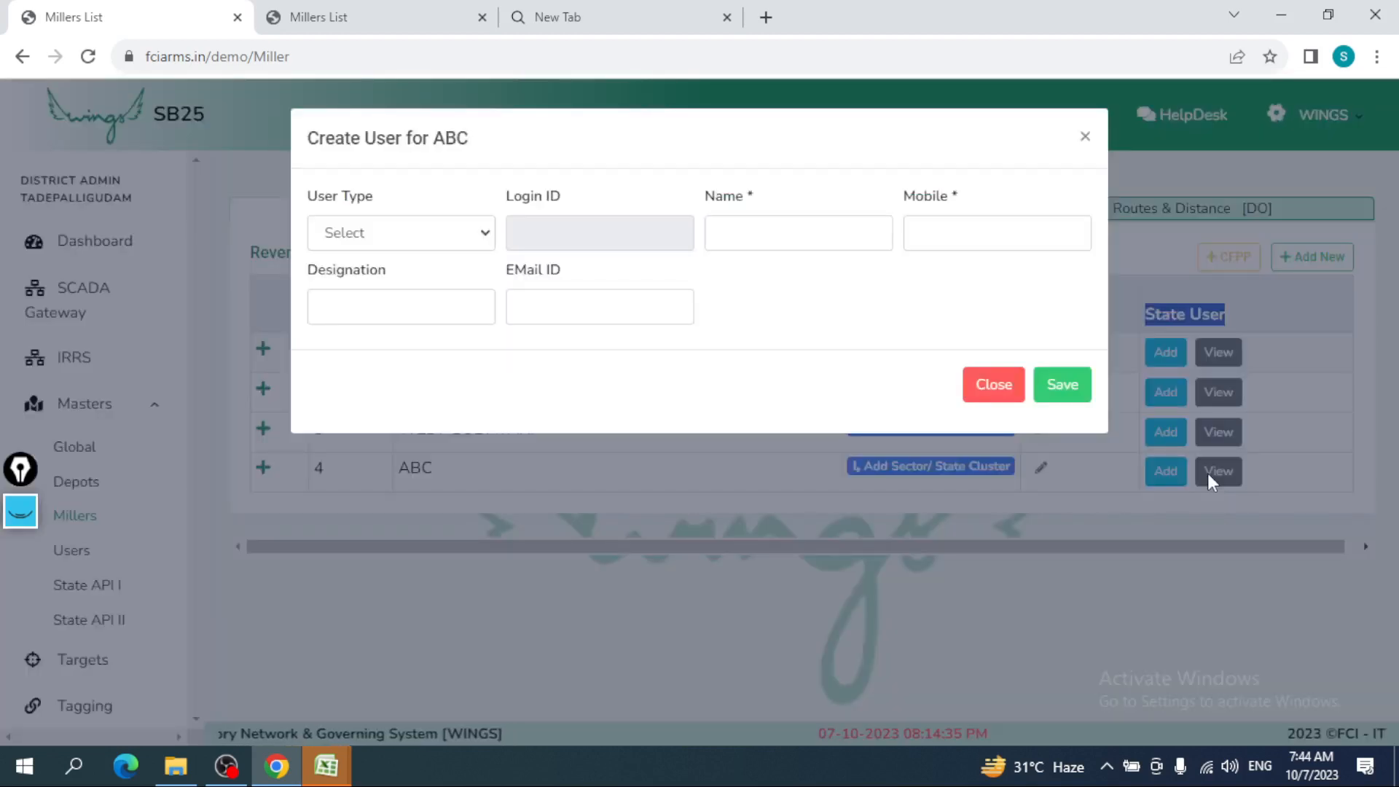
- Set user type Admin in the Create User for ABC form, then close it unsaved
left_click(437, 233)
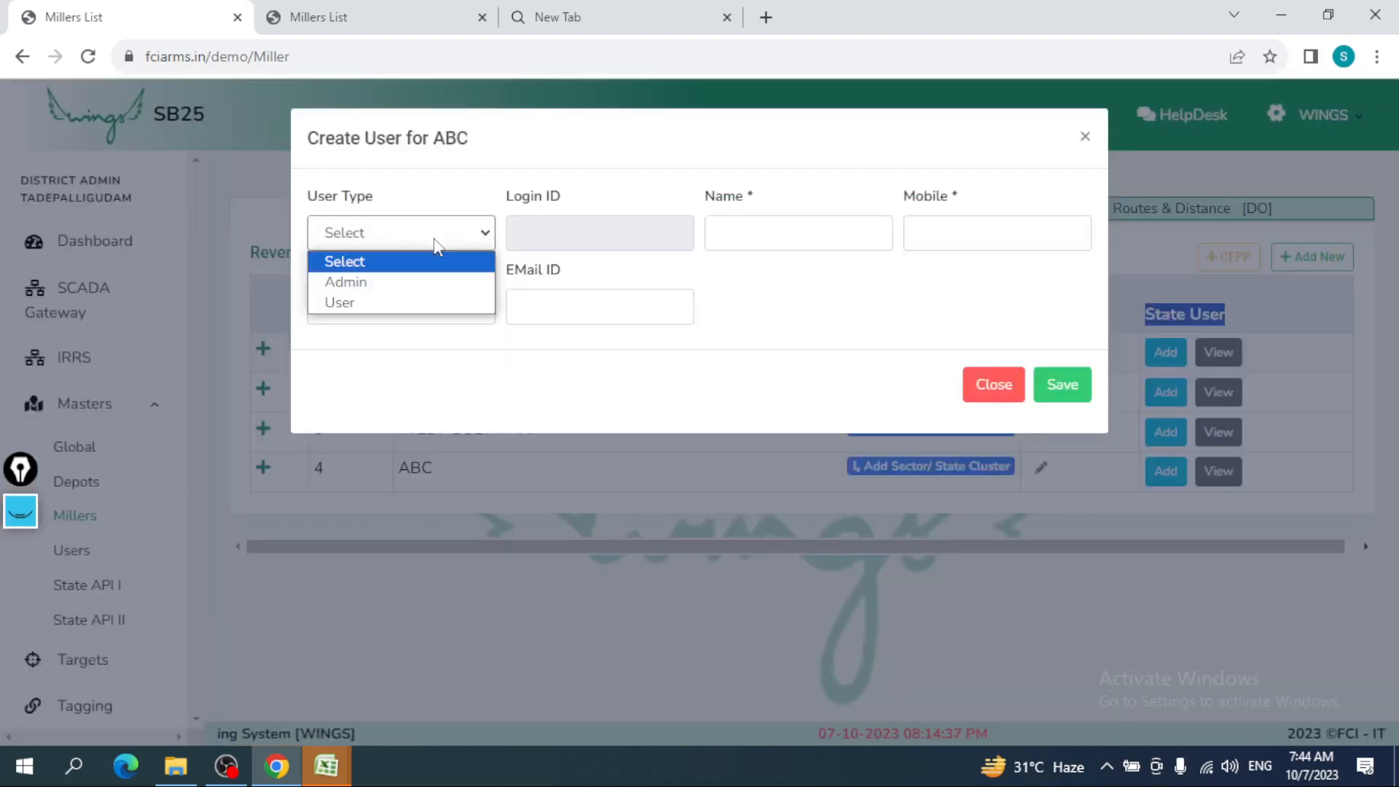
left_click(396, 290)
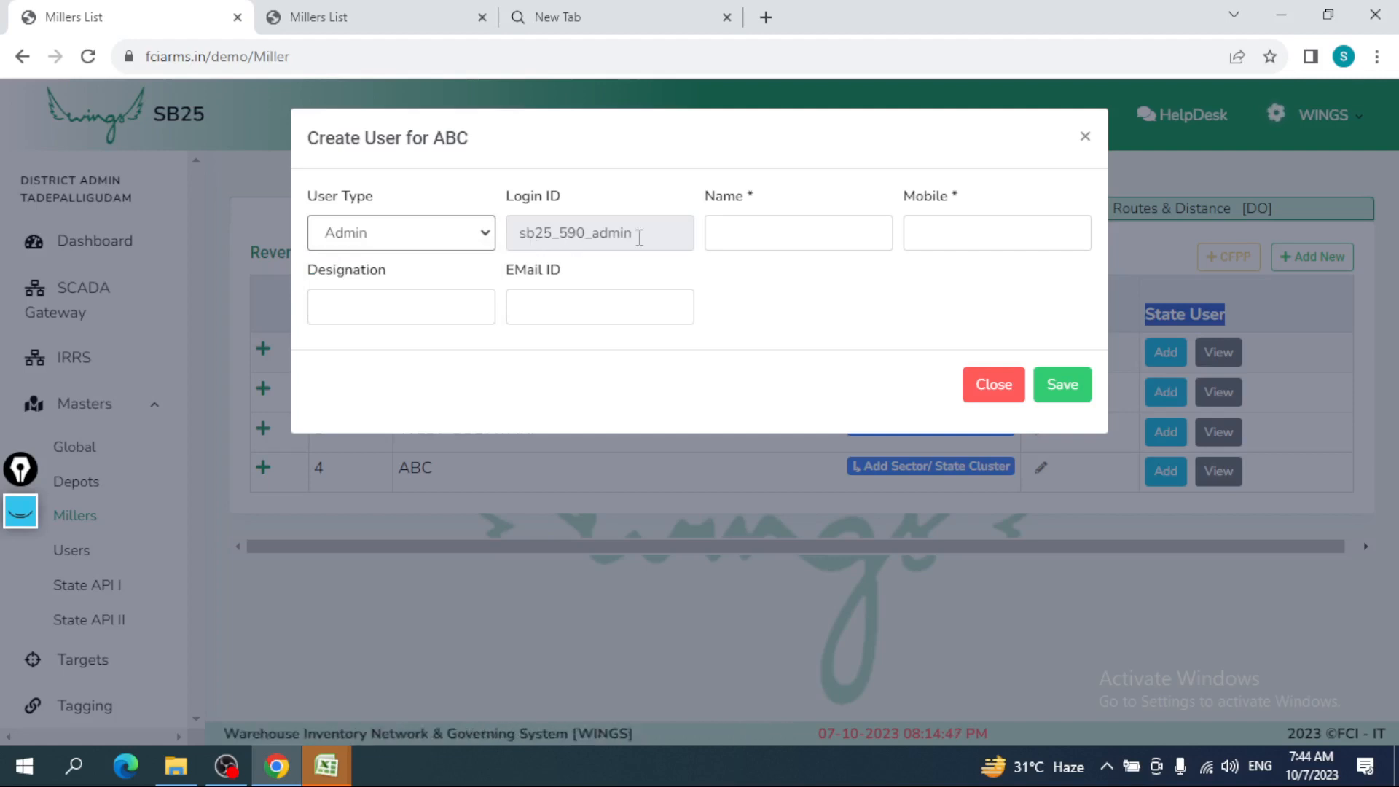
left_click(756, 222)
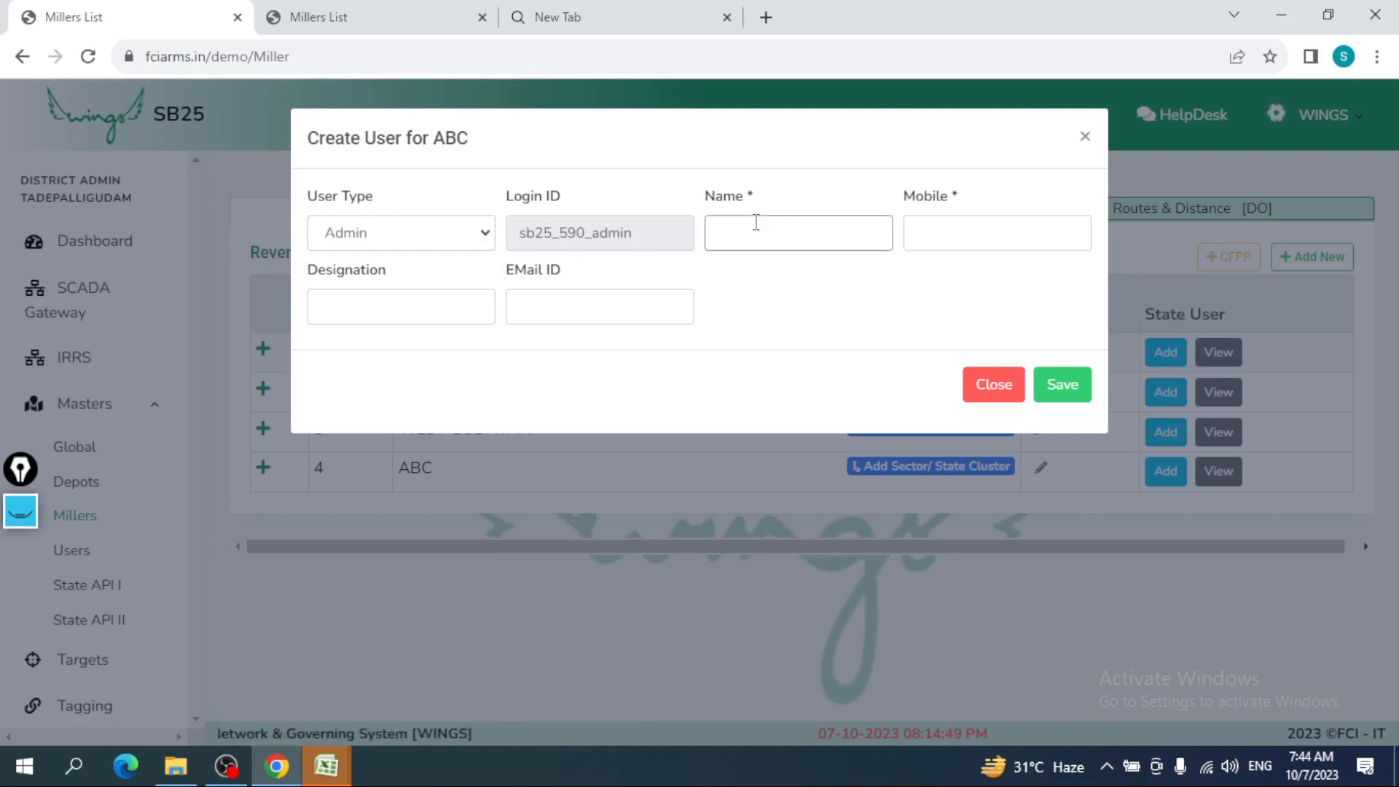
left_click(928, 229)
left_click(372, 309)
left_click(813, 322)
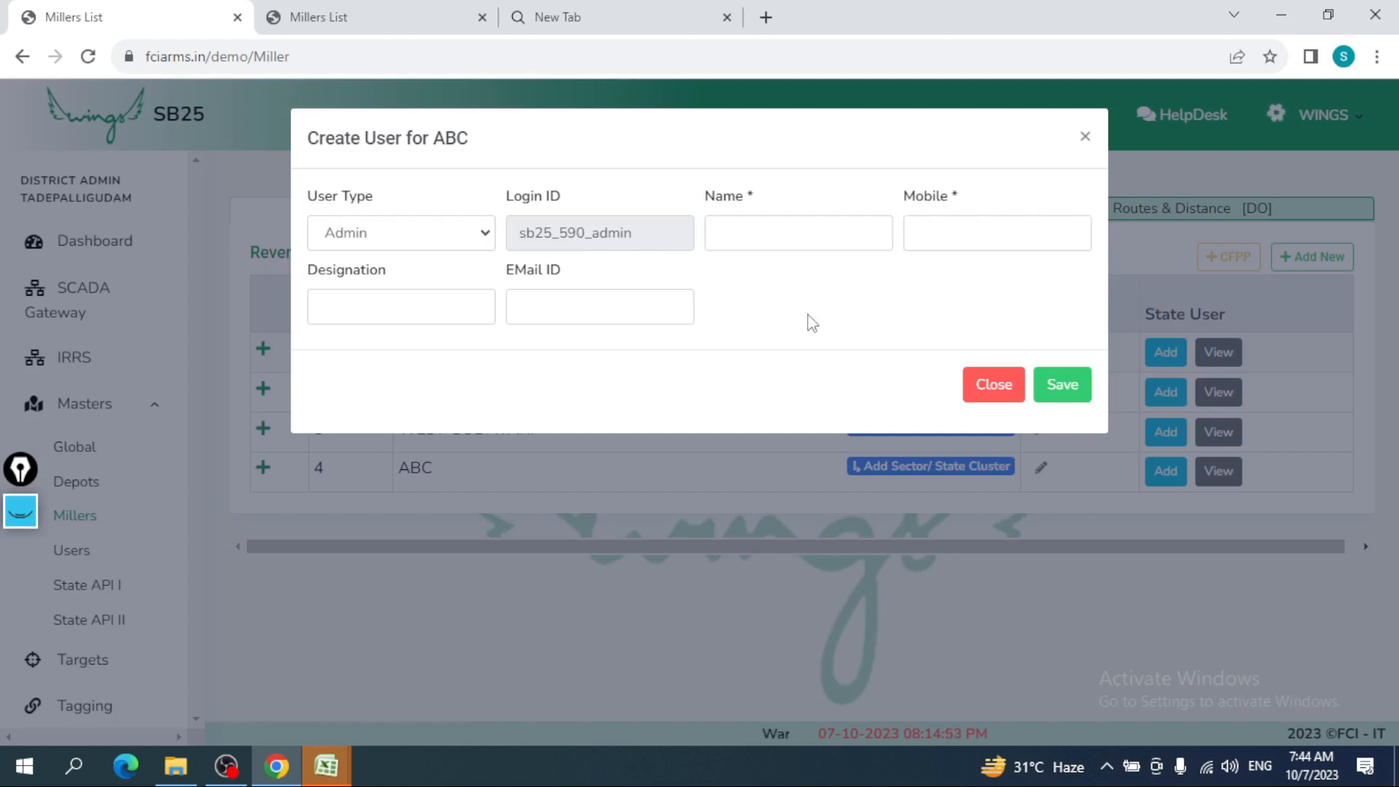
left_click(1009, 404)
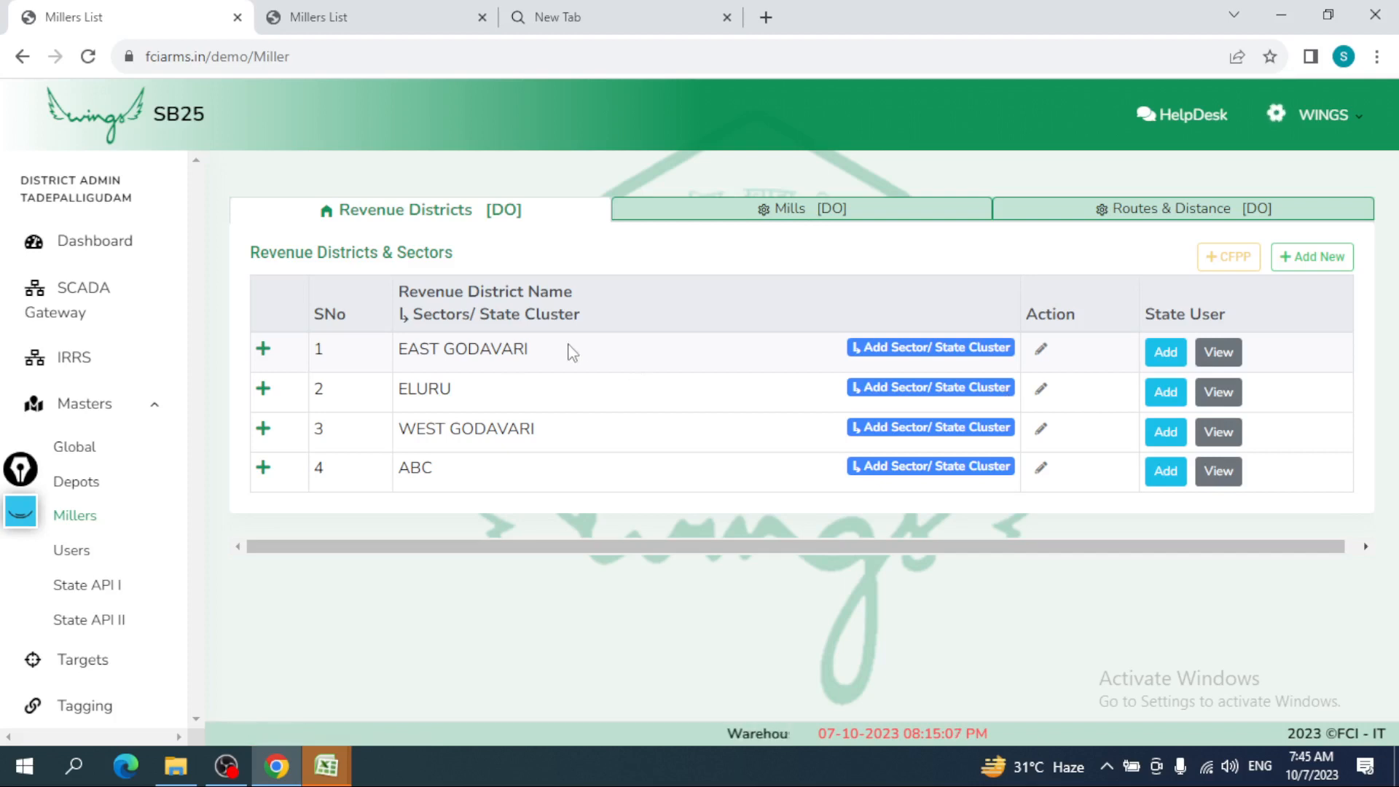
- Expand EAST GODAVARI's sectors, view the Mills [DO] list, then go back to the Dashboard
left_click(287, 350)
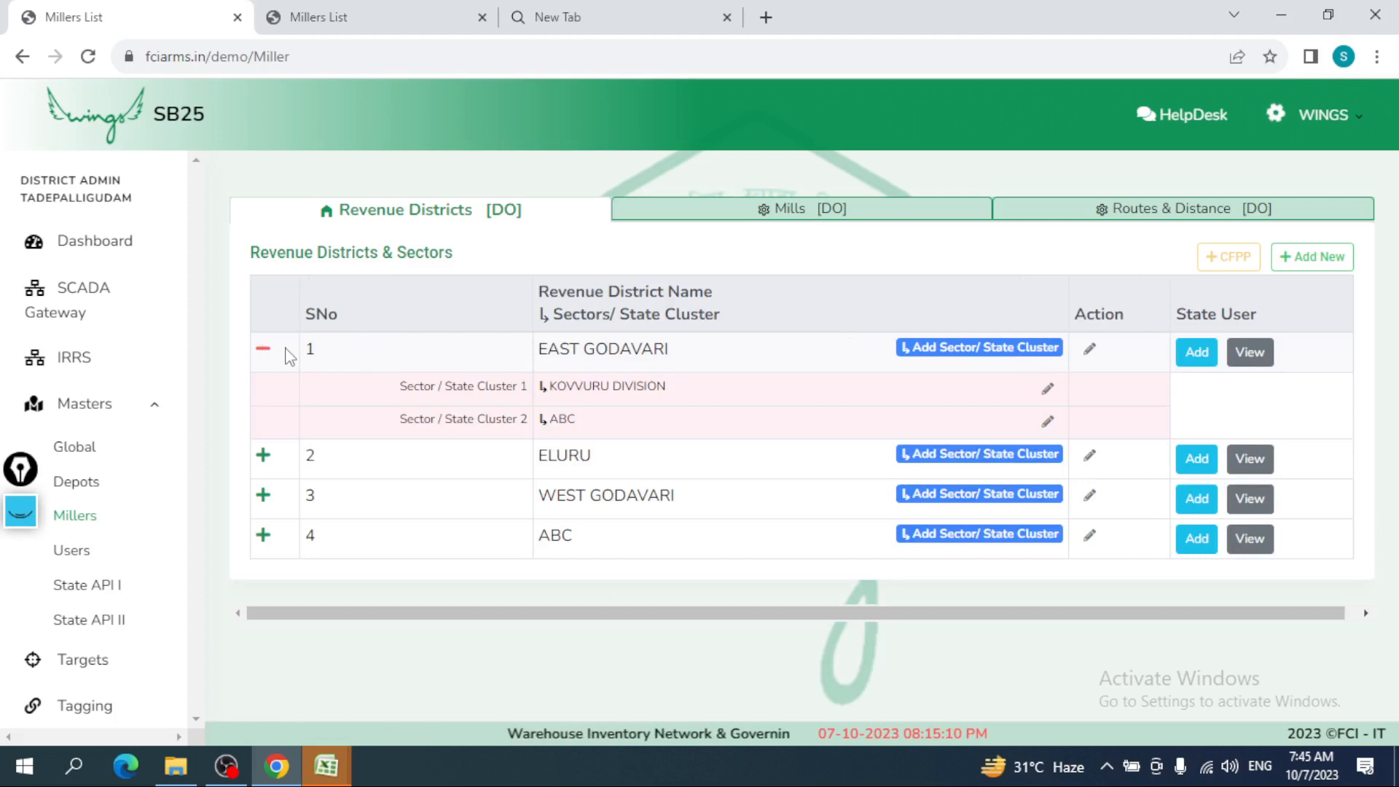
left_click(812, 223)
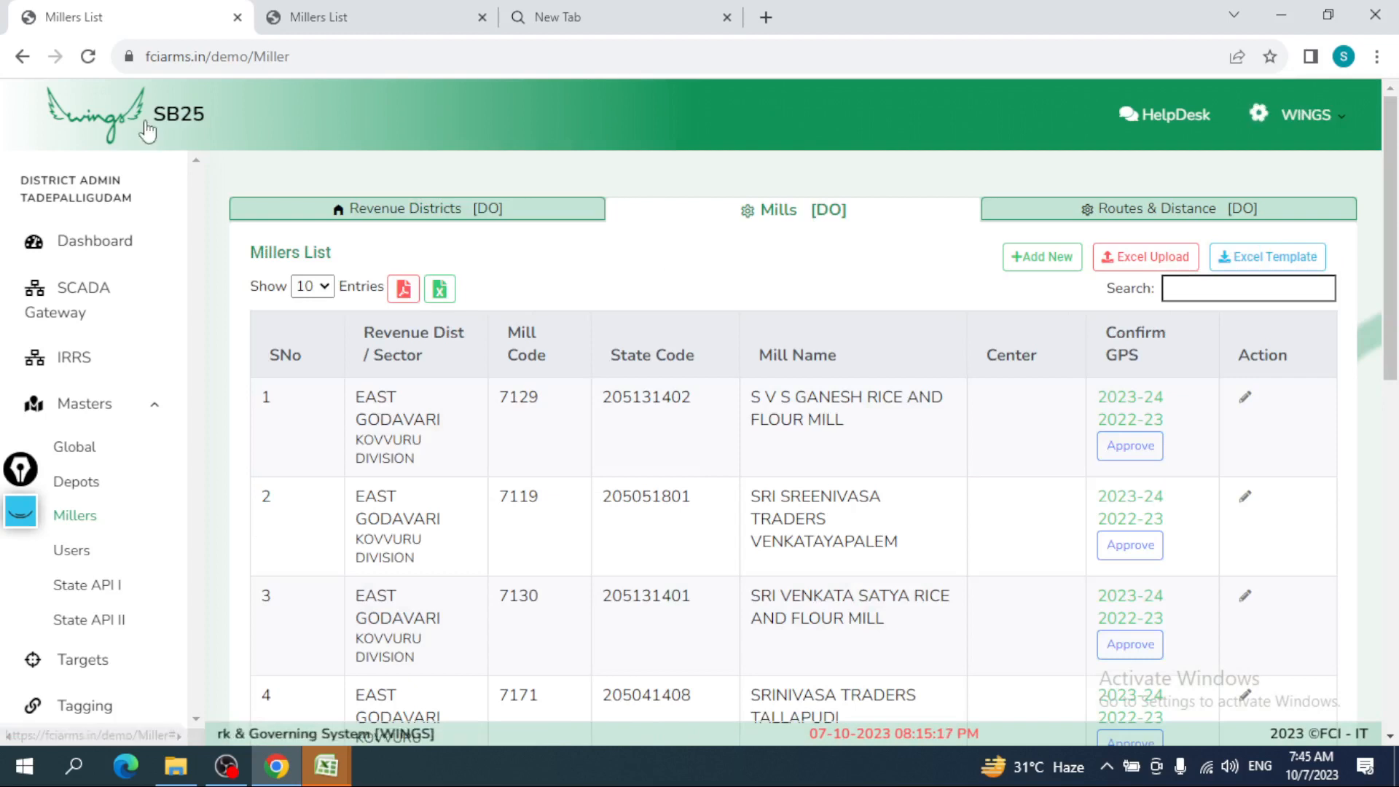
left_click(106, 248)
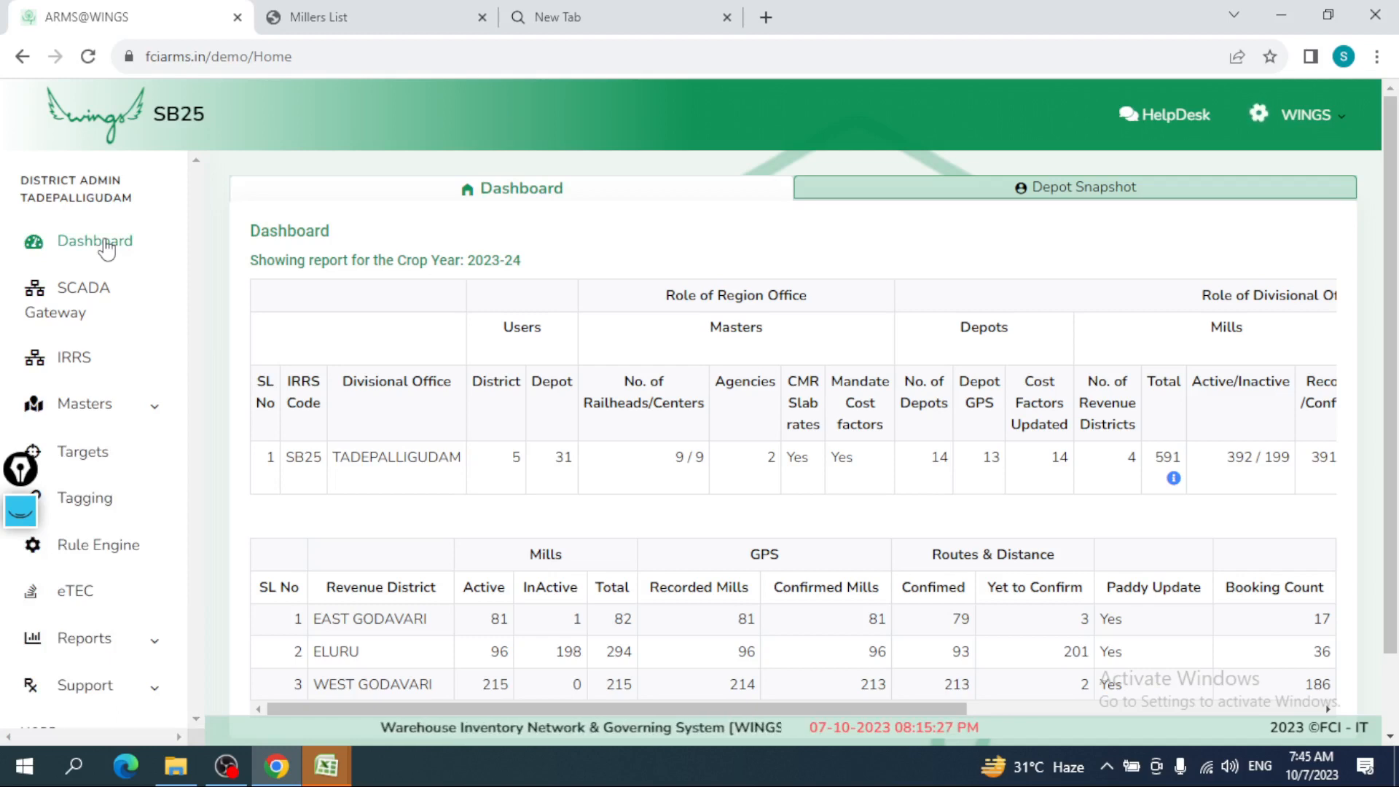
- Go to Masters > Millers, switch to the Mills [DO] tab and start a new mill with +Add New
left_click(121, 421)
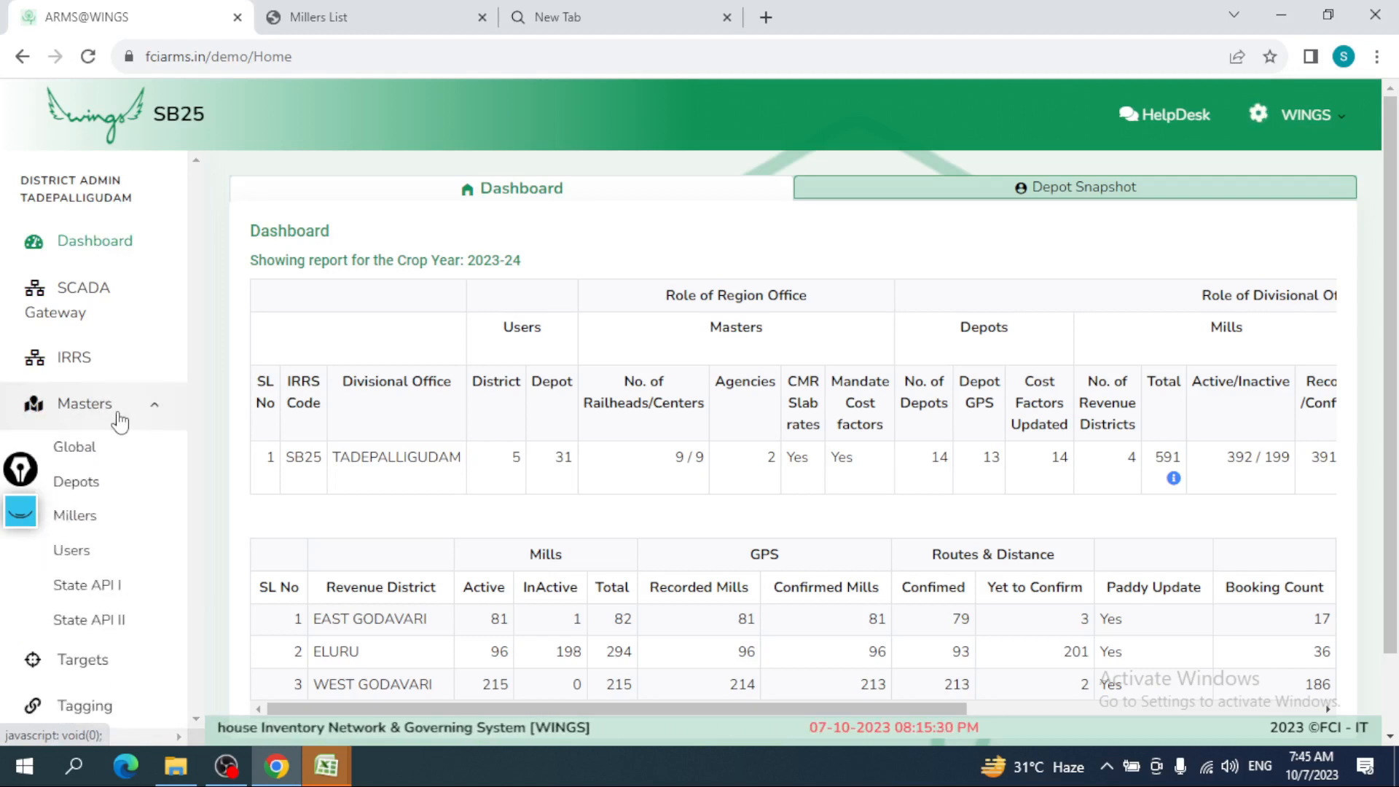
left_click(85, 529)
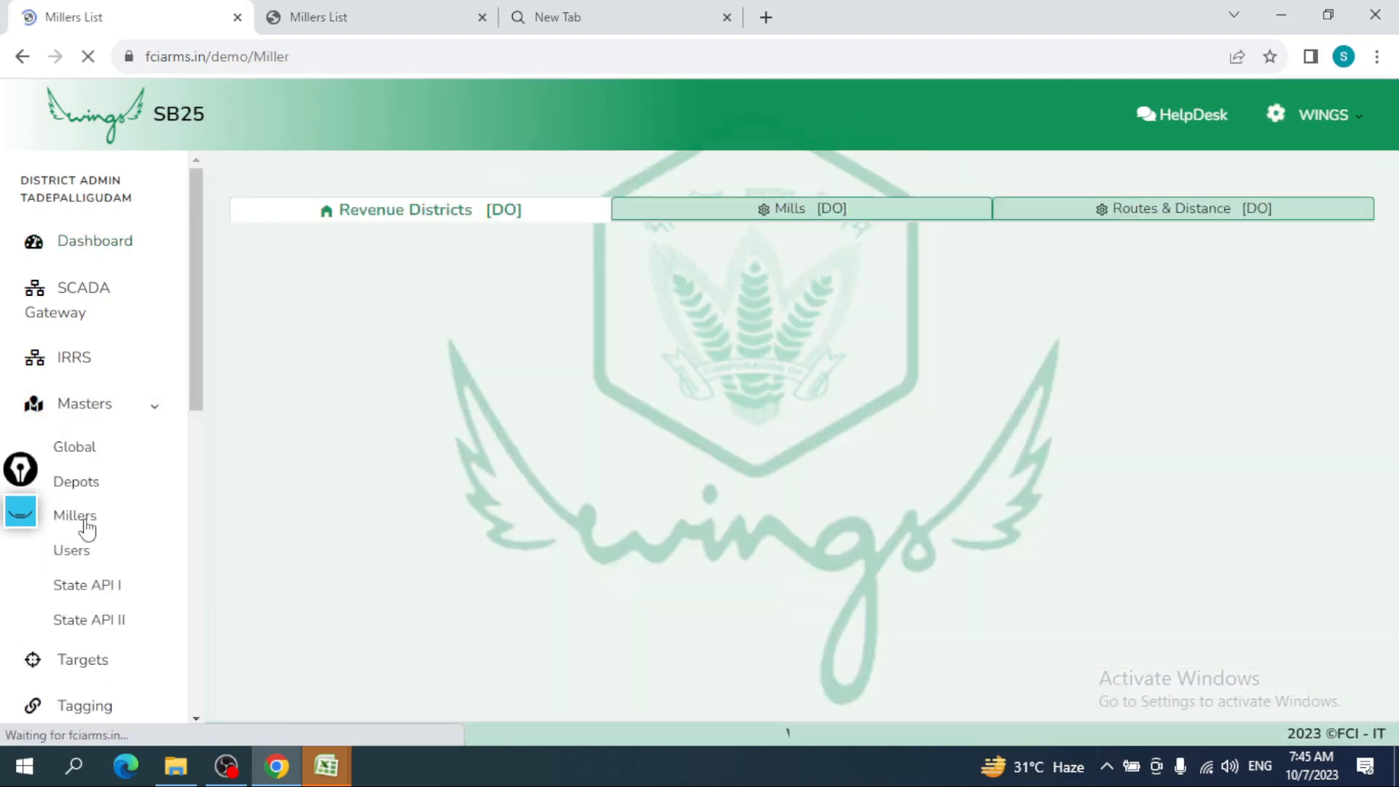
left_click(771, 213)
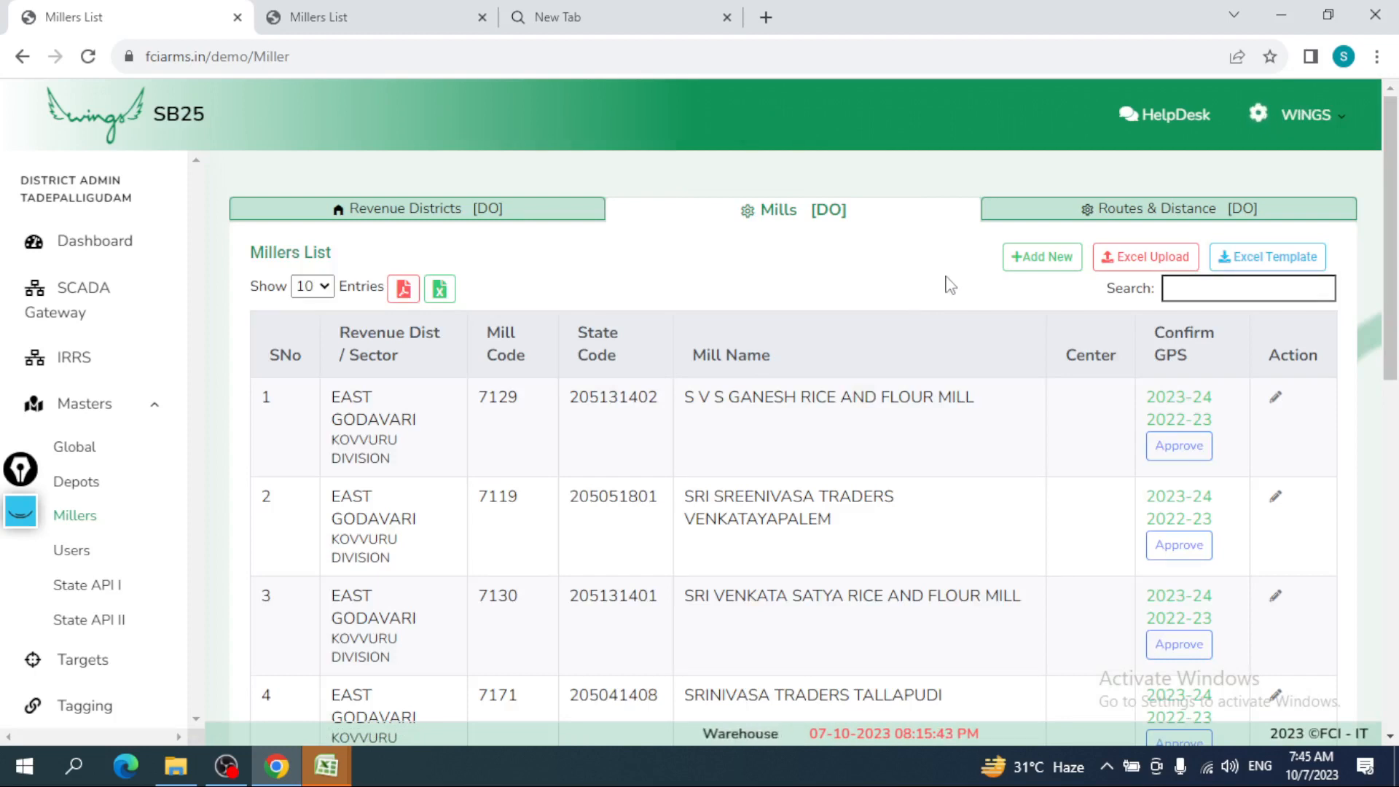
left_click(1041, 259)
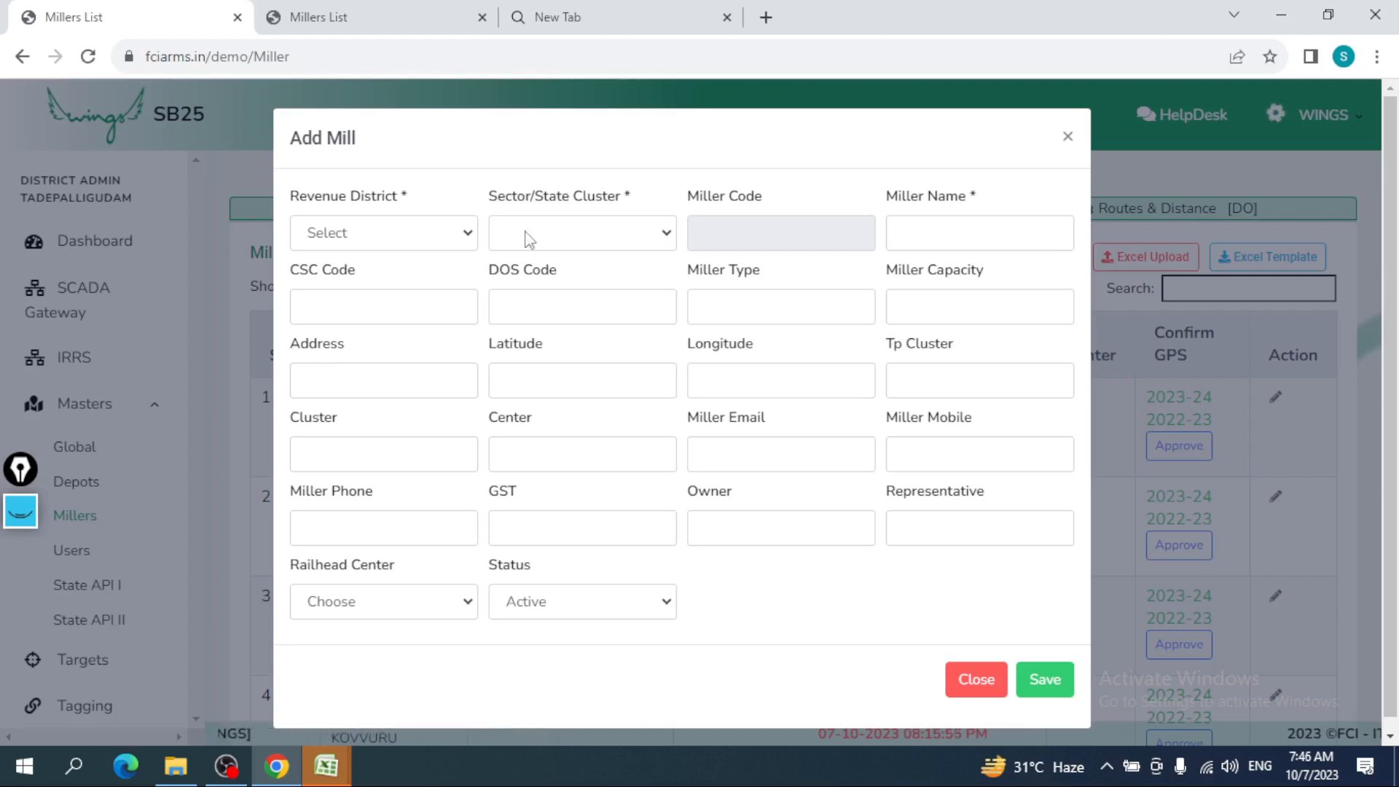
- In Add Mill, pick revenue district ABC and sector/state cluster AB
left_click(455, 234)
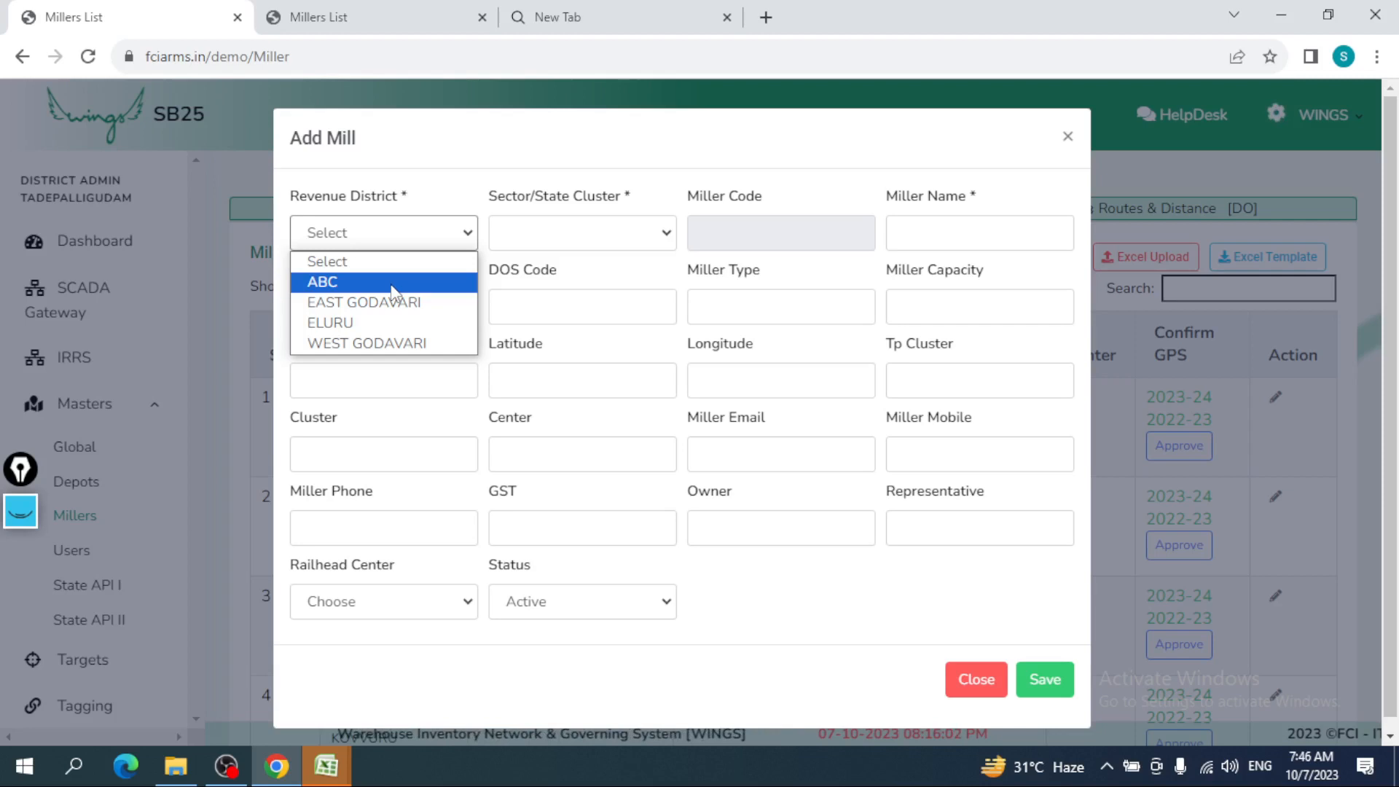
left_click(391, 290)
left_click(572, 245)
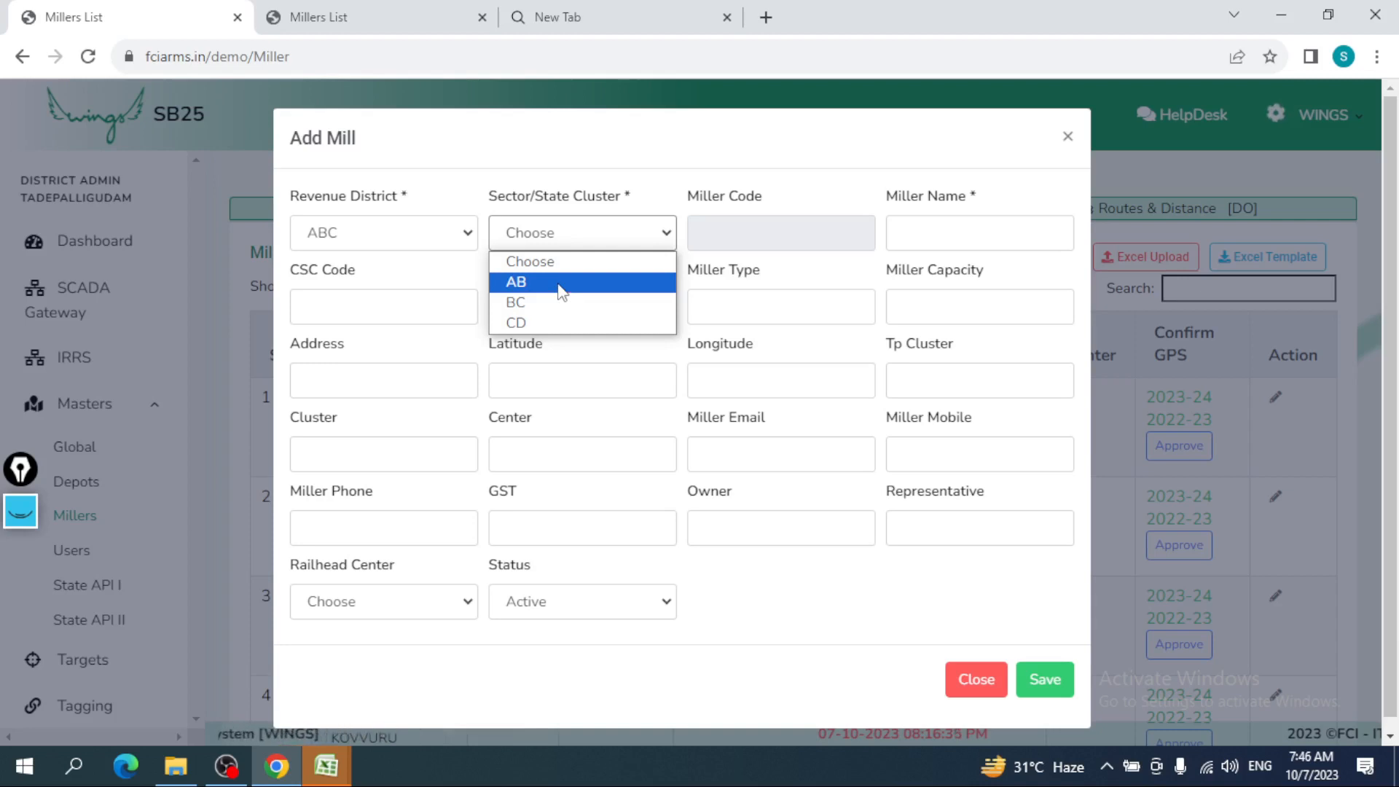
left_click(561, 286)
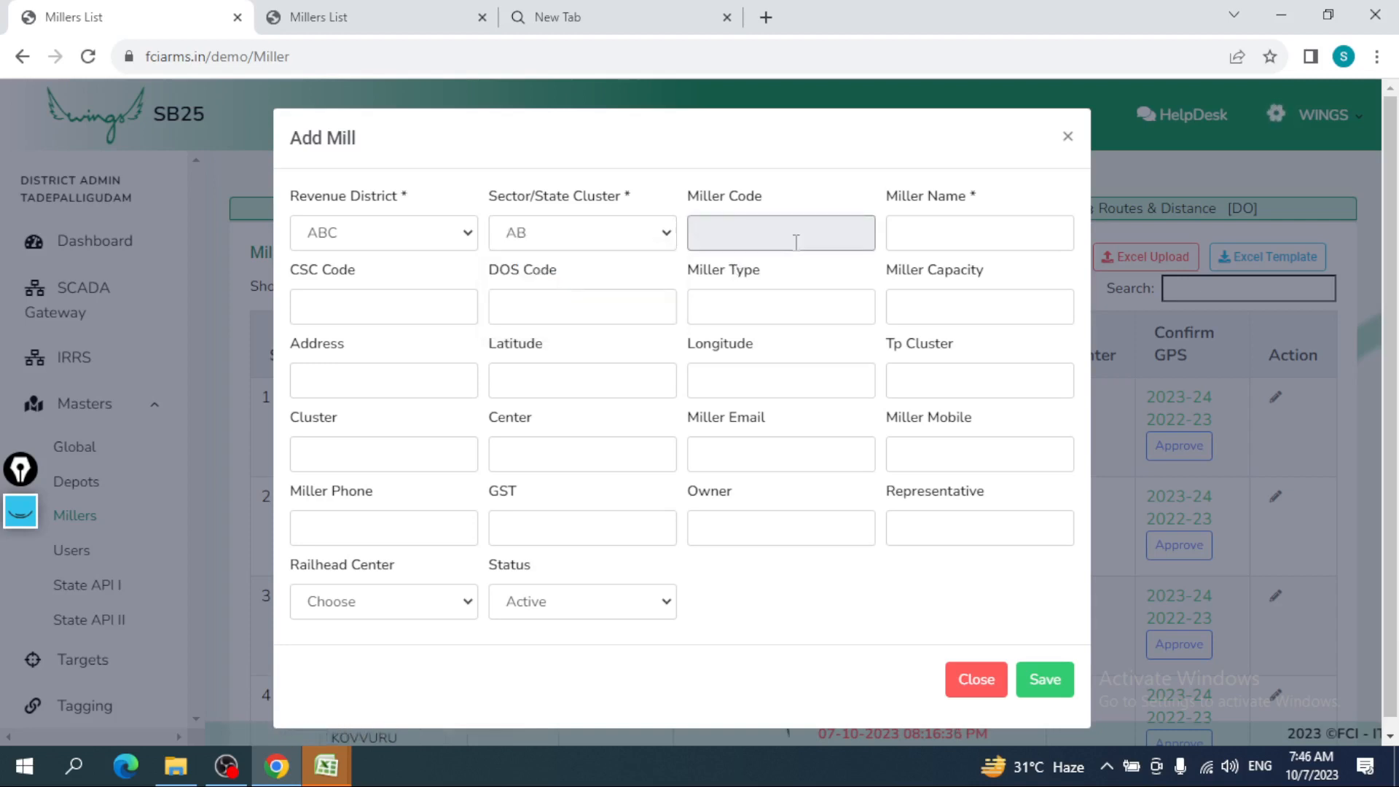
- Enter mill name 'abc' and an address, moving through the latitude, longitude and Tp Cluster fields
left_click(963, 239)
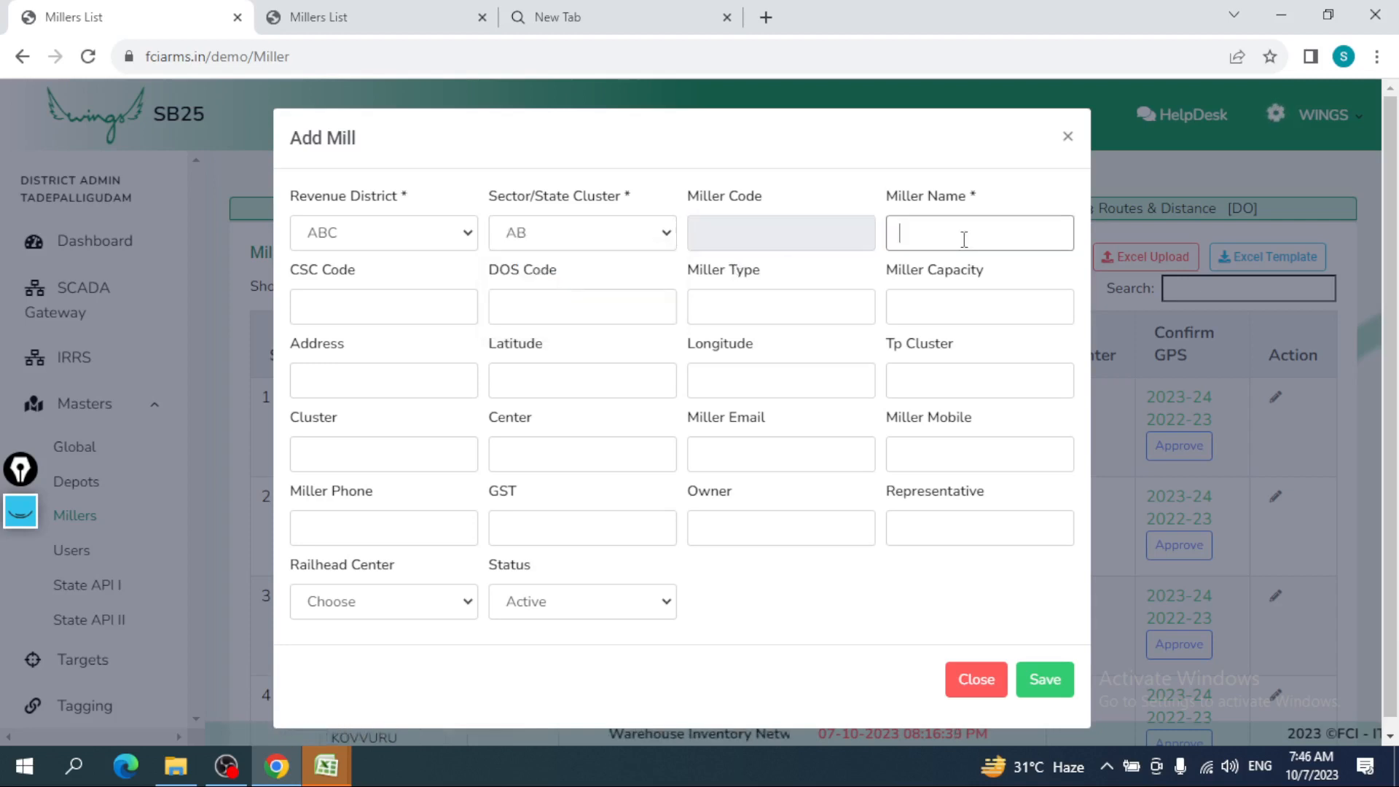
type("abc")
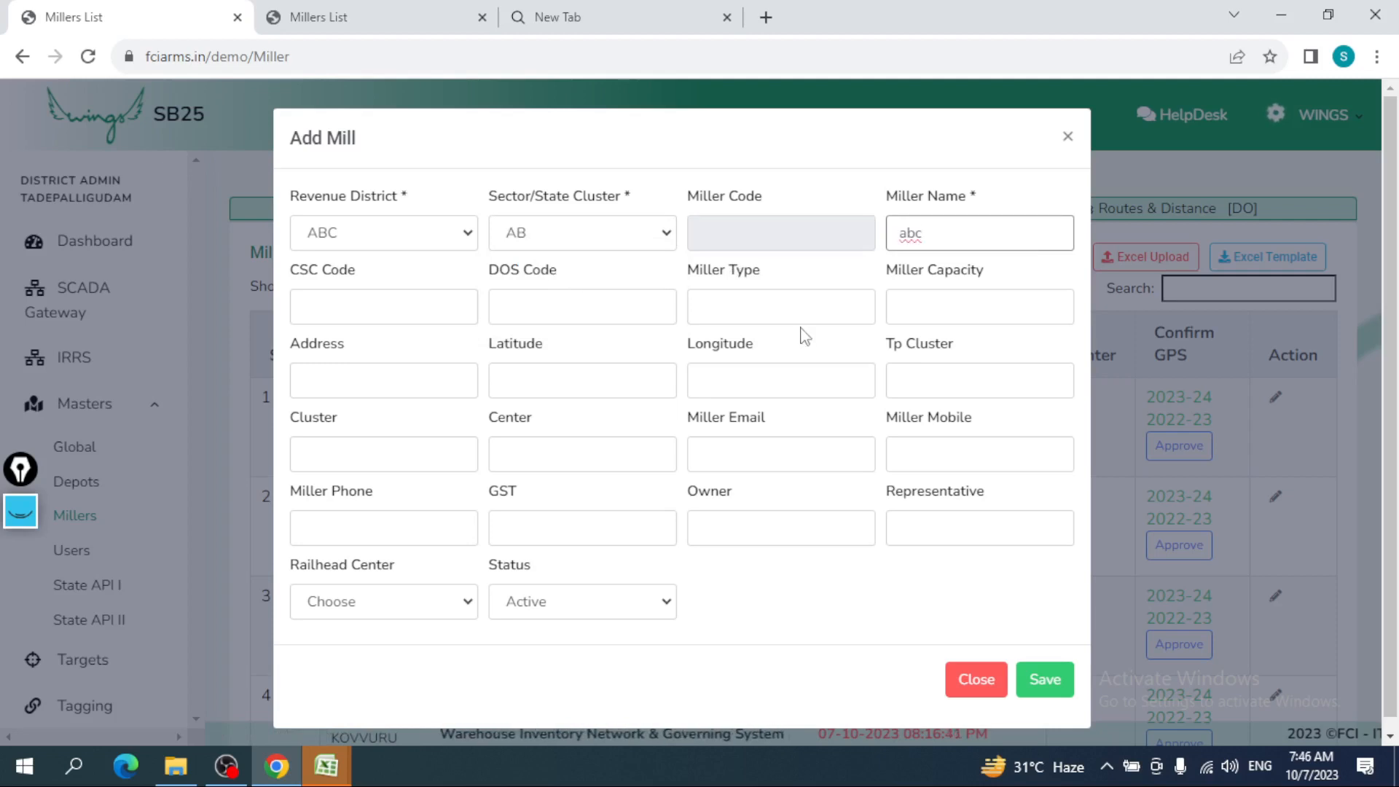
left_click(517, 387)
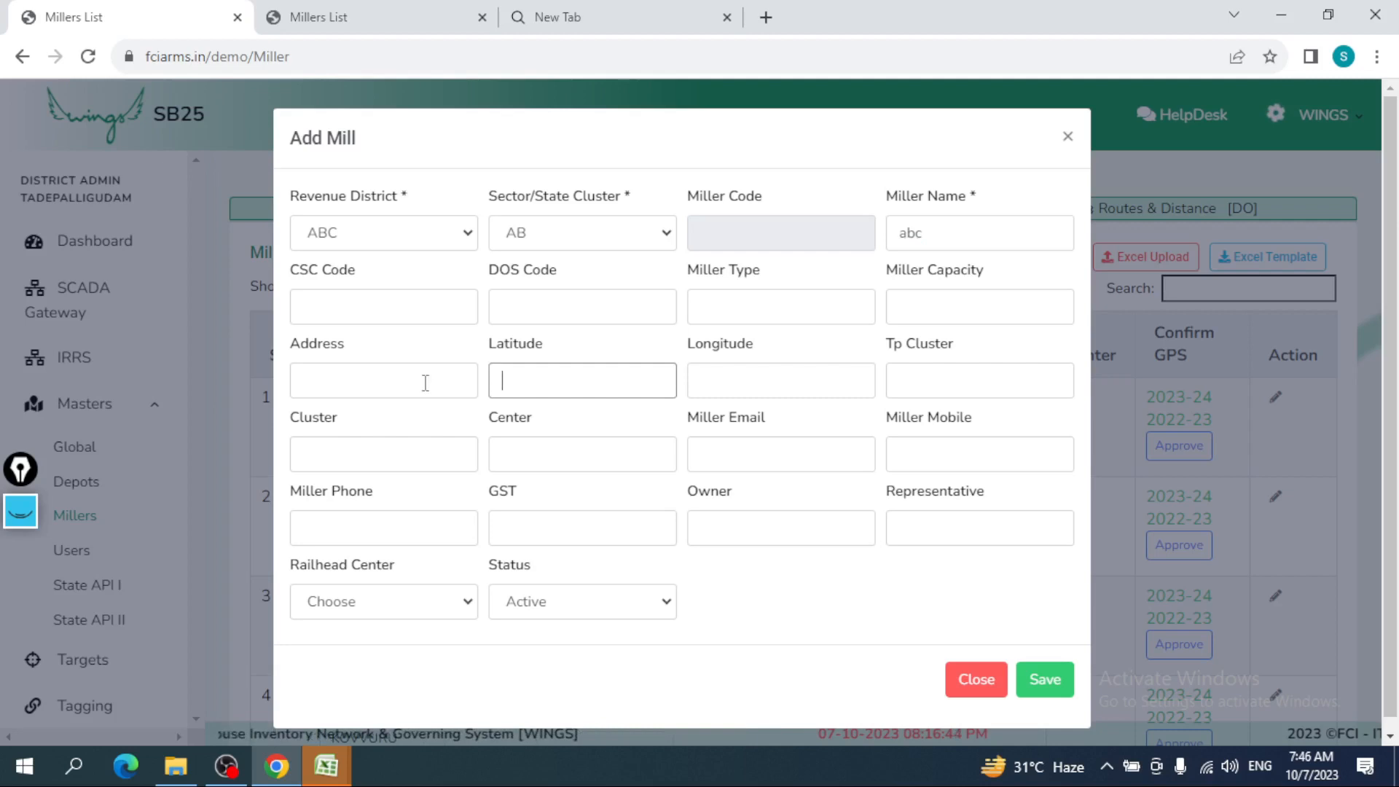
left_click(425, 381)
type("bvc")
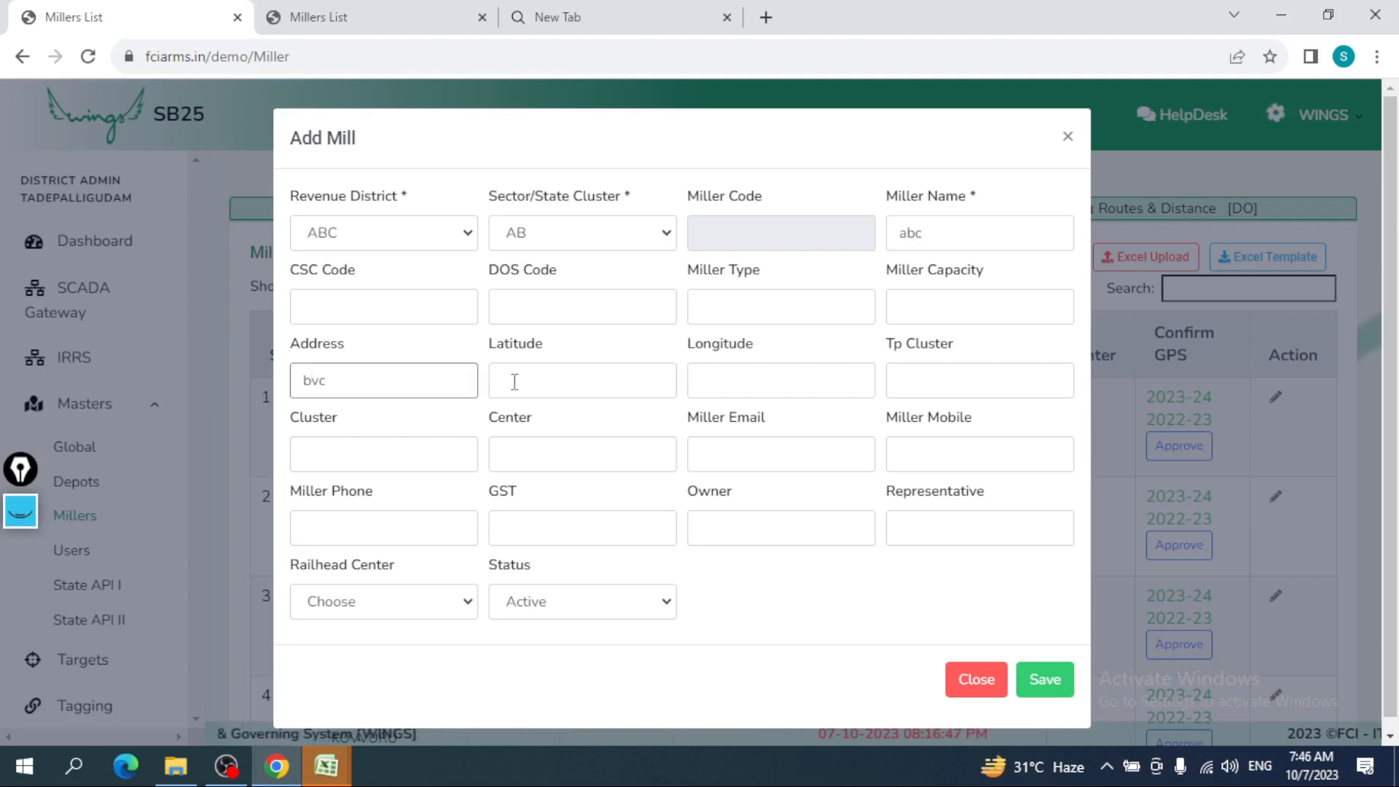
left_click(572, 379)
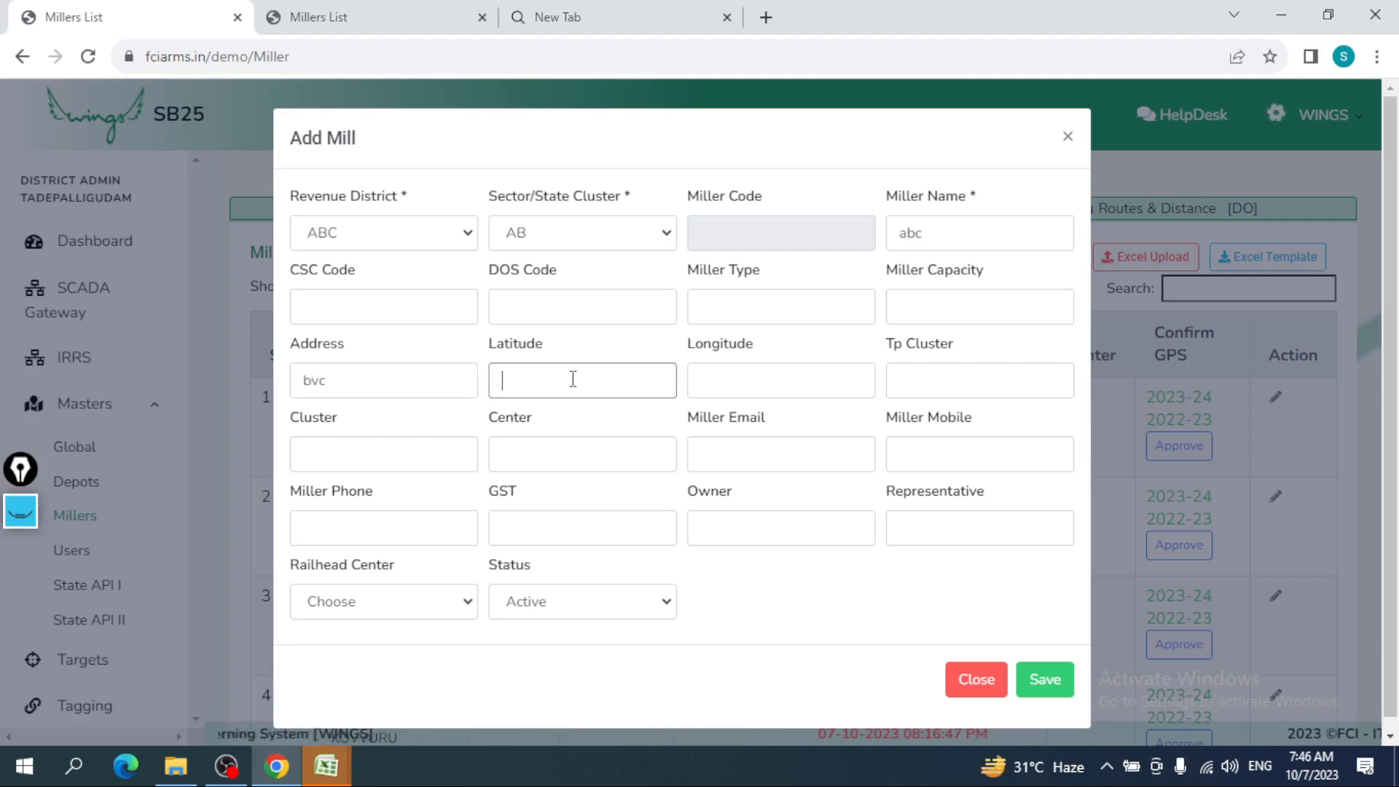
left_click(704, 379)
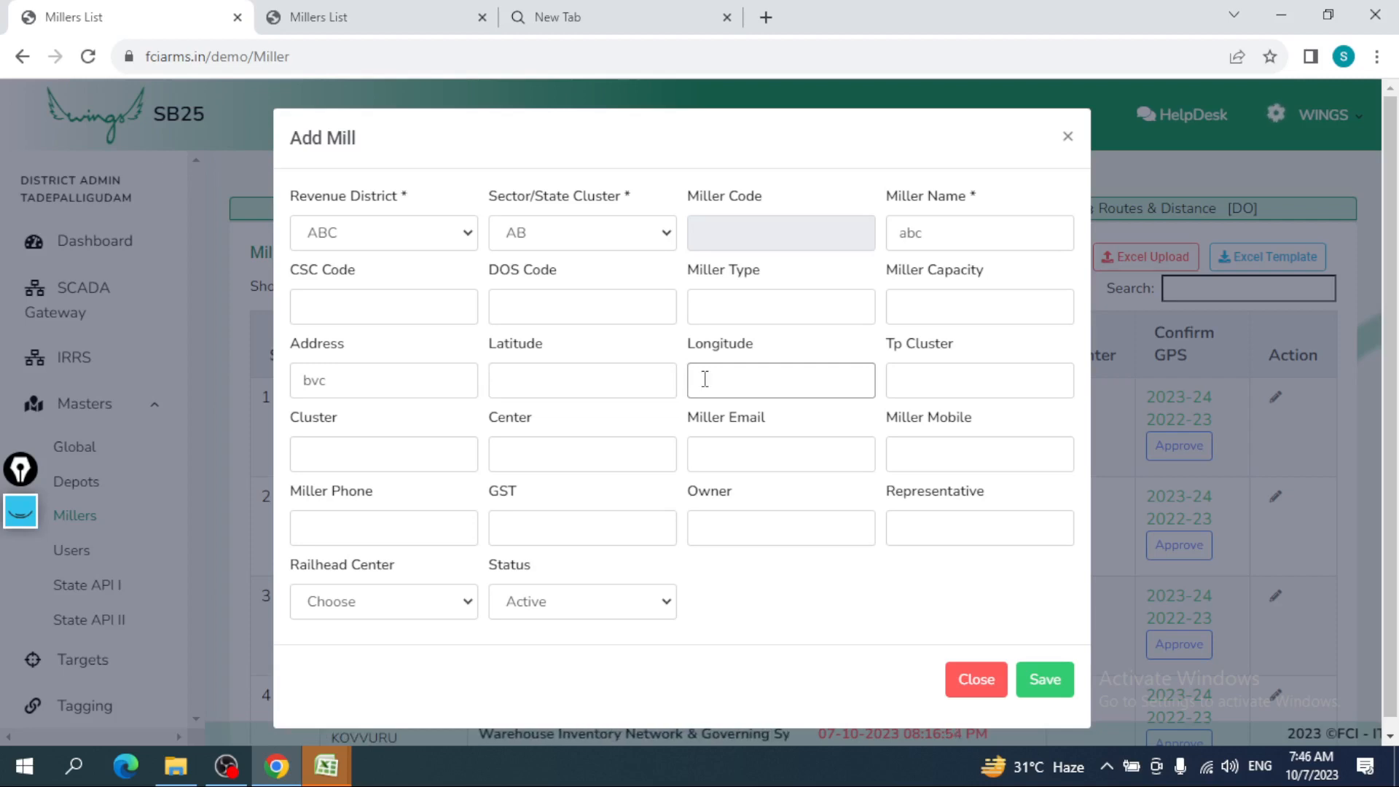
left_click(914, 390)
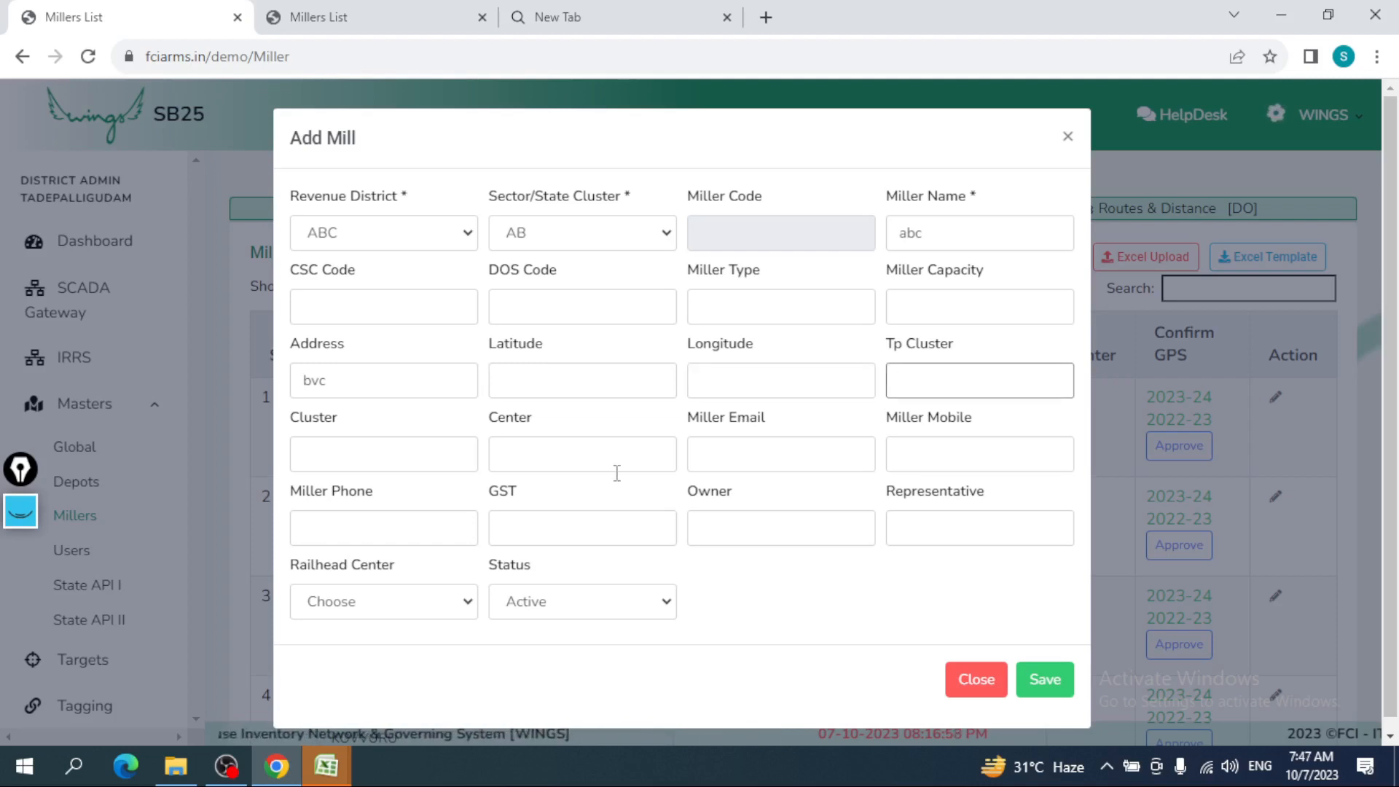
- Fill in the miller's e-mail, mobile number and GST value 'hz'
left_click(729, 459)
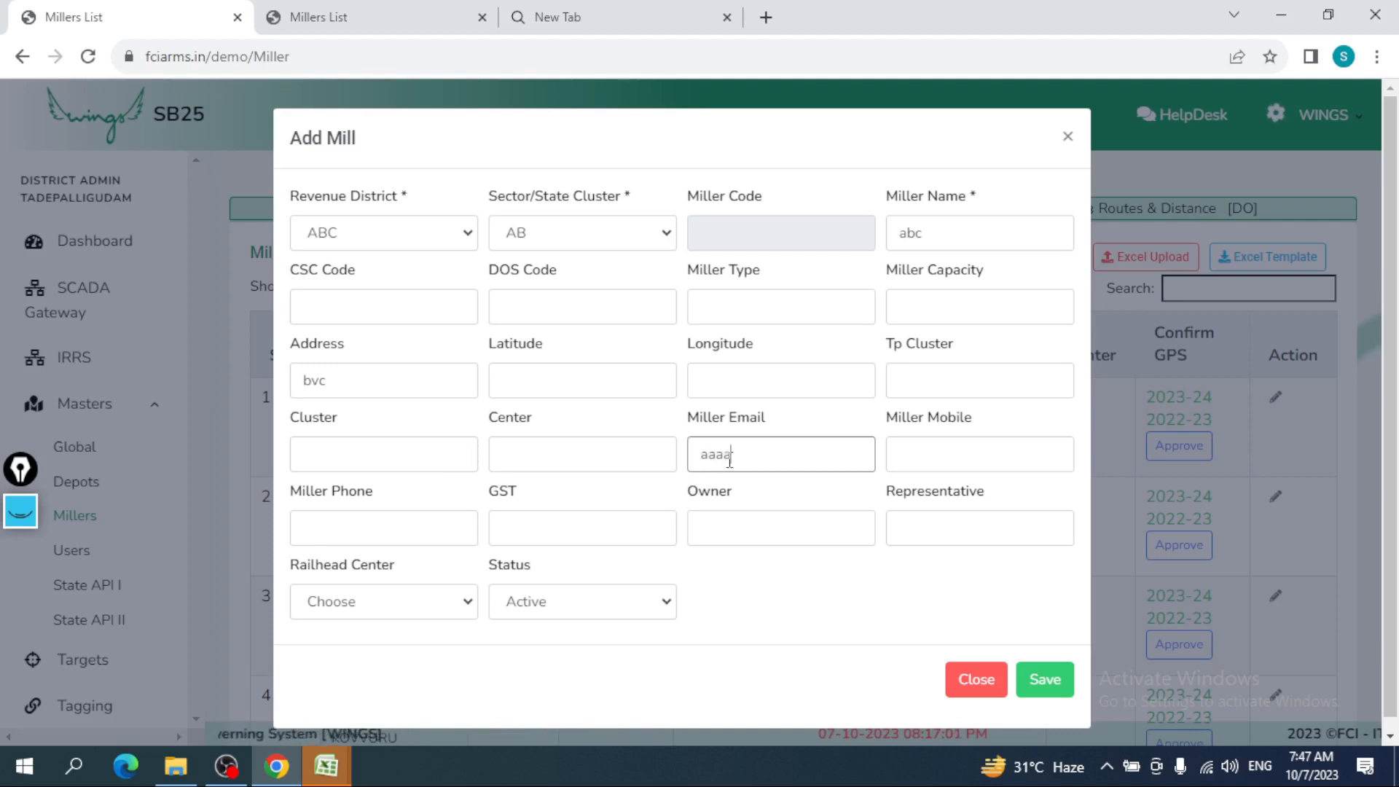
left_click(904, 459)
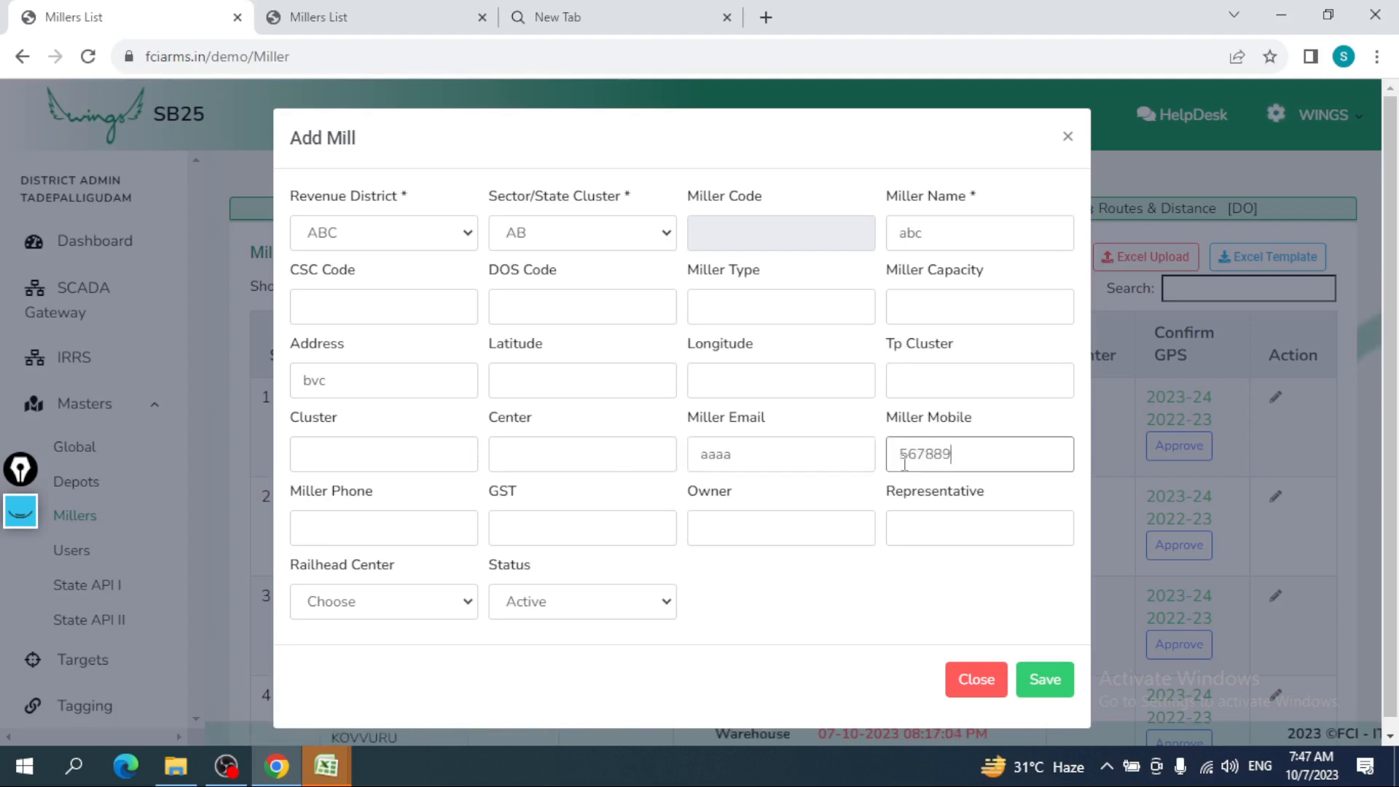
left_click(446, 533)
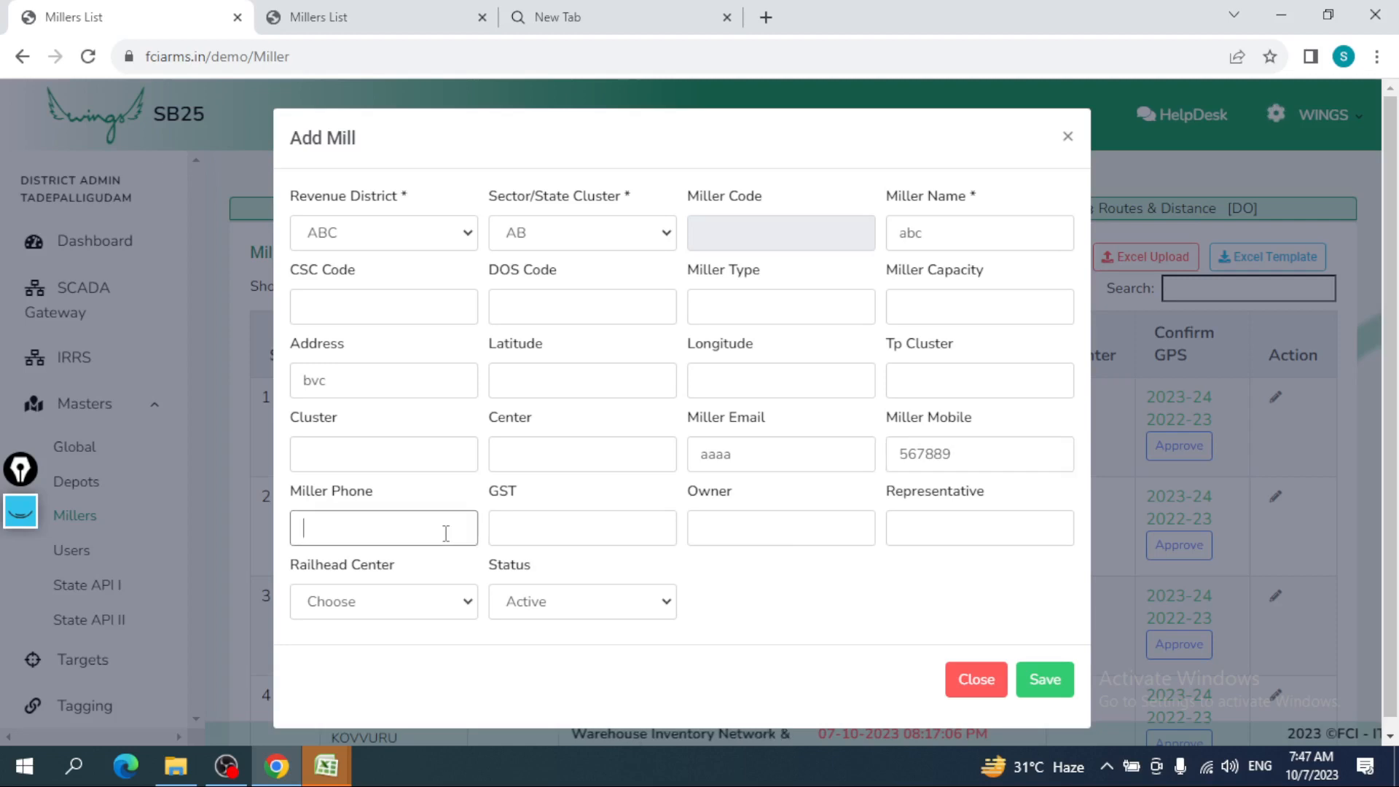
left_click(543, 519)
type("h")
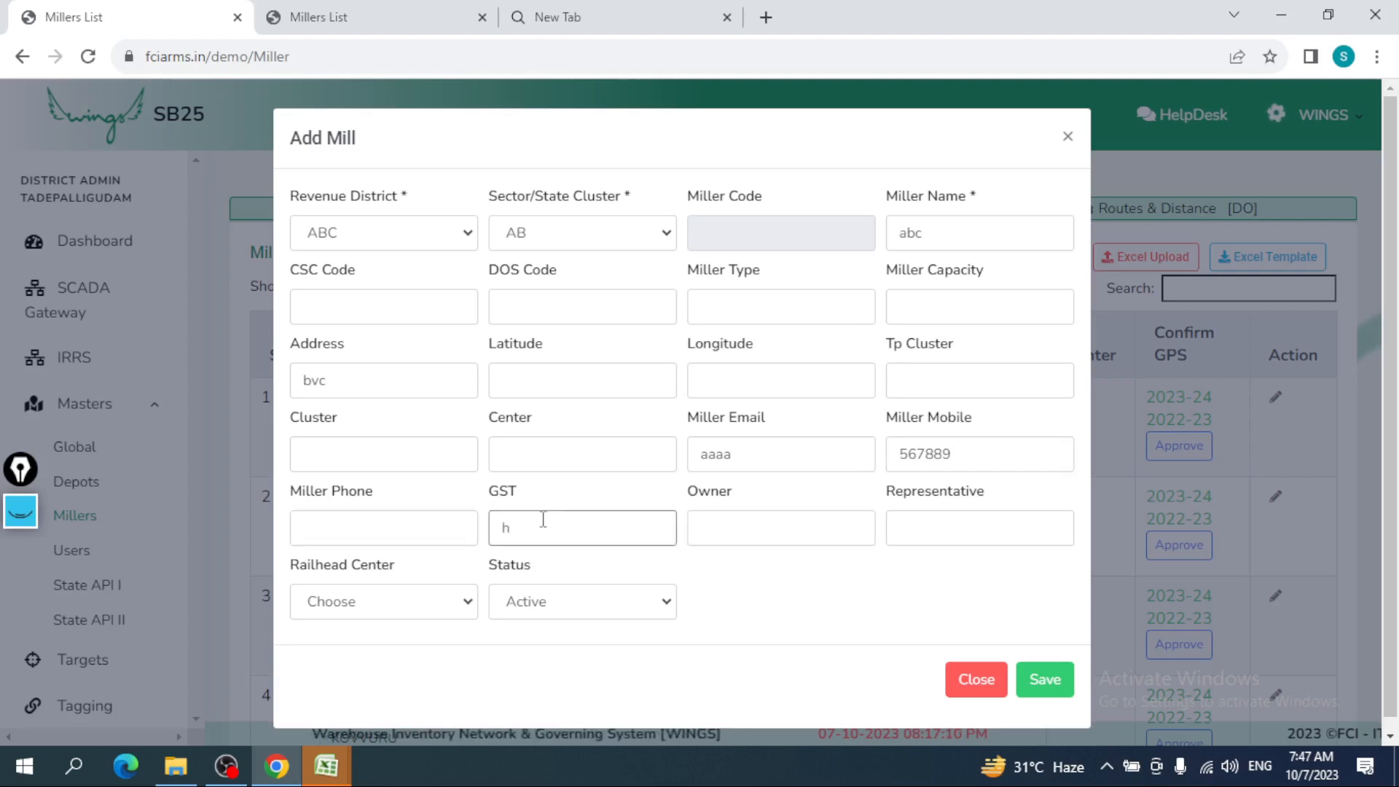
type("z")
left_click(763, 517)
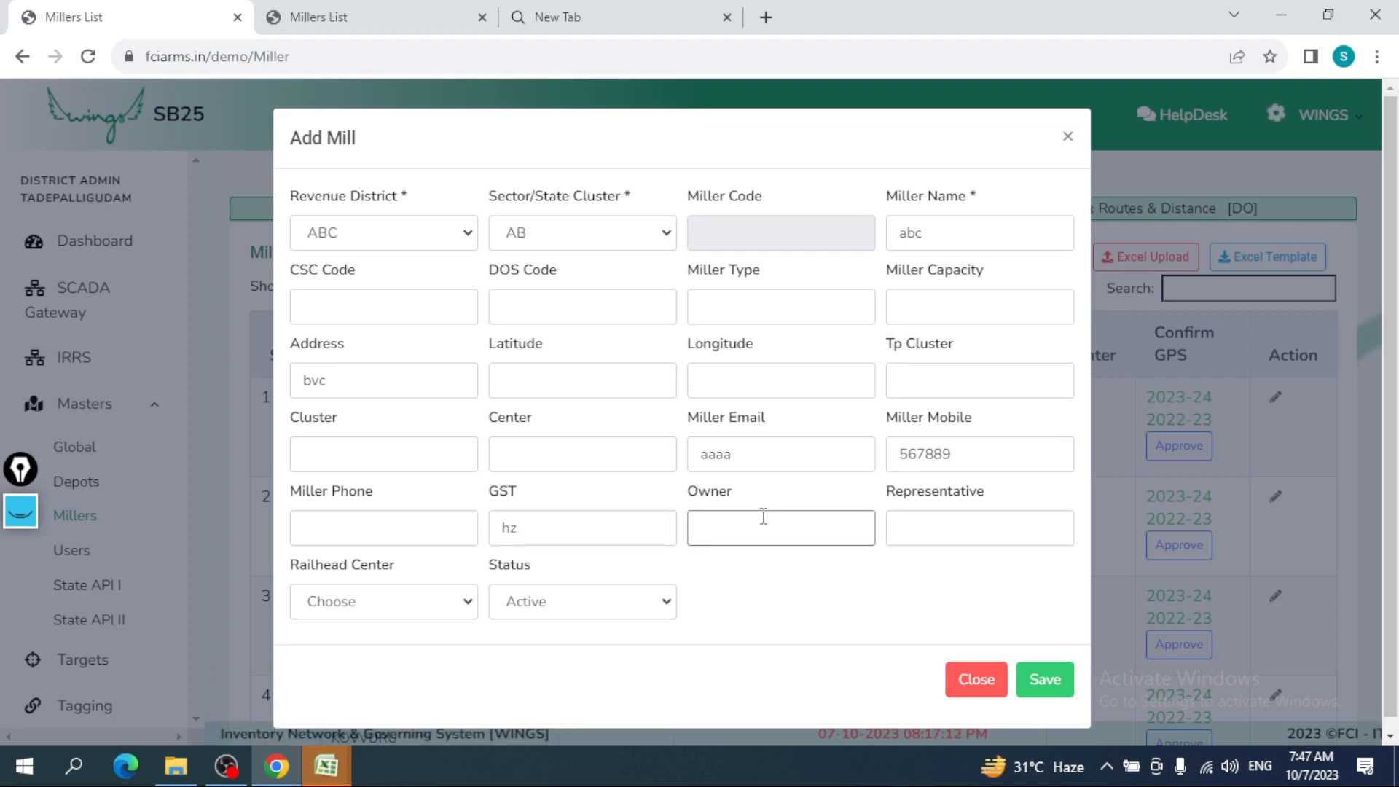
left_click(922, 523)
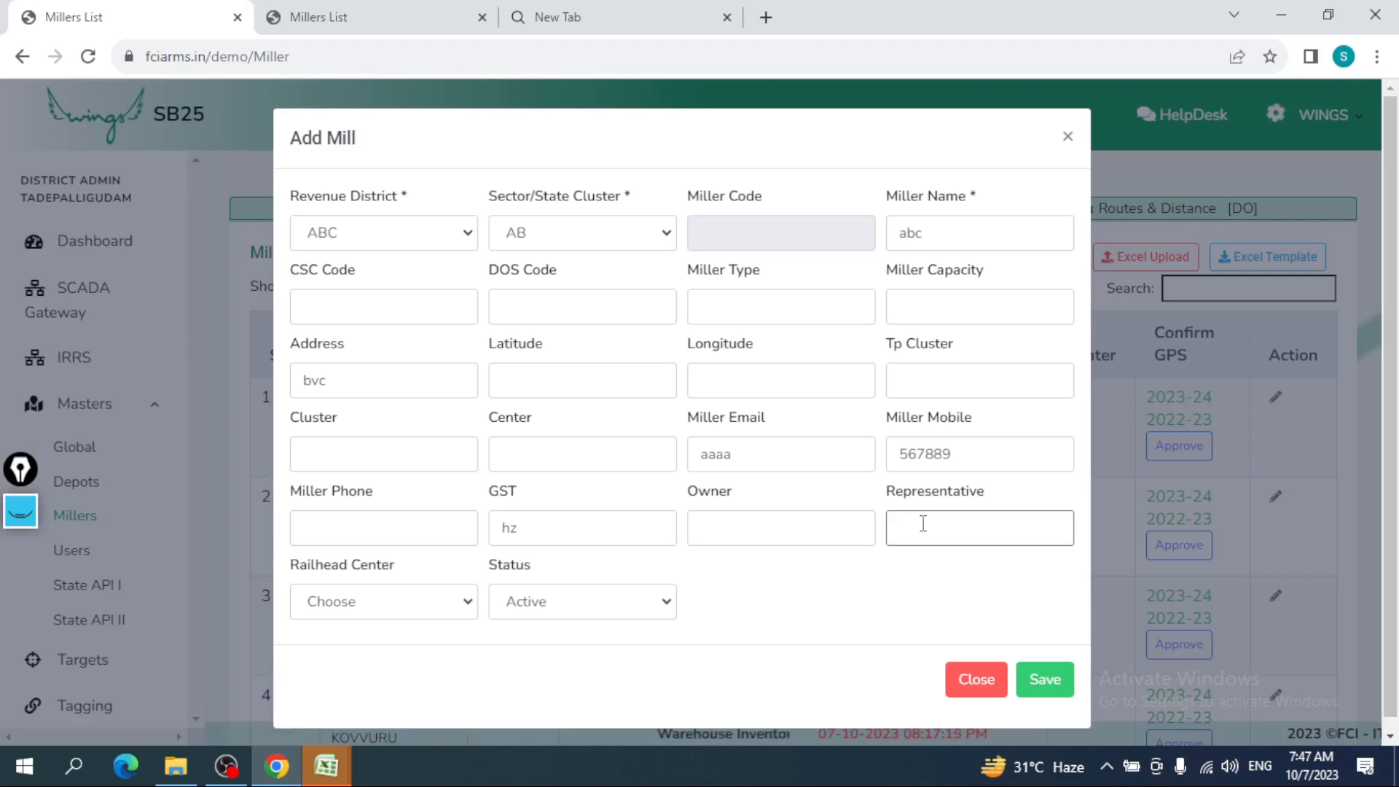
- Choose AKIVIDU [AKVD] as the railhead center and try saving the mill
left_click(415, 612)
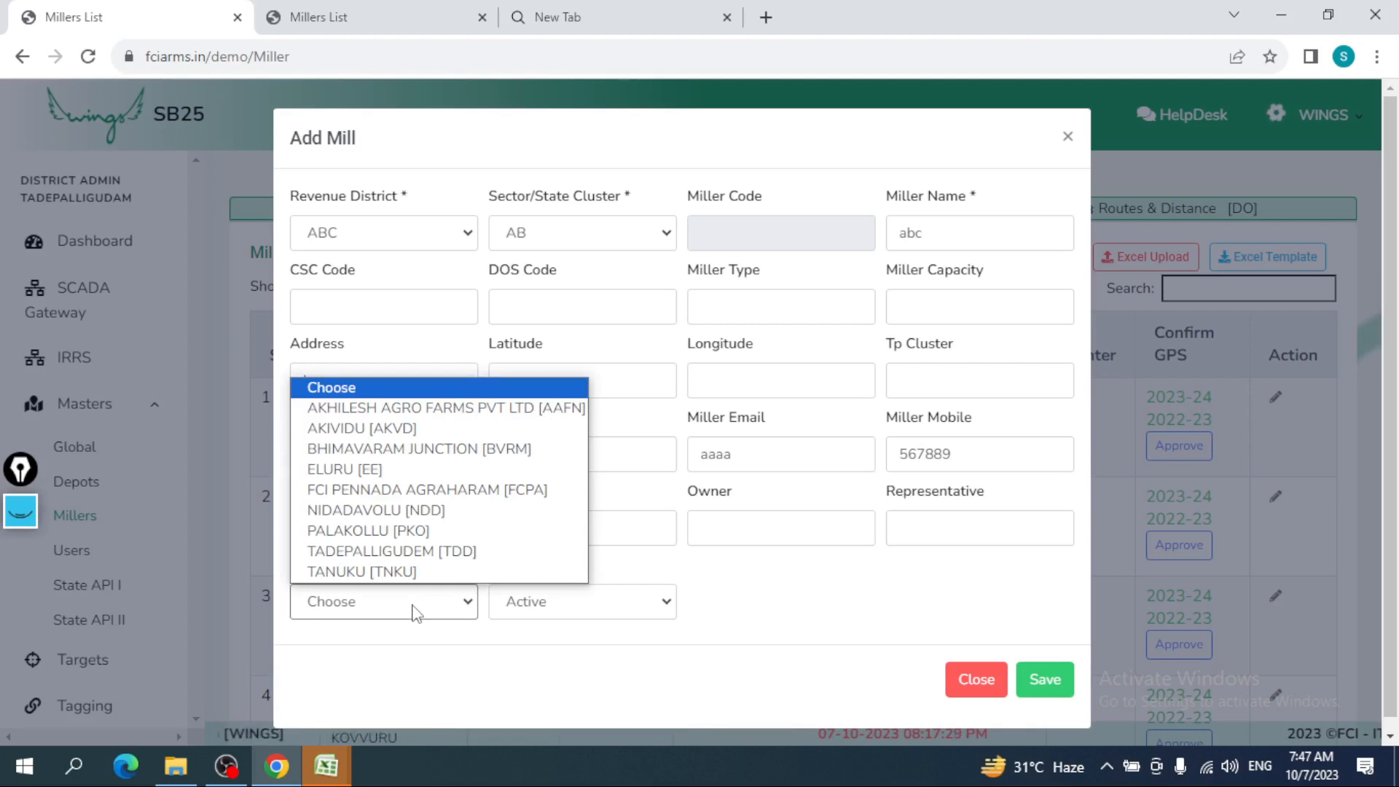
left_click(426, 429)
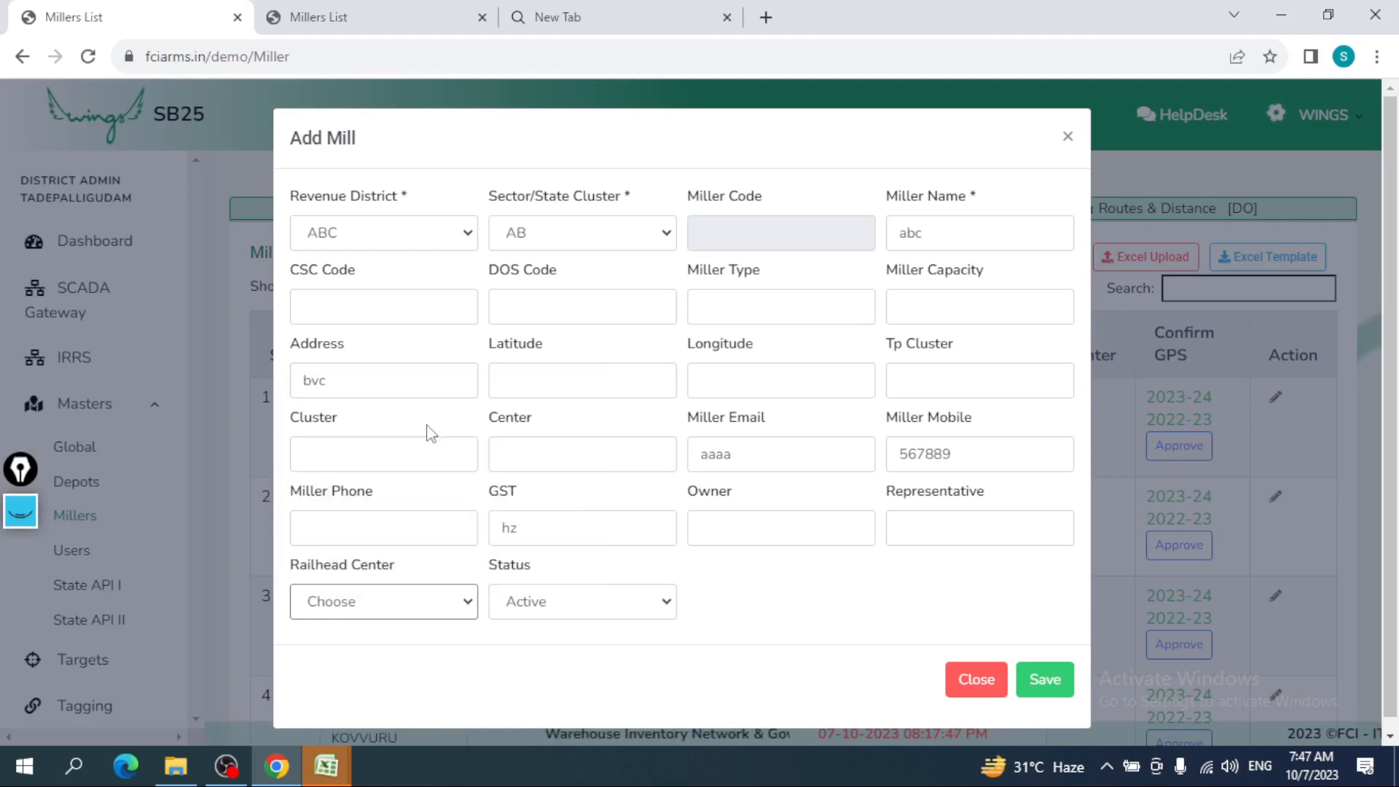
left_click(611, 614)
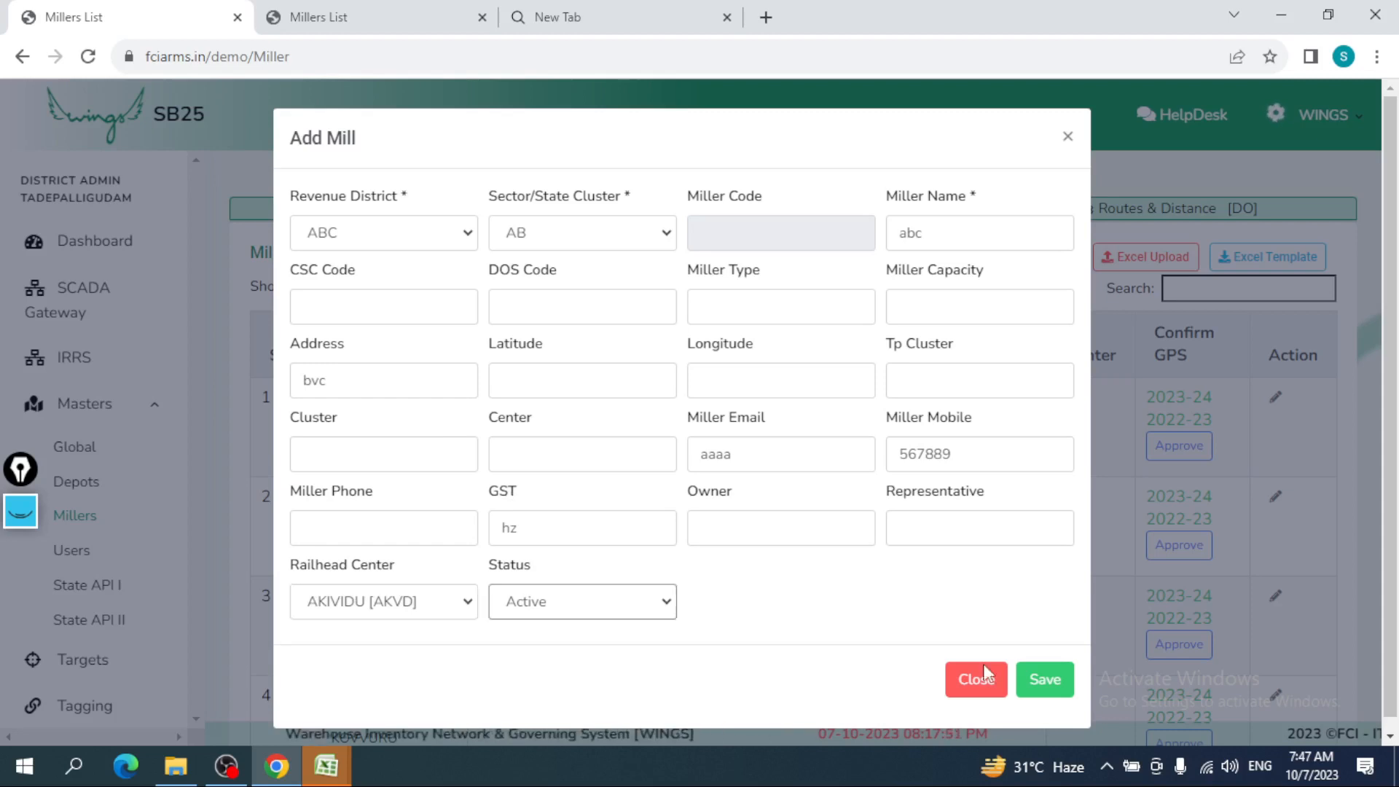
left_click(1037, 681)
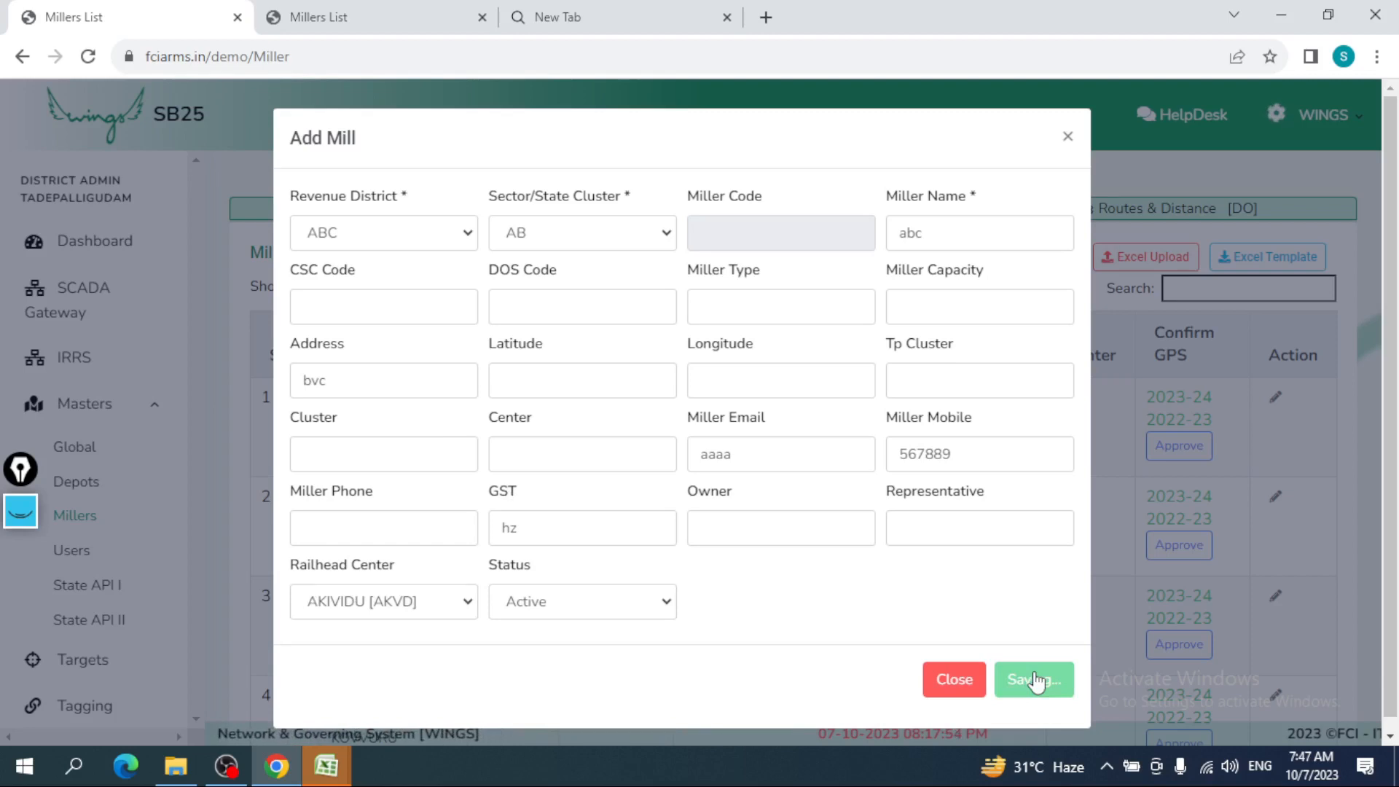
- Complete the e-mail and mobile number, save the mill, and dismiss the success alert
type("@")
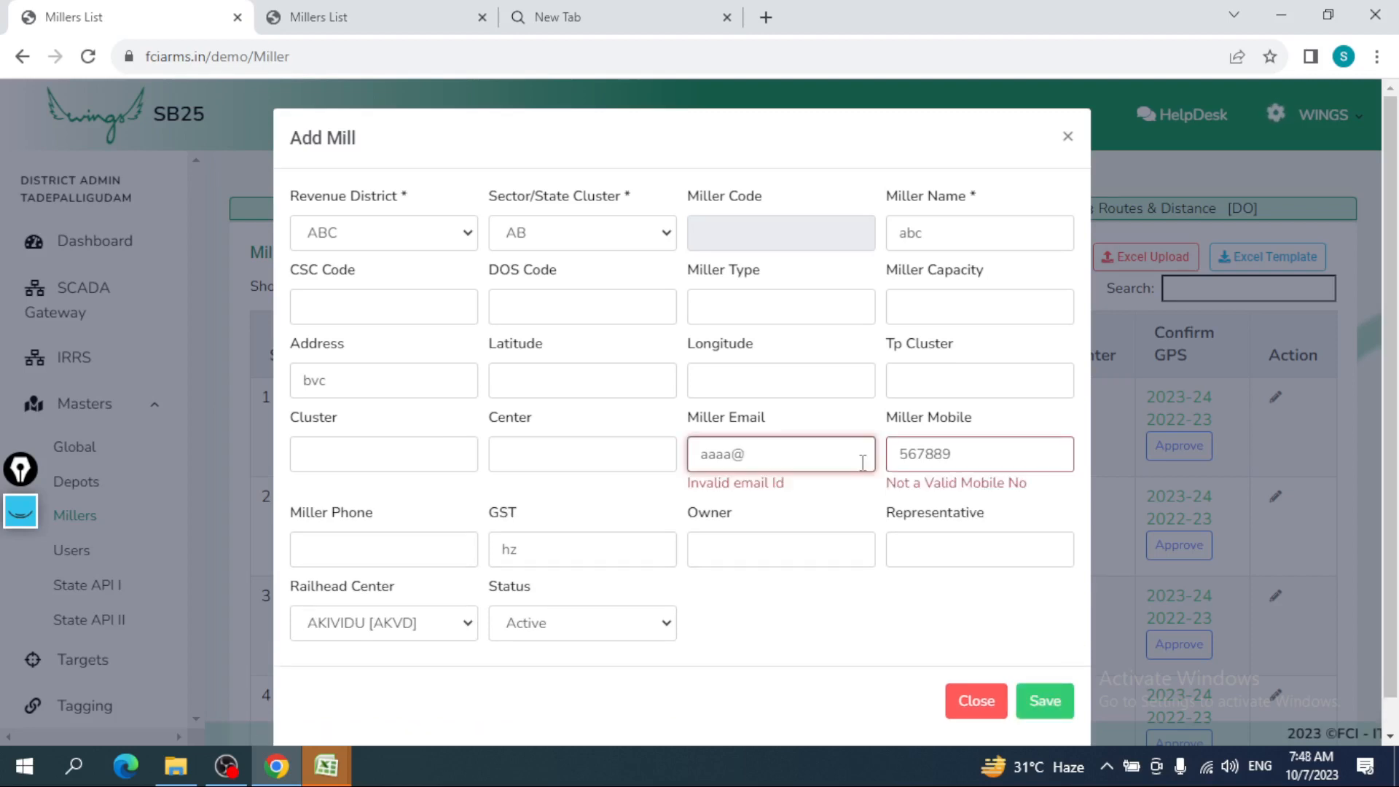
type("gmail.com")
left_click(993, 463)
type("7656")
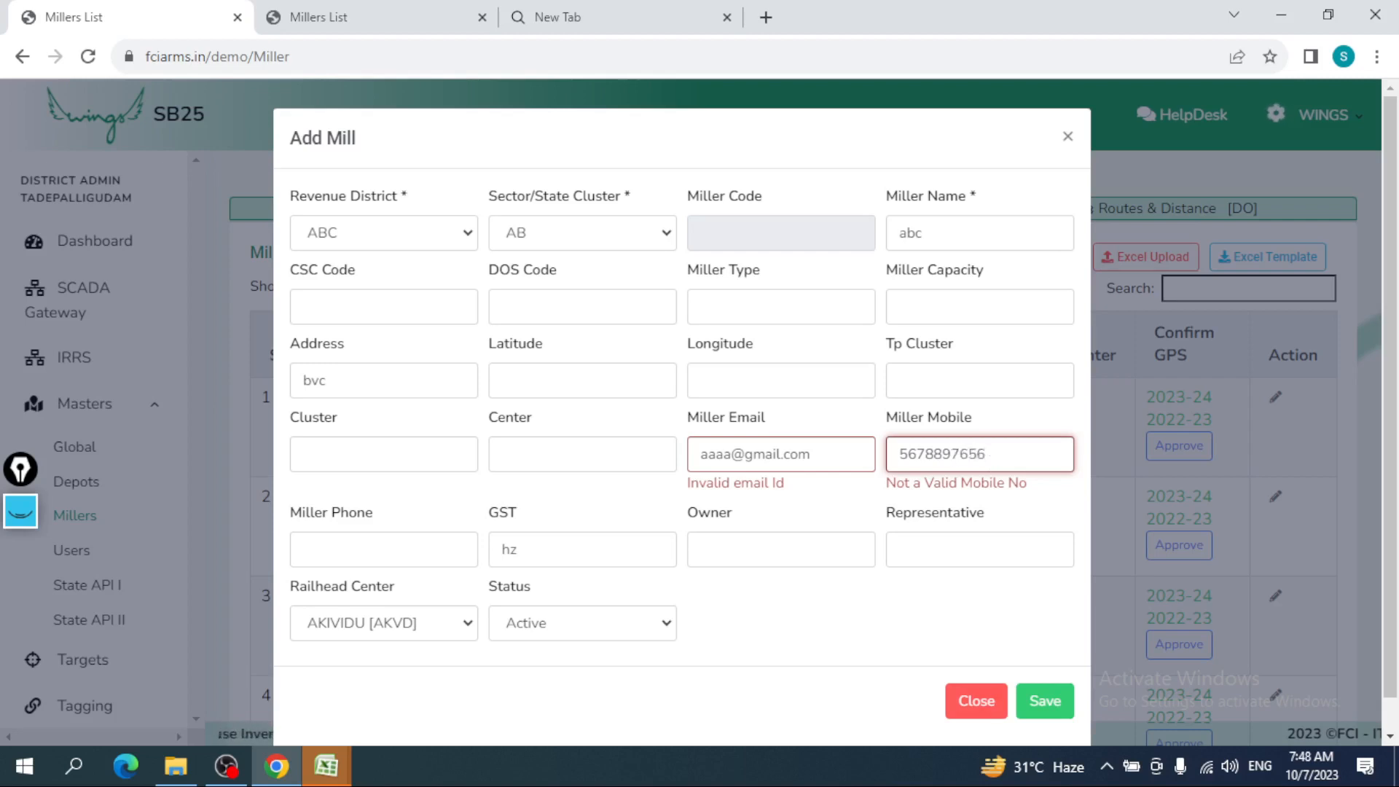
left_click(1042, 700)
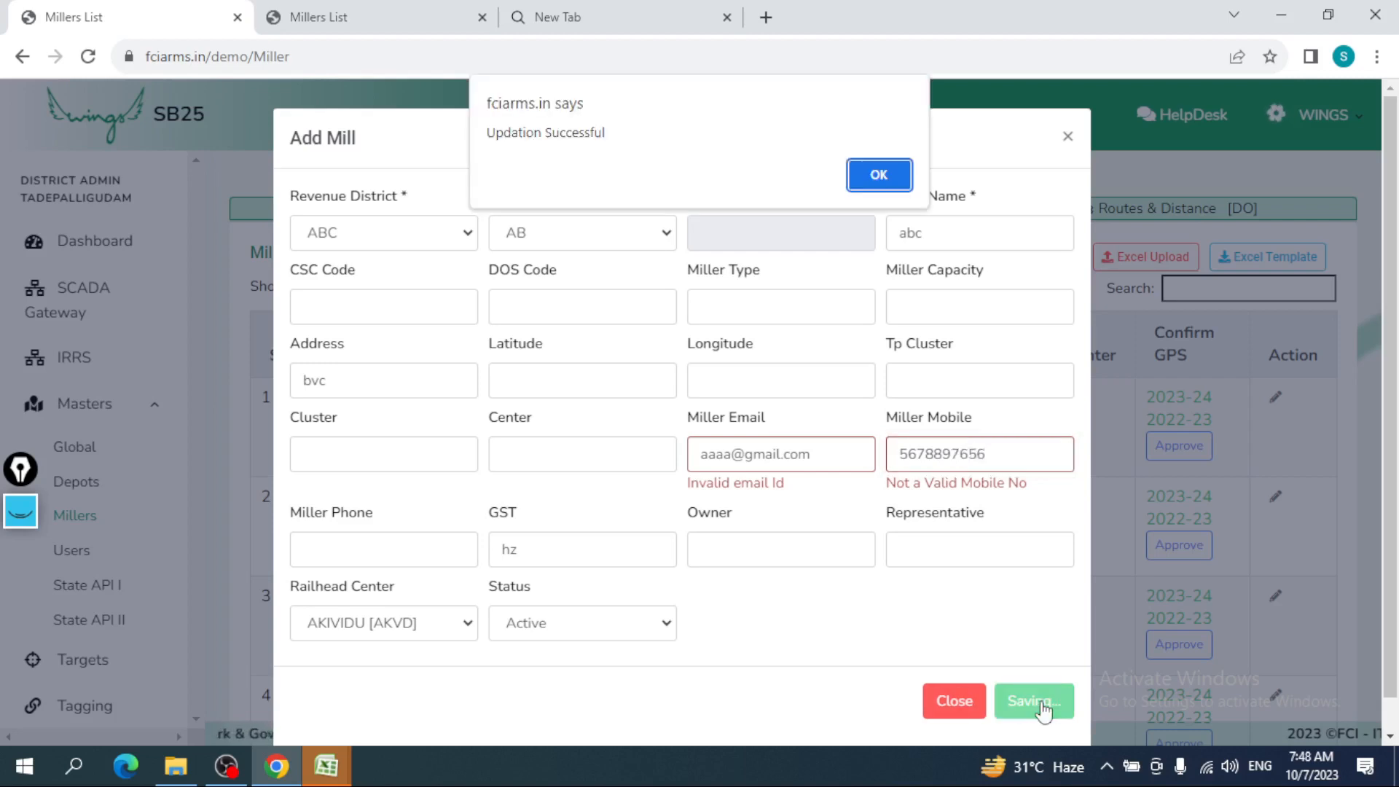
left_click(879, 176)
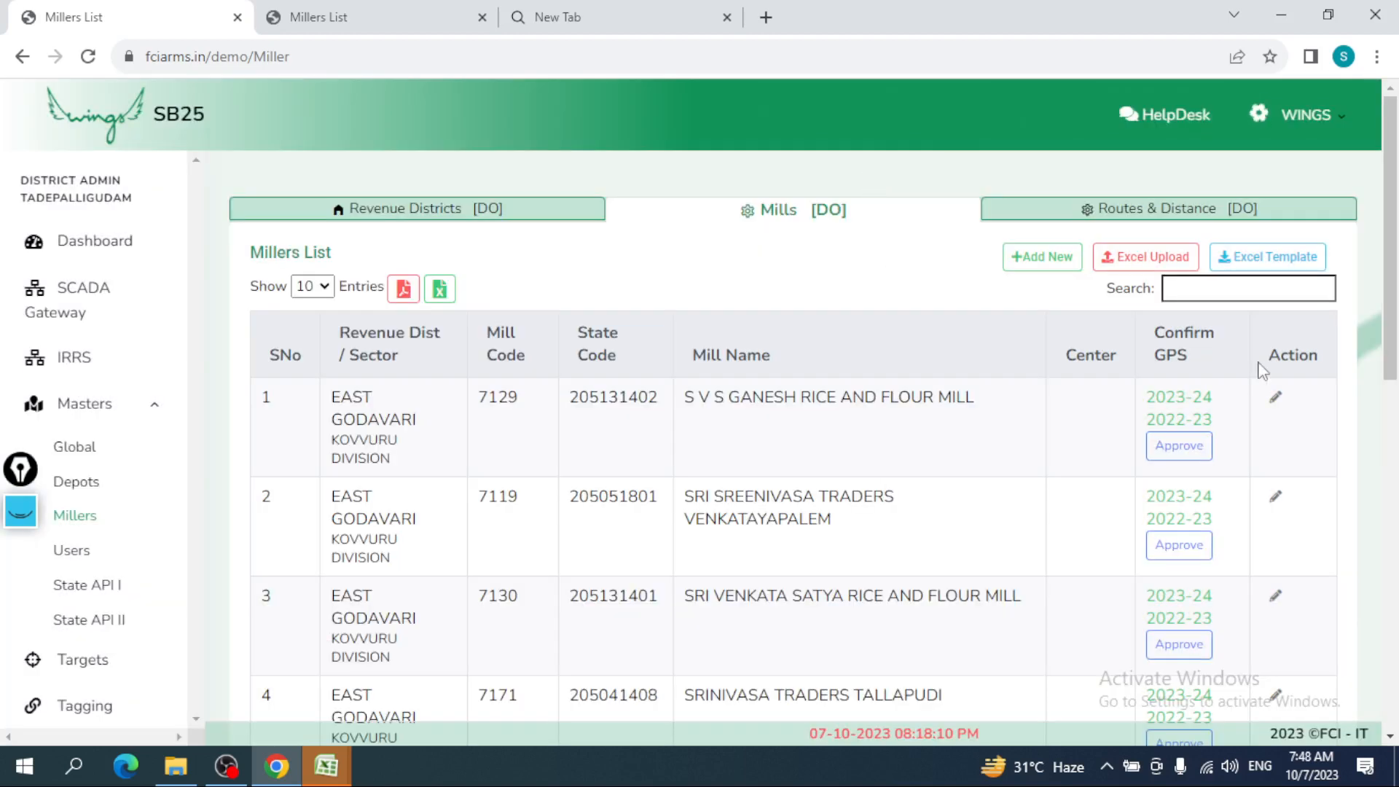
- Jump to the last mills page (entry 592), then step back to pages 59 and 58 (entries 571–580)
scroll(1262, 370, "down", 10)
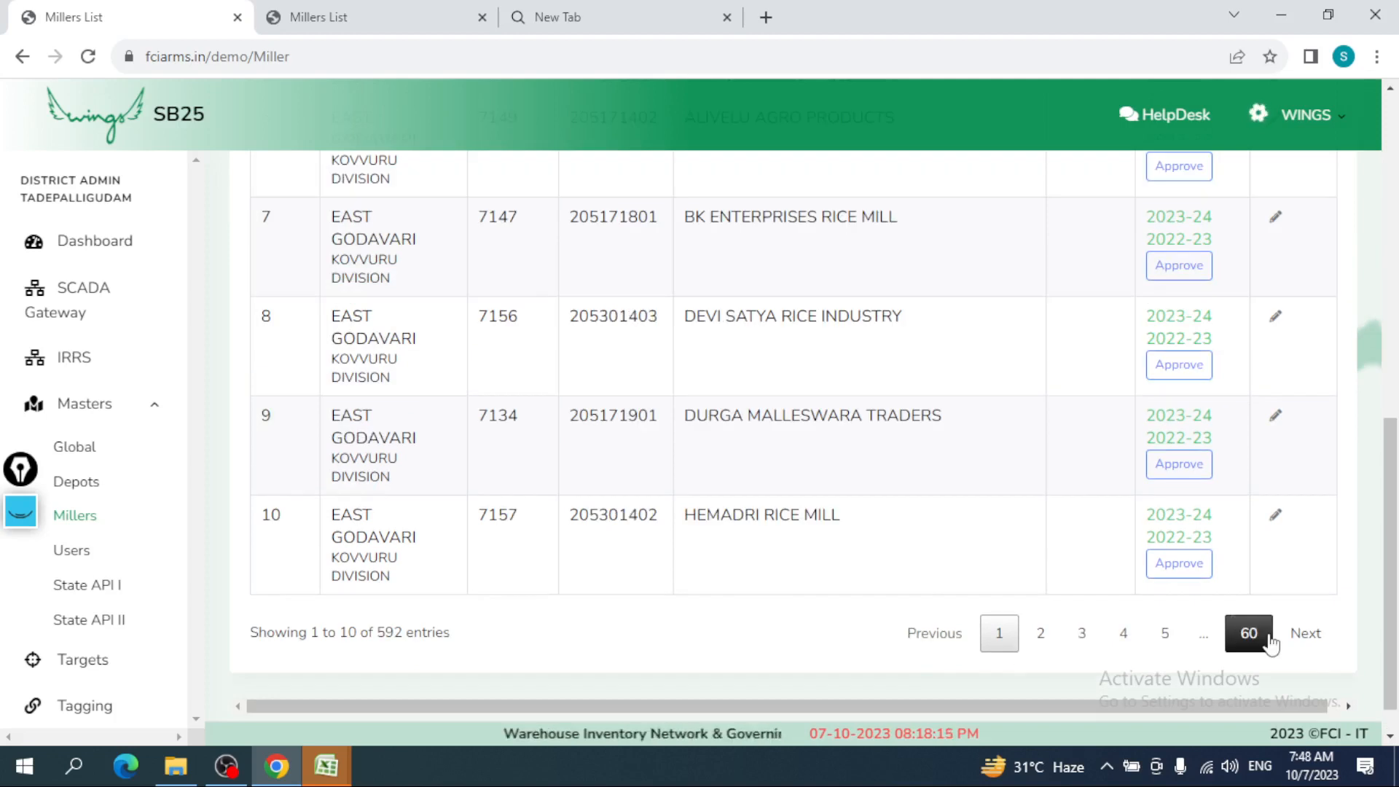
left_click(1269, 638)
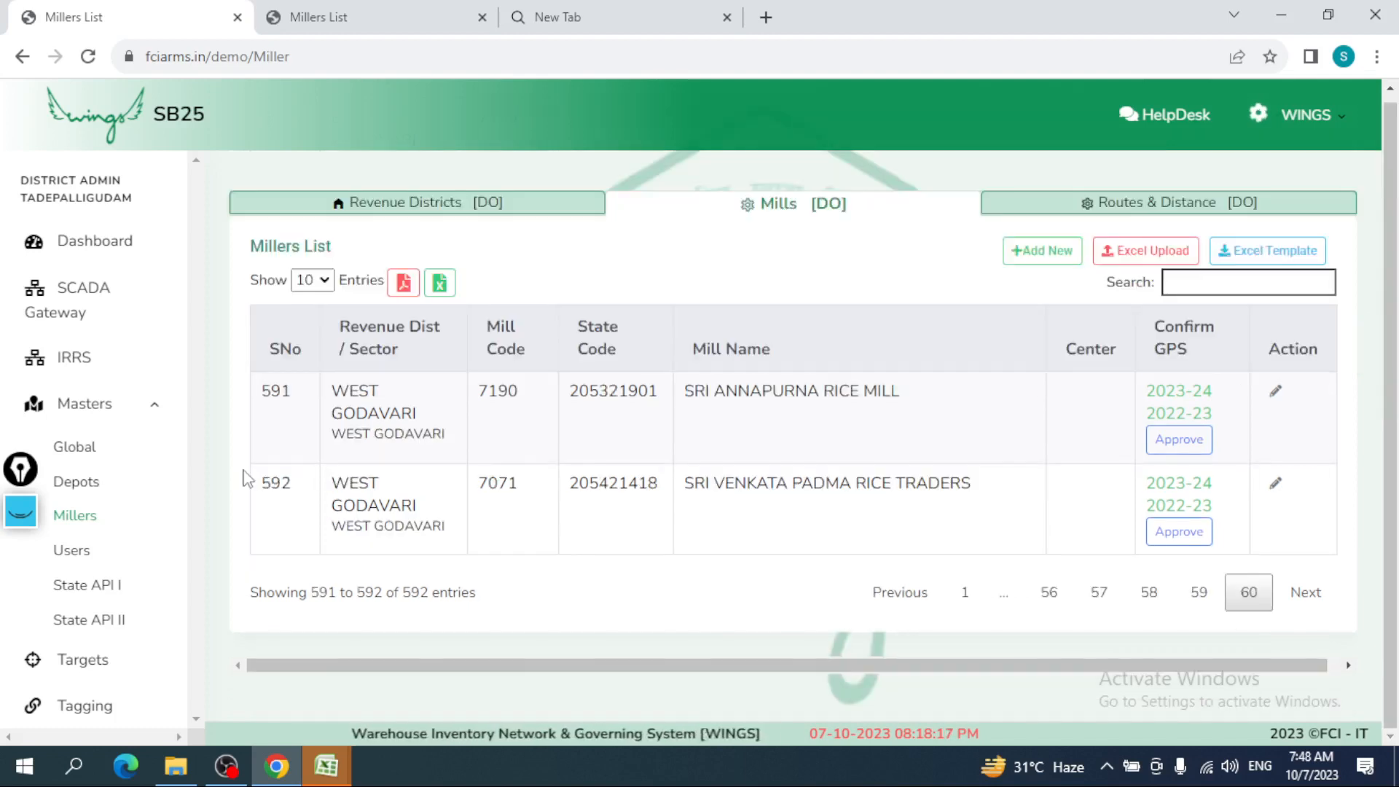
left_click_drag(260, 498, 306, 497)
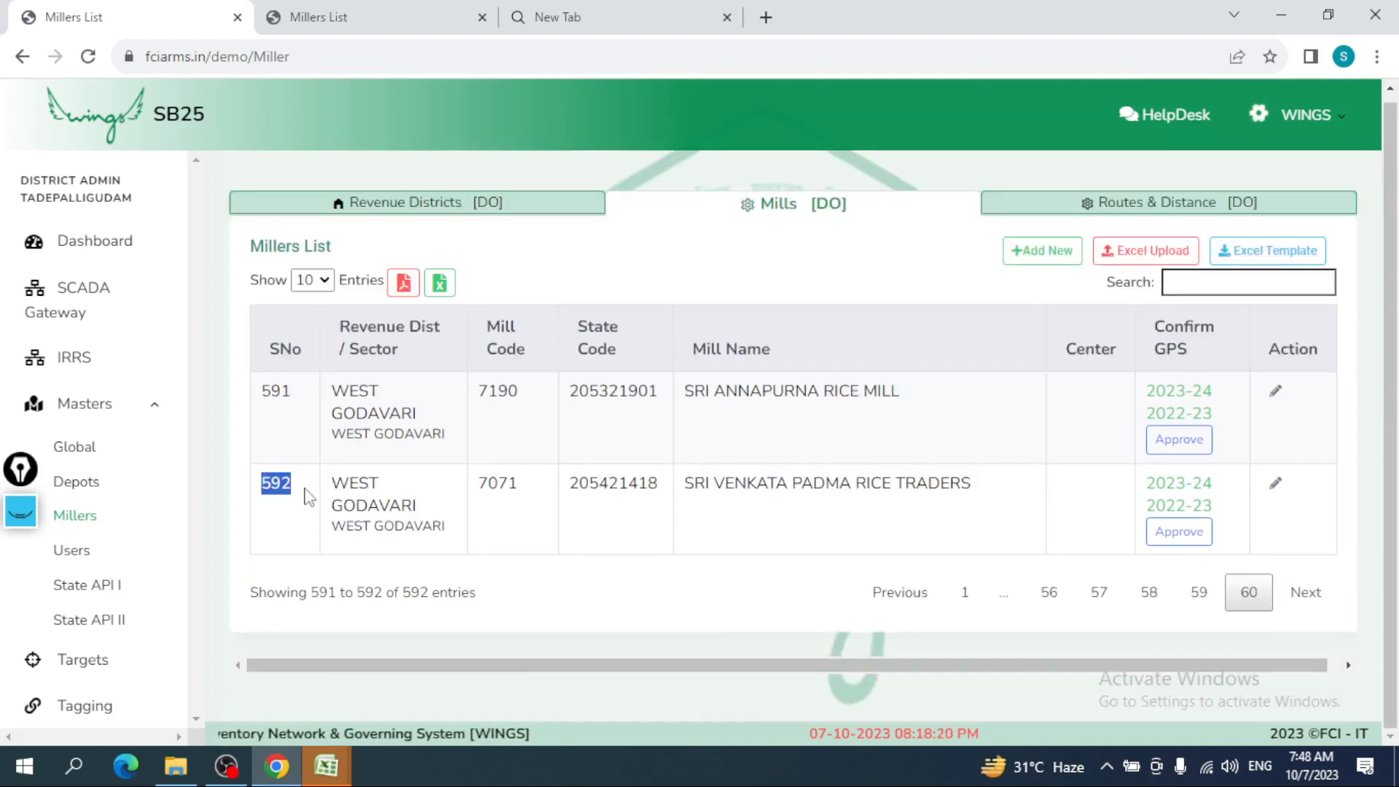
left_click(1198, 592)
left_click_drag(1388, 364, 1390, 692)
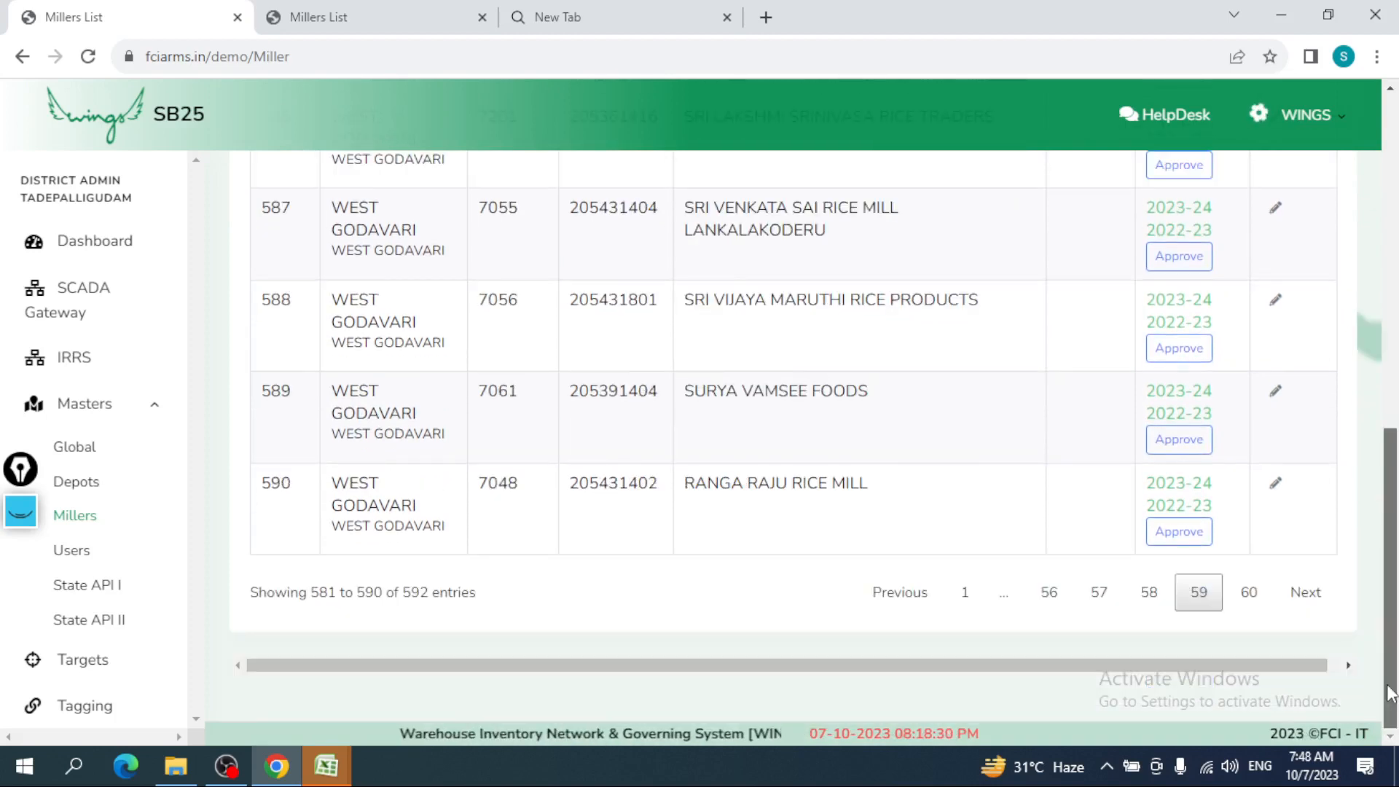
left_click(1154, 590)
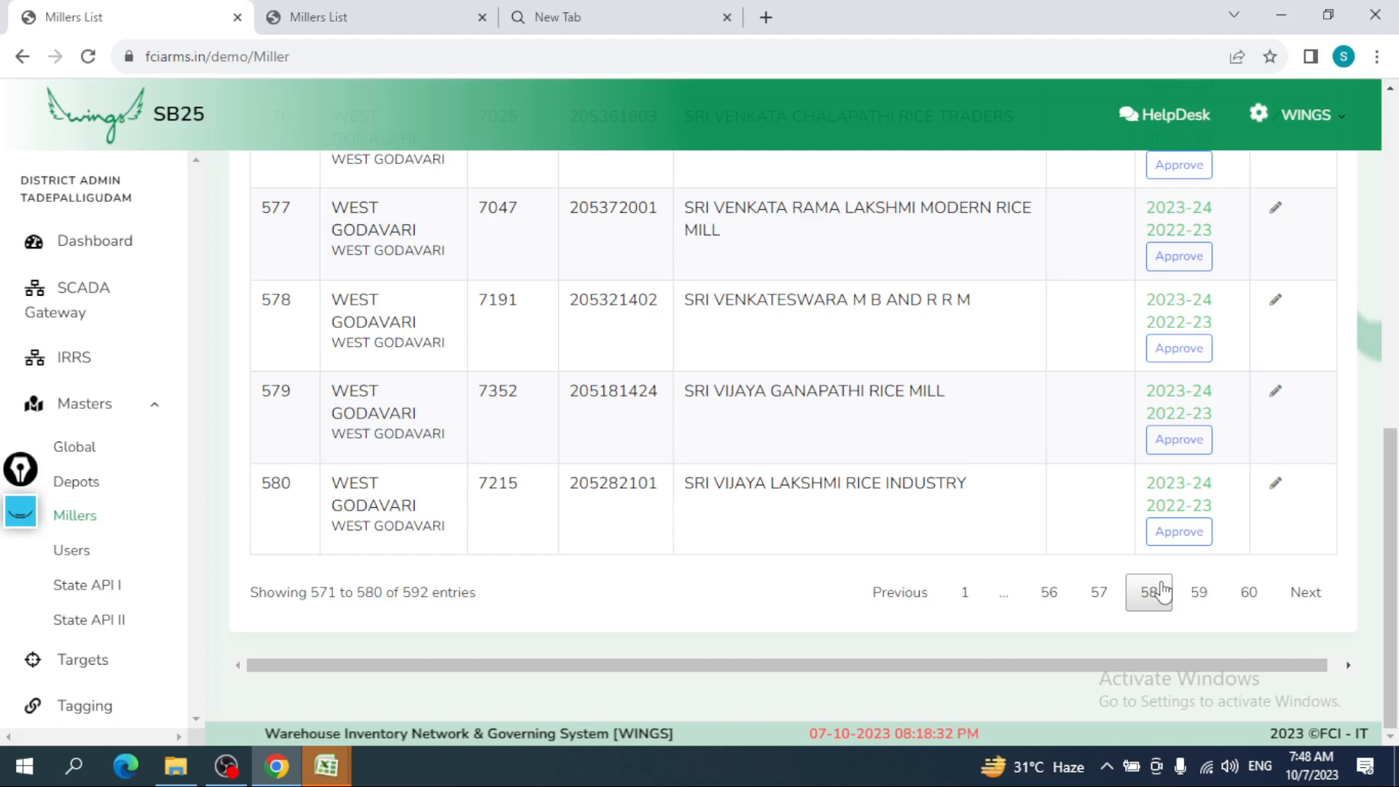
left_click_drag(1392, 583, 1397, 211)
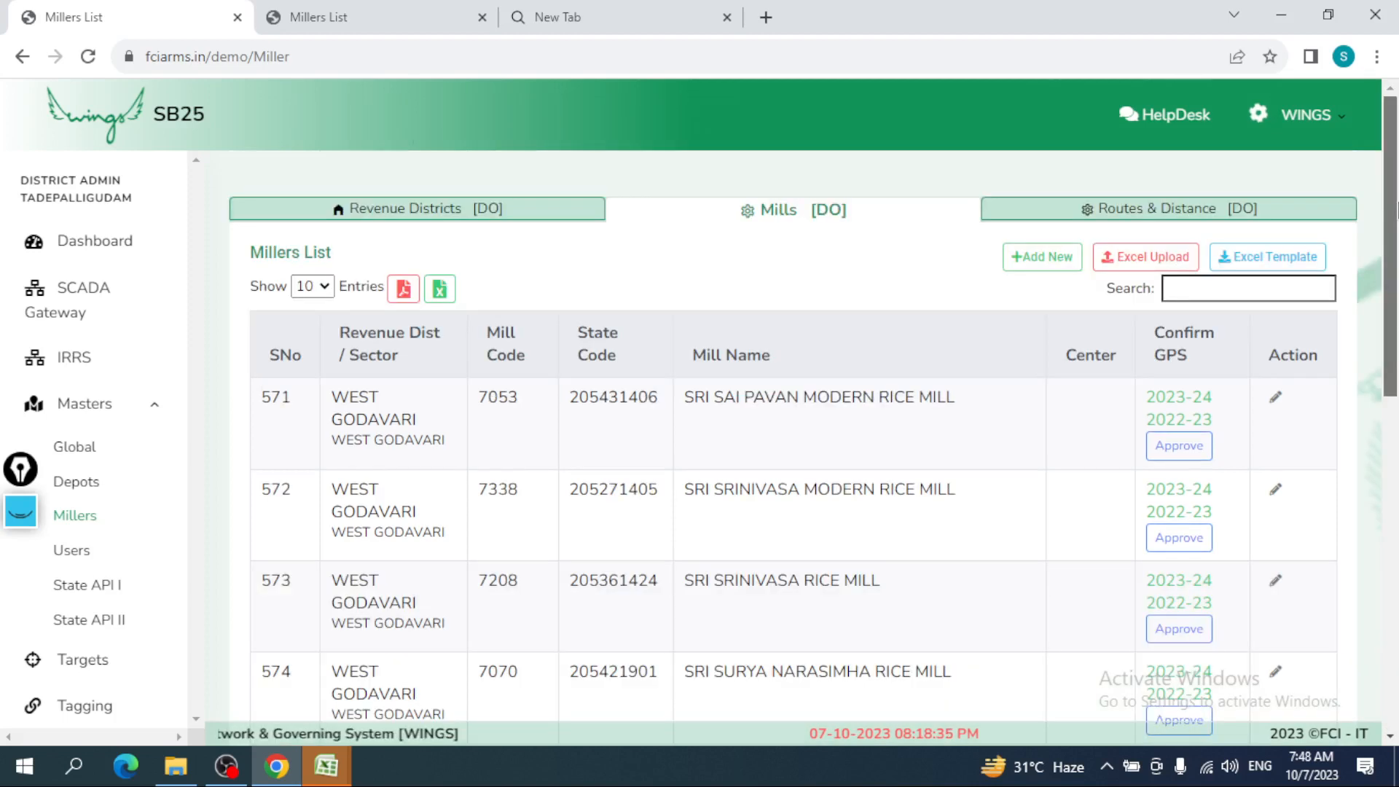
scroll(405, 240, "down", 1)
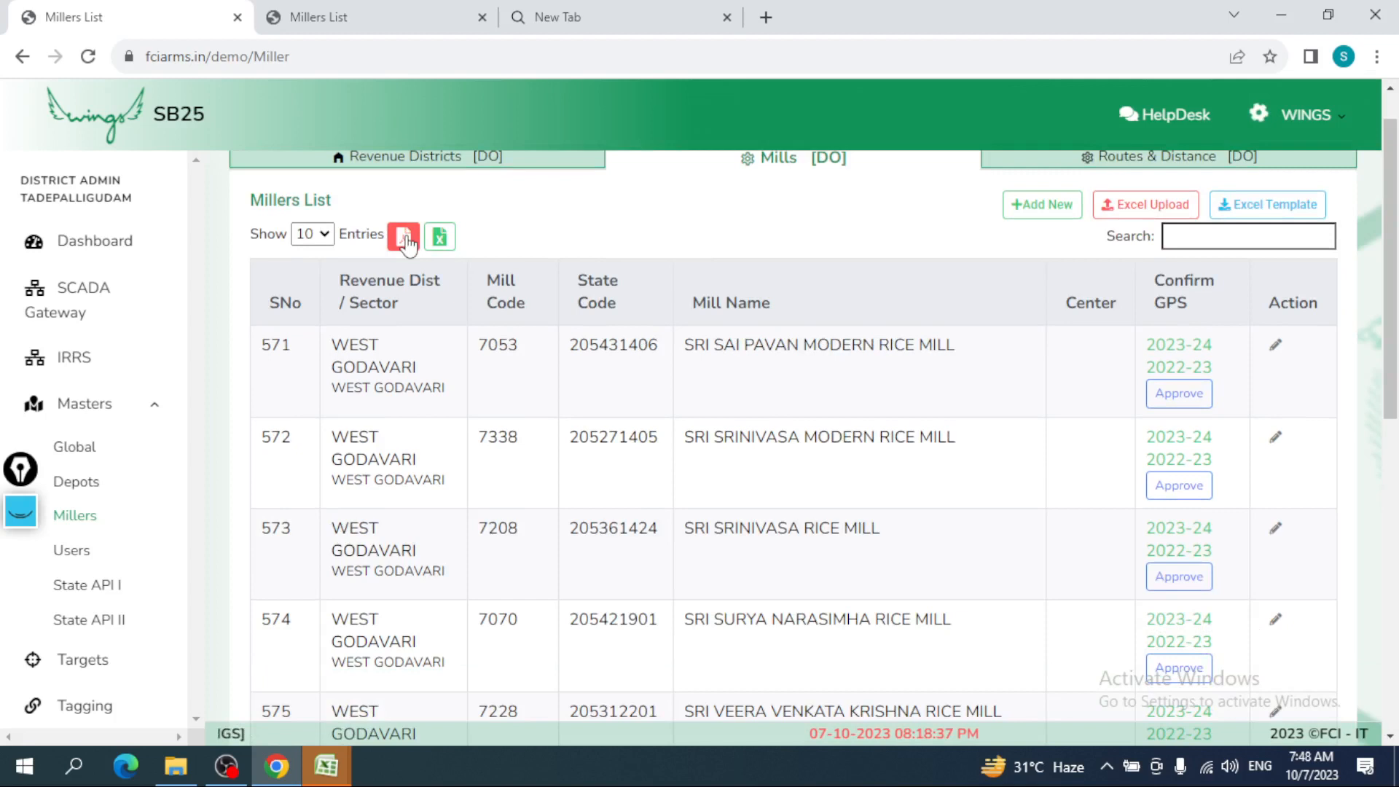
left_click(407, 244)
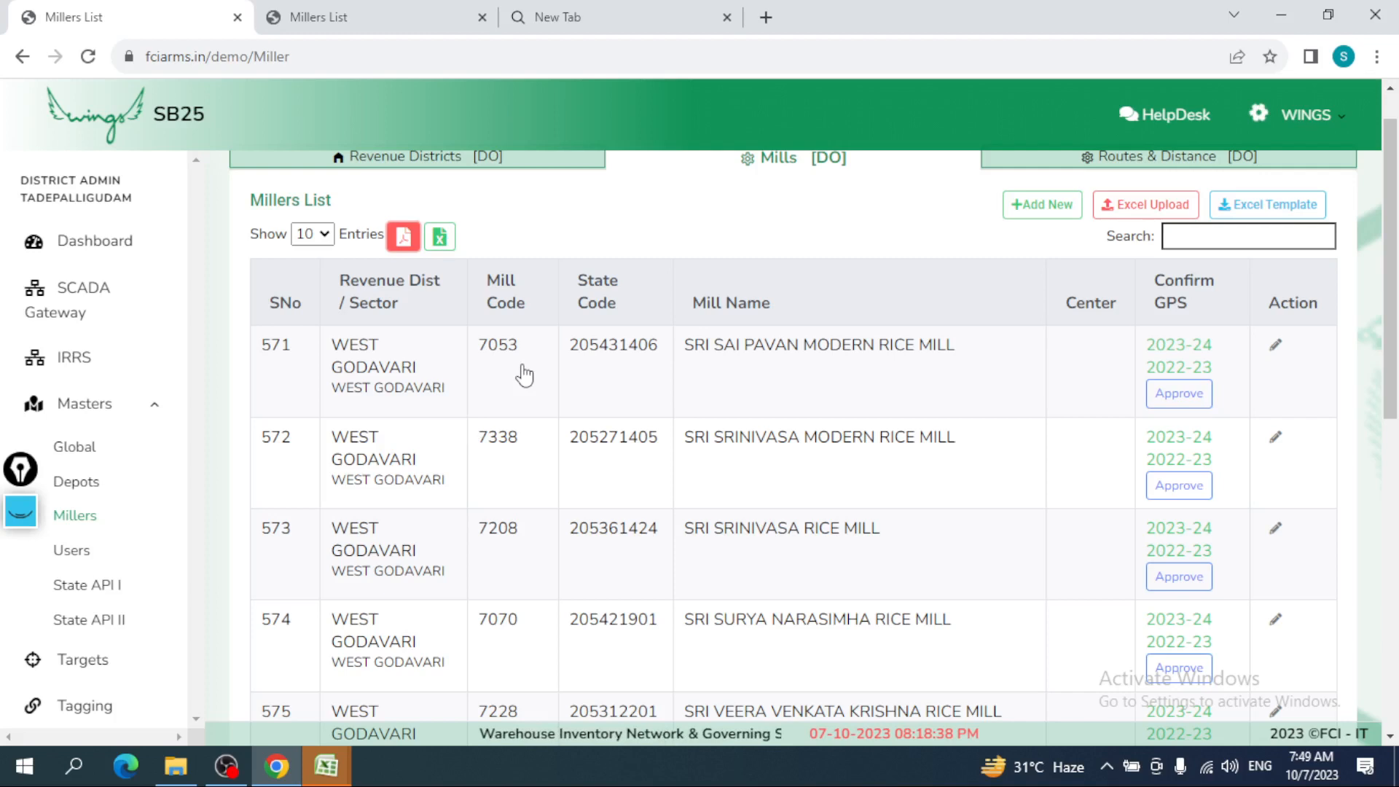
key("ctrl+Tab")
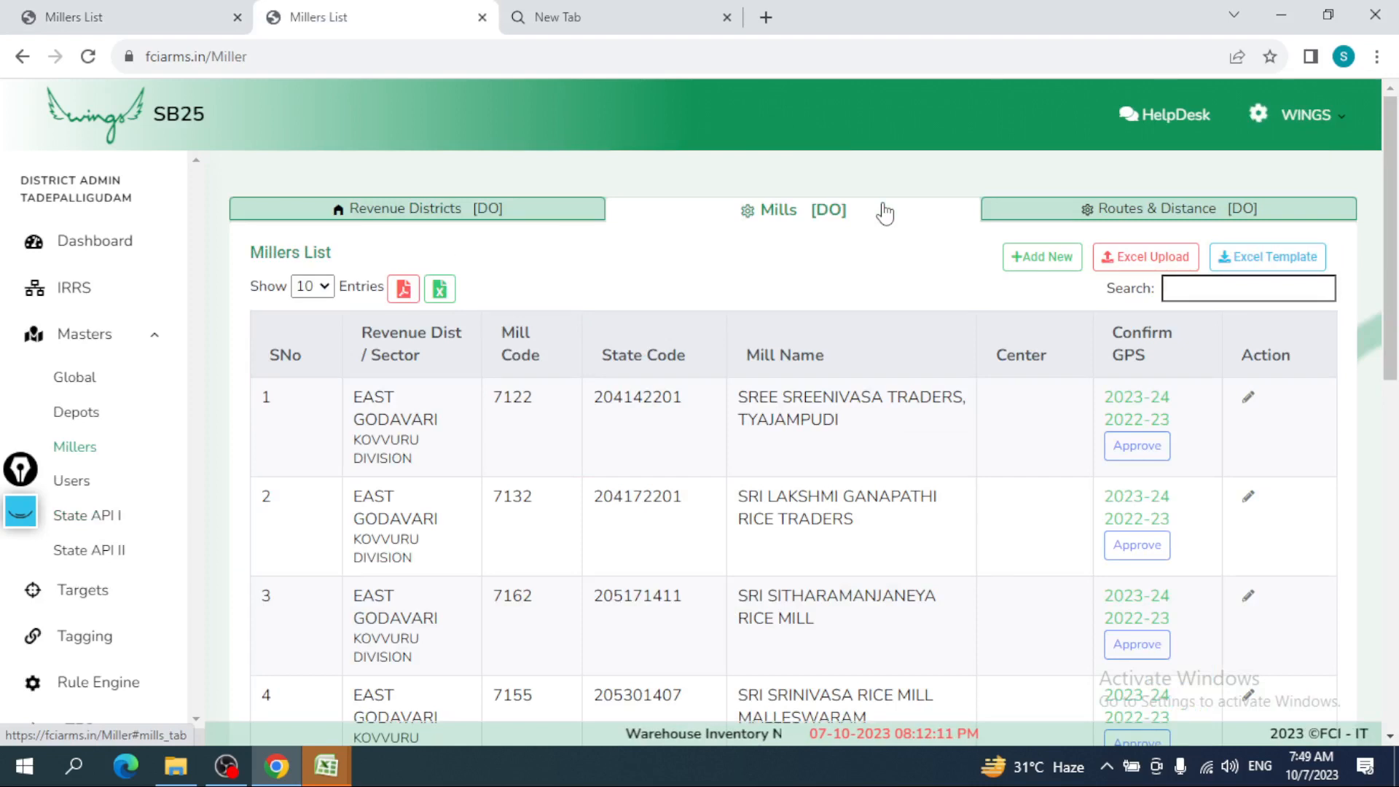
key("ctrl+shift+Tab")
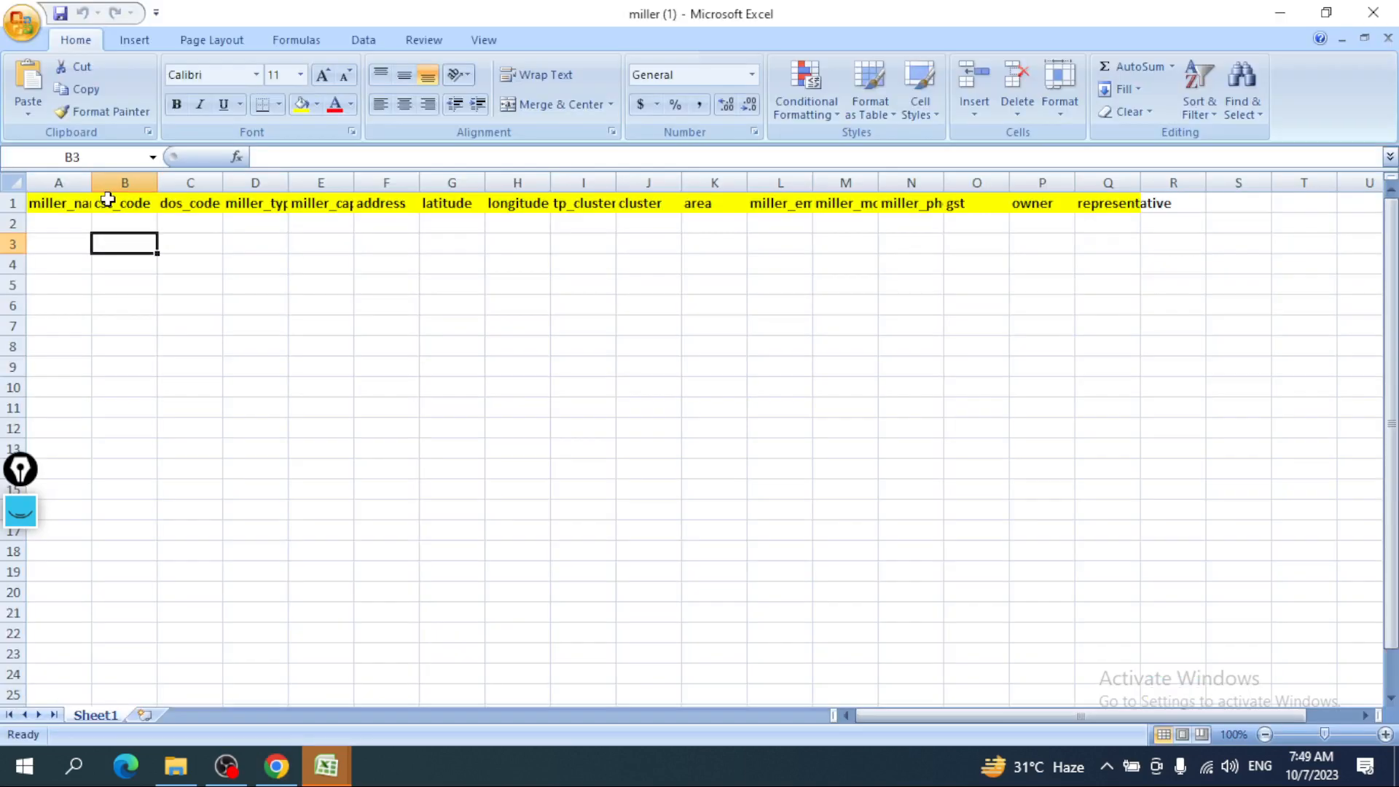
- Widen column A for miller_name, autofit column E for miller_capacity, then close the workbook and return to Chrome
left_click_drag(91, 182, 156, 198)
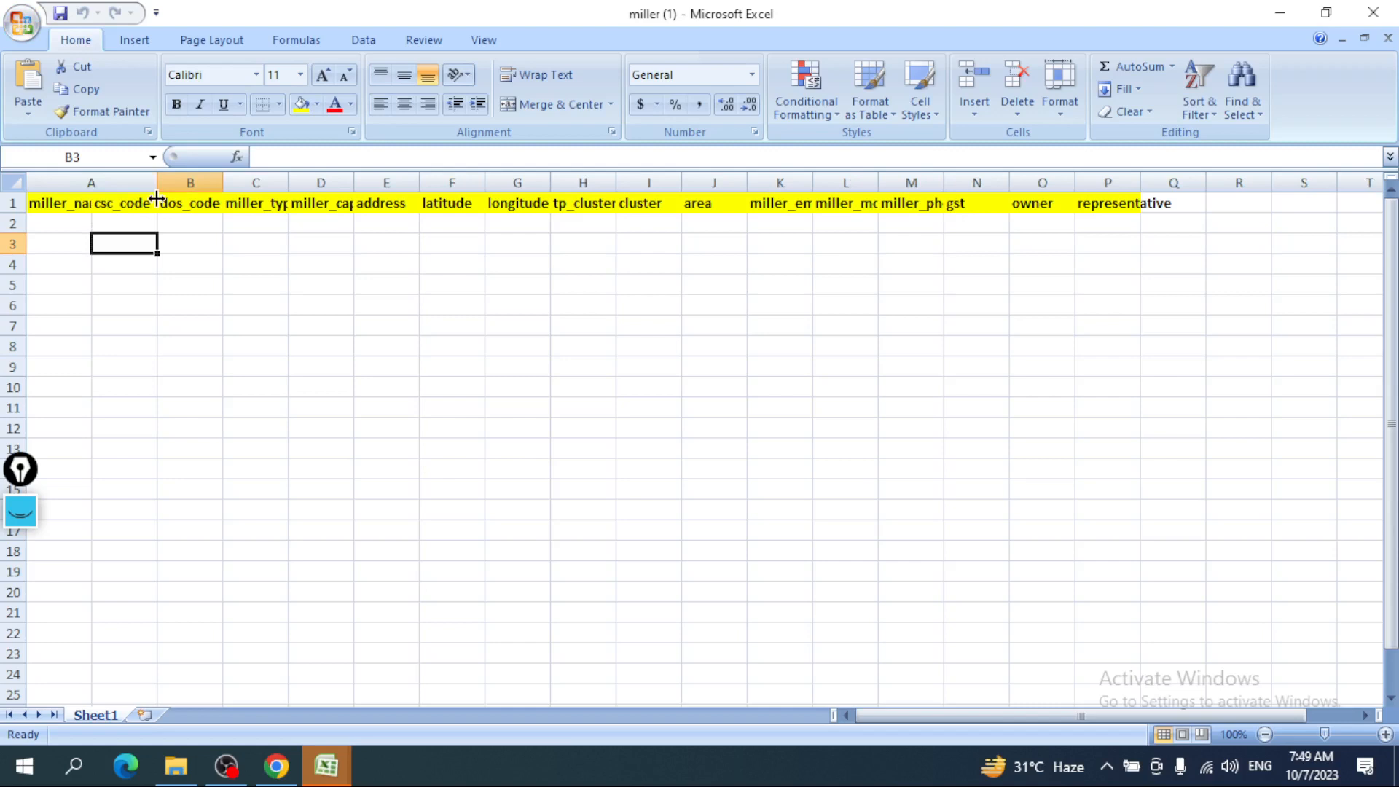
left_click(192, 223)
left_click(277, 222)
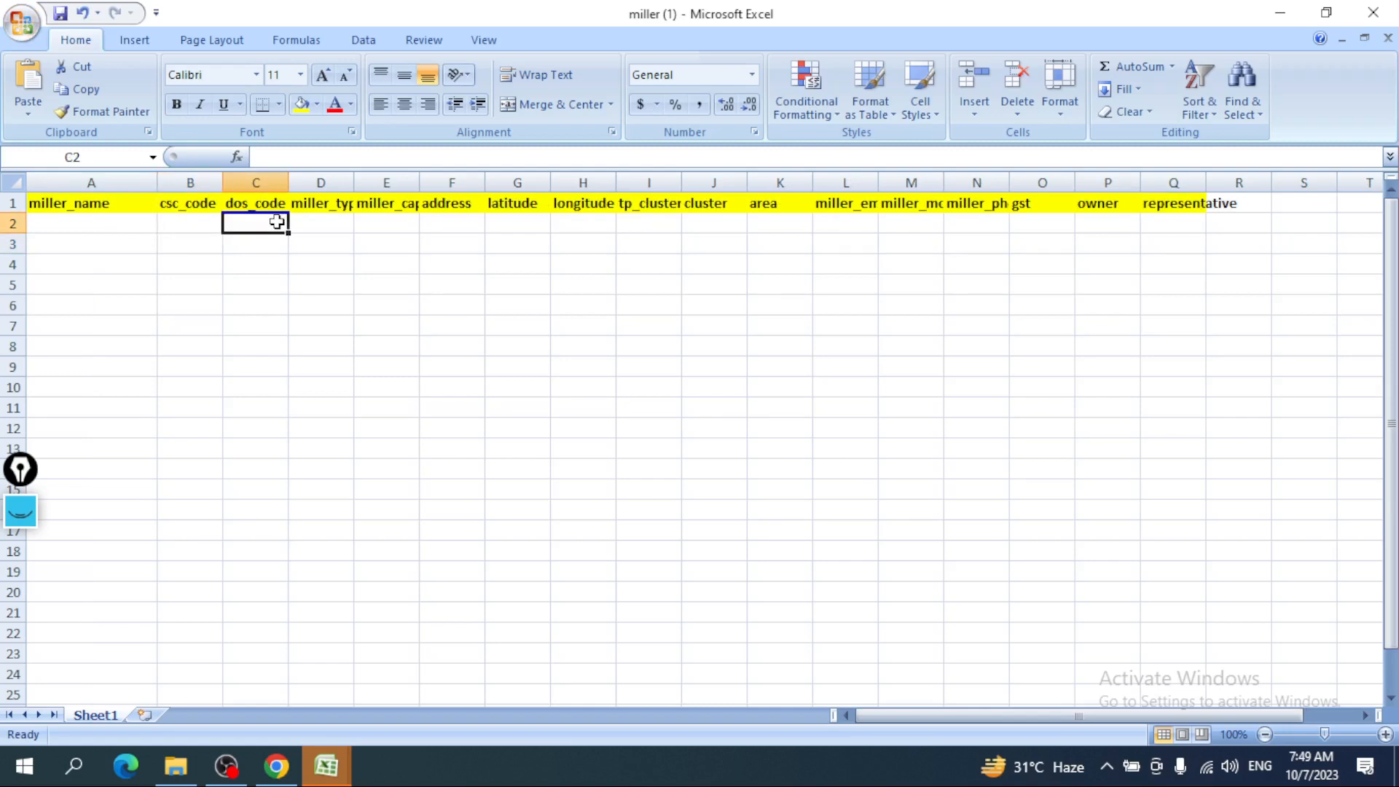
left_click(364, 220)
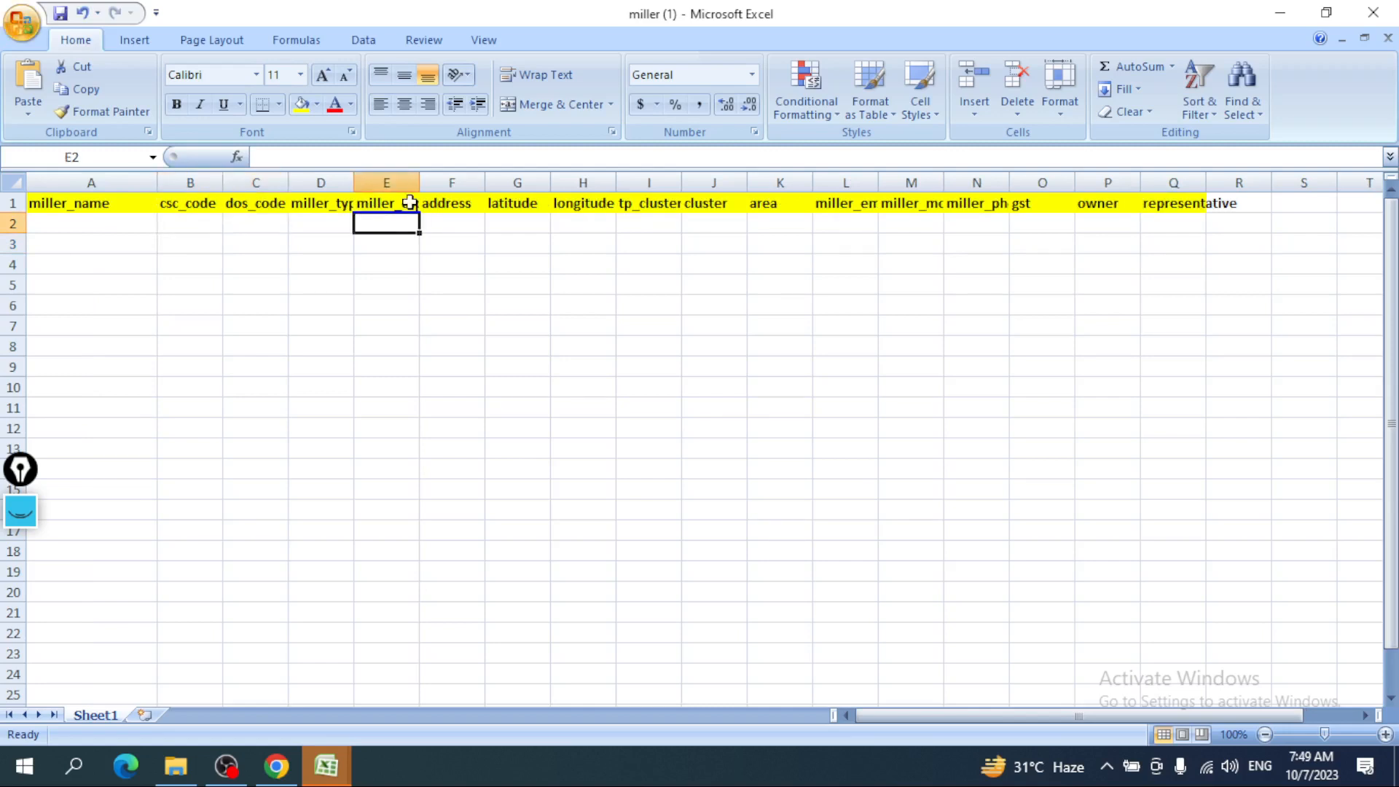
double_click(418, 182)
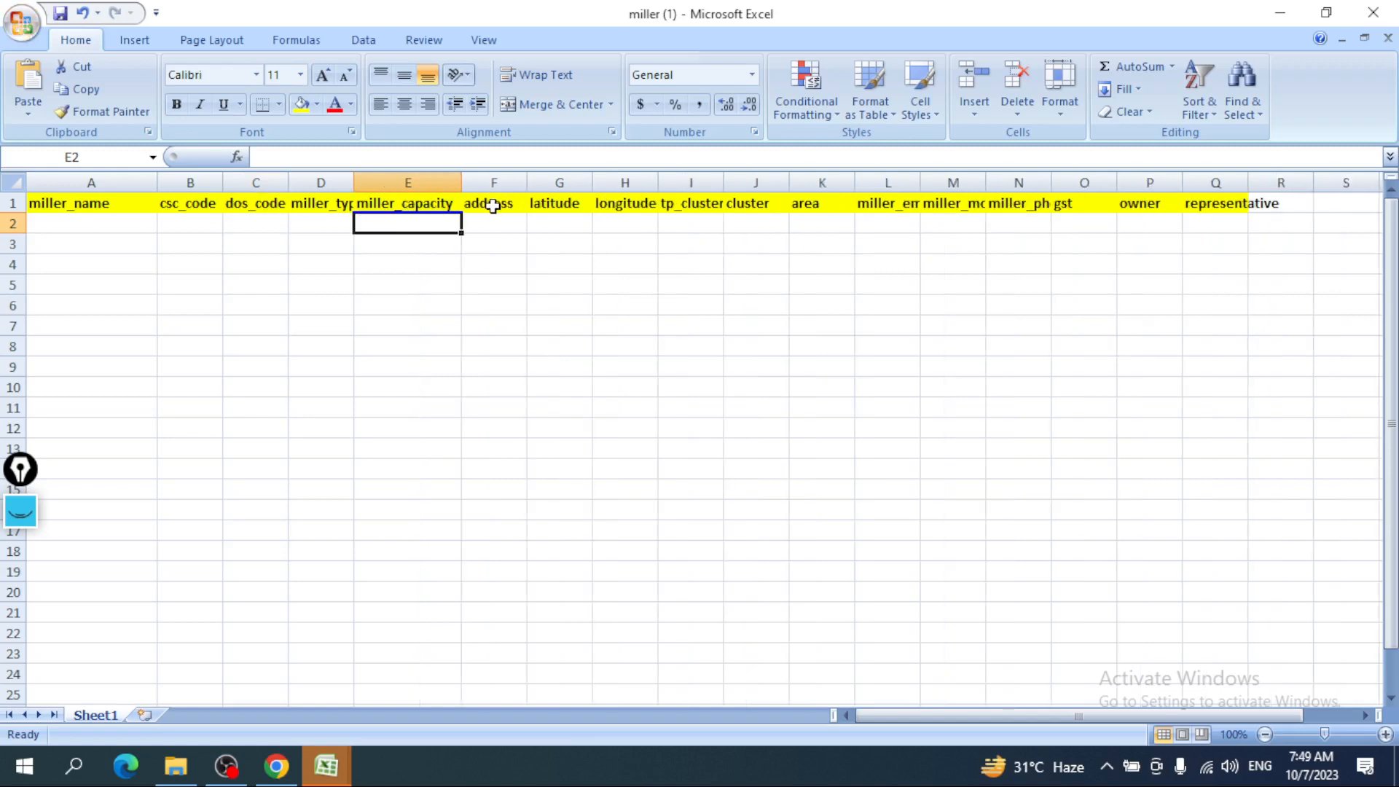
left_click(623, 220)
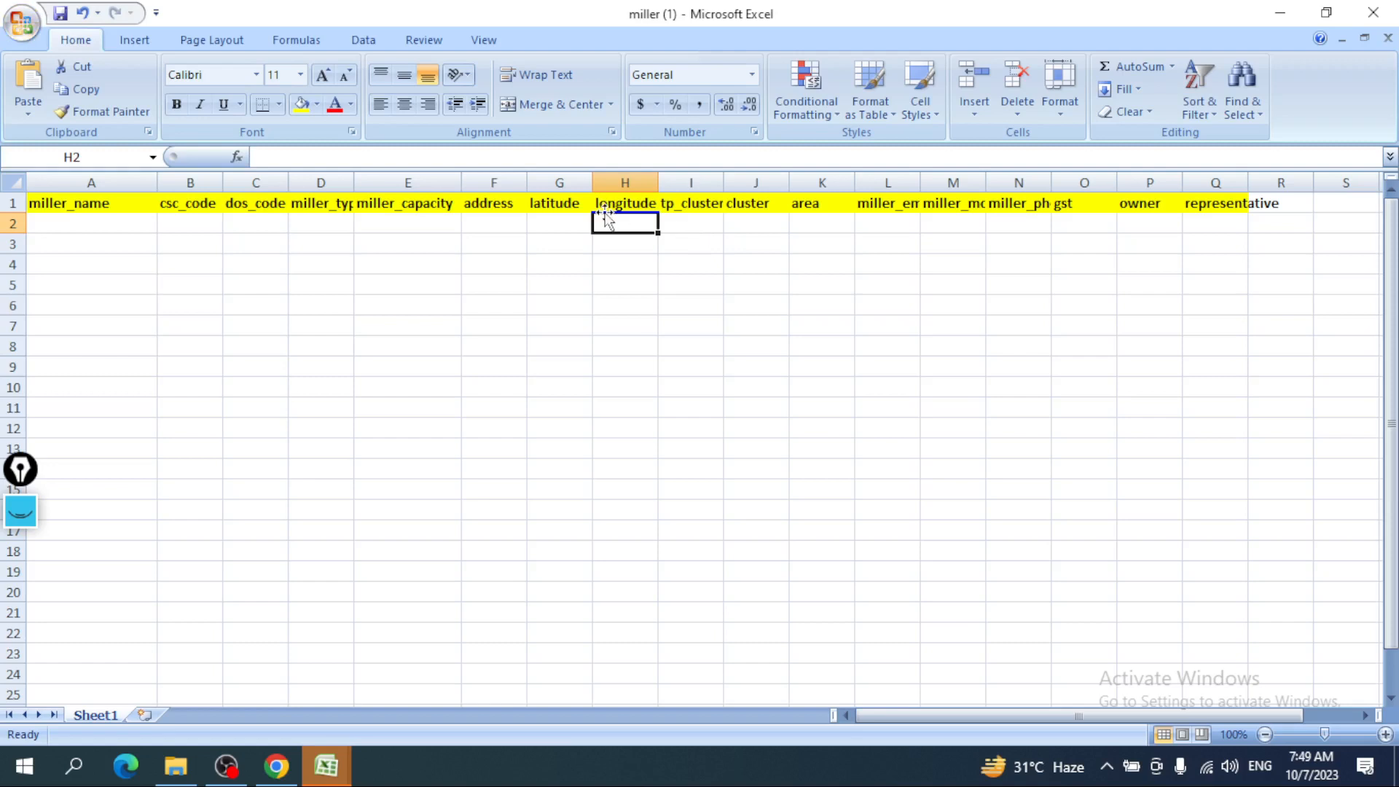
left_click_drag(558, 203, 625, 241)
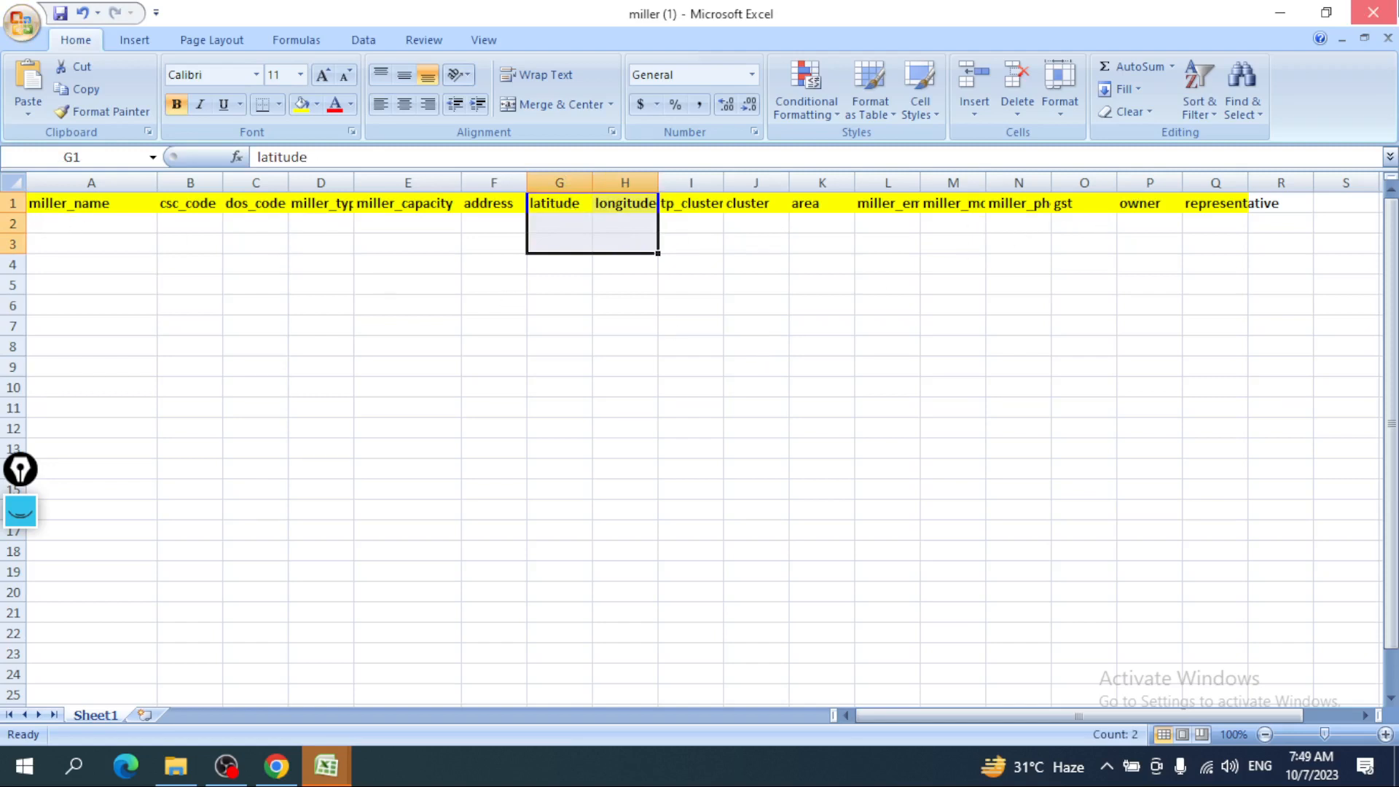
left_click(1373, 13)
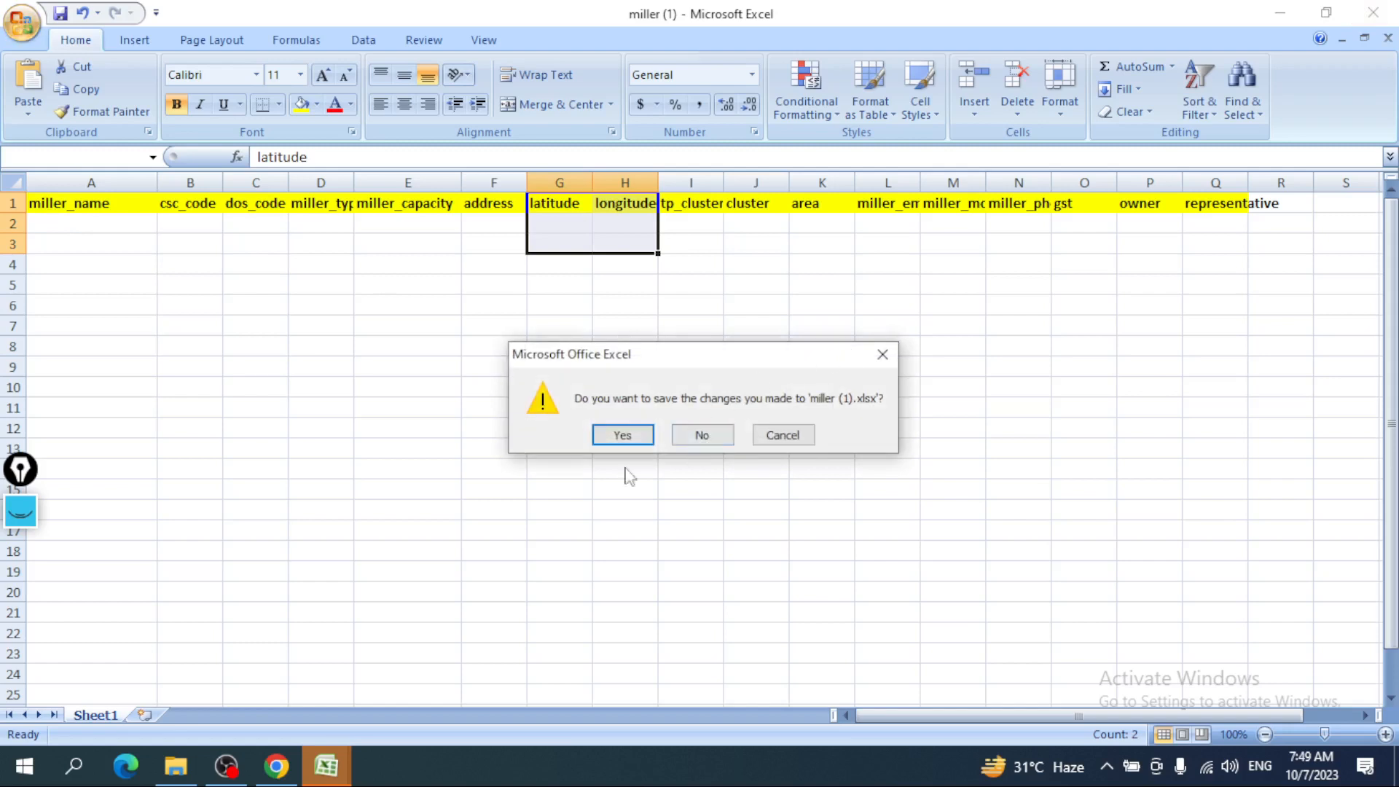
left_click(276, 765)
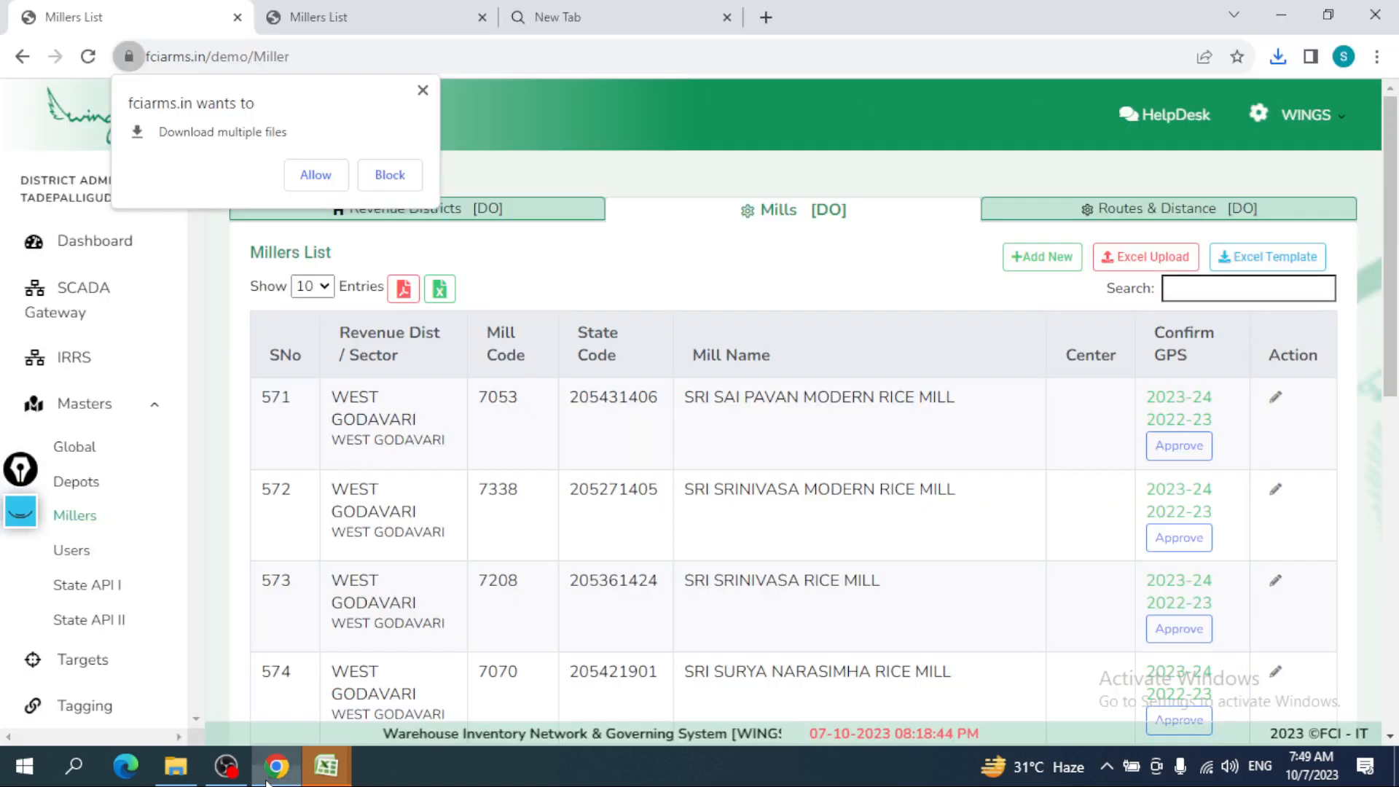
- Open the bulk mill upload form, allow multiple downloads, and select revenue district EAST GODAVARI
left_click(1133, 261)
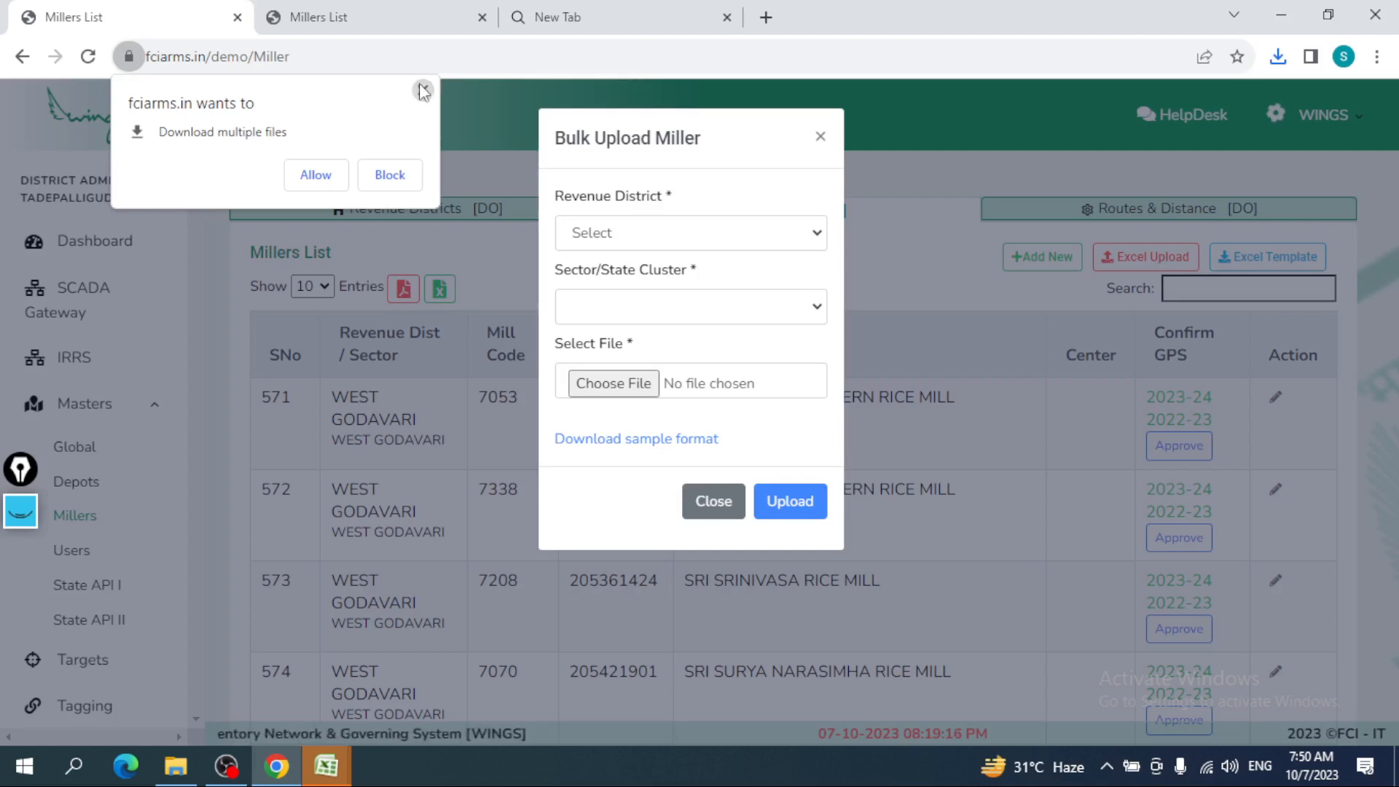
left_click(326, 177)
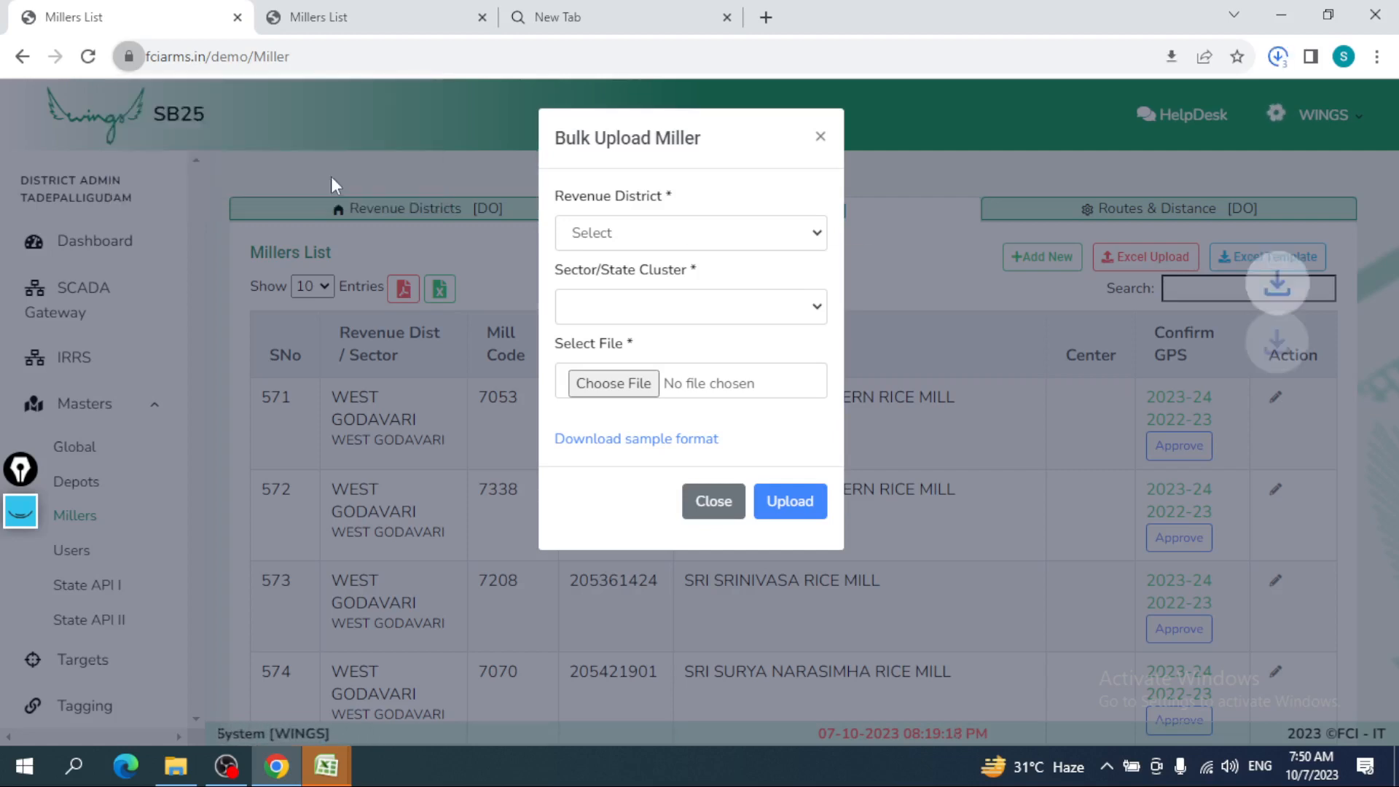
left_click(629, 240)
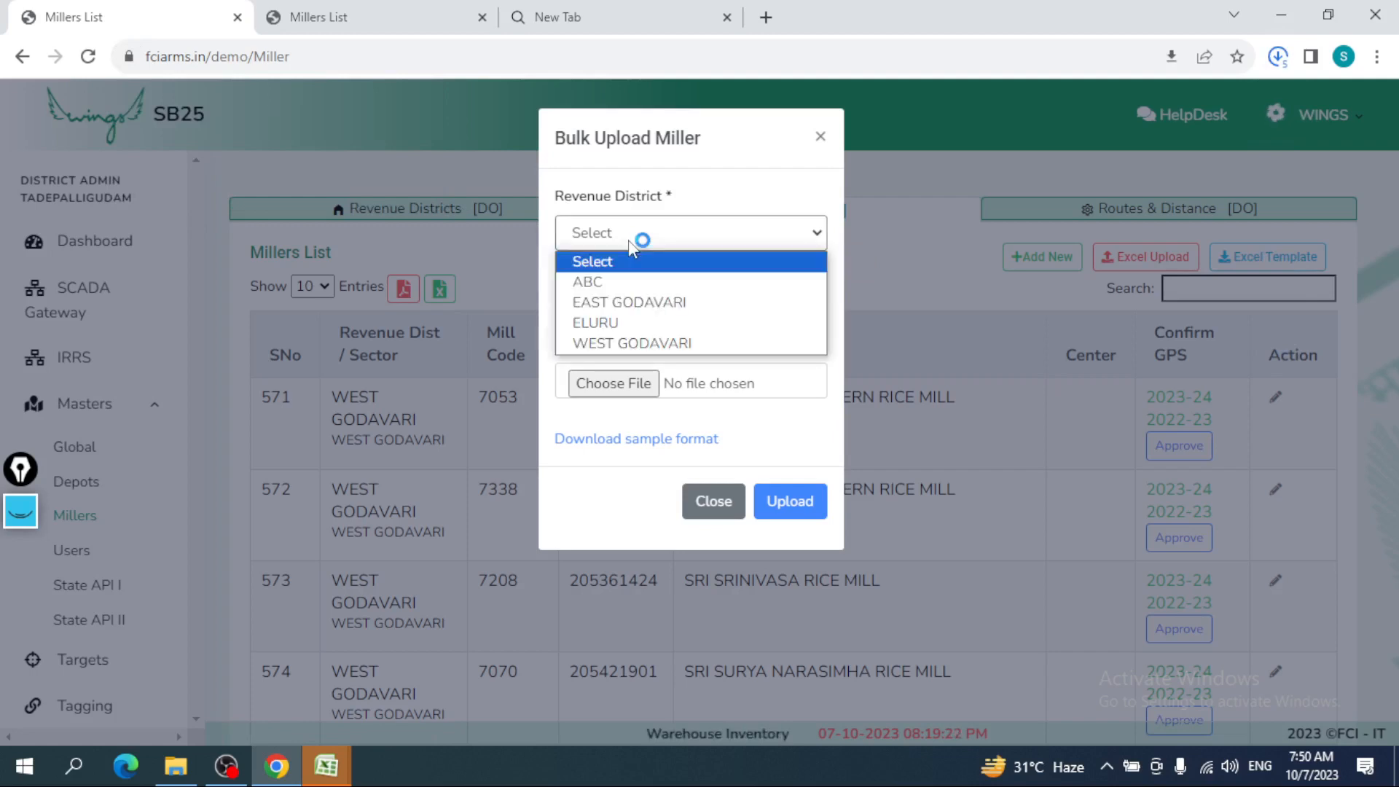
left_click(617, 303)
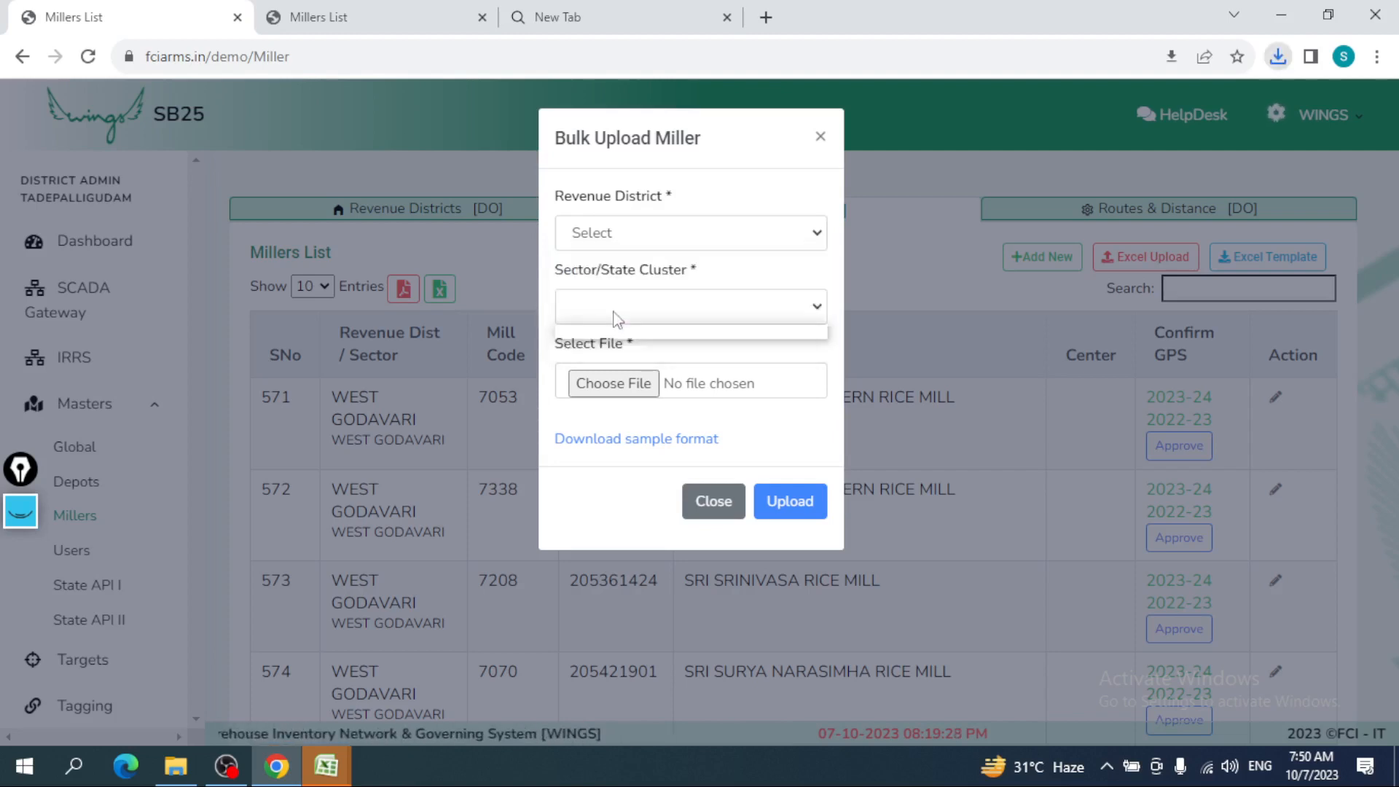
left_click(627, 237)
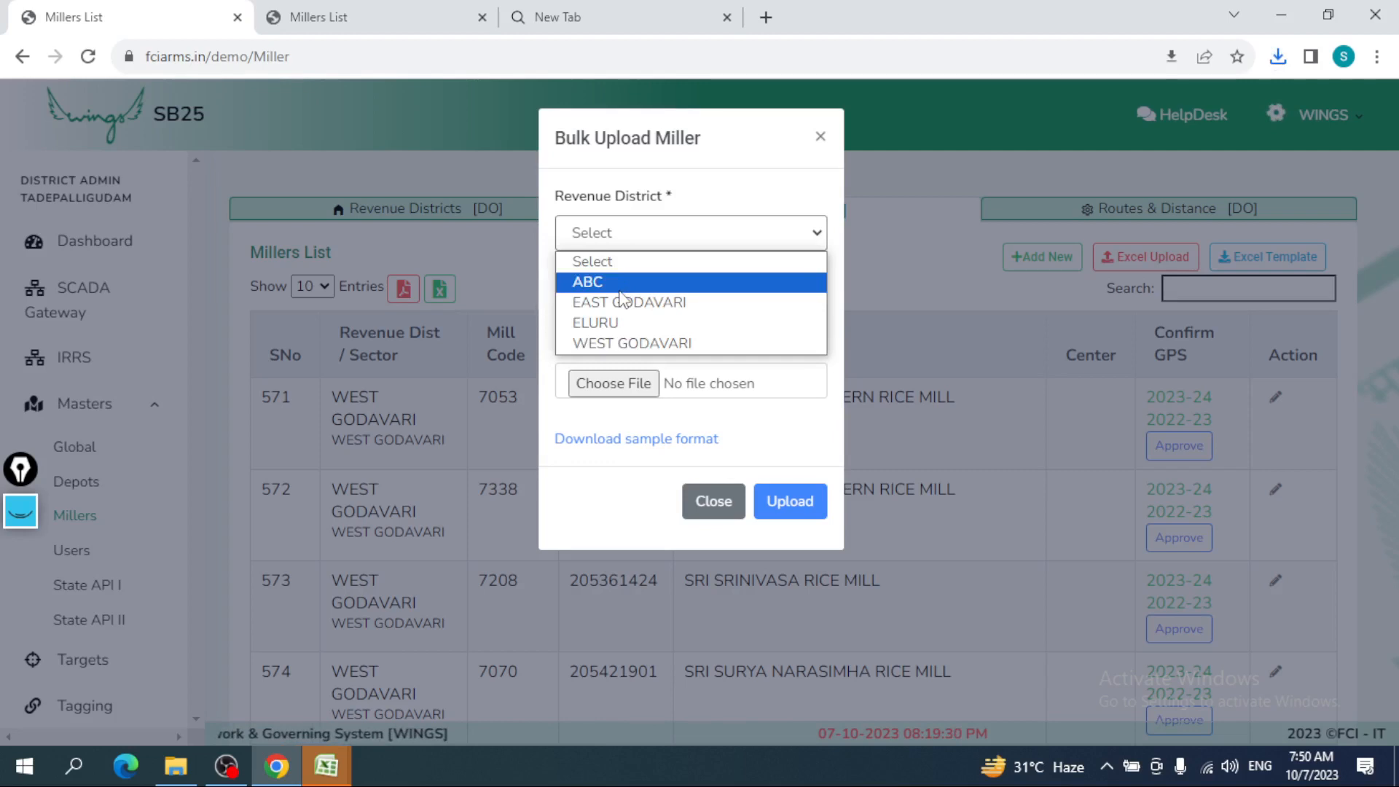
left_click(620, 302)
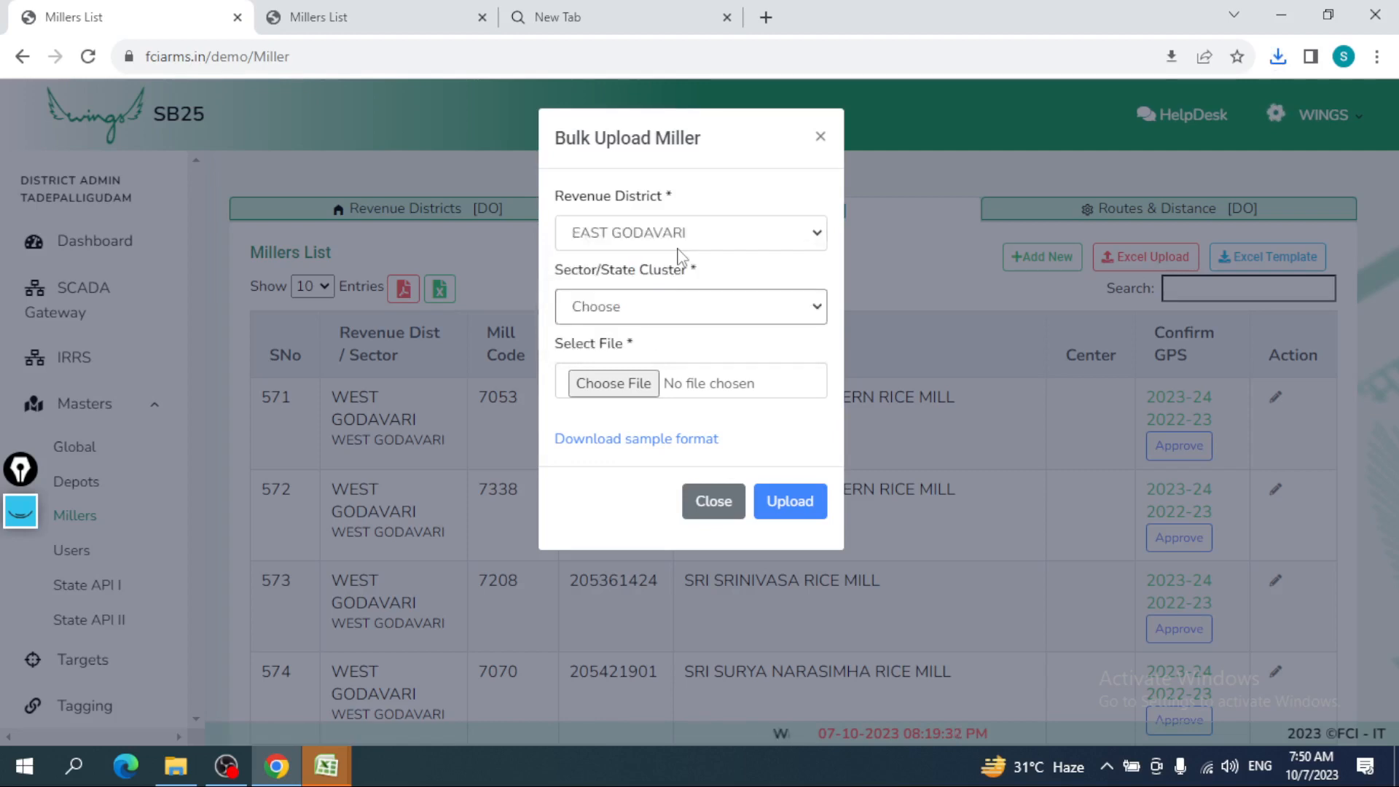
- Change the revenue district to ABC and choose sector AB
left_click(648, 317)
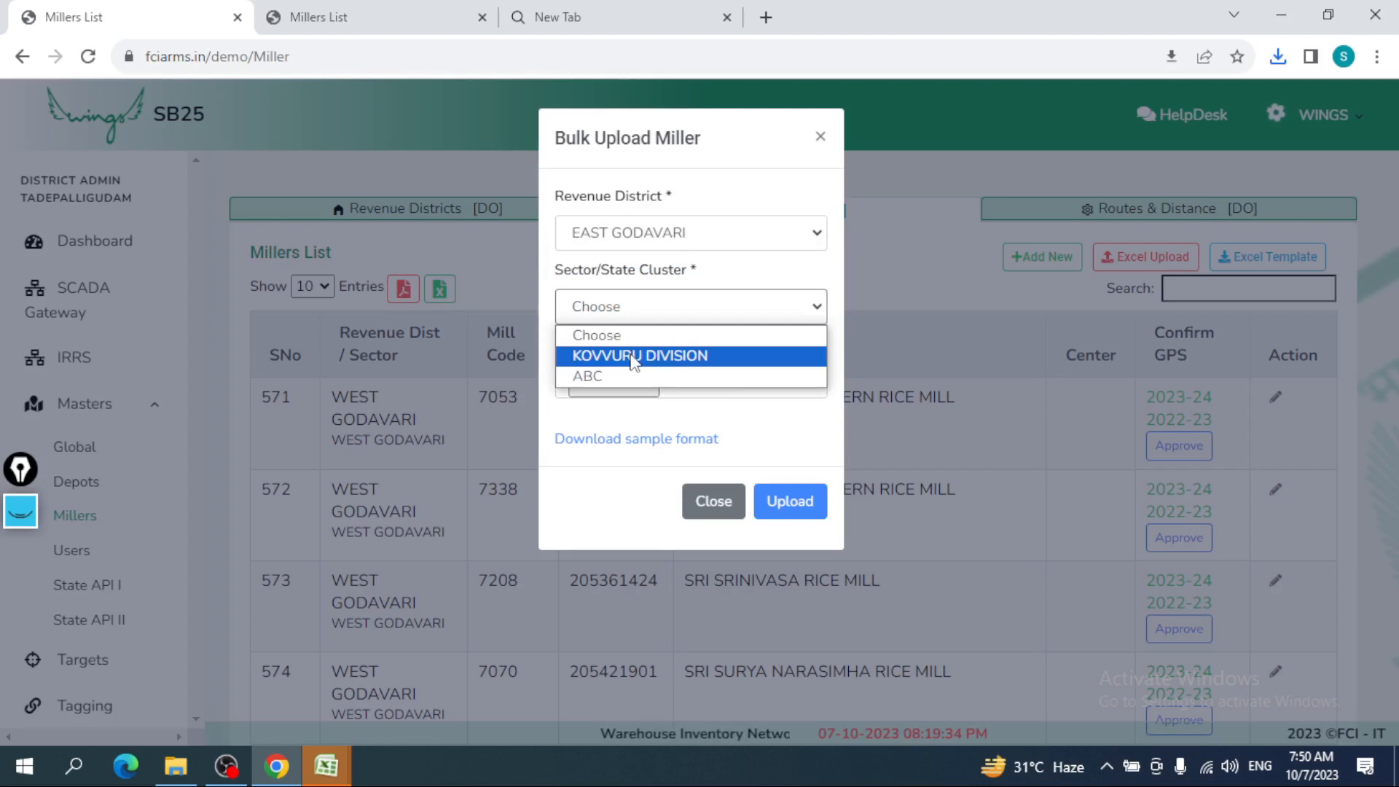
left_click(634, 335)
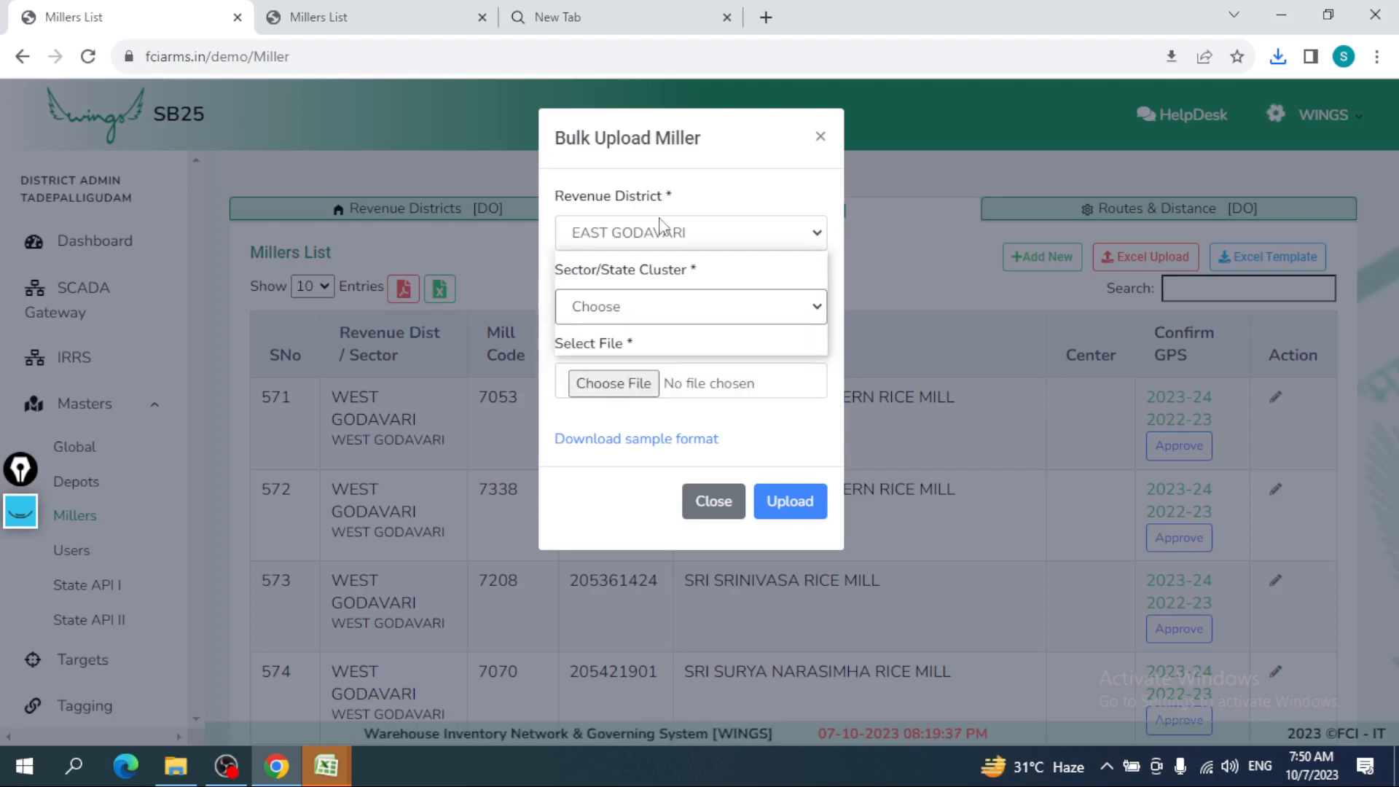
left_click(660, 230)
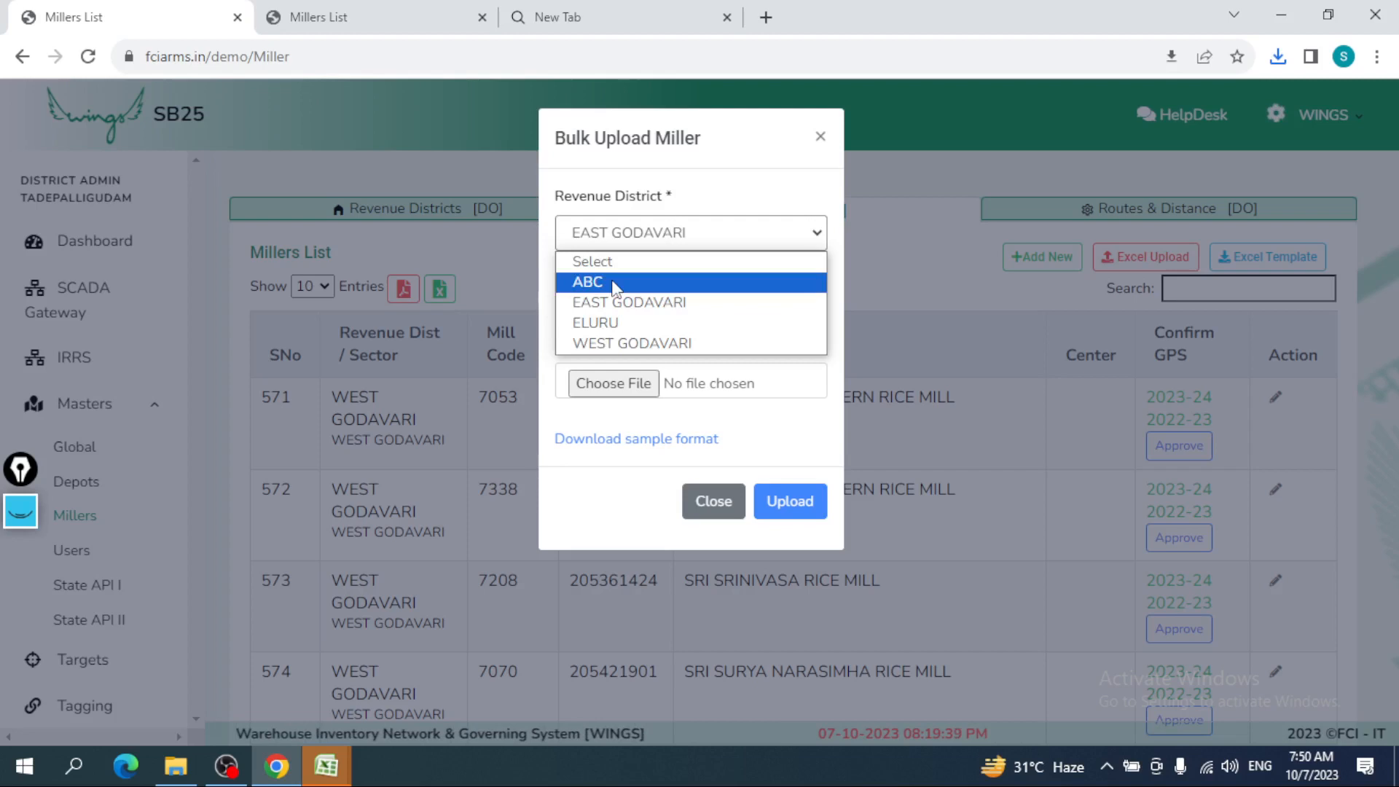
left_click(615, 284)
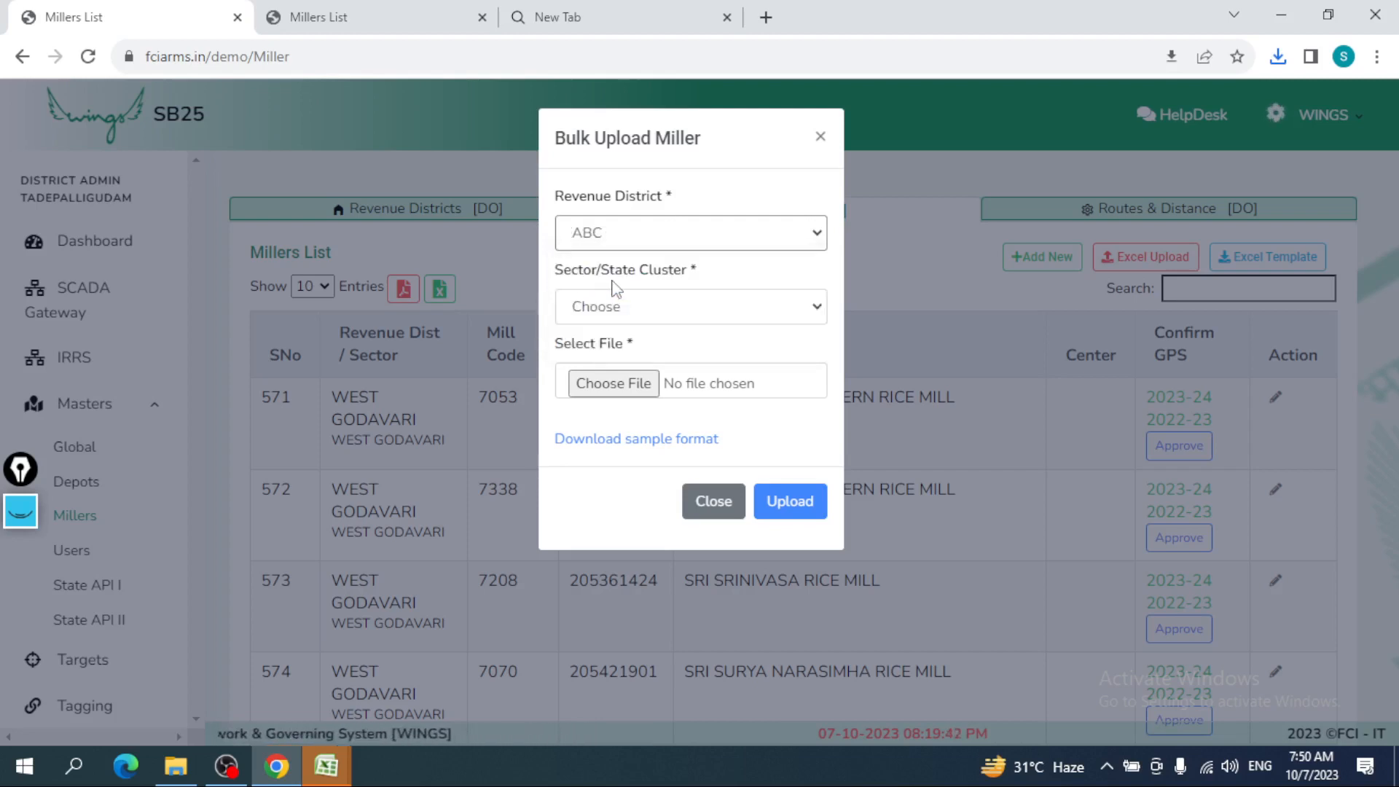
left_click(615, 304)
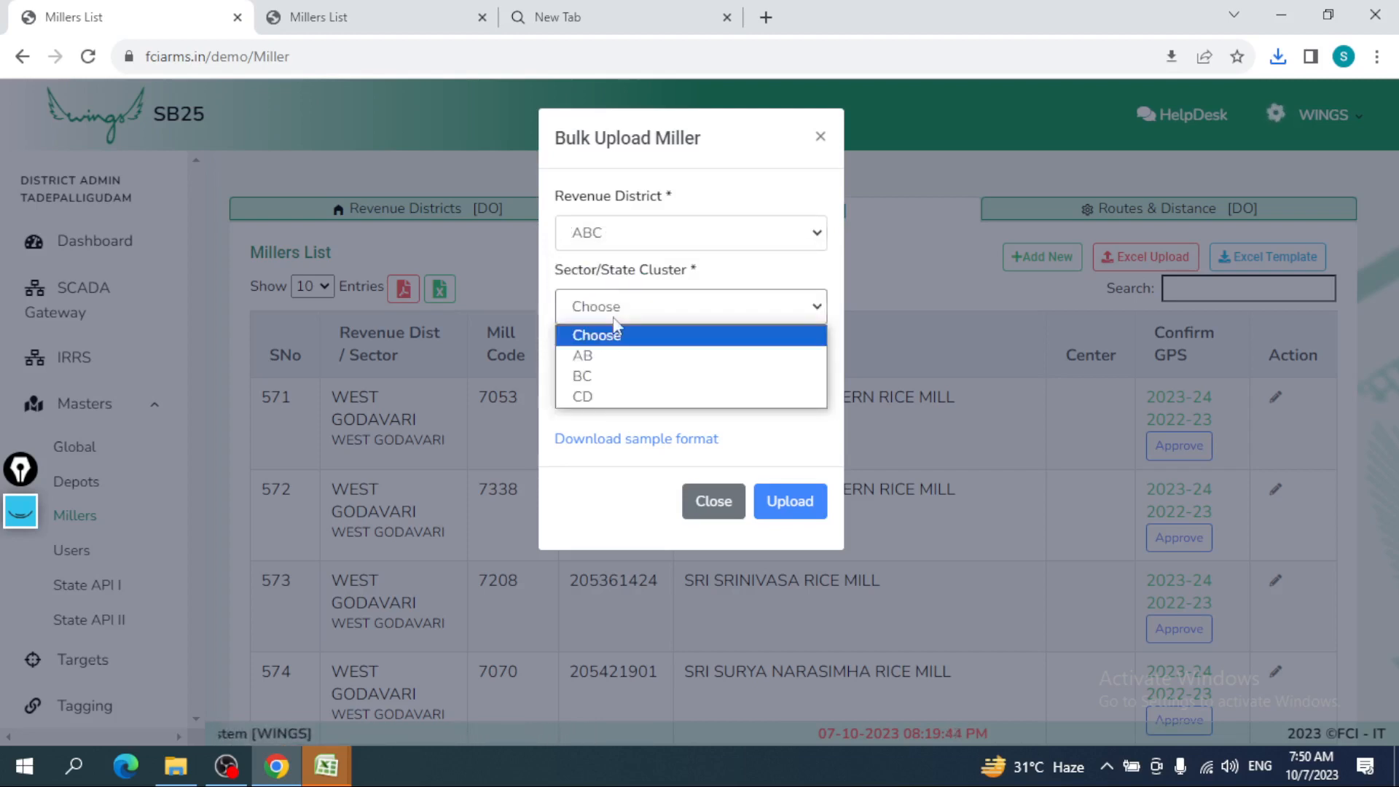
left_click(609, 355)
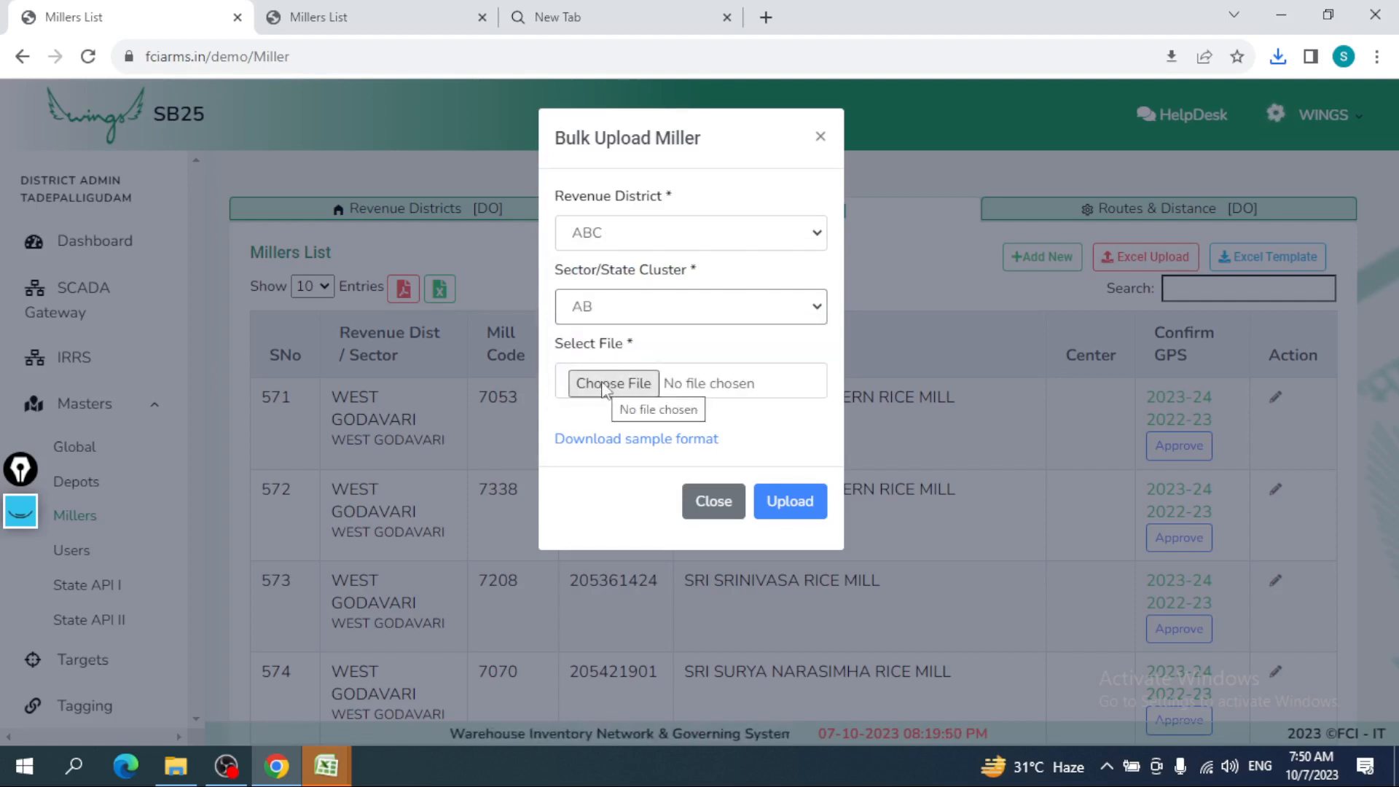
- Download the sample upload format, close the form and check Chrome's downloads list
left_click(688, 441)
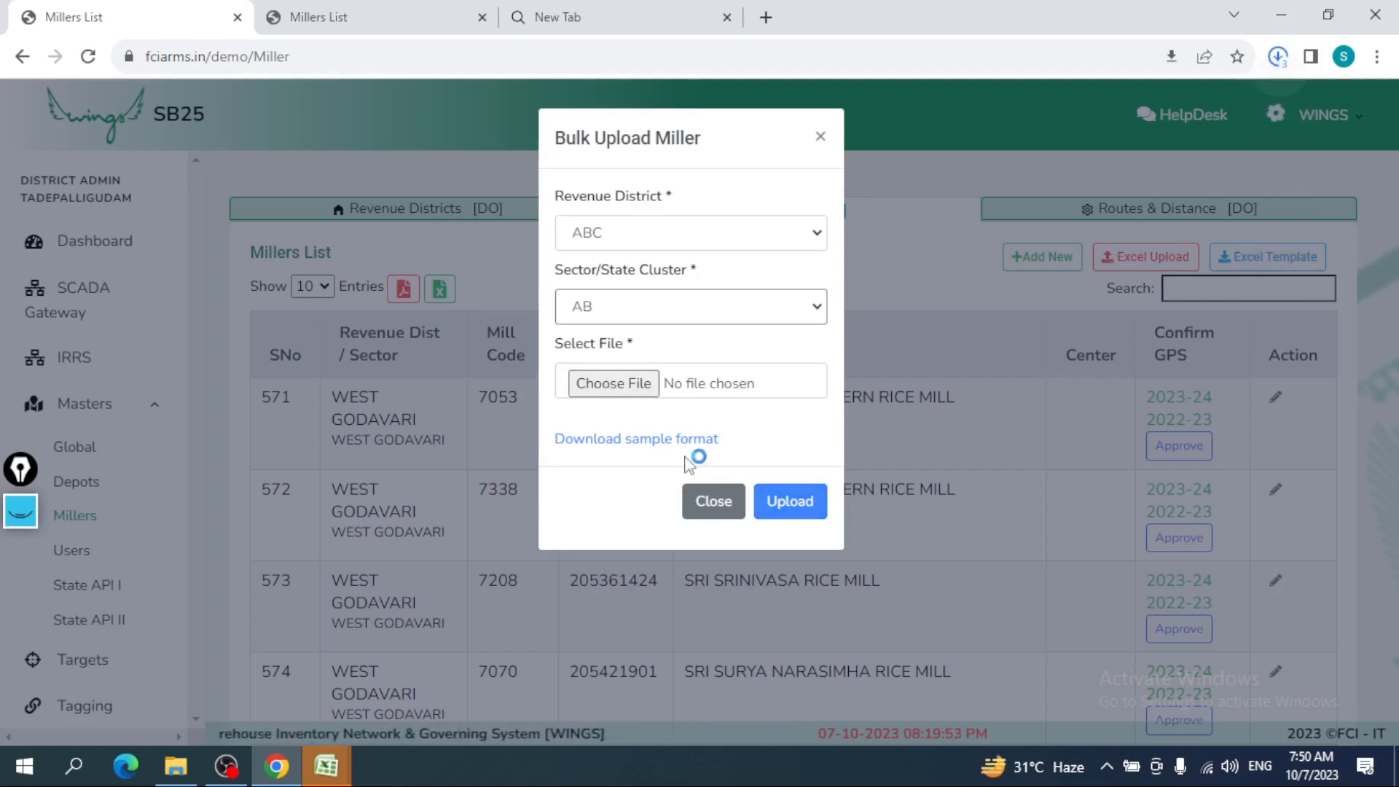
left_click(699, 494)
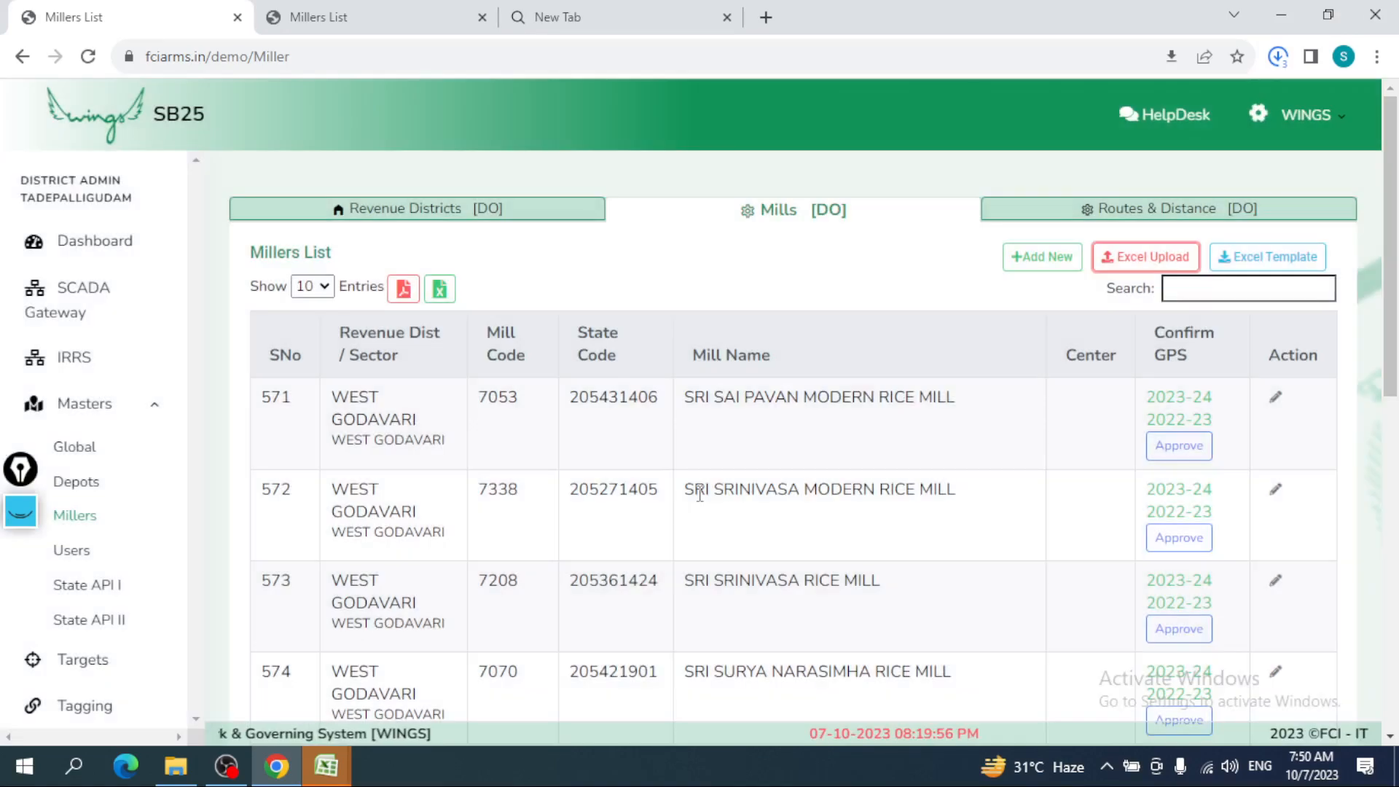
left_click(1278, 57)
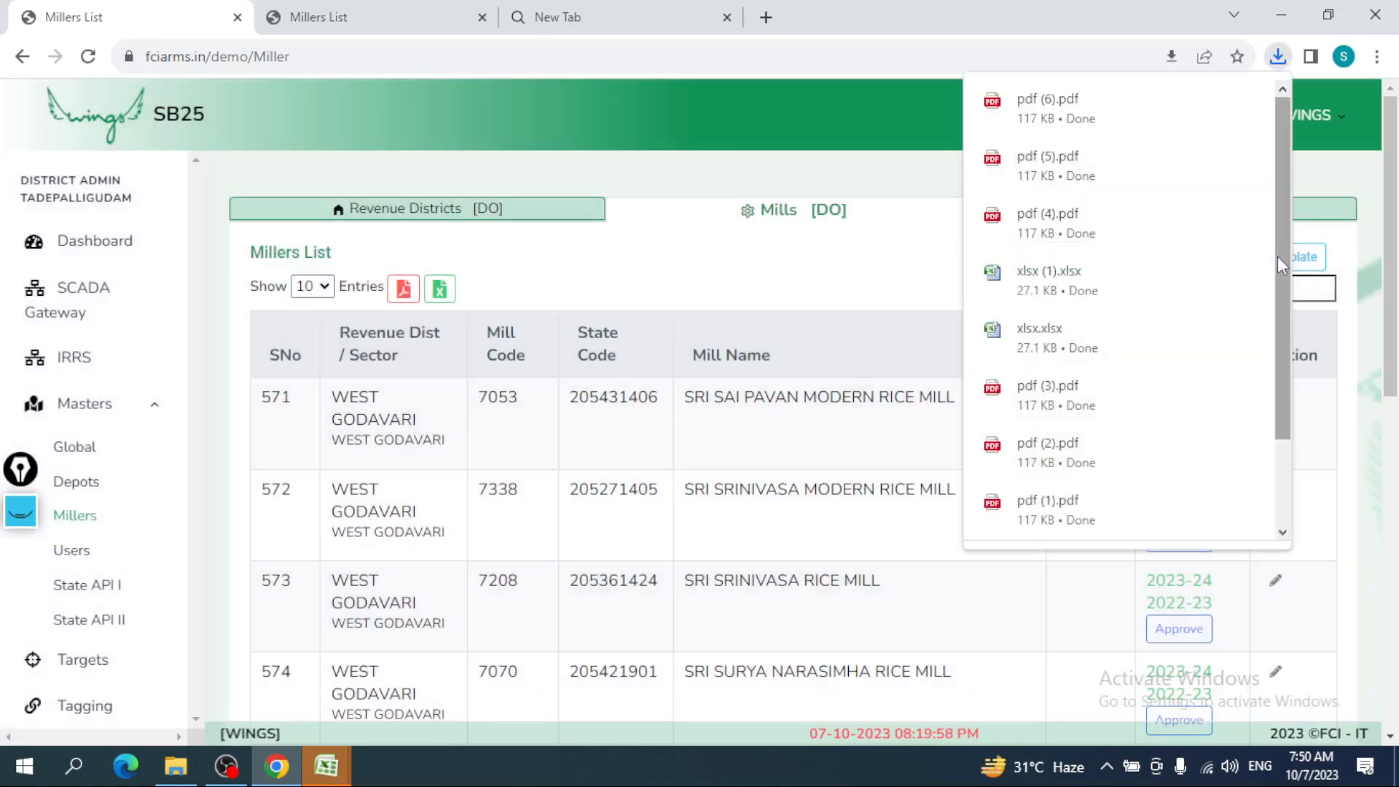
left_click(836, 300)
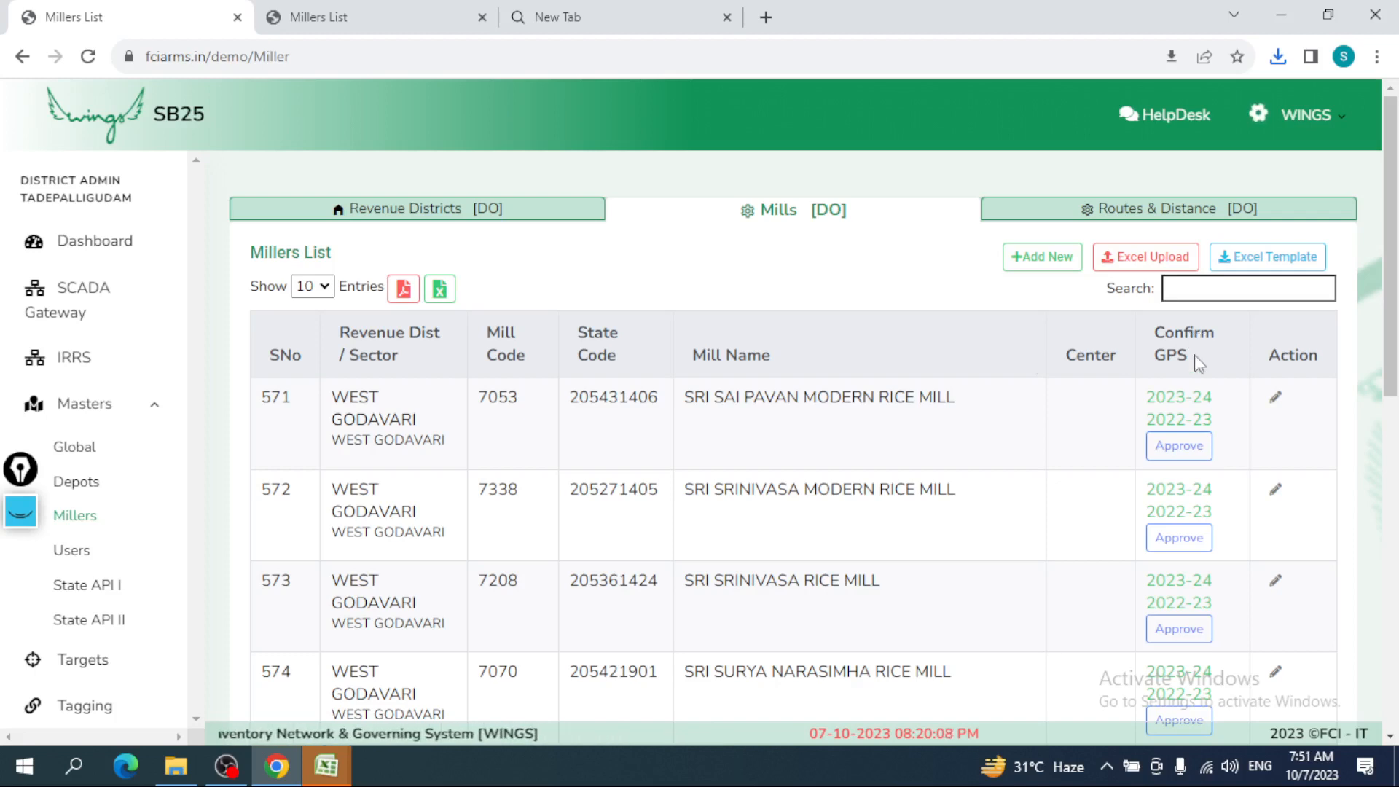
left_click(1188, 444)
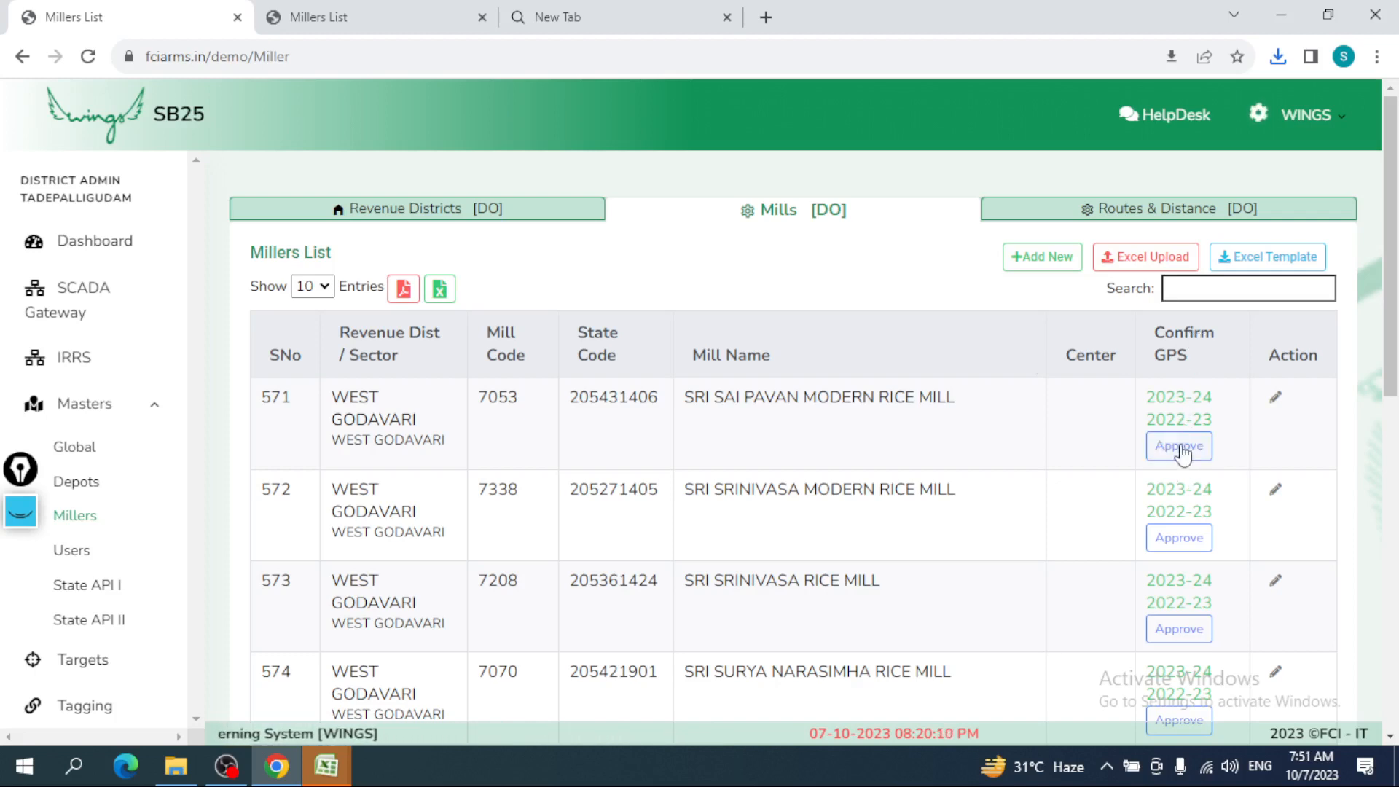
double_click(1177, 394)
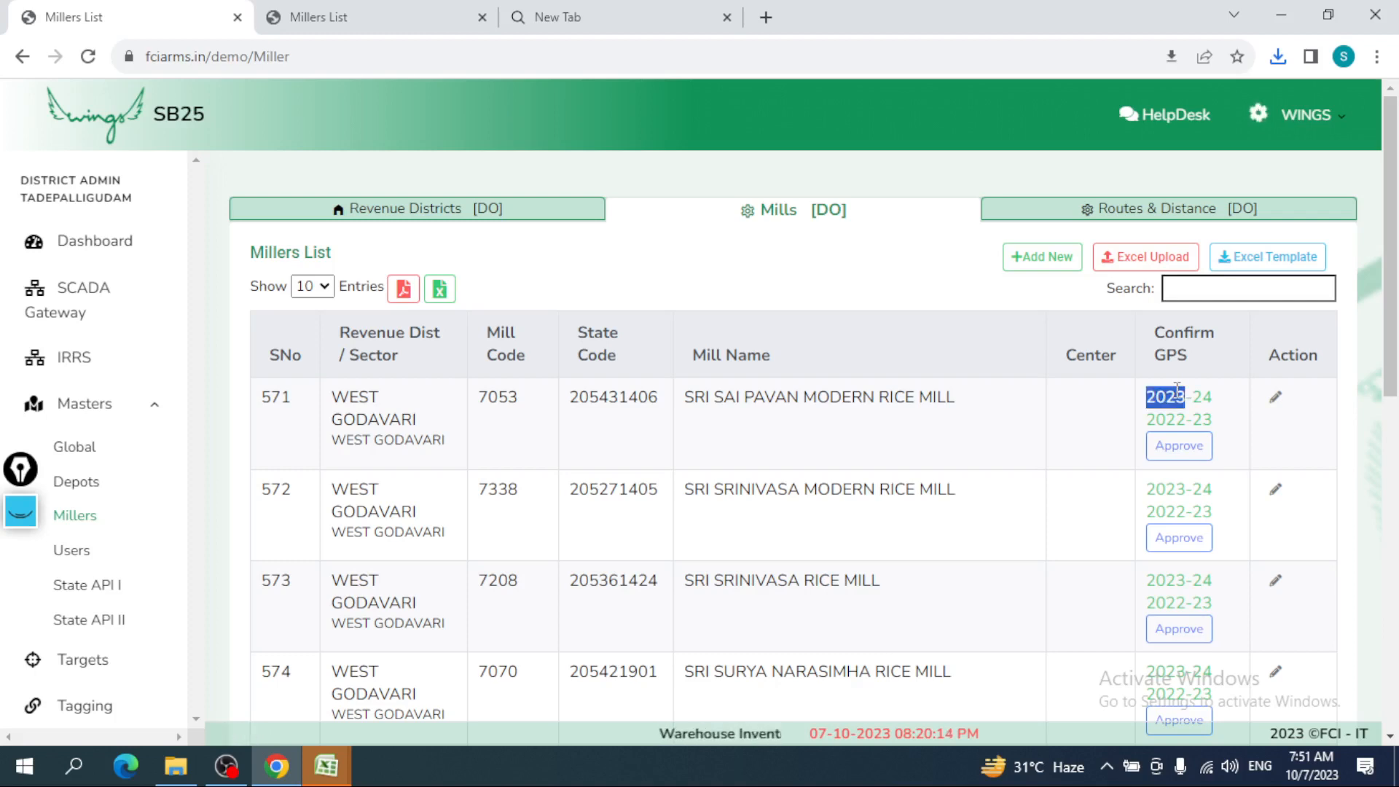
double_click(1188, 397)
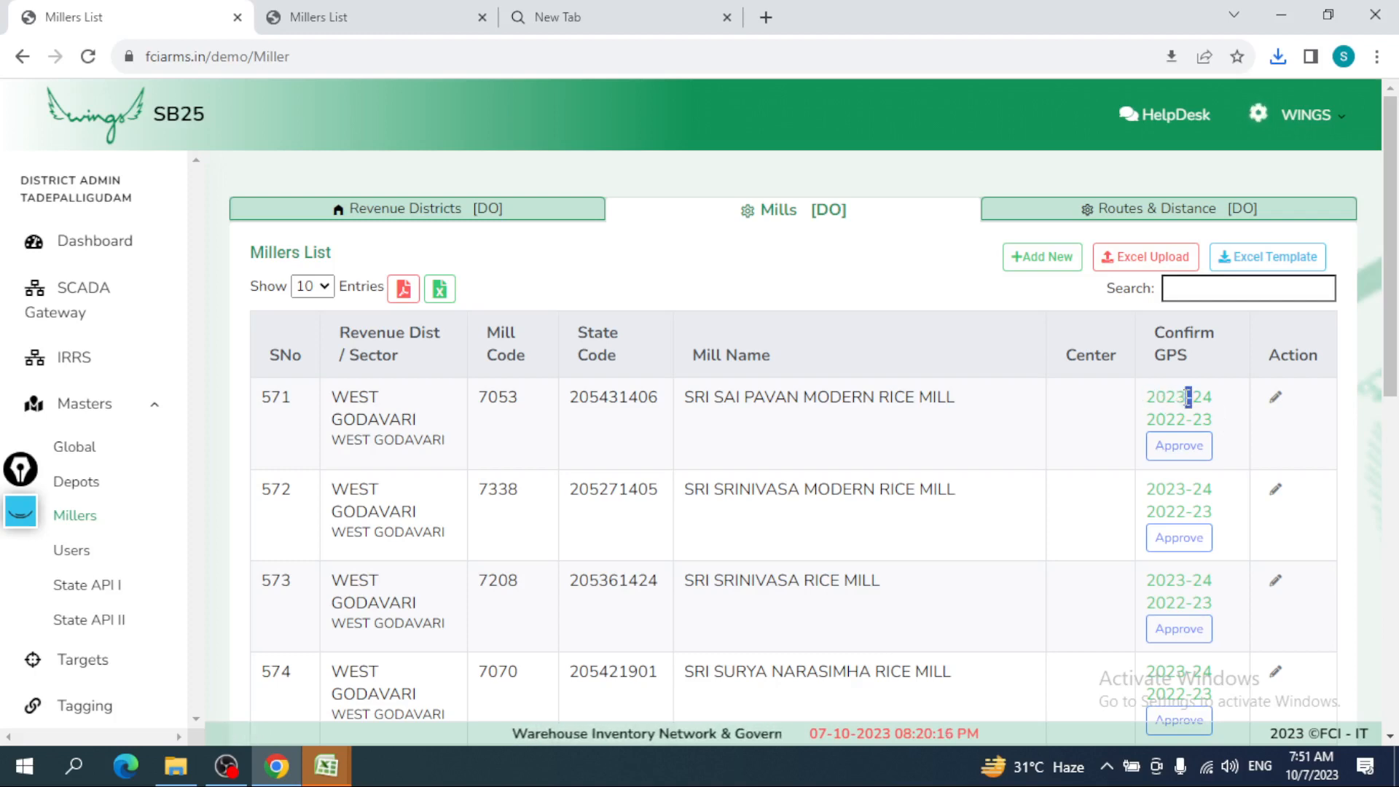
double_click(1178, 402)
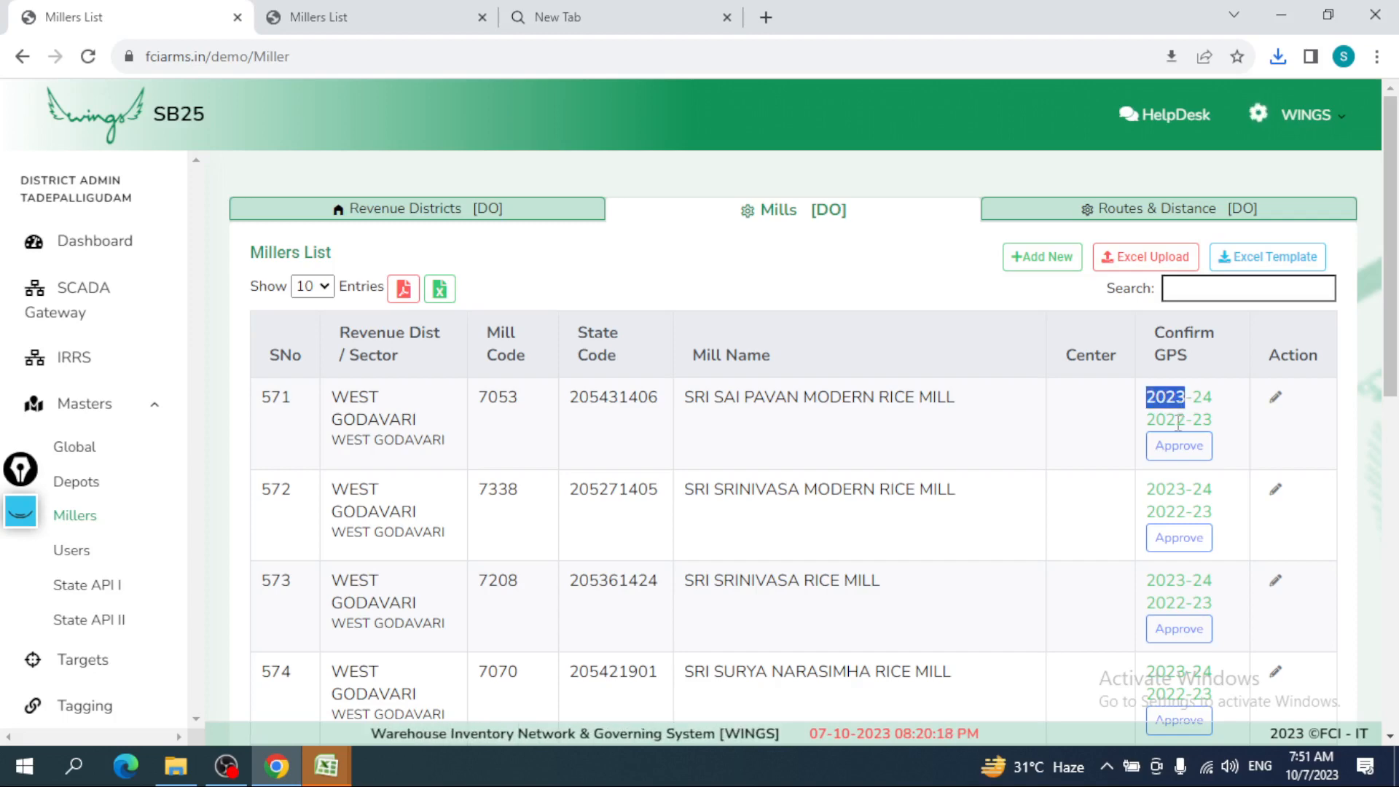
double_click(1177, 420)
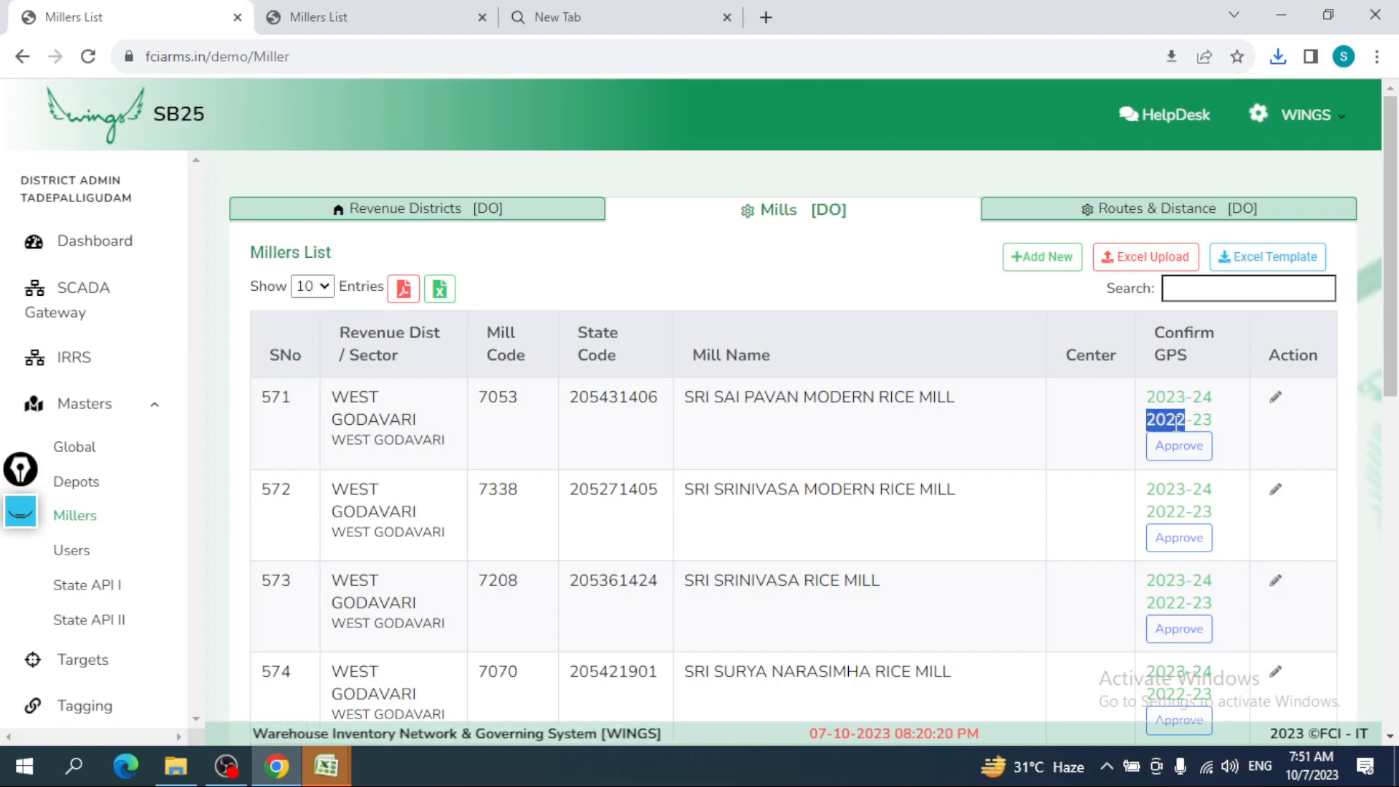
left_click(1180, 451)
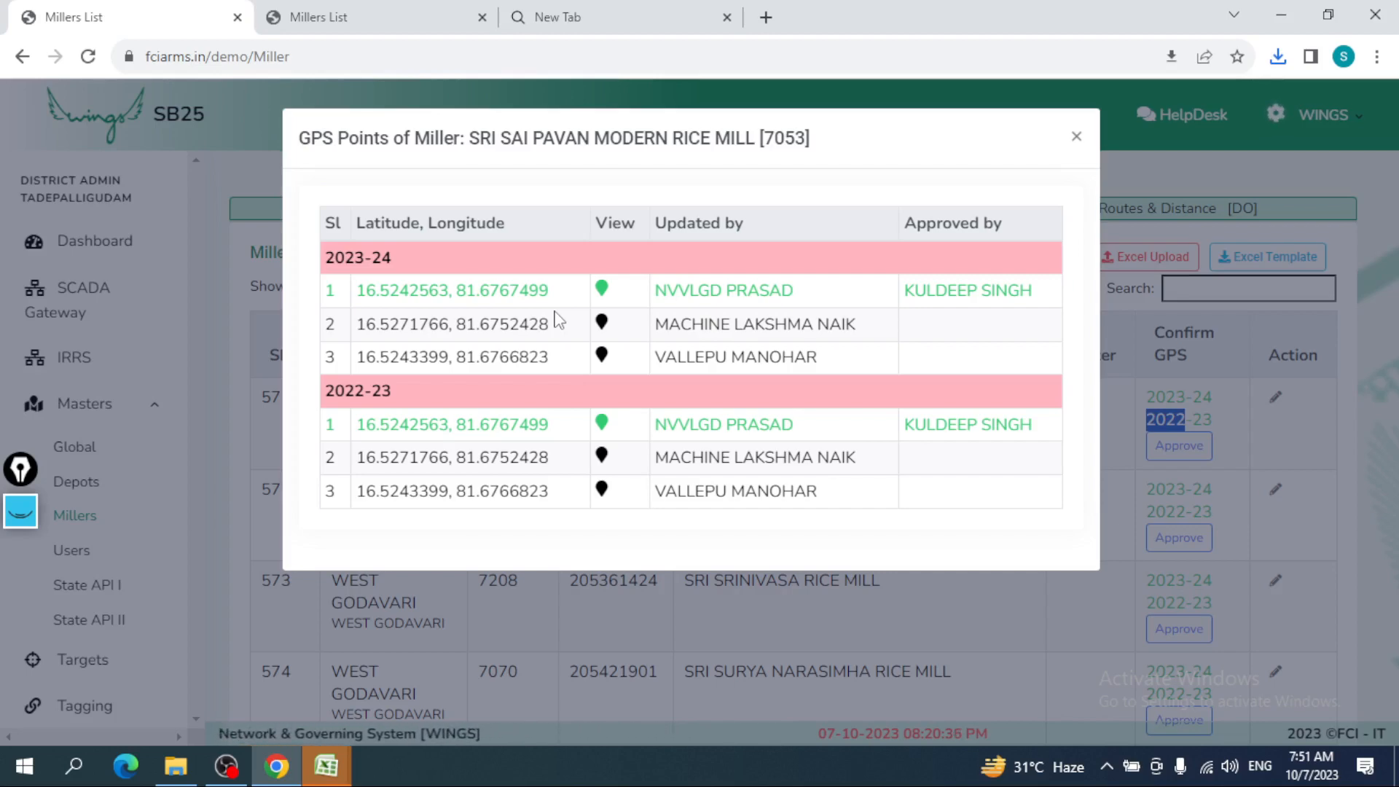
left_click(1076, 137)
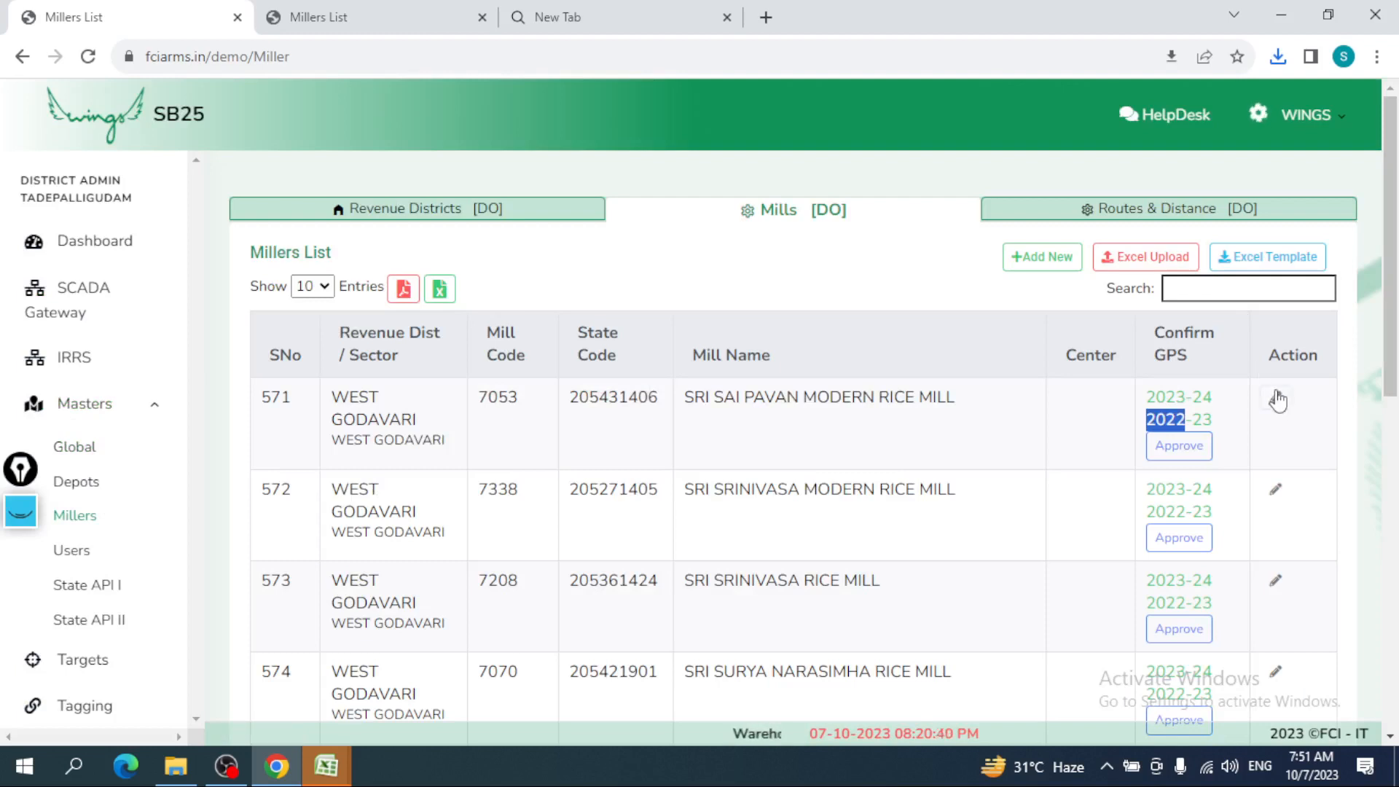
- Edit the mill in row 571, set its status to In-Active, save and dismiss the Updation Successful alert
left_click(1275, 397)
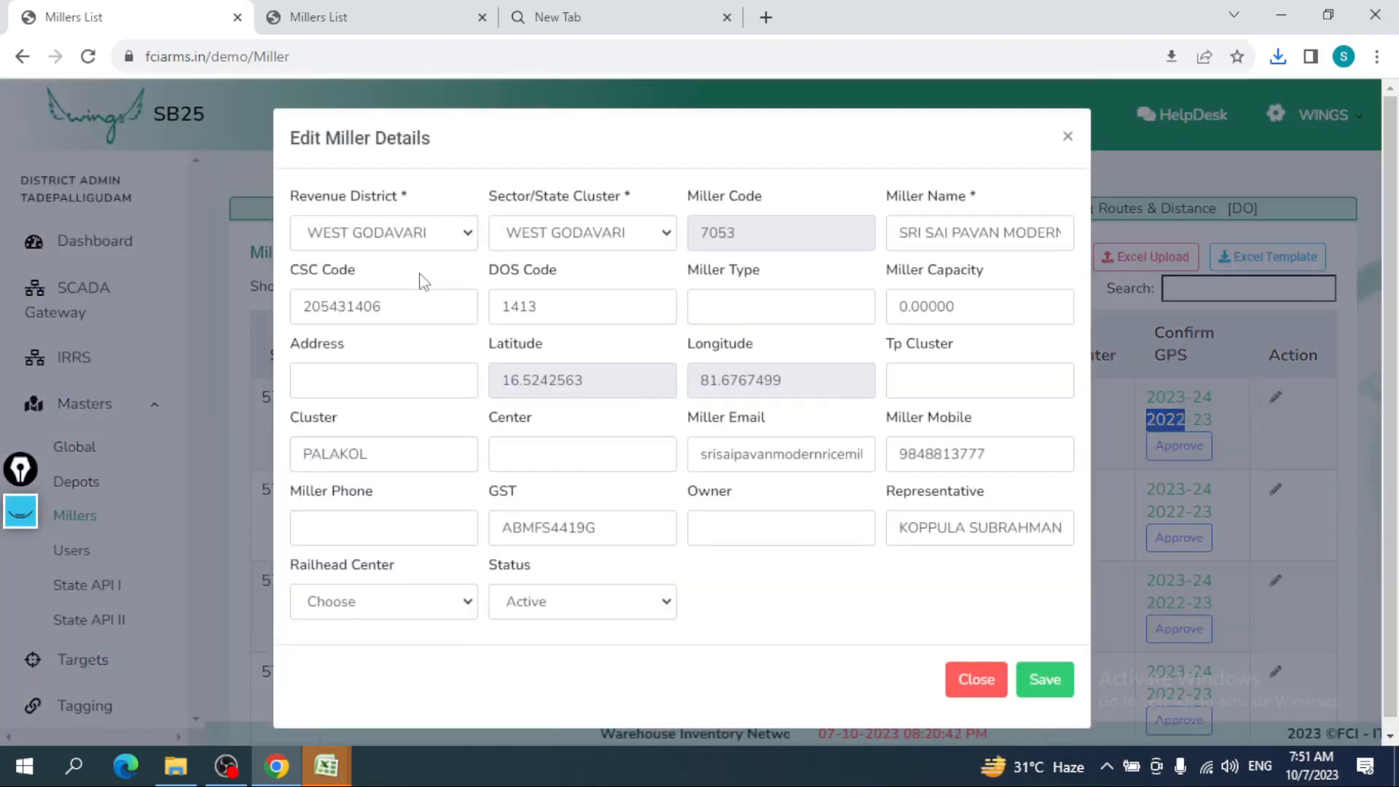
left_click(376, 239)
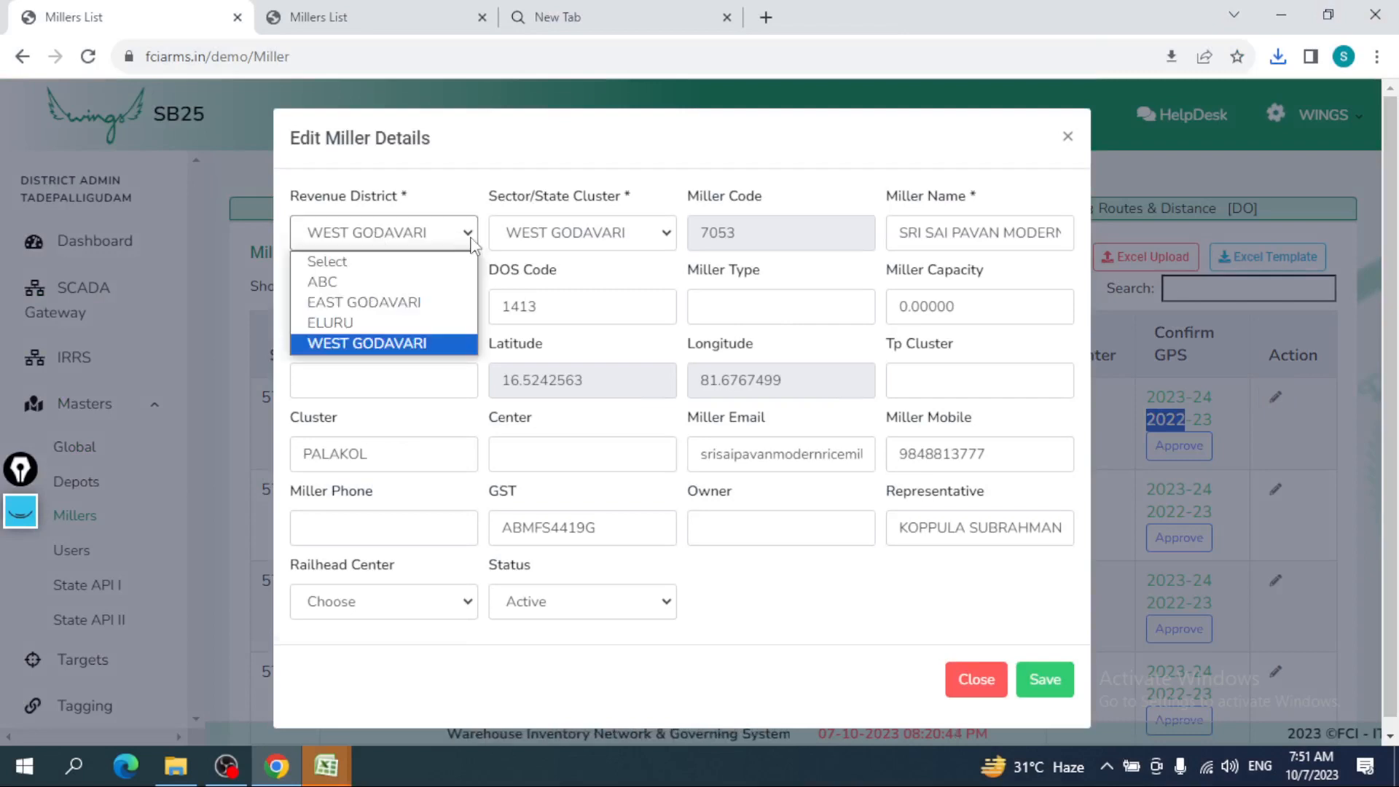
left_click(522, 240)
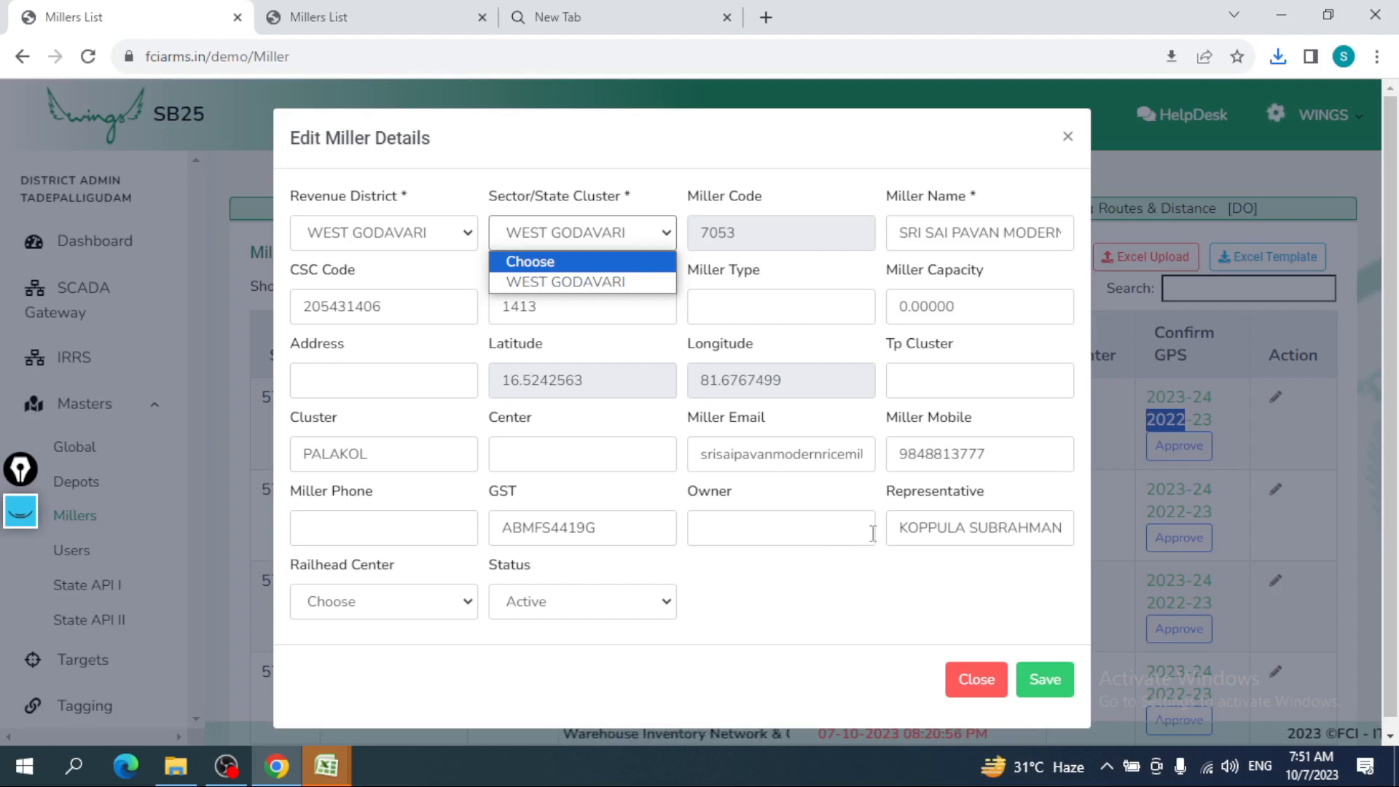
left_click(561, 605)
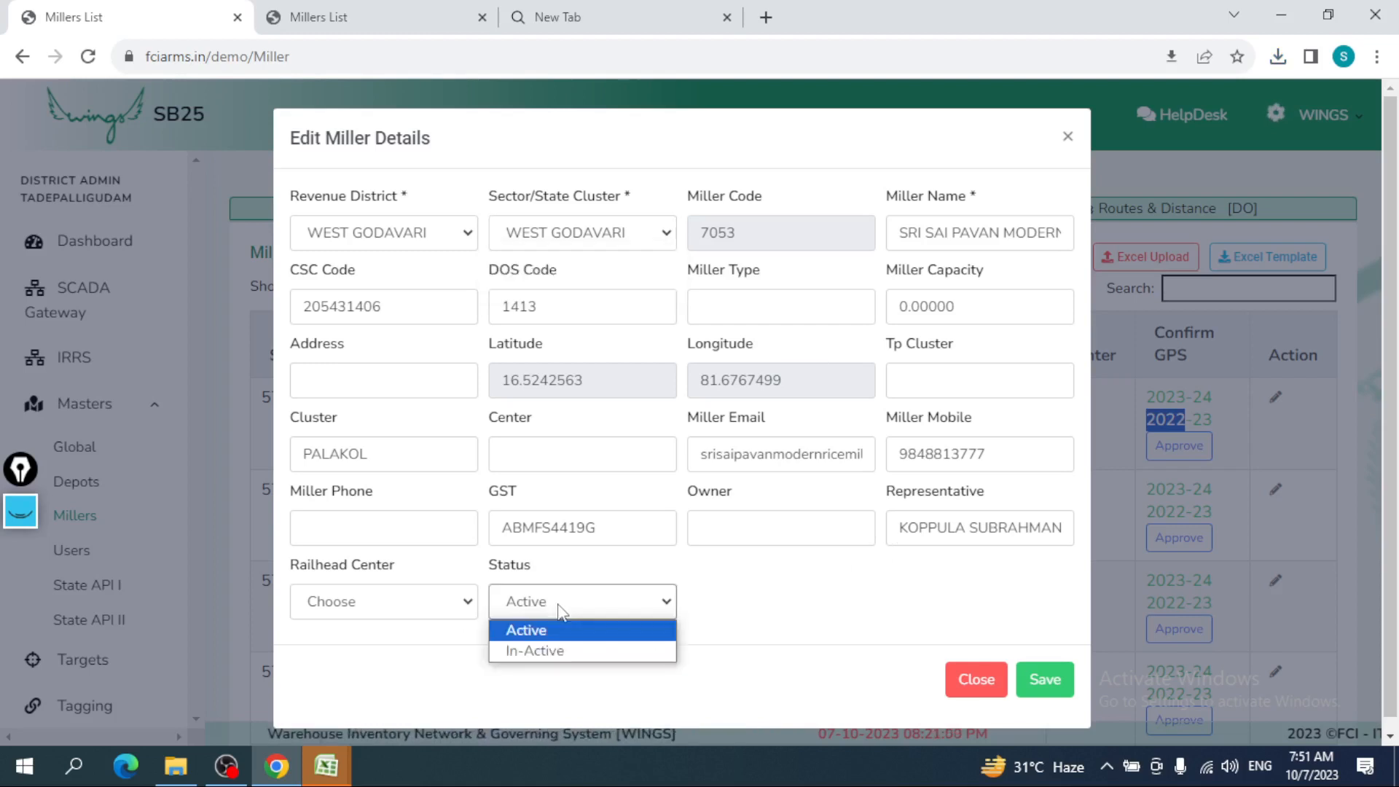
left_click(560, 651)
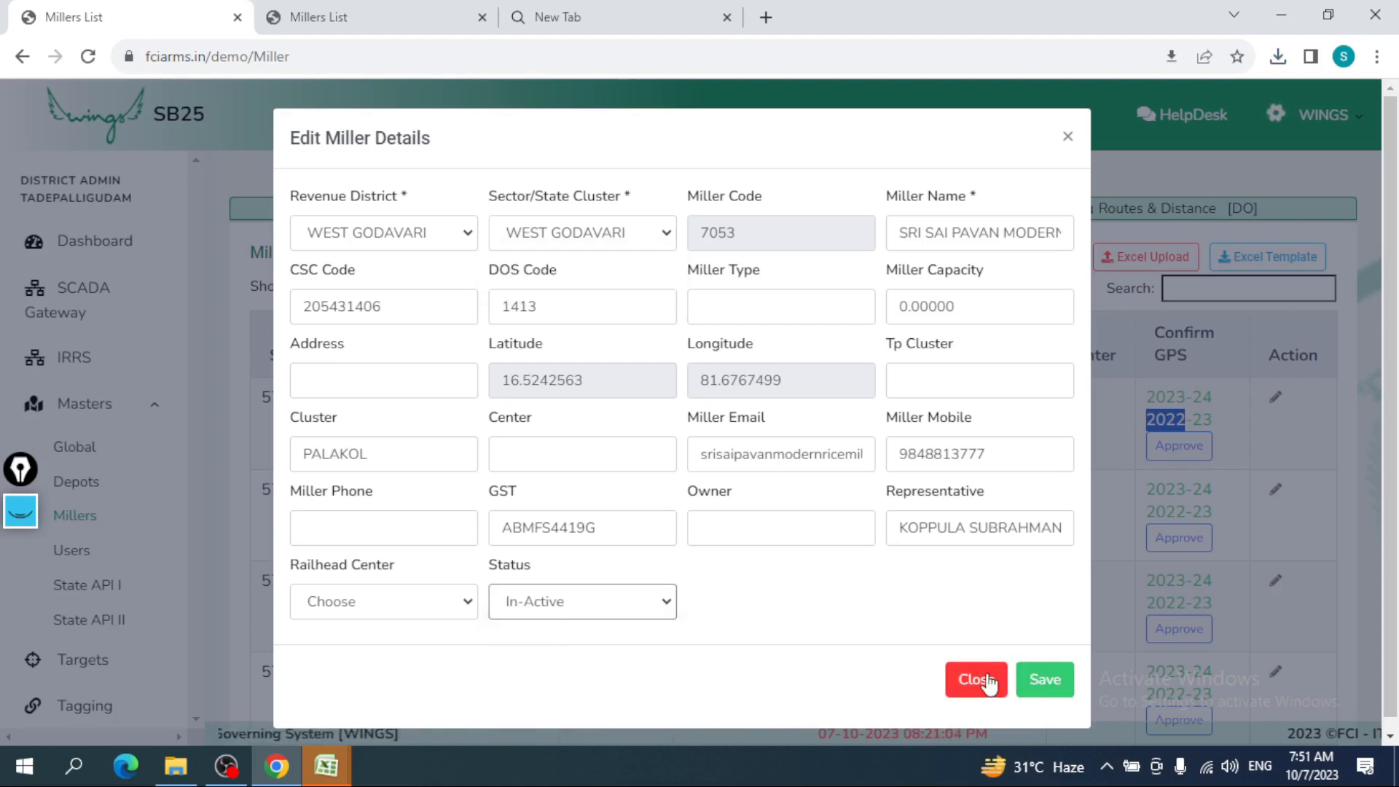
left_click(1045, 681)
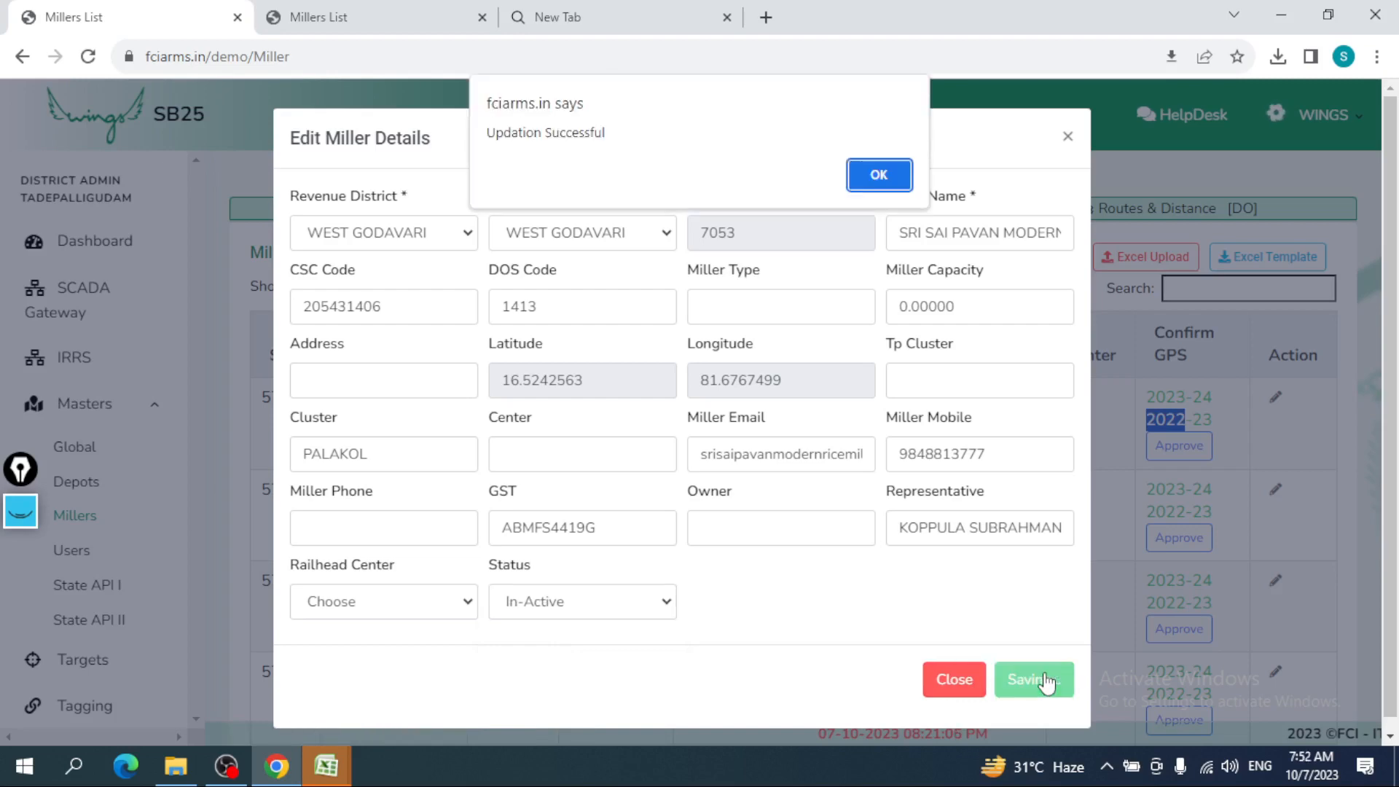
left_click(879, 184)
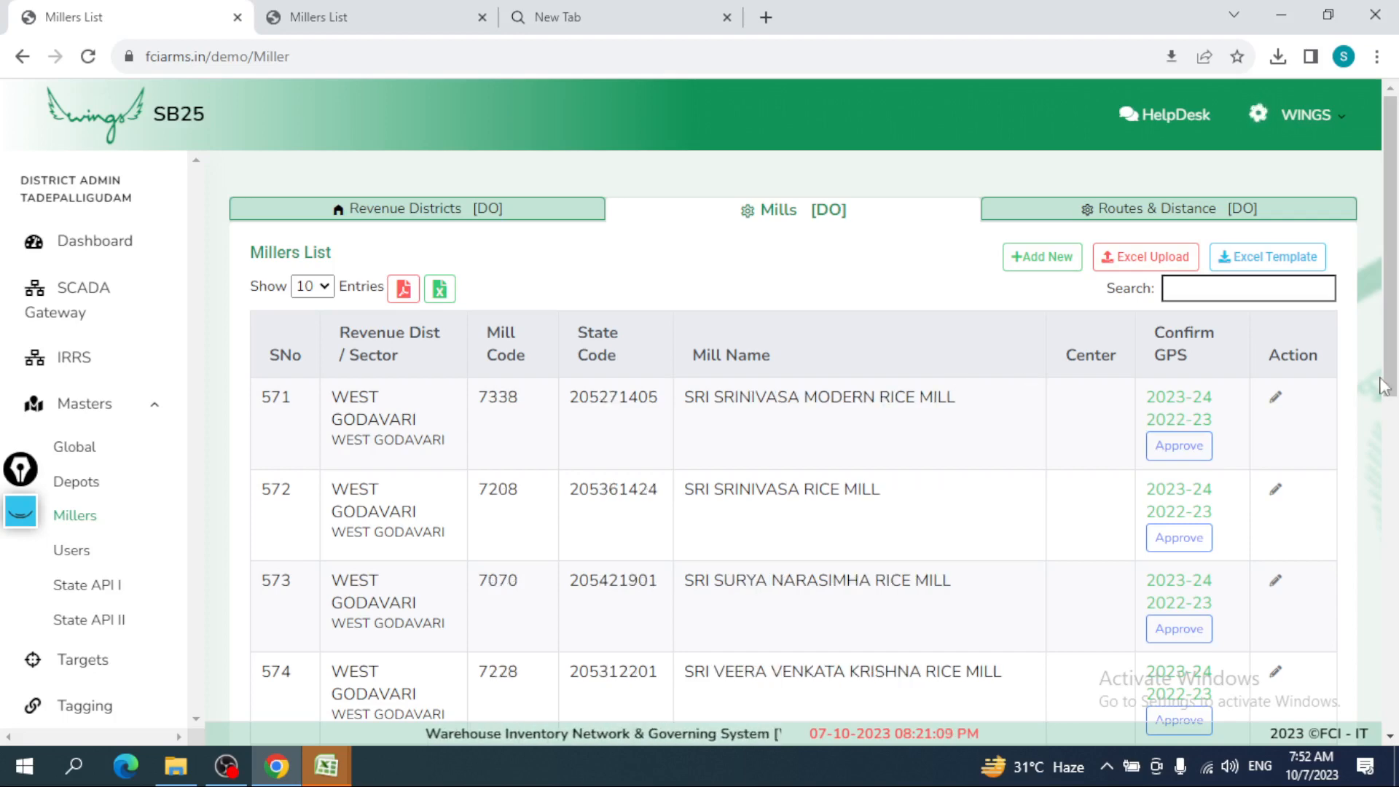
- Go to page 60 to check the inactive mill in row 592, then open Routes & Distance
scroll(1391, 382, "down", 10)
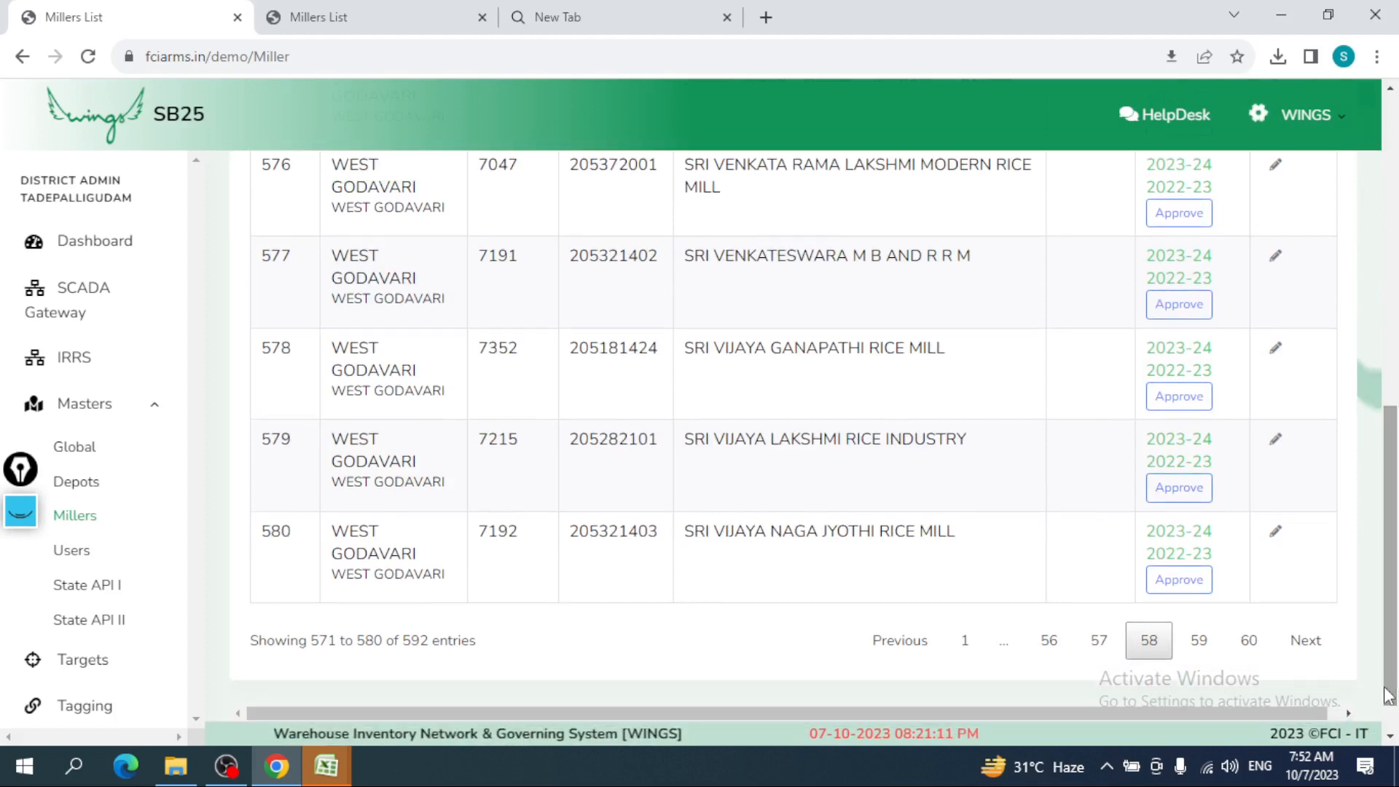
left_click(1248, 640)
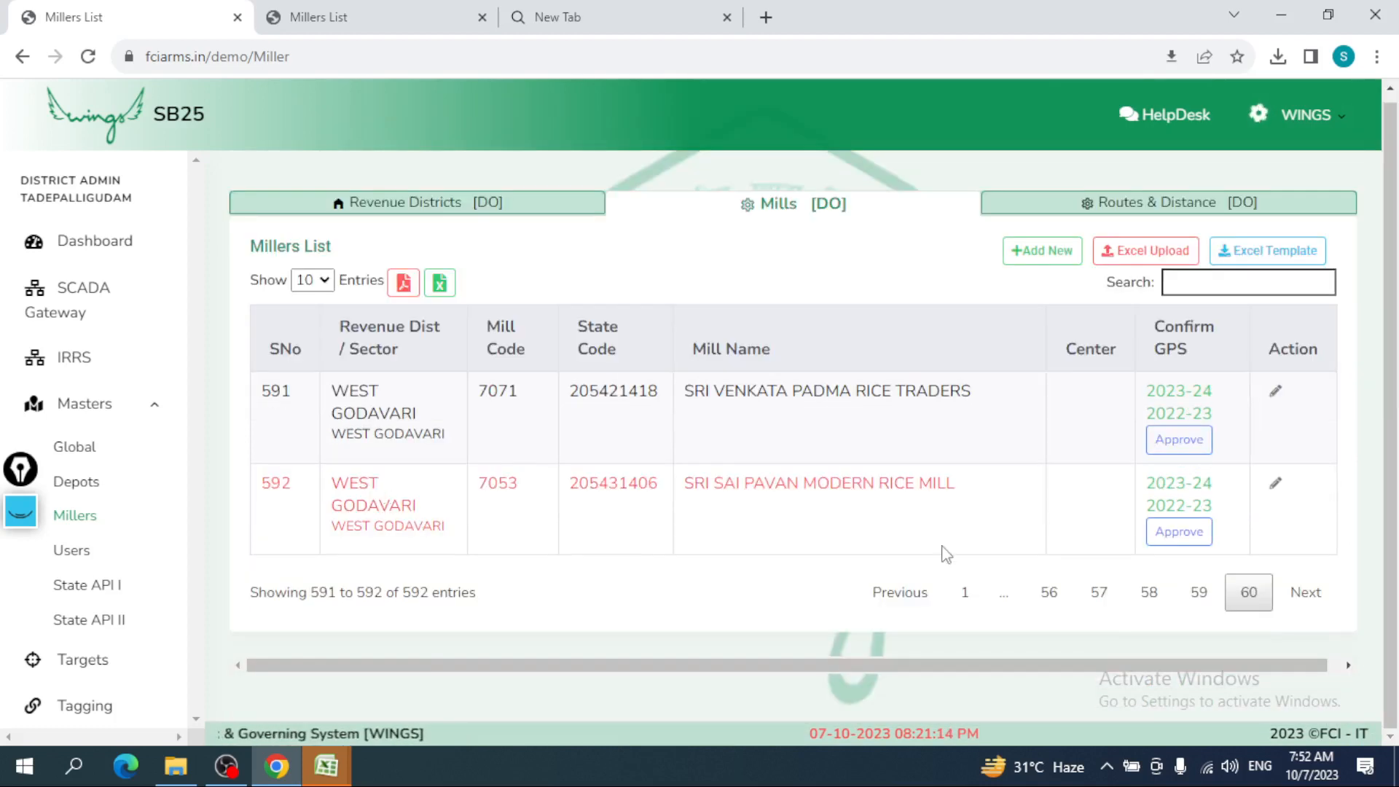
left_click_drag(981, 493, 277, 501)
left_click(254, 491)
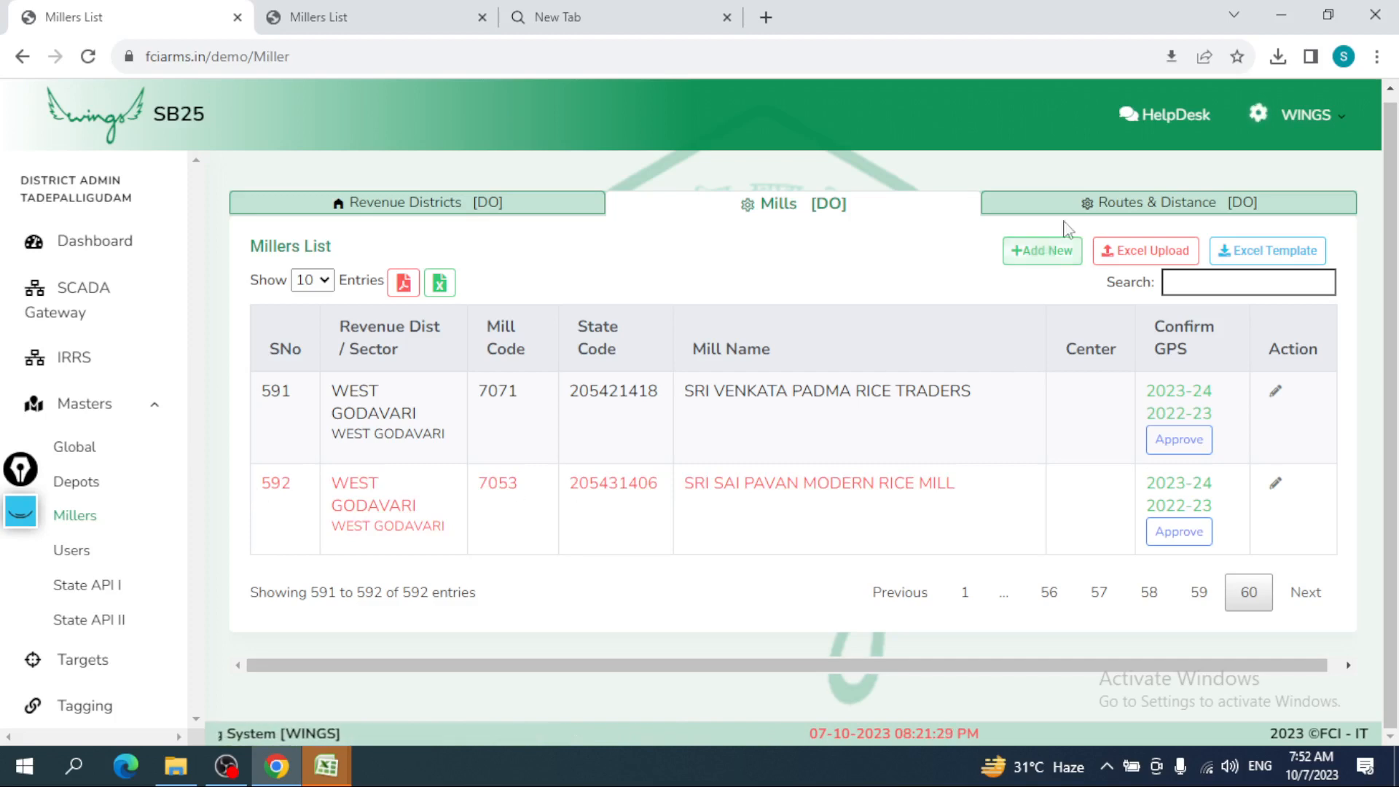
left_click(1146, 206)
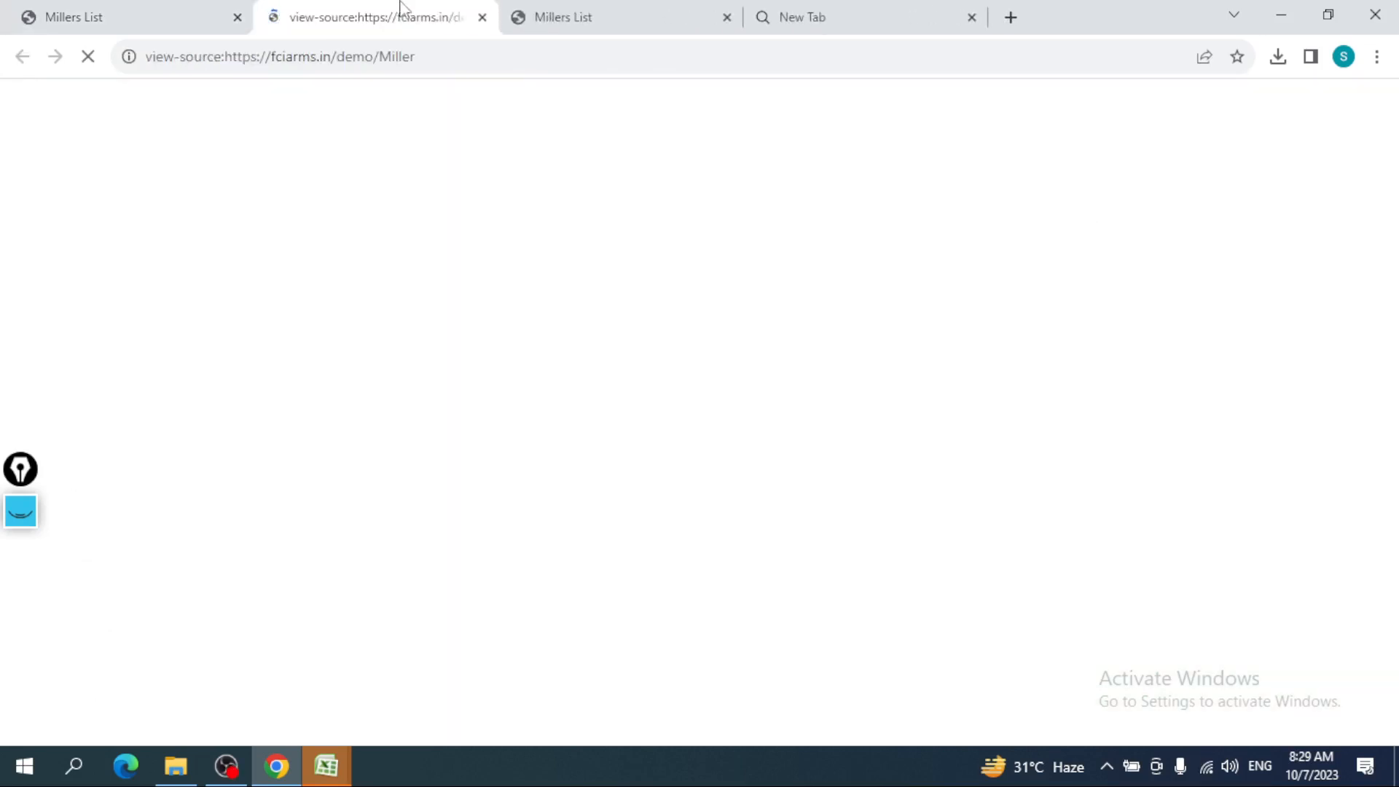
- Select revenue district ELURU, sector ELURU and mill 291 - 7305 - VENKATARAMA AGRO INDUSTRIES
left_click(128, 10)
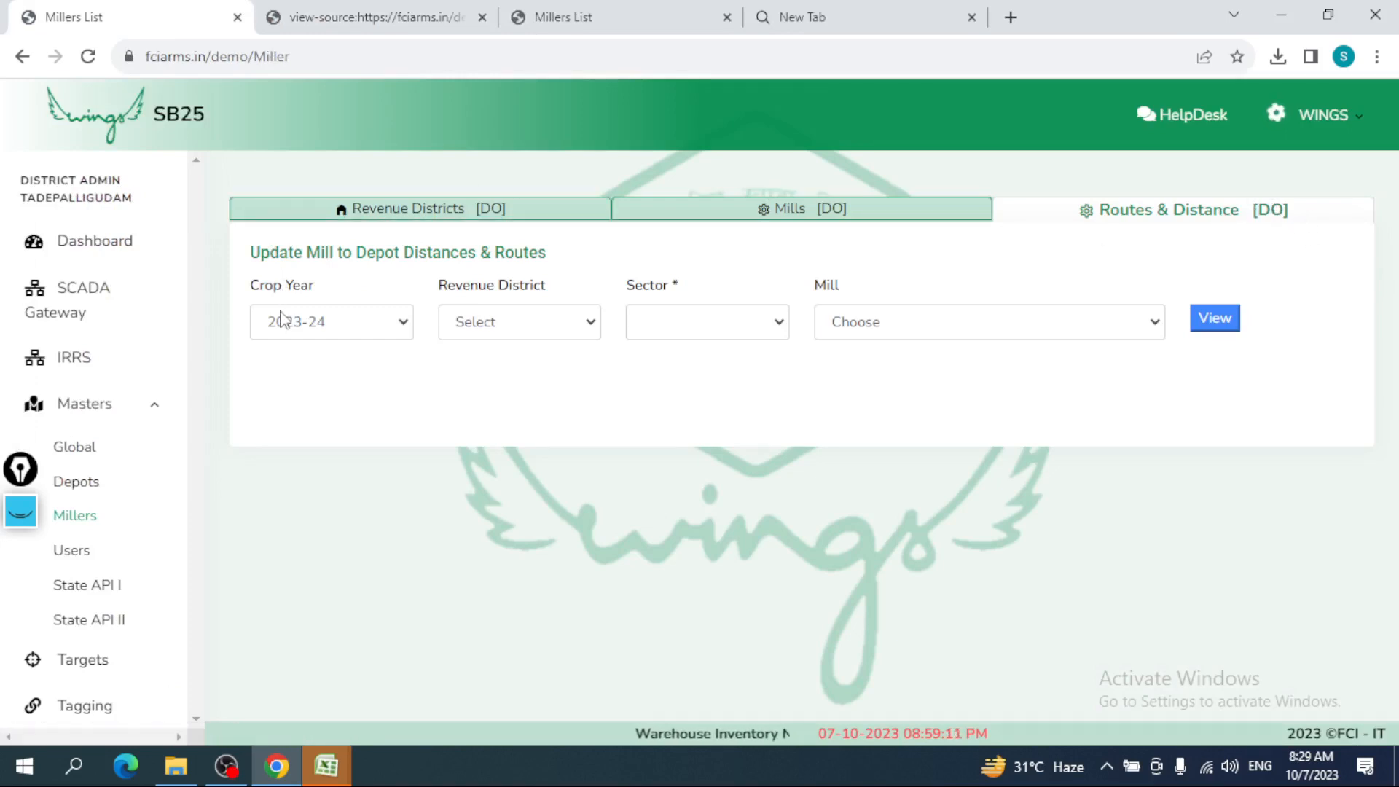
left_click(469, 328)
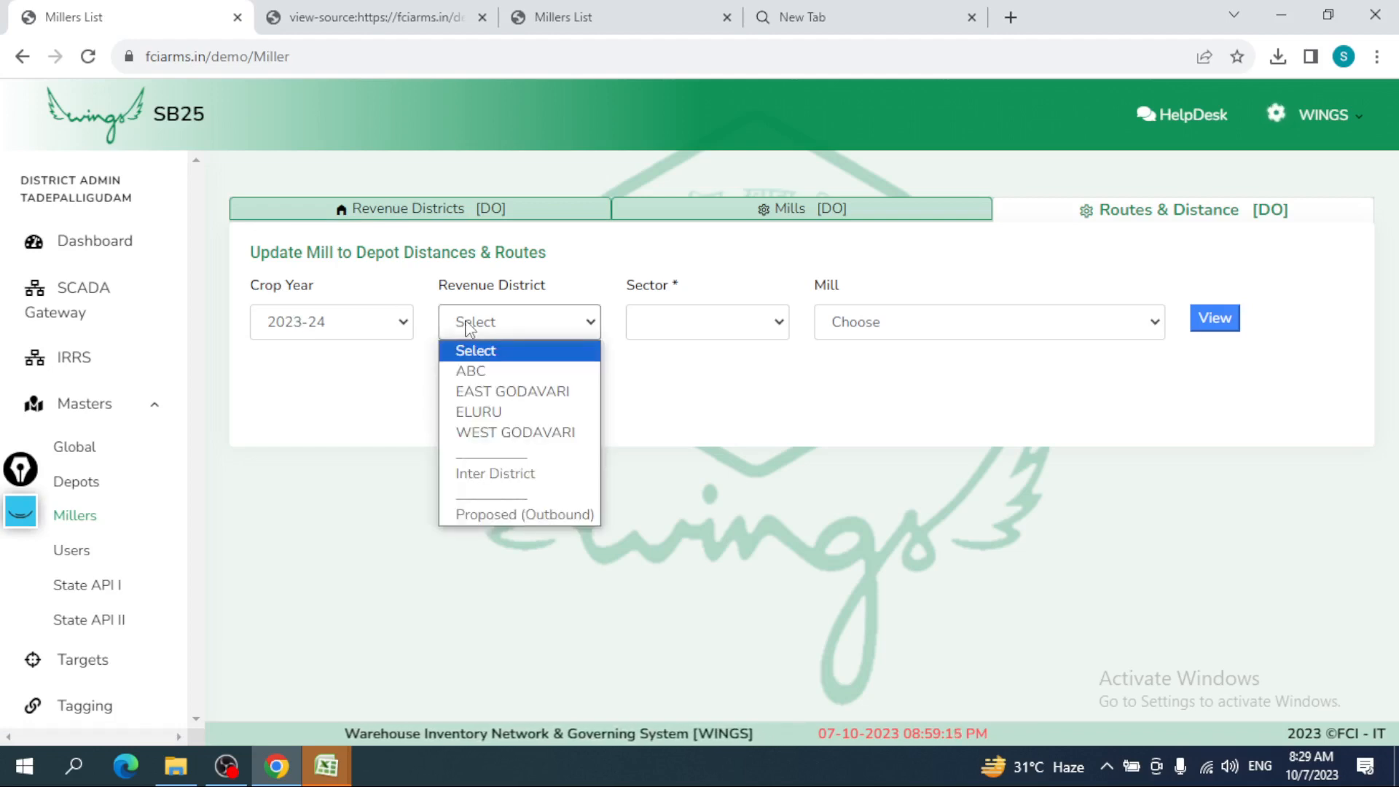
left_click(512, 412)
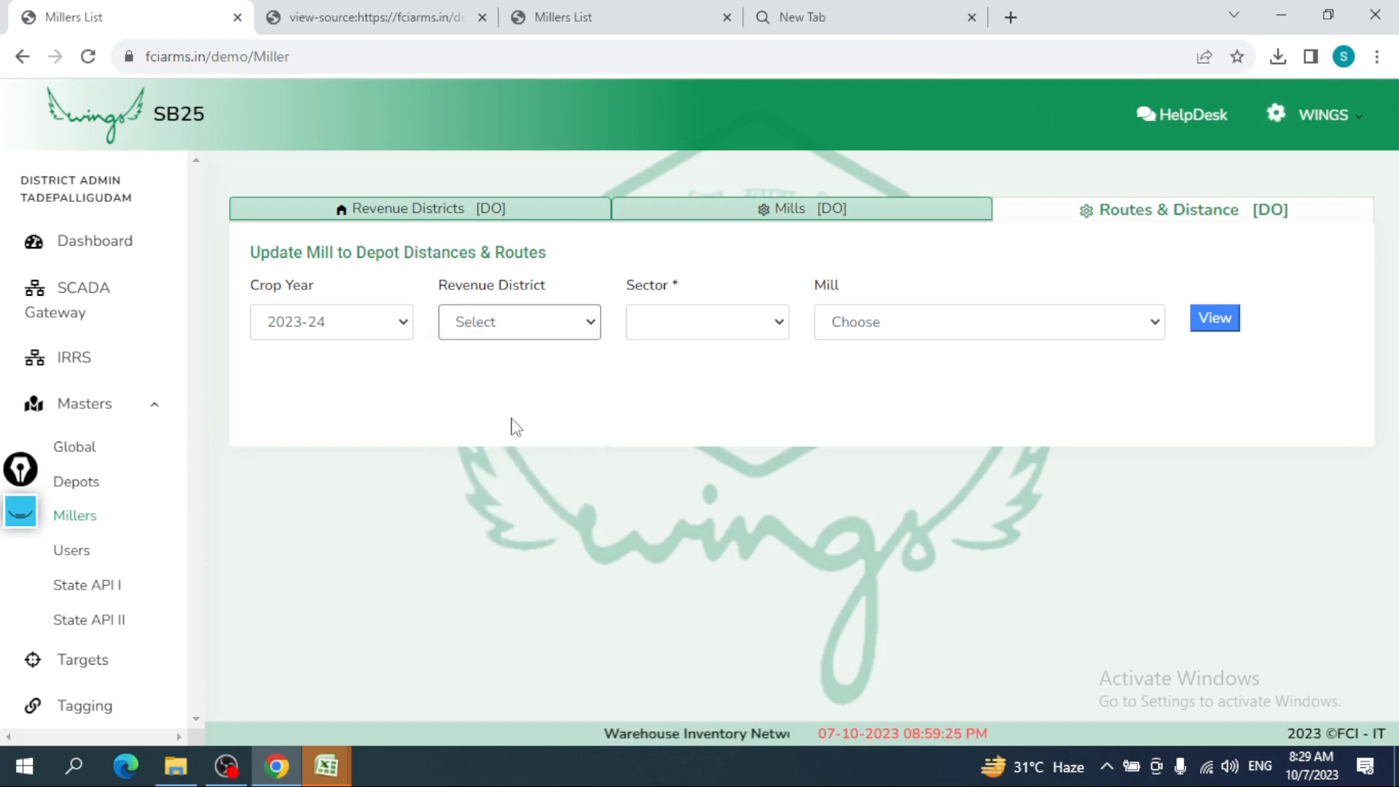
left_click(728, 337)
left_click(719, 373)
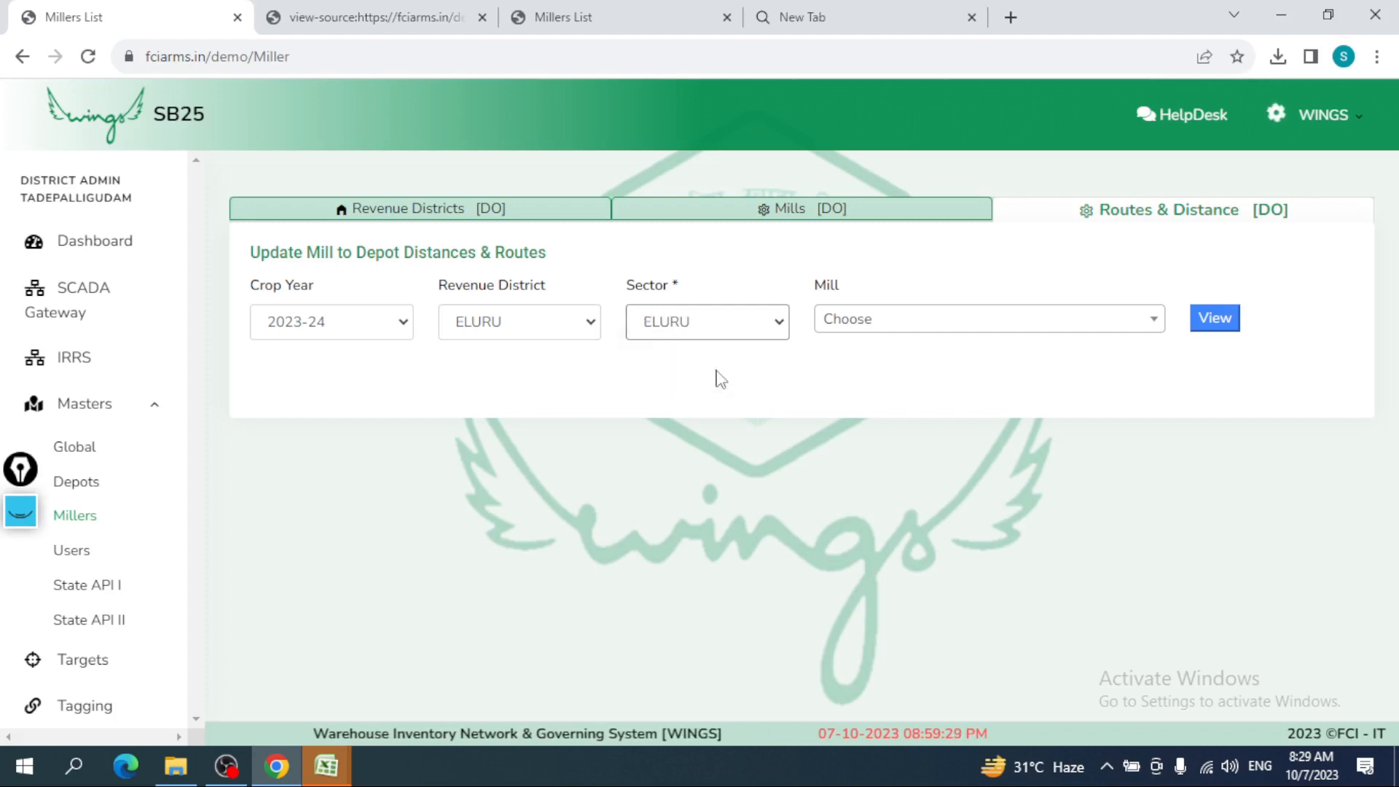
left_click(908, 324)
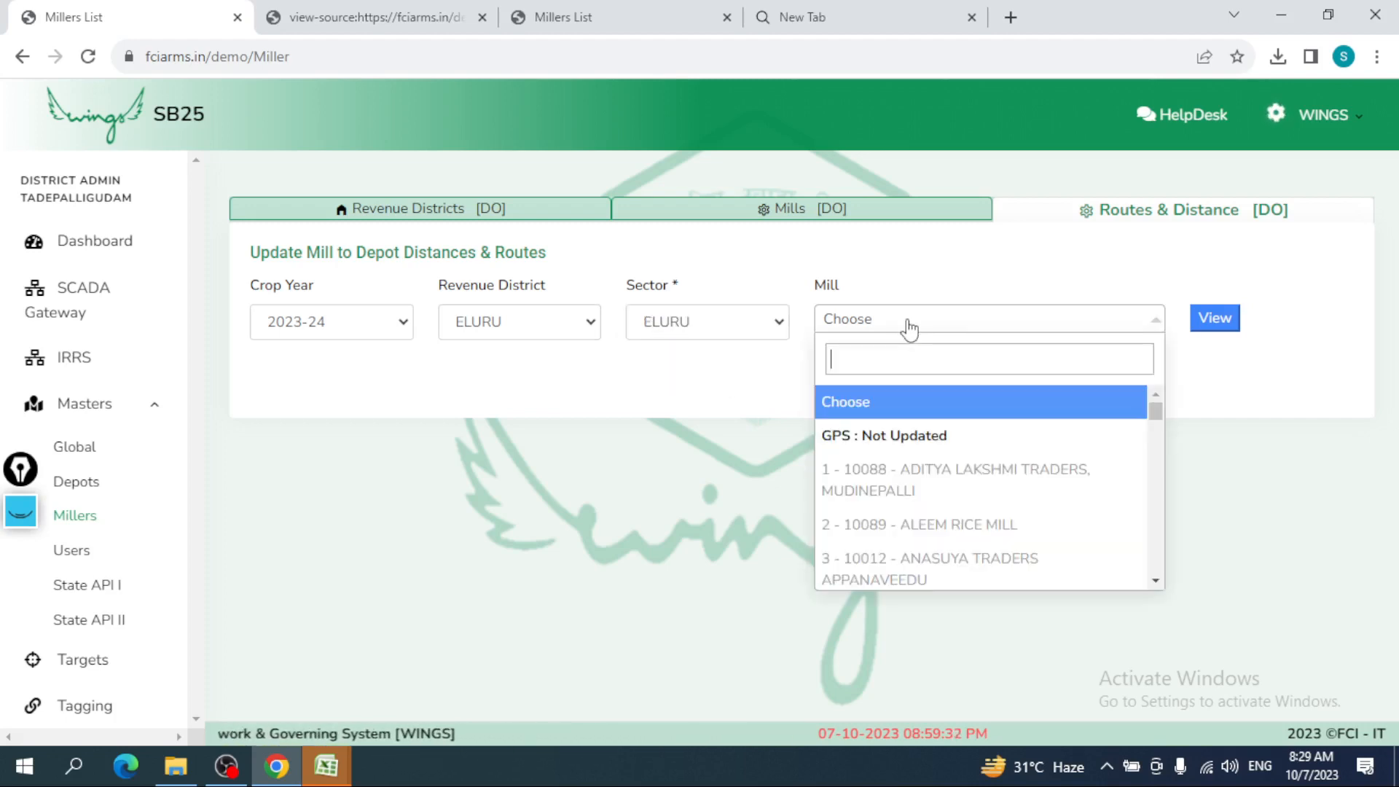
left_click(908, 325)
left_click(909, 325)
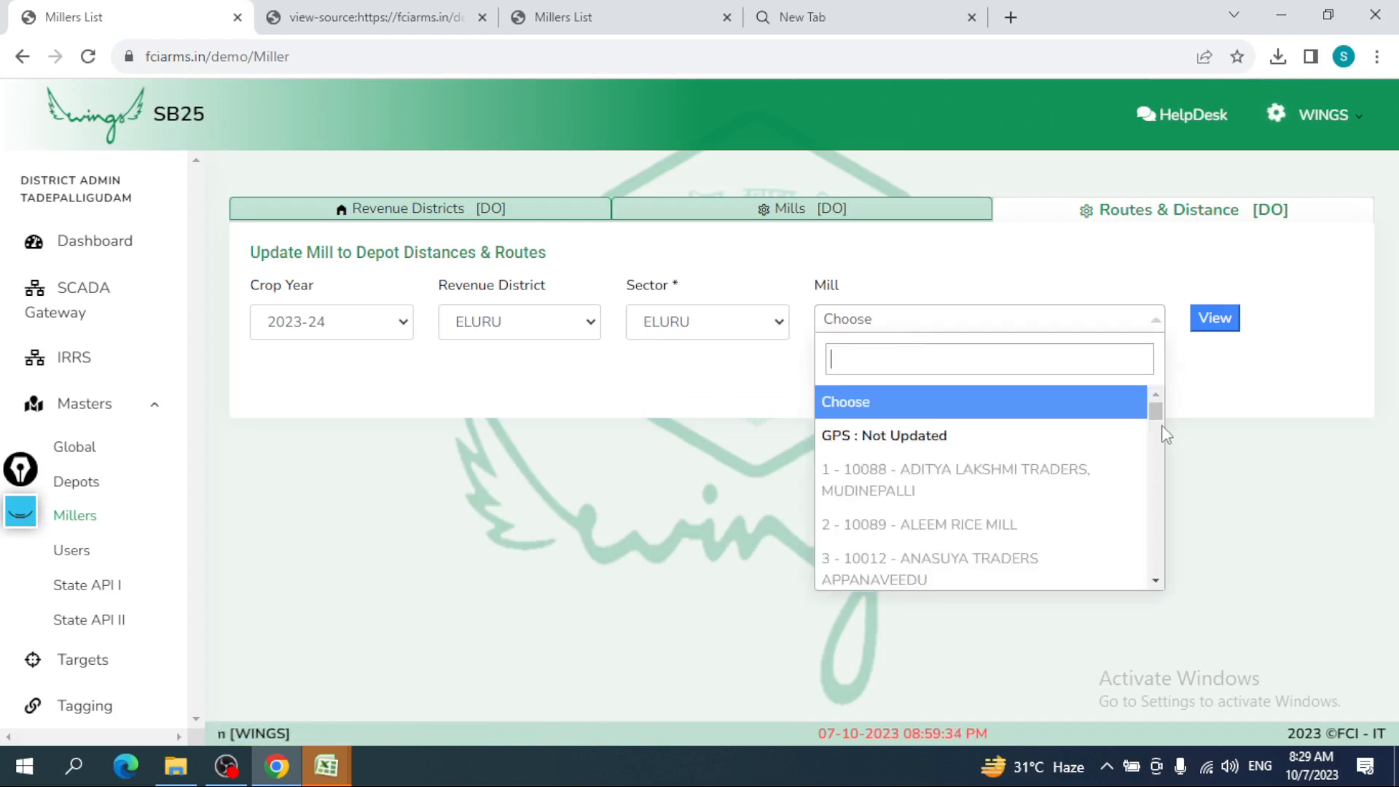
left_click_drag(1161, 415, 1166, 583)
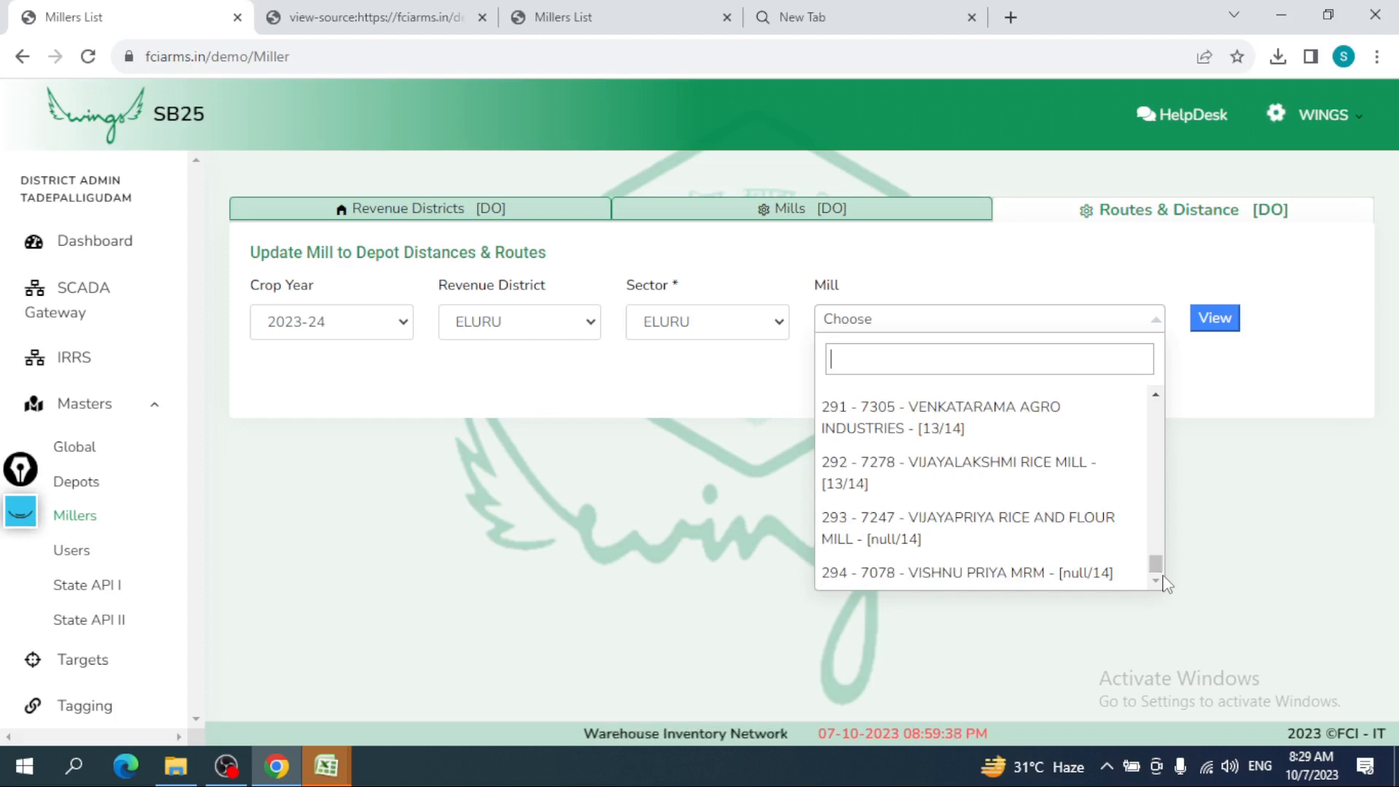
left_click(1047, 438)
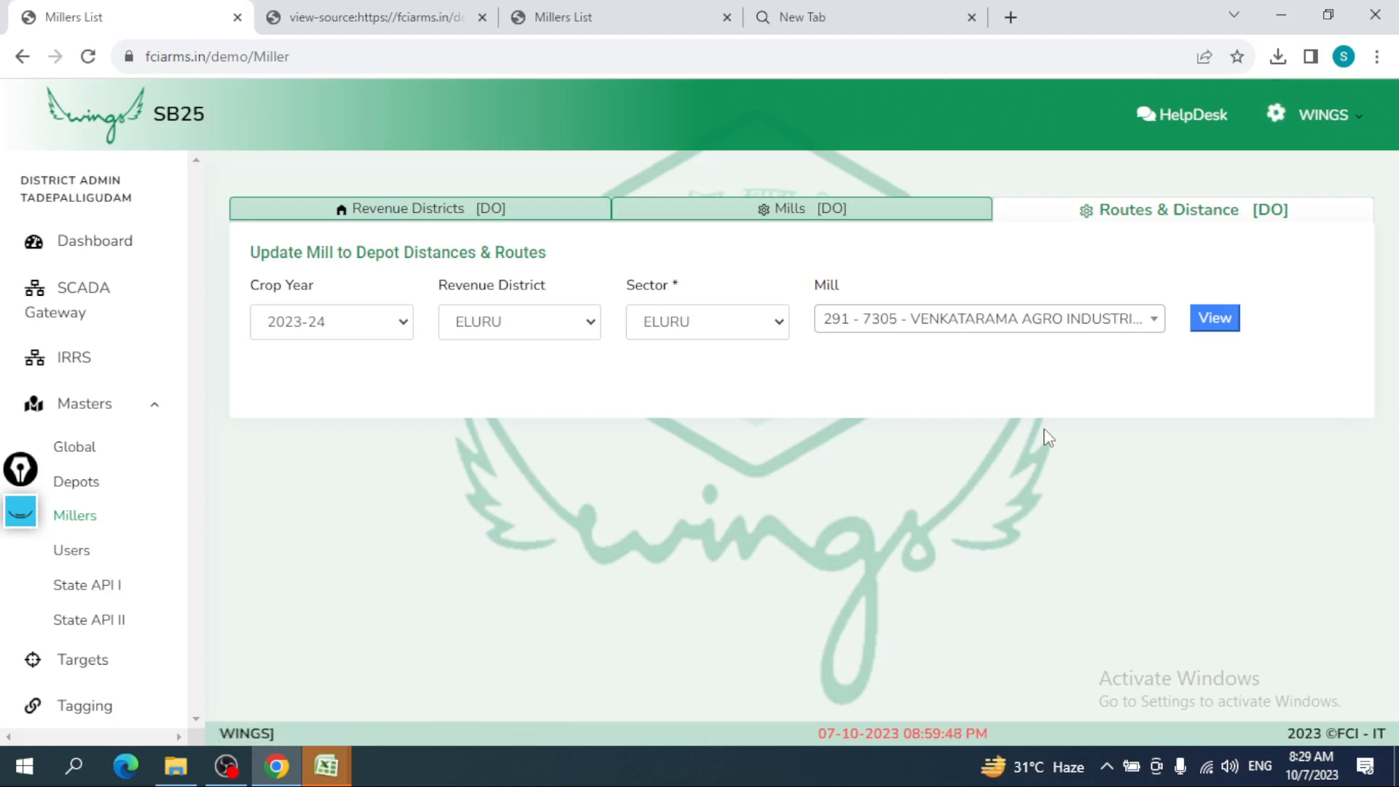
- Load VENKATARAMA AGRO INDUSTRIES' depot routes and scroll through every depot distance, e.g. SWC KALIDINDI OWN 18.672 km
left_click(1222, 327)
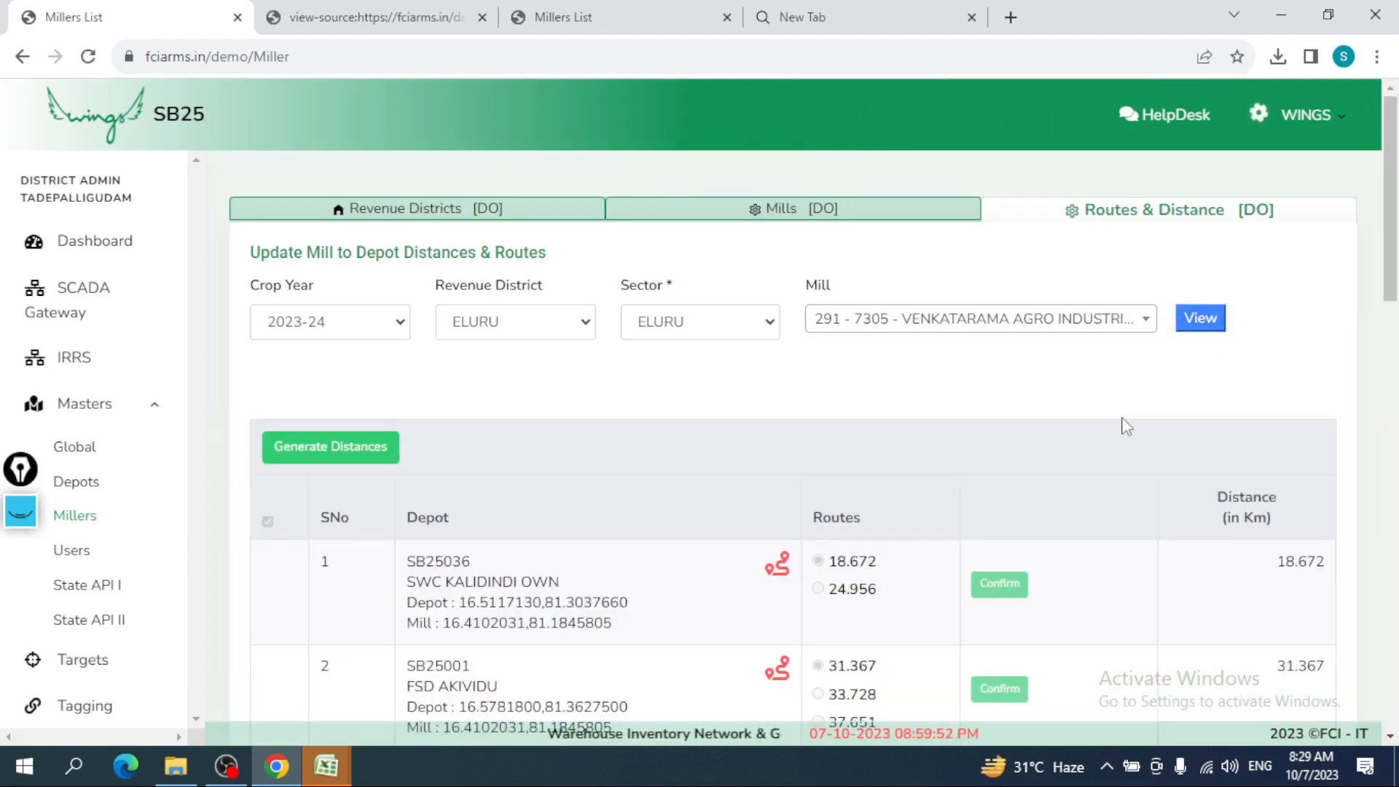
scroll(1126, 426, "down", 1)
scroll(1125, 426, "down", 15)
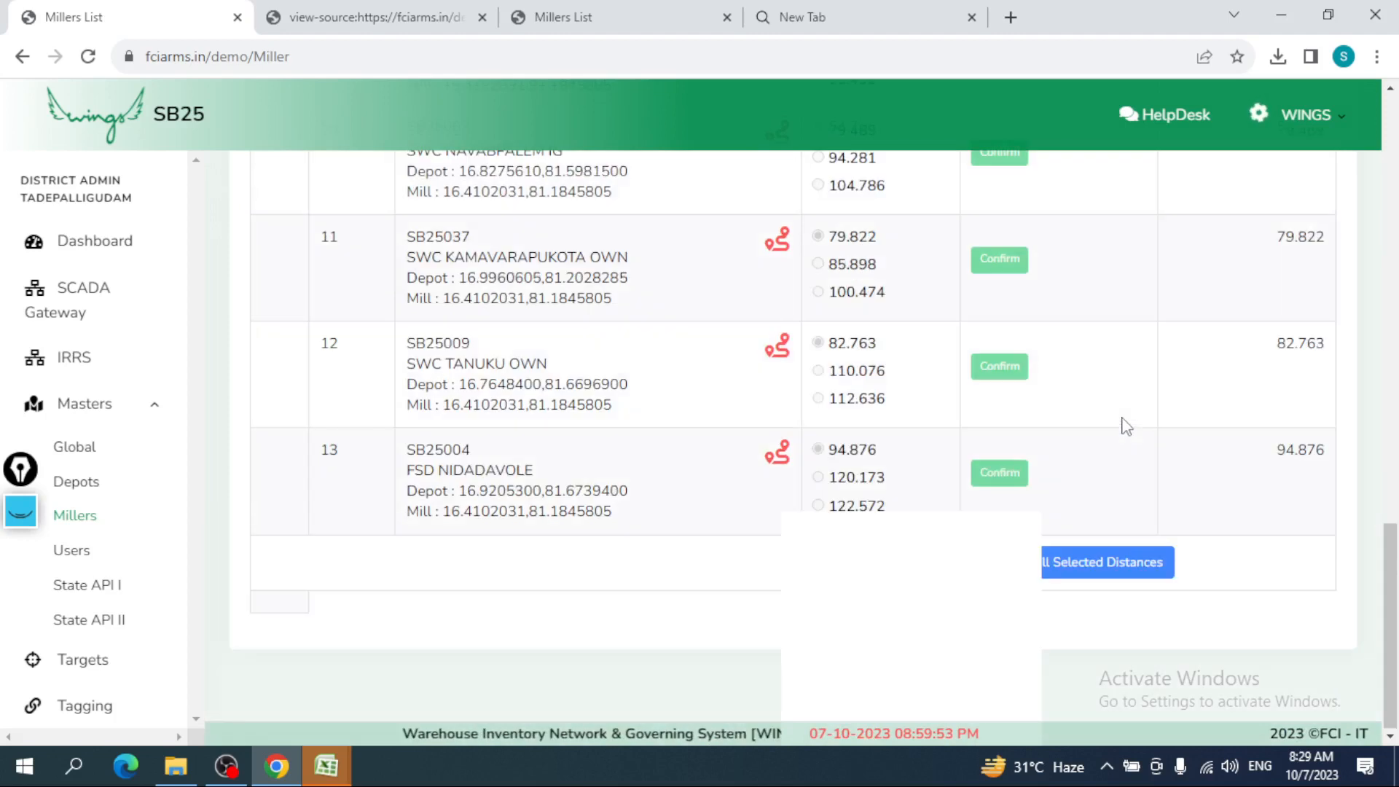
scroll(1125, 426, "up", 15)
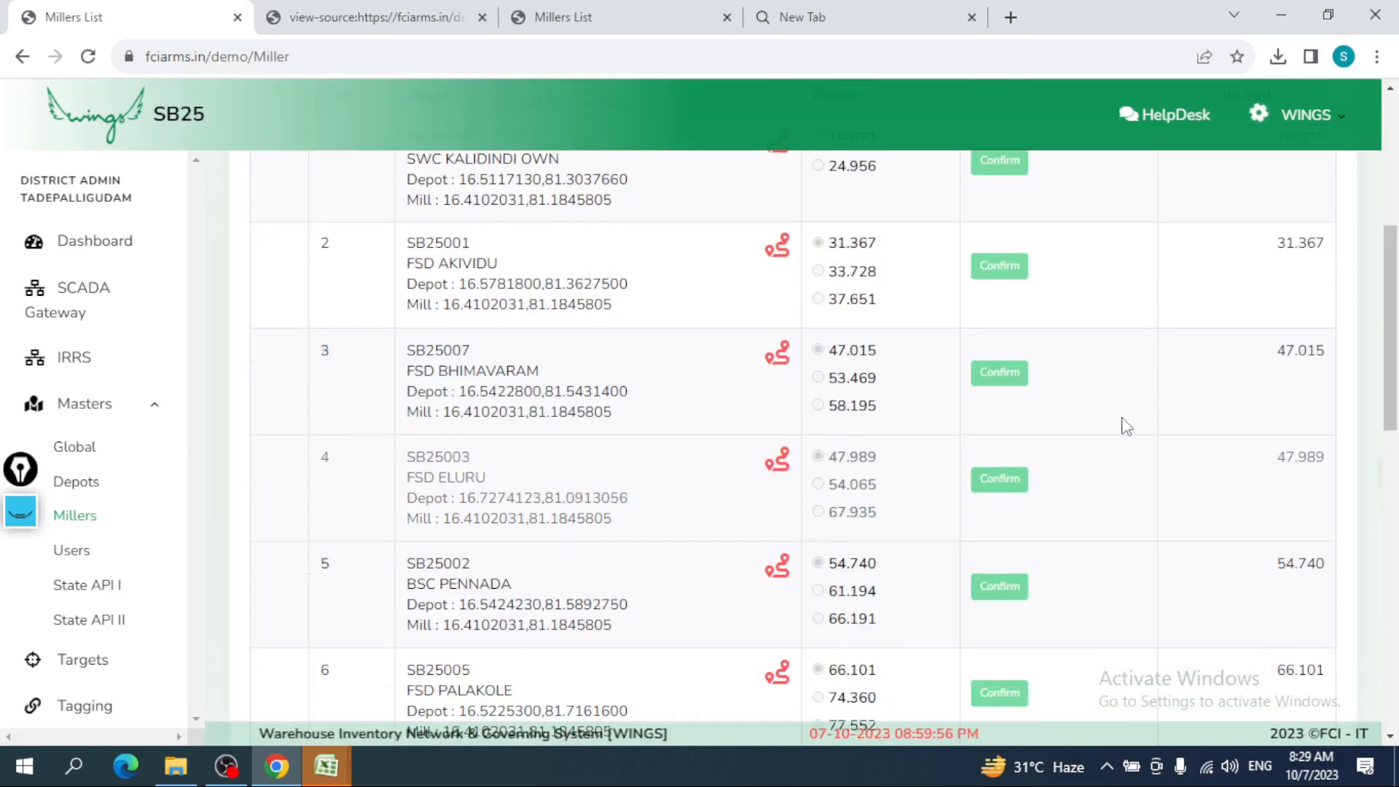
scroll(1125, 426, "up", 3)
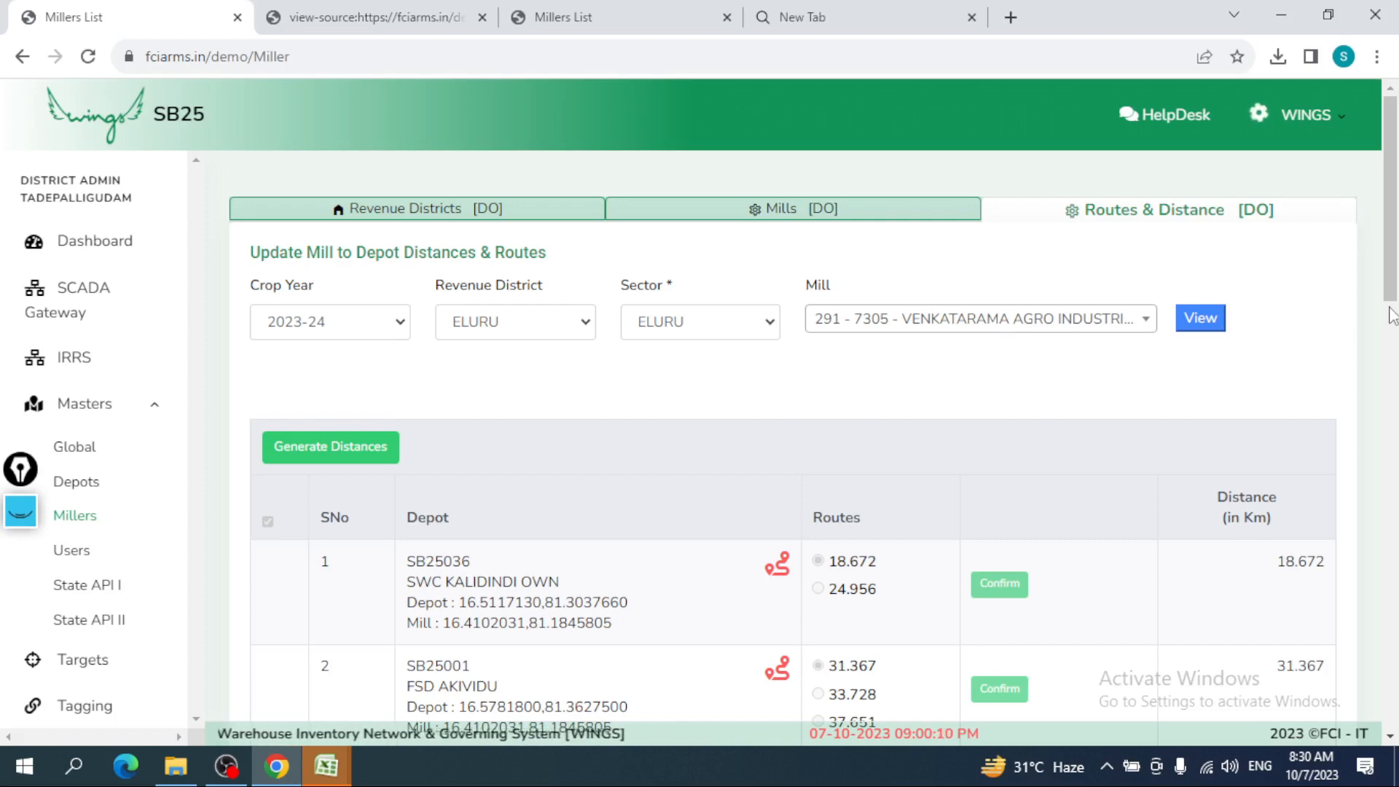
left_click_drag(1391, 291, 1395, 466)
scroll(597, 96, "up", 2)
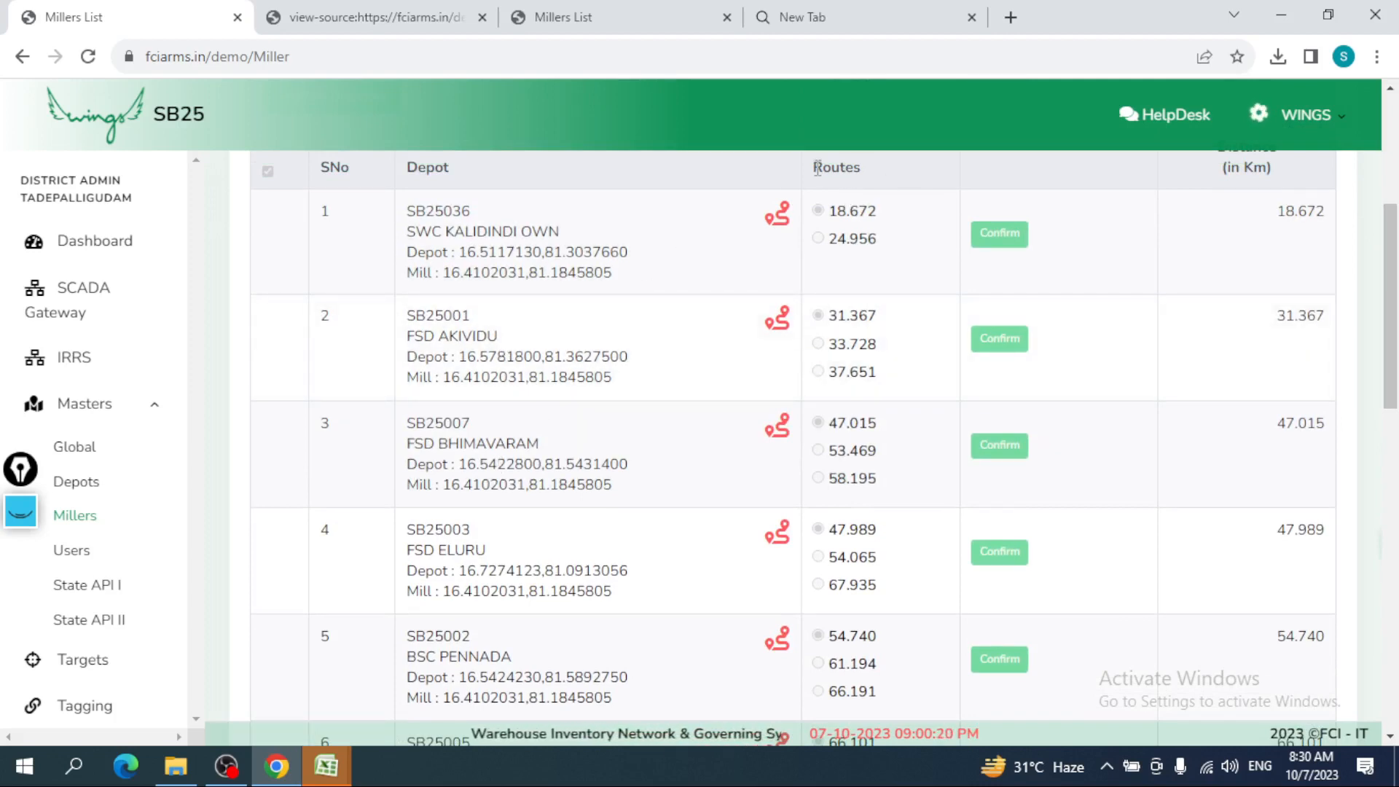
left_click_drag(816, 167, 868, 159)
left_click(868, 159)
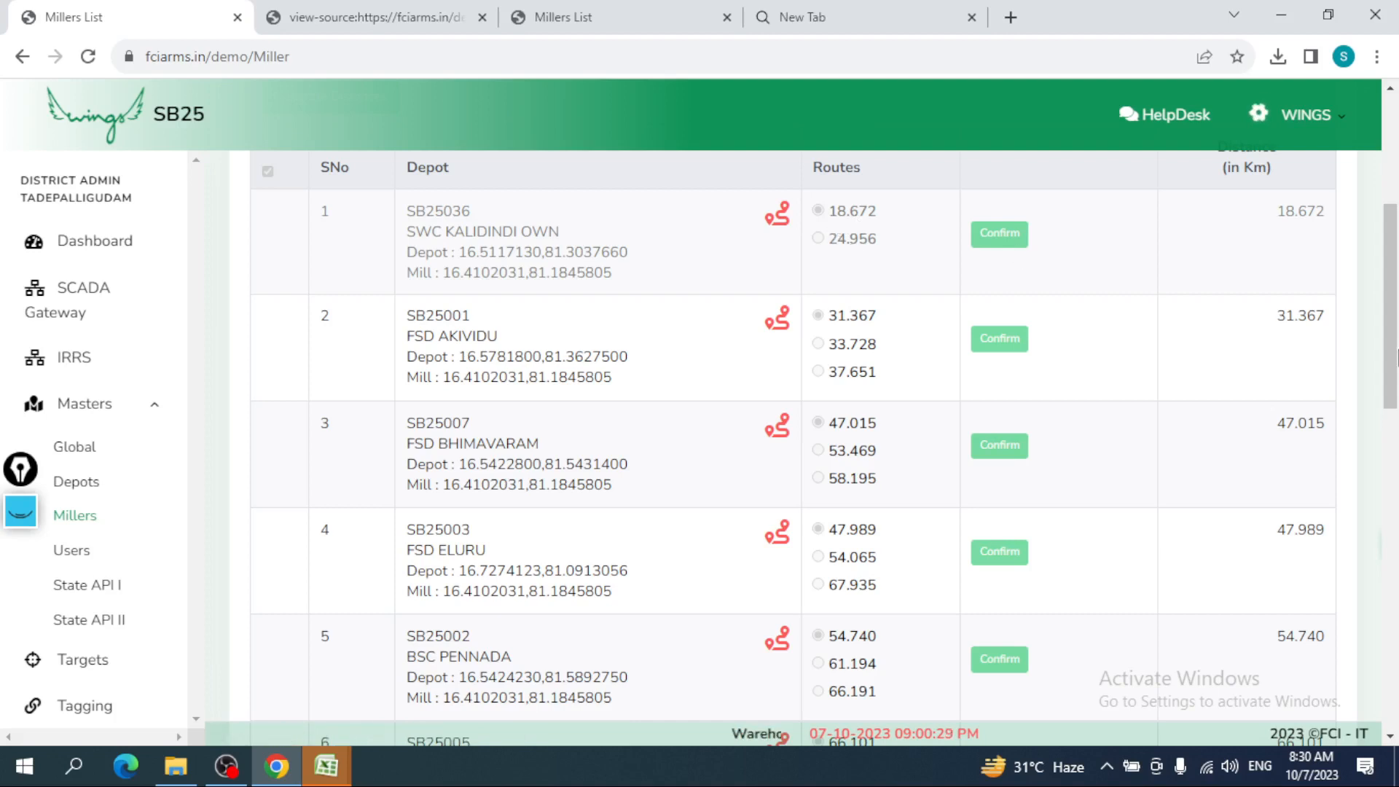
scroll(1397, 357, "up", 2)
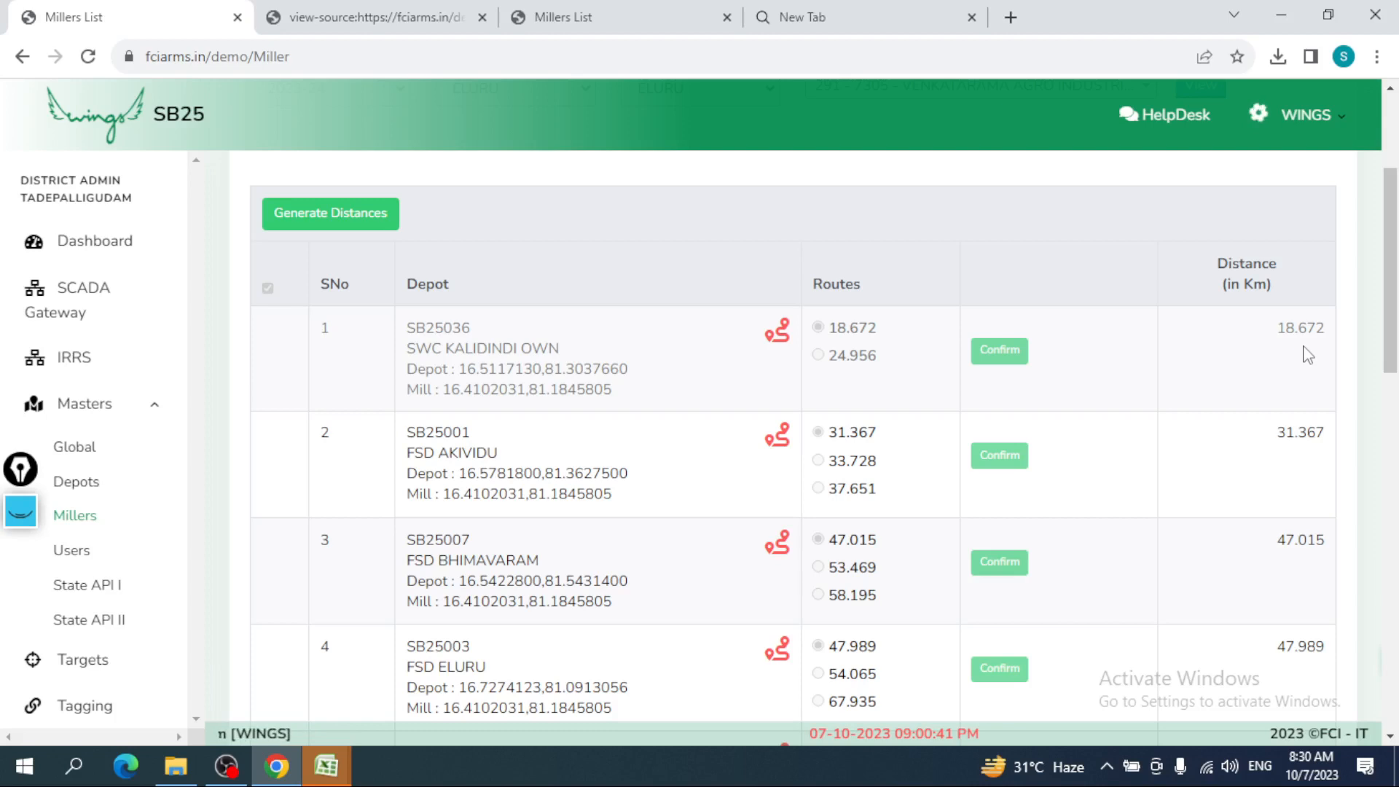
left_click(778, 334)
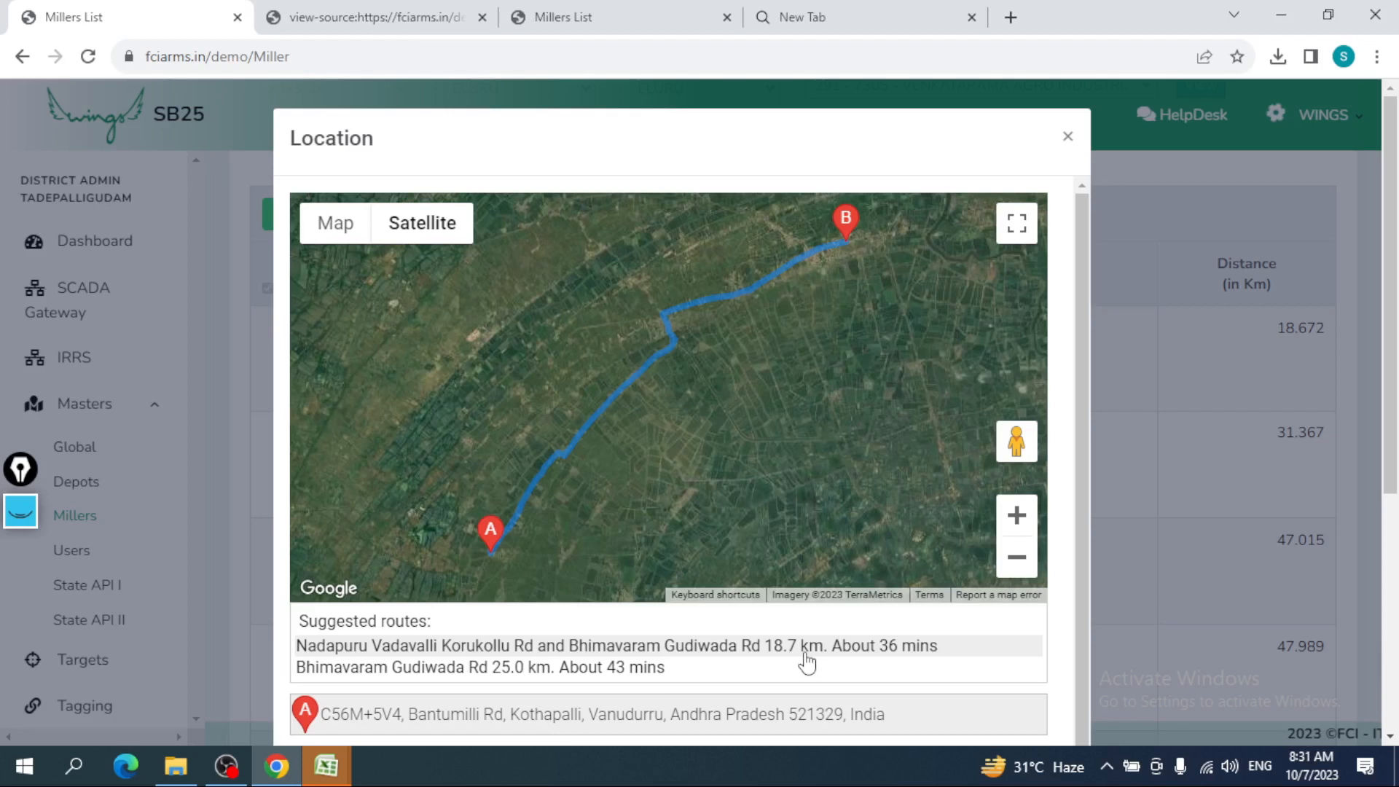
scroll(807, 663, "down", 1)
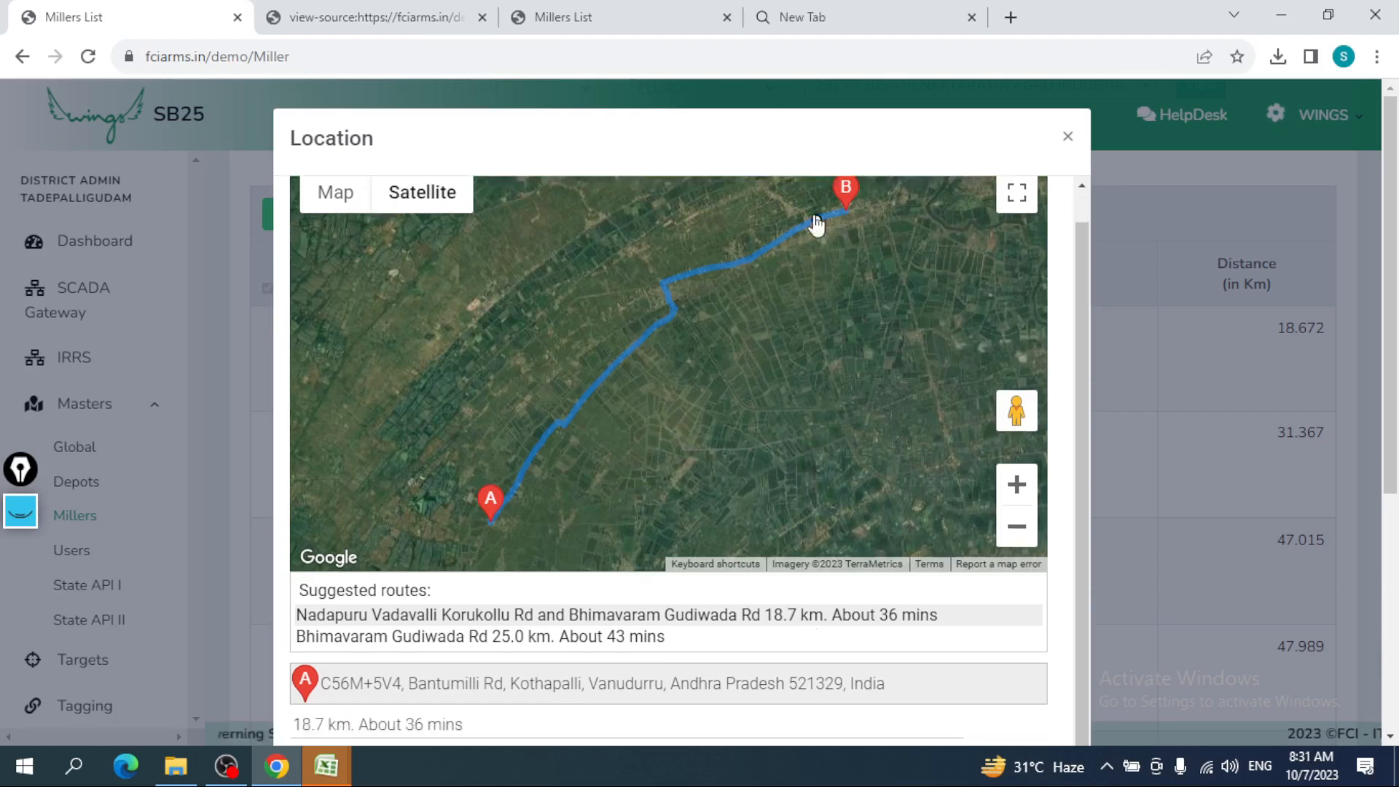
left_click(1158, 134)
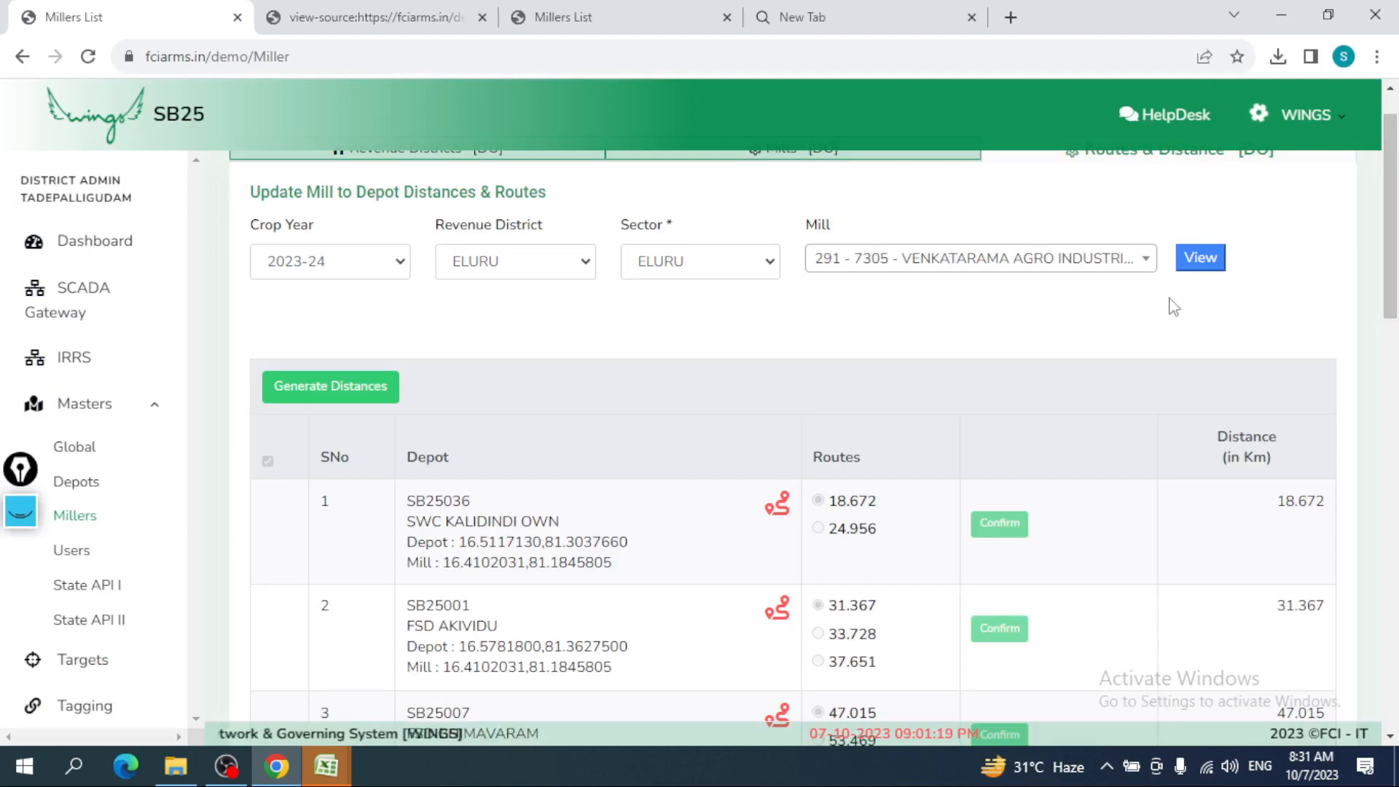
- Select mill 294 - 7078 - VISHNU PRIYA MRM and load its depot list
left_click(1122, 259)
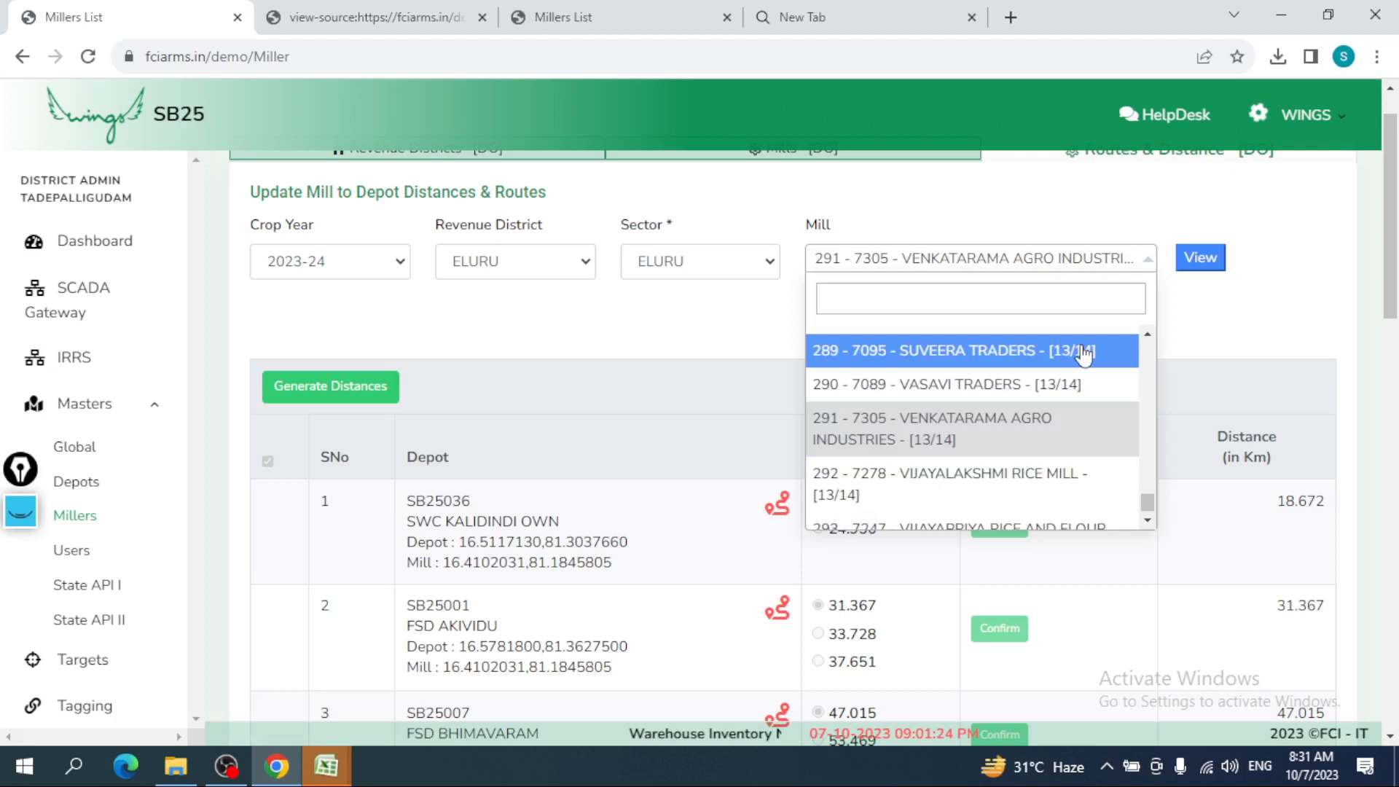
scroll(1030, 509, "down", 1)
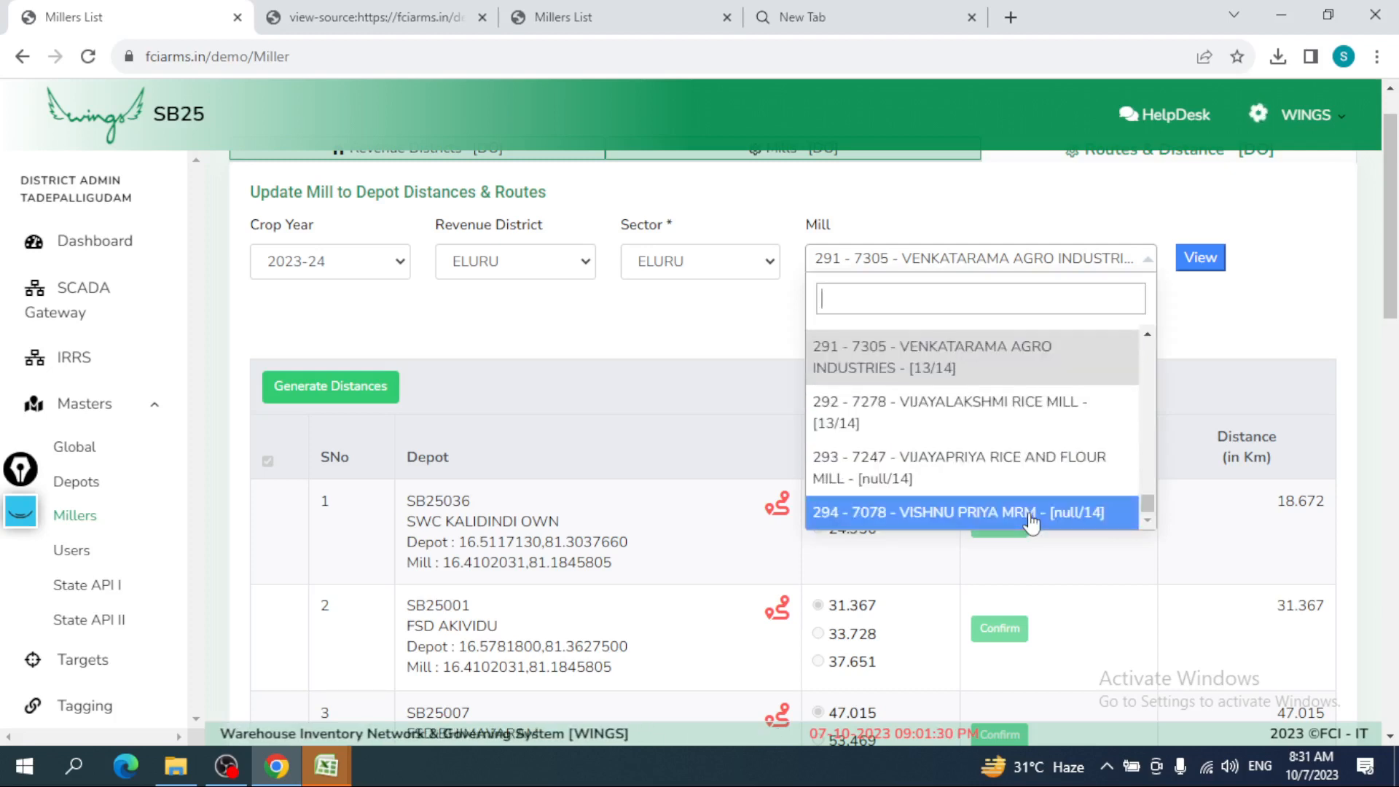
left_click(1031, 512)
left_click(1202, 321)
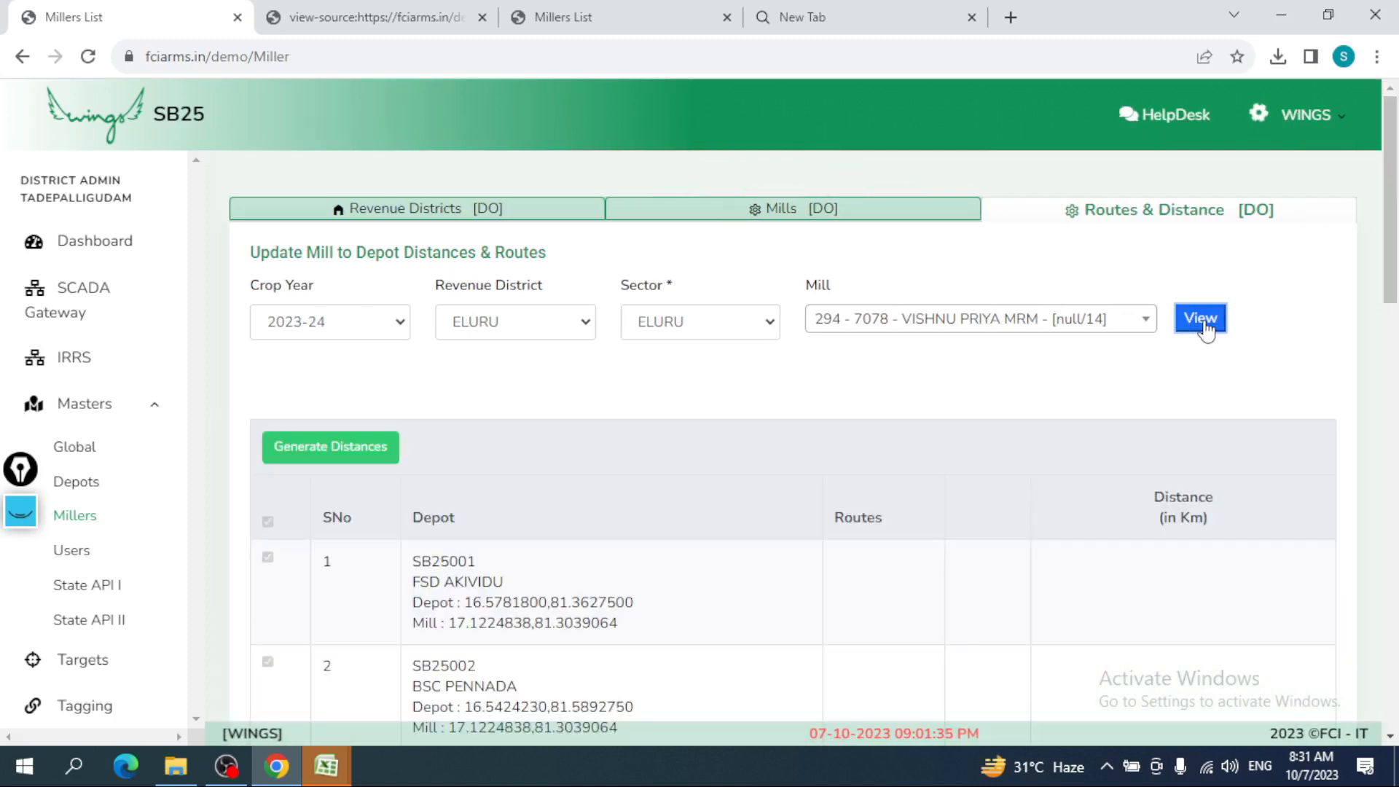
scroll(1393, 328, "down", 2)
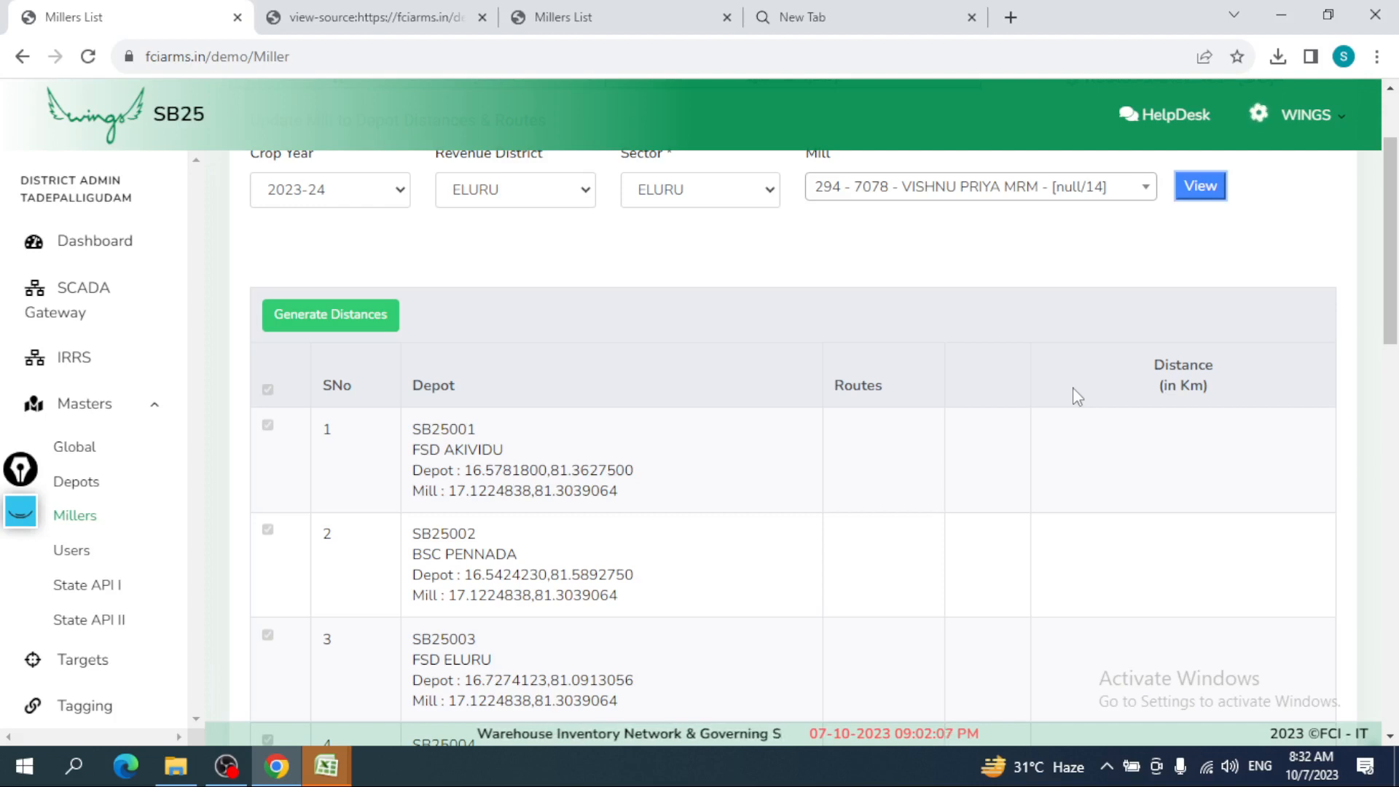
left_click(368, 321)
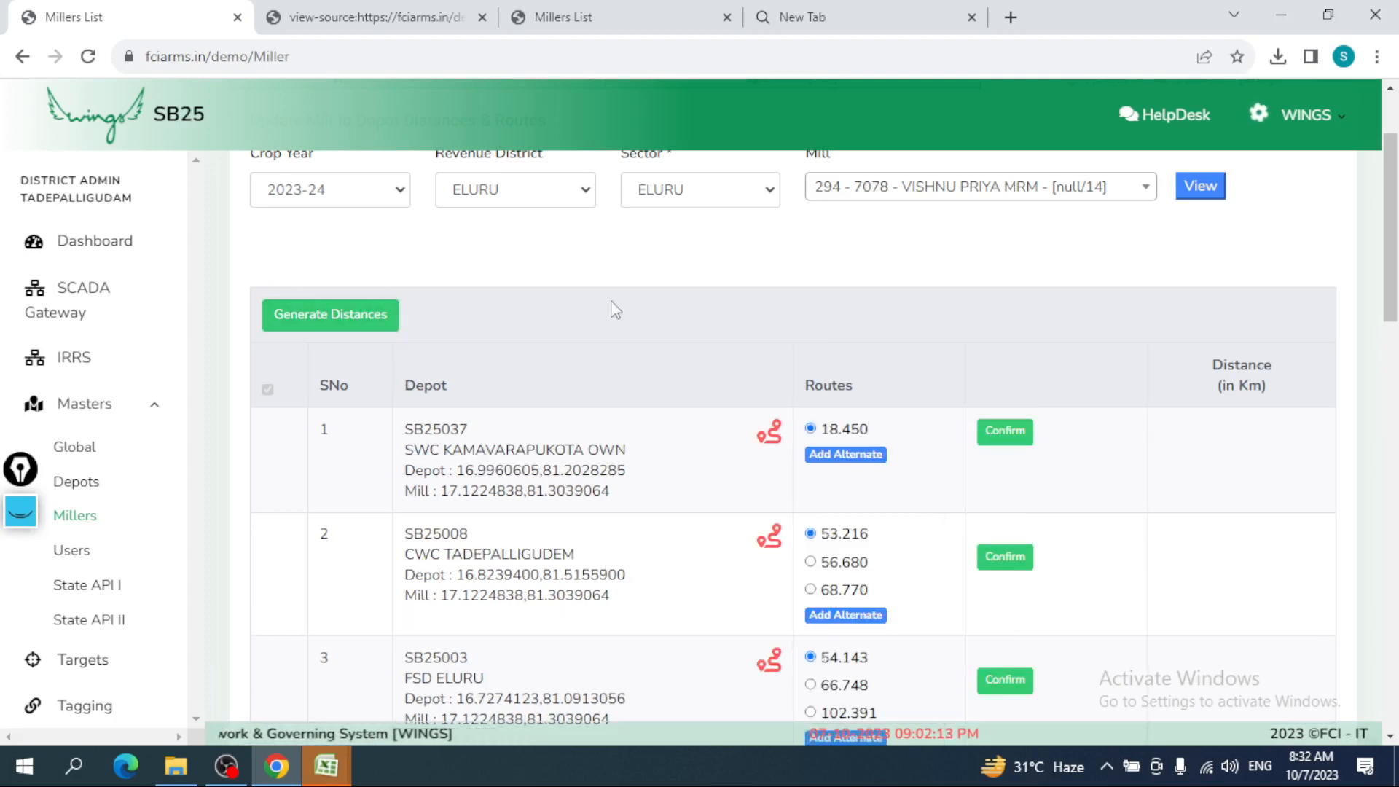
scroll(615, 307, "down", 2)
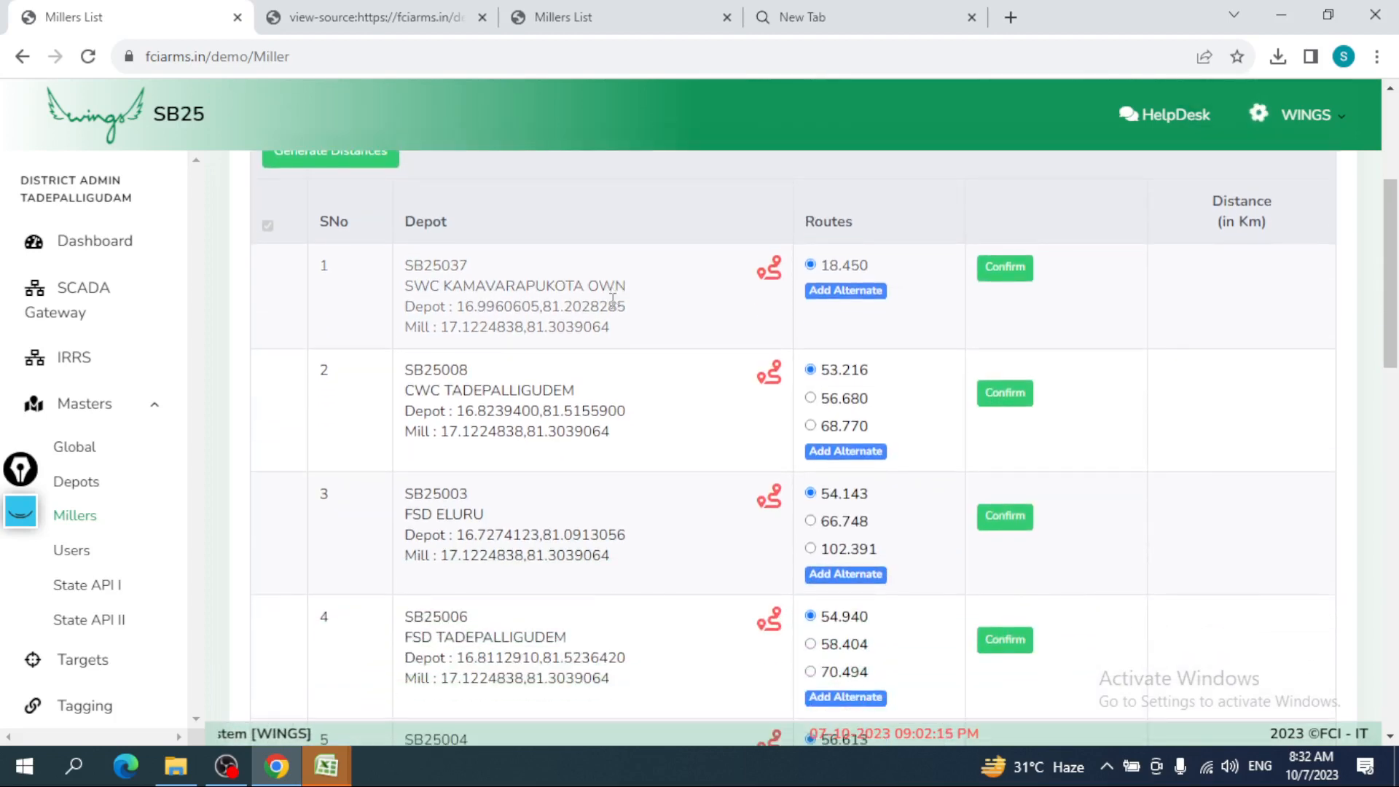
left_click_drag(1391, 287, 1392, 232)
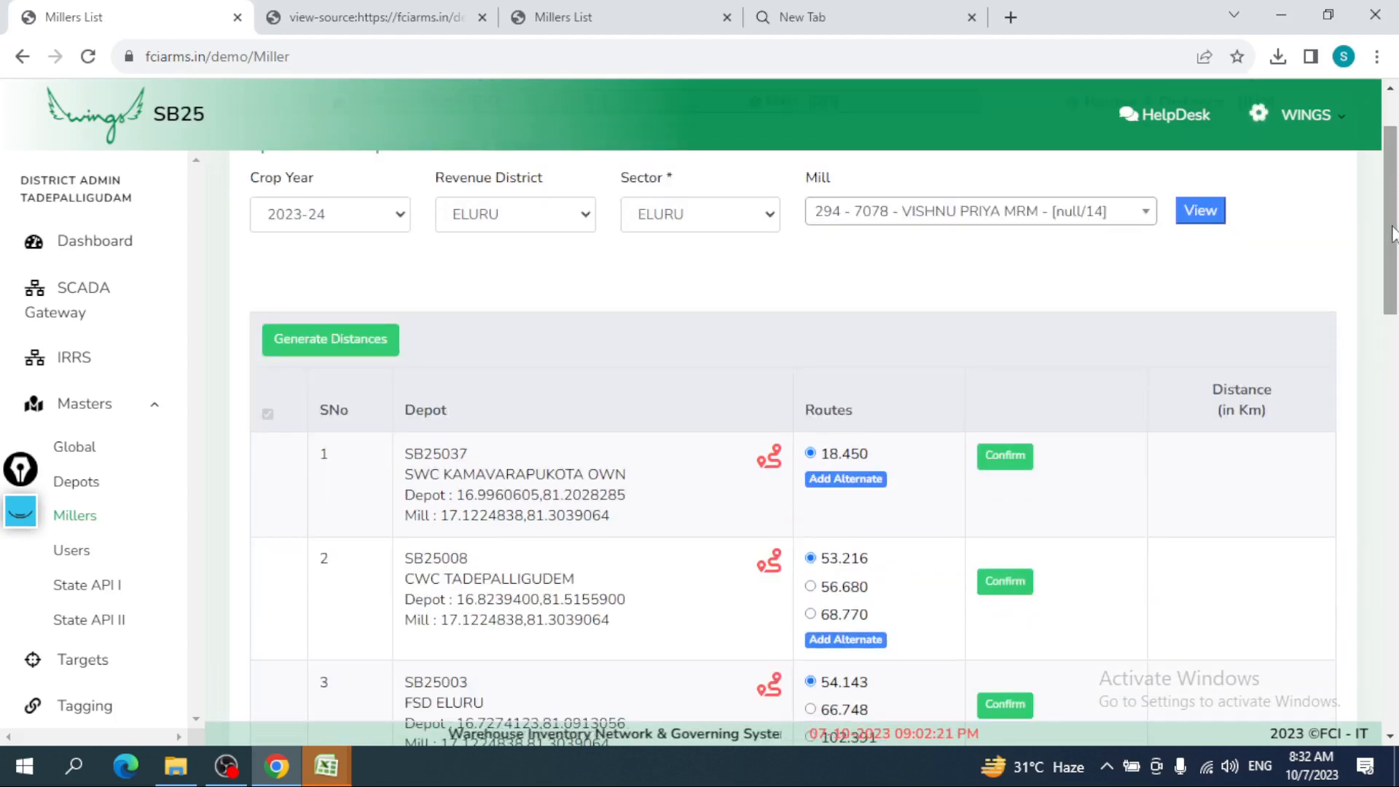
mouse_move(1391, 231)
left_mouse_down()
mouse_move(1396, 651)
mouse_move(1397, 231)
left_mouse_up()
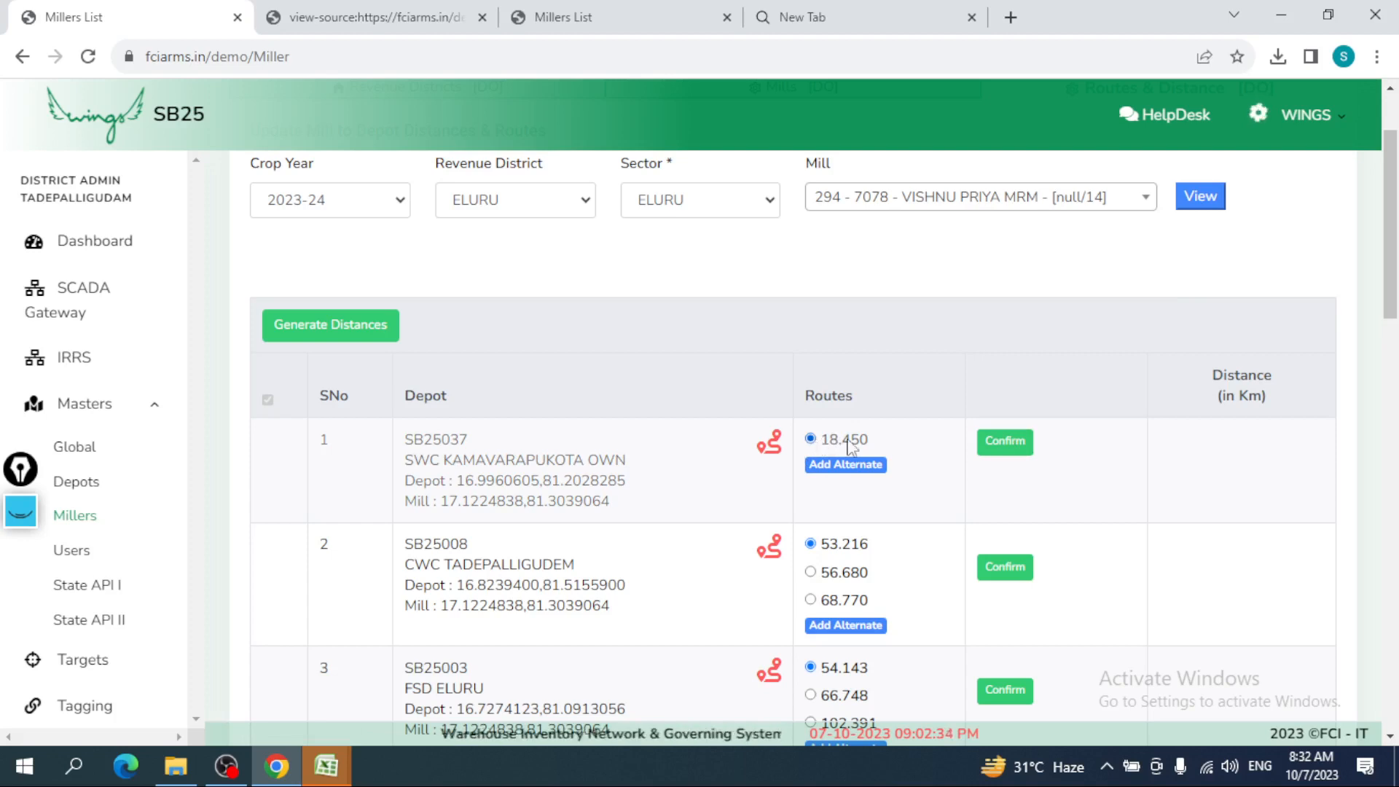
left_click(774, 446)
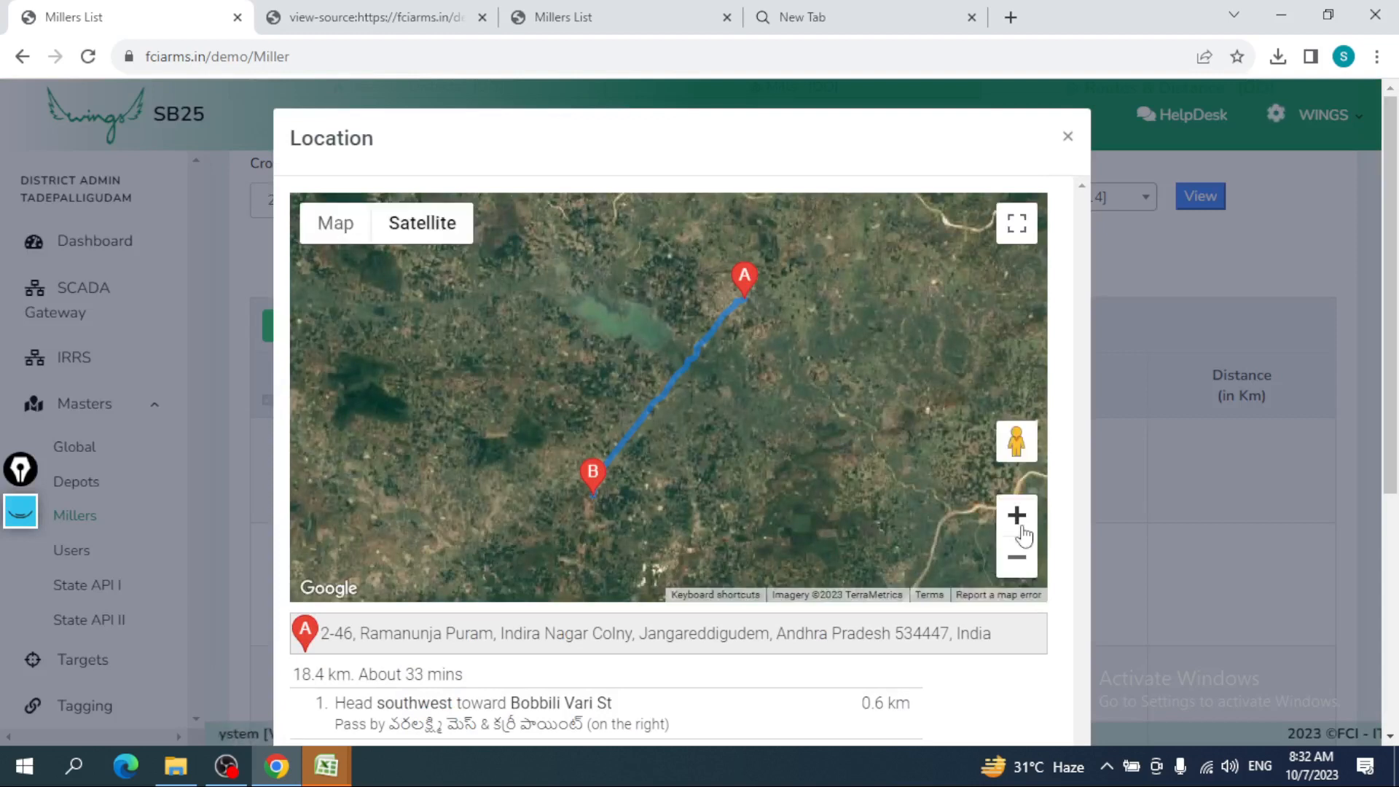
left_click(1022, 528)
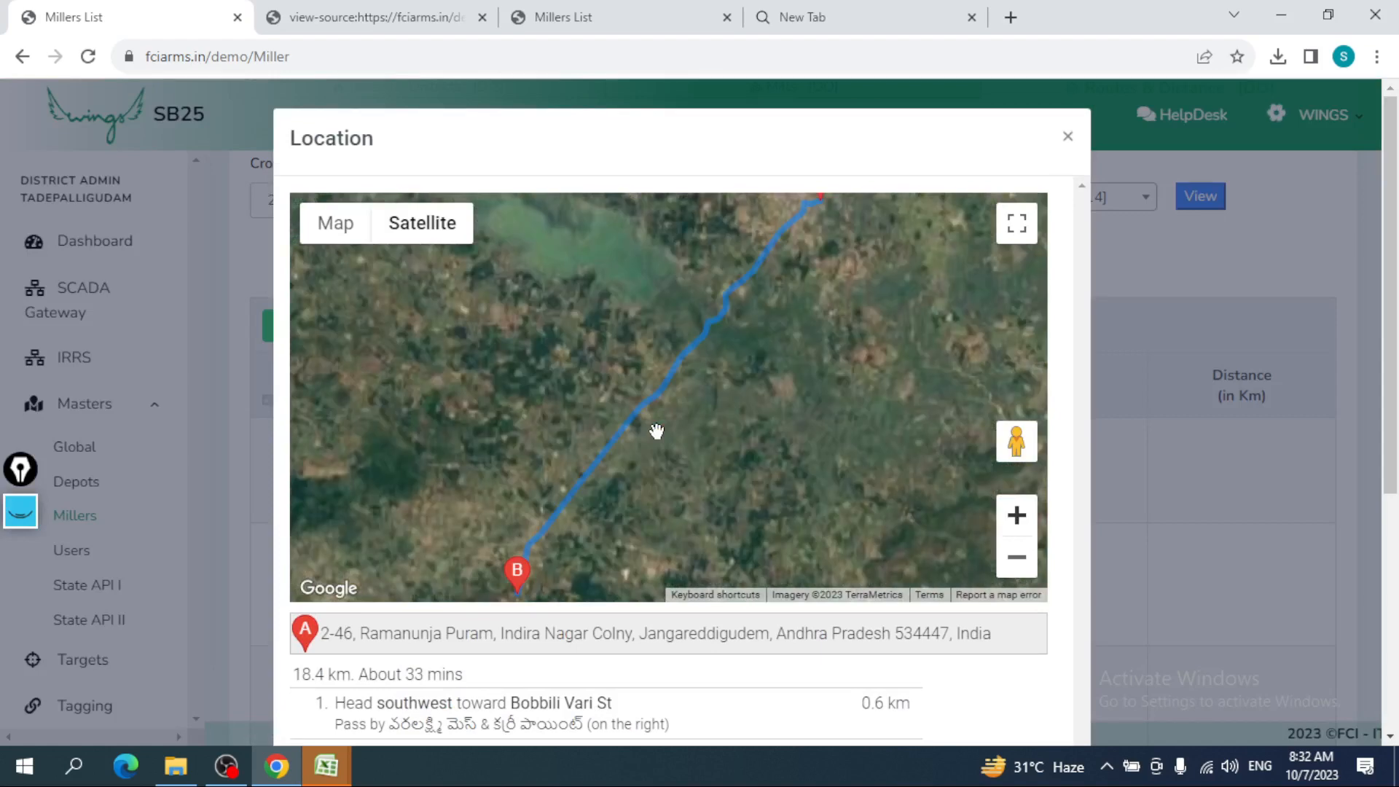
left_click(1067, 137)
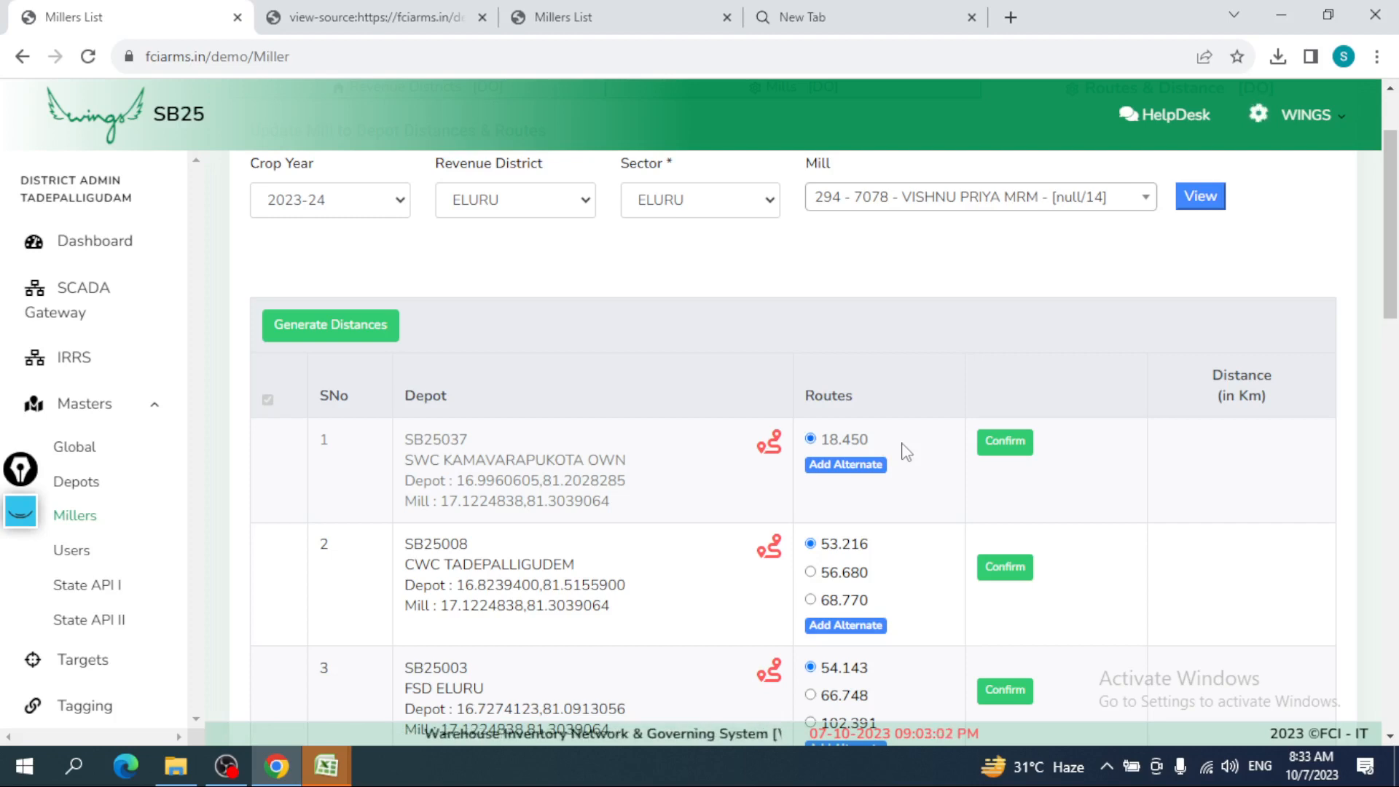
- Open the Add Alternate distance form and close it without saving
left_click(865, 467)
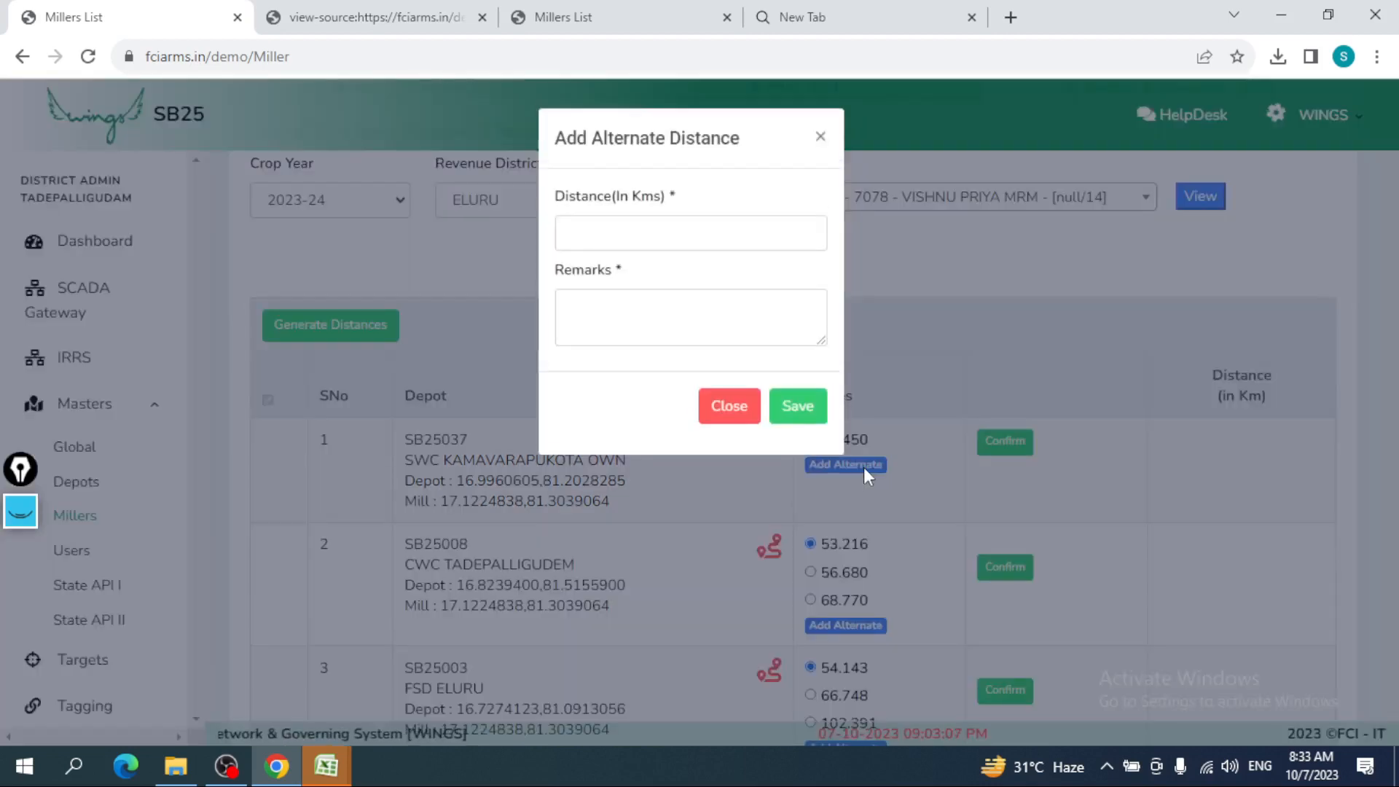
left_click(684, 221)
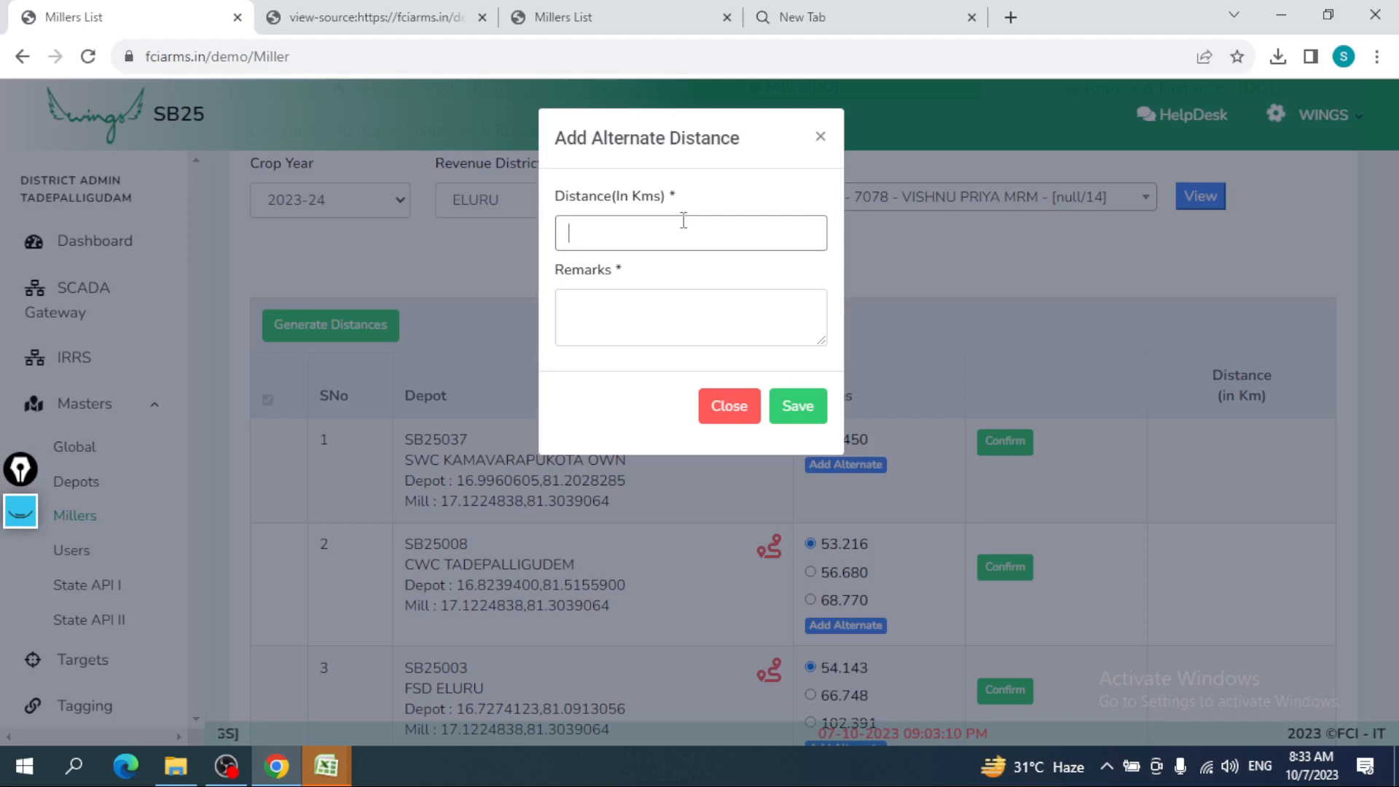
left_click(732, 409)
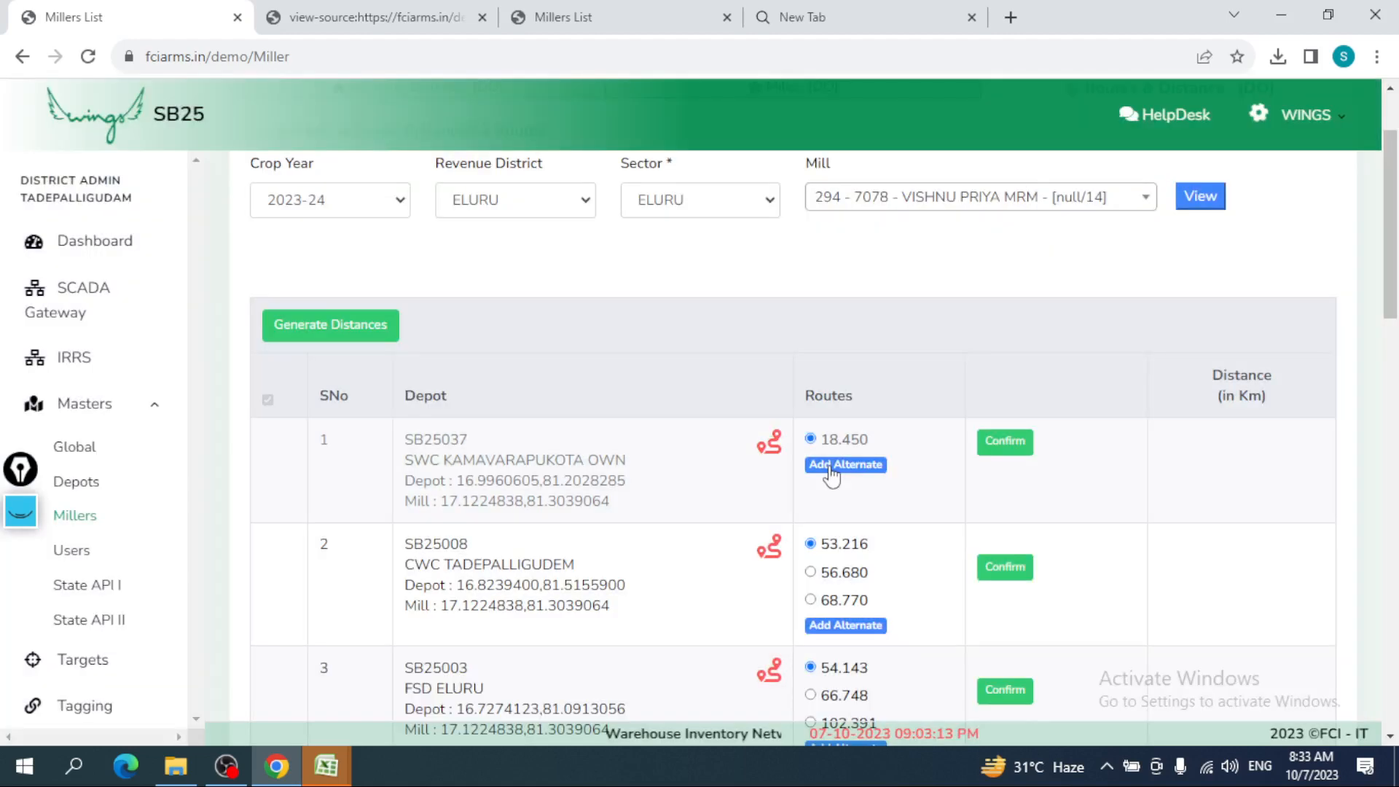
- Confirm the 18.450 km route for SWC KAMAVARAPUKOTA OWN
left_click(989, 444)
left_click(787, 167)
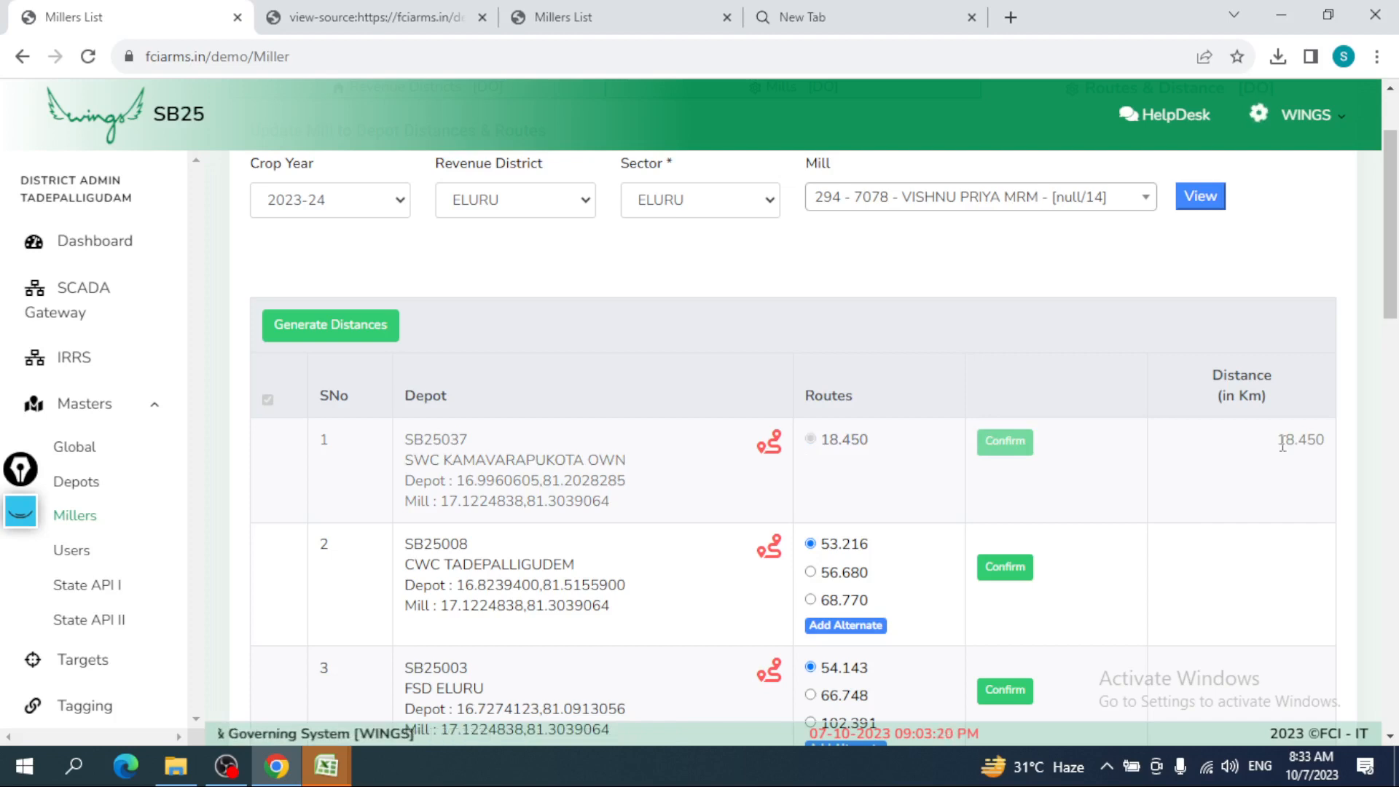
left_click_drag(1281, 441, 1331, 447)
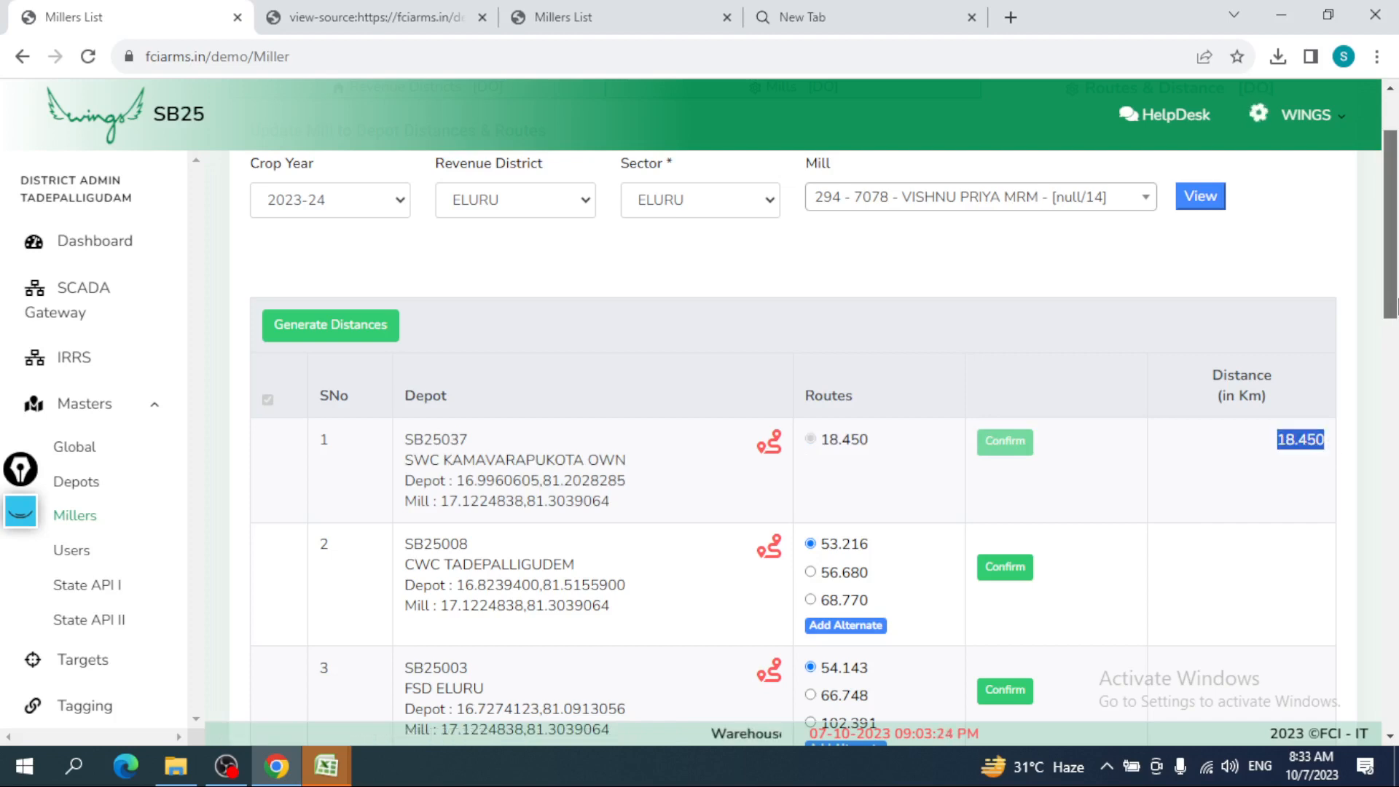
left_click_drag(1393, 306, 1393, 393)
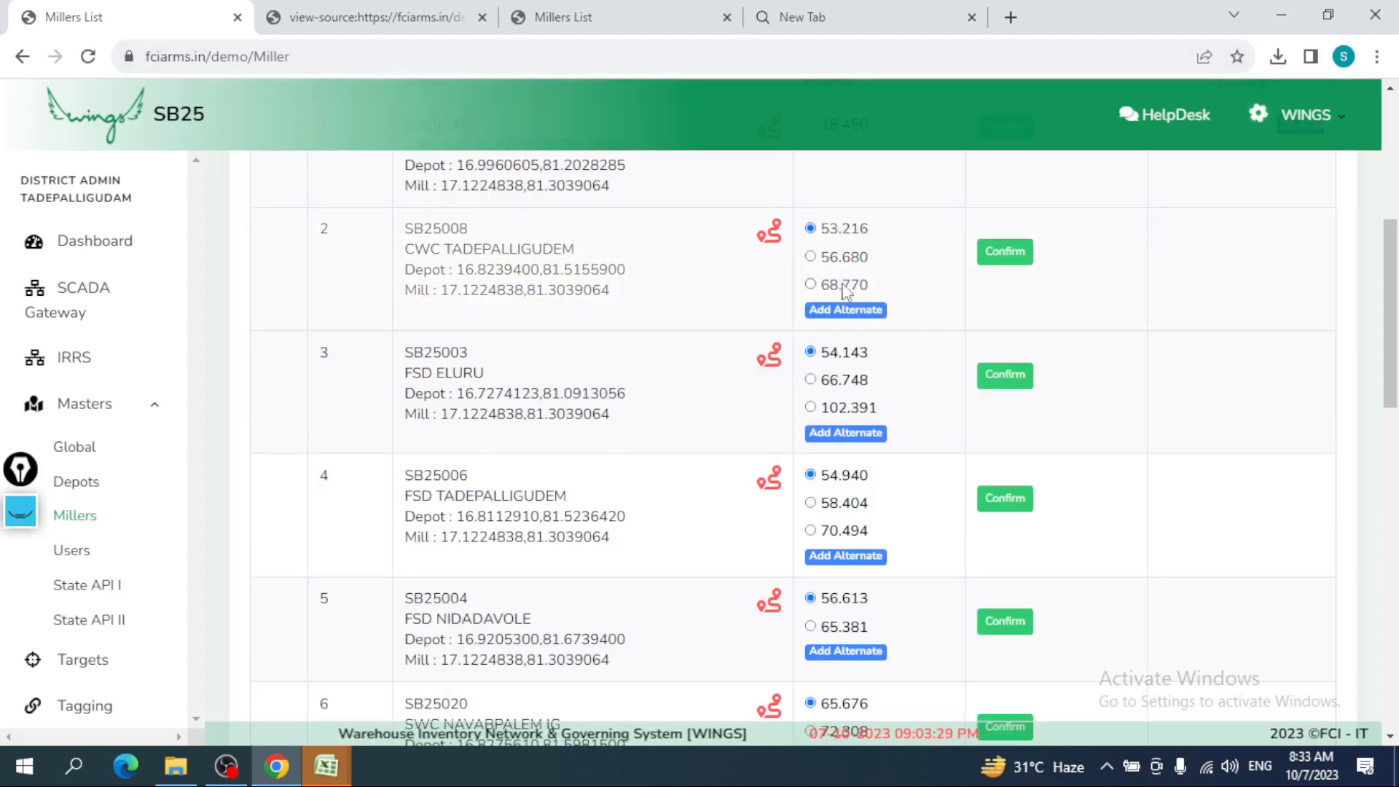
- Select the 56.680 km route for CWC TADEPALLIGUDEM, after briefly trying the 53.216 route
left_click(809, 259)
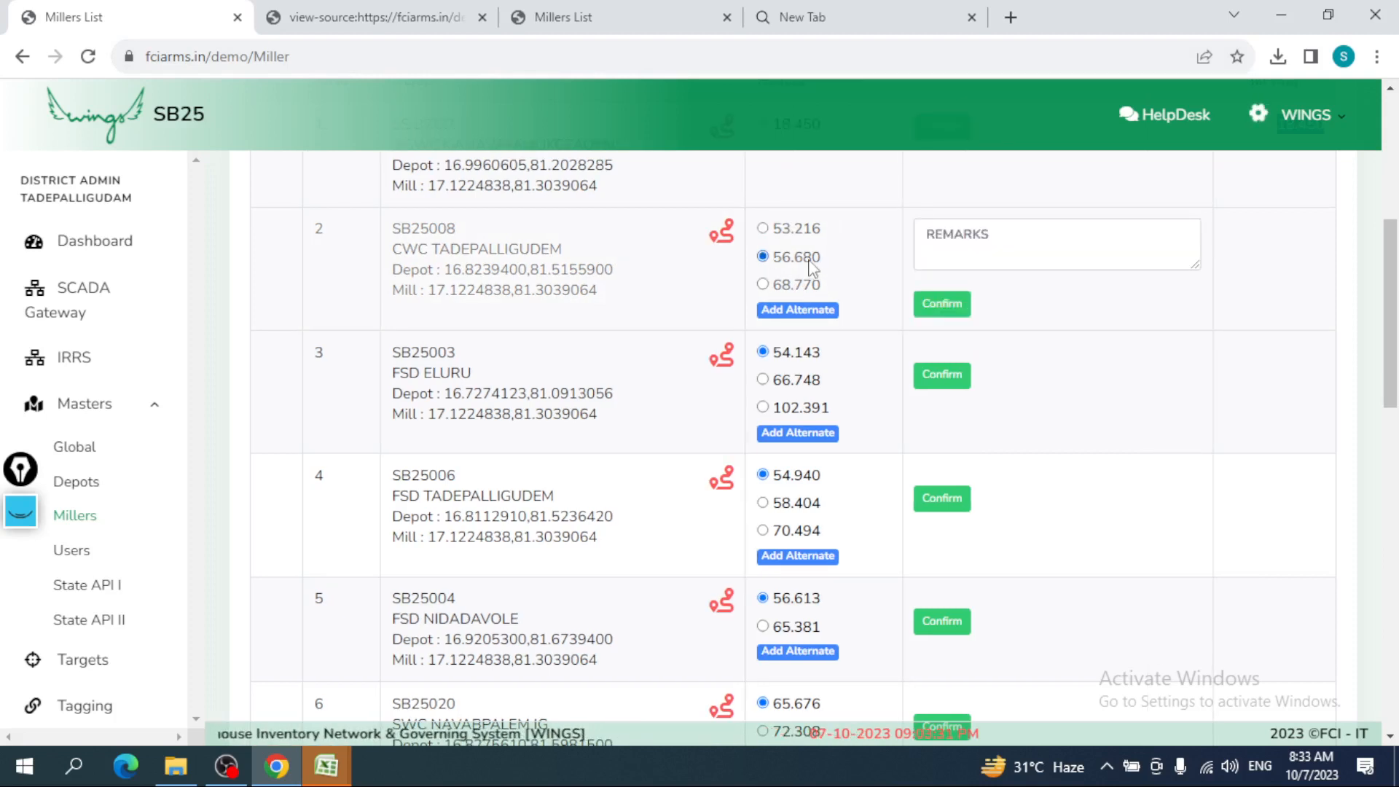
scroll(809, 266, "up", 3)
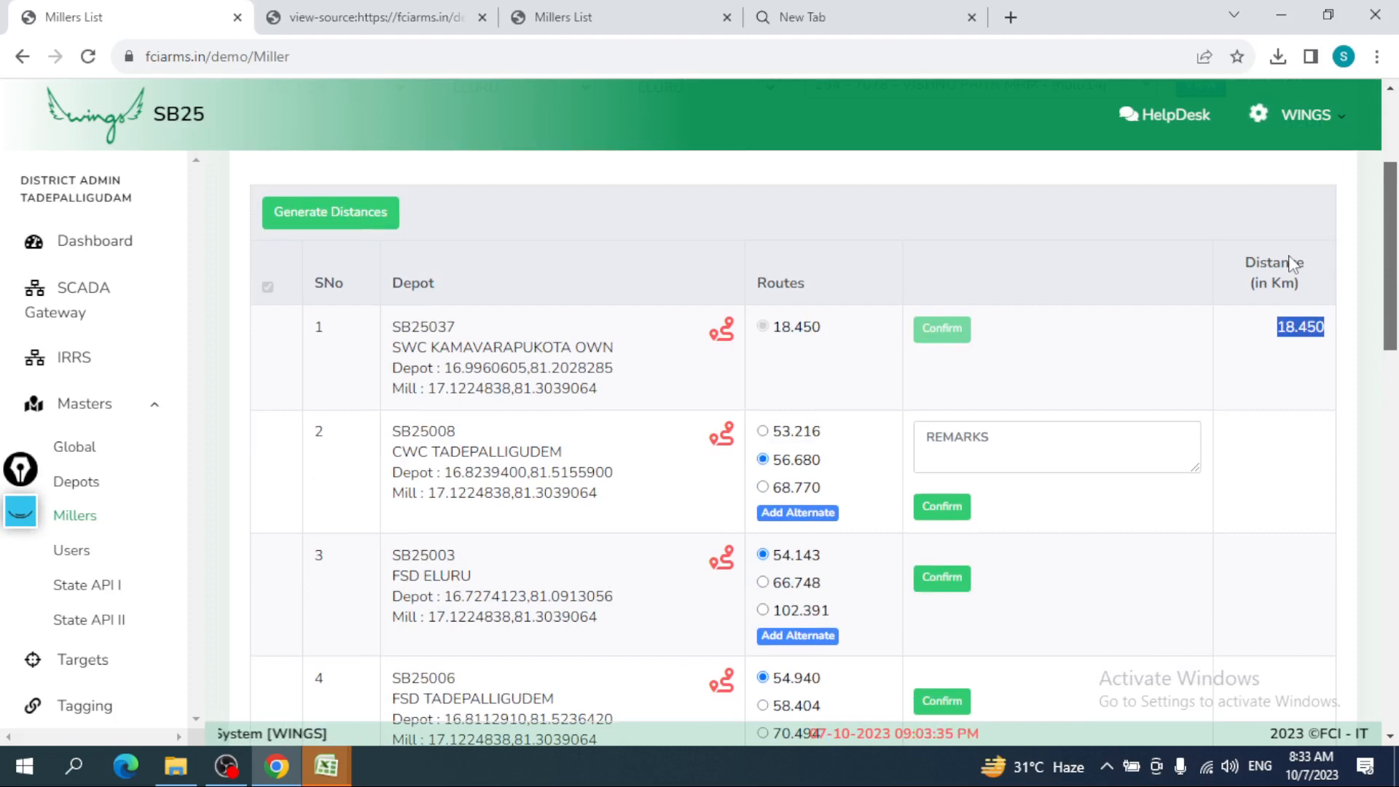
scroll(794, 401, "down", 1)
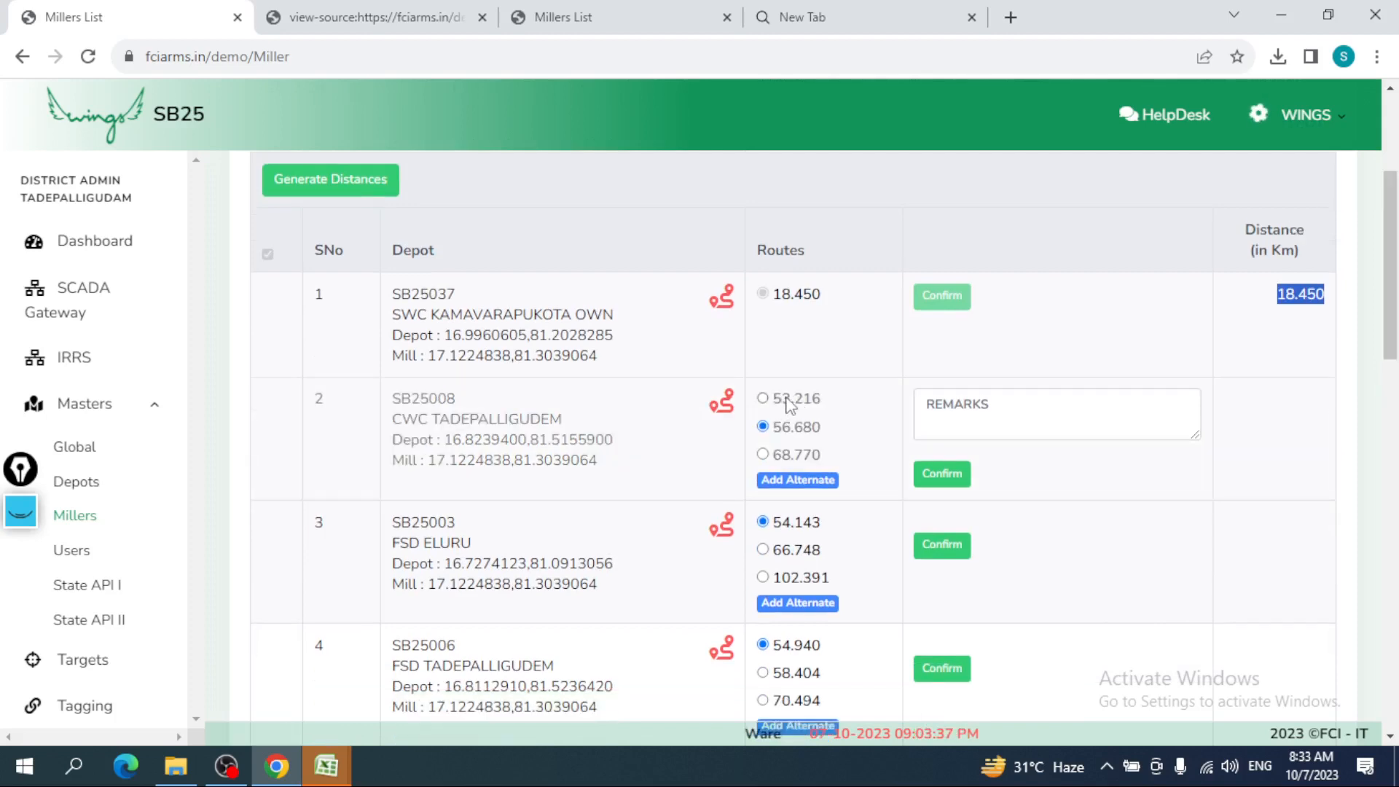
left_click(844, 413)
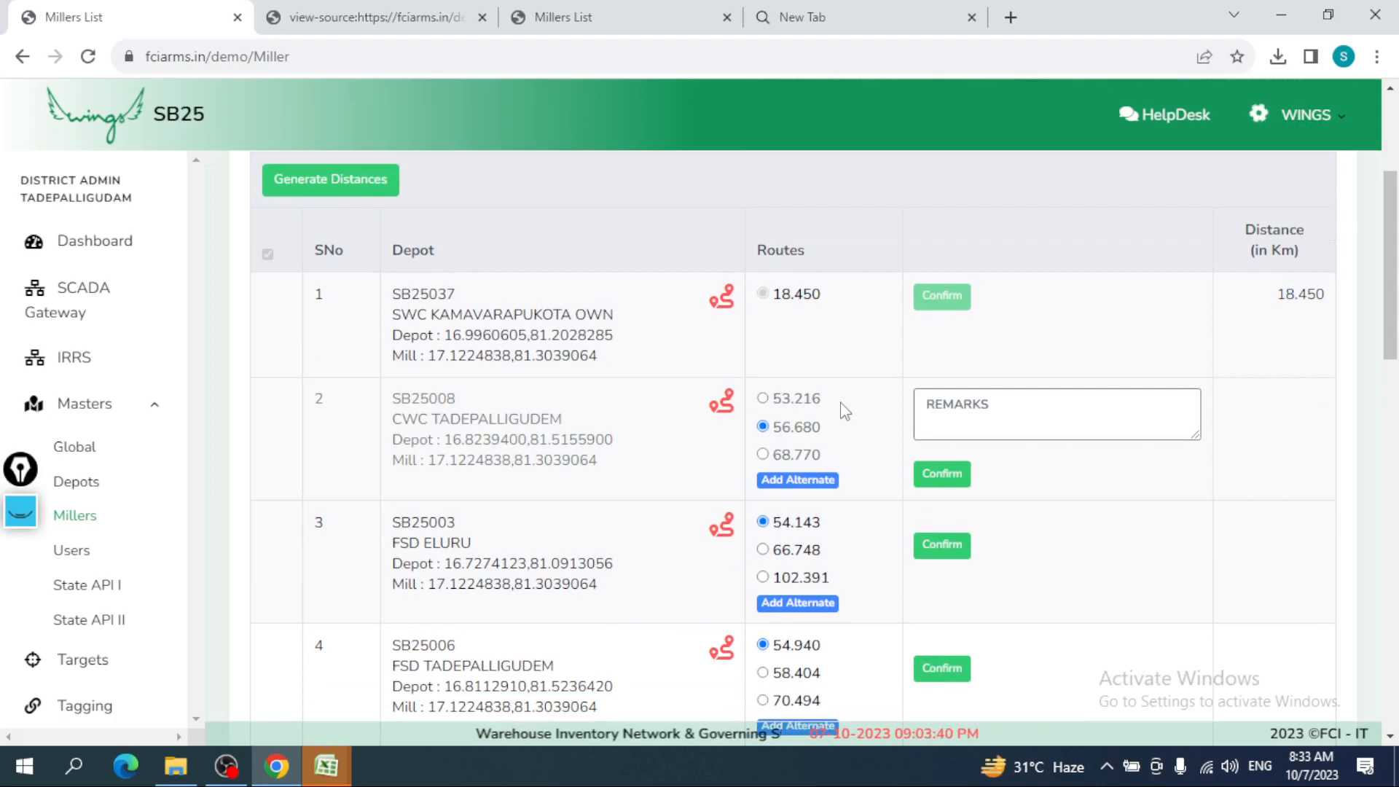
left_click(787, 398)
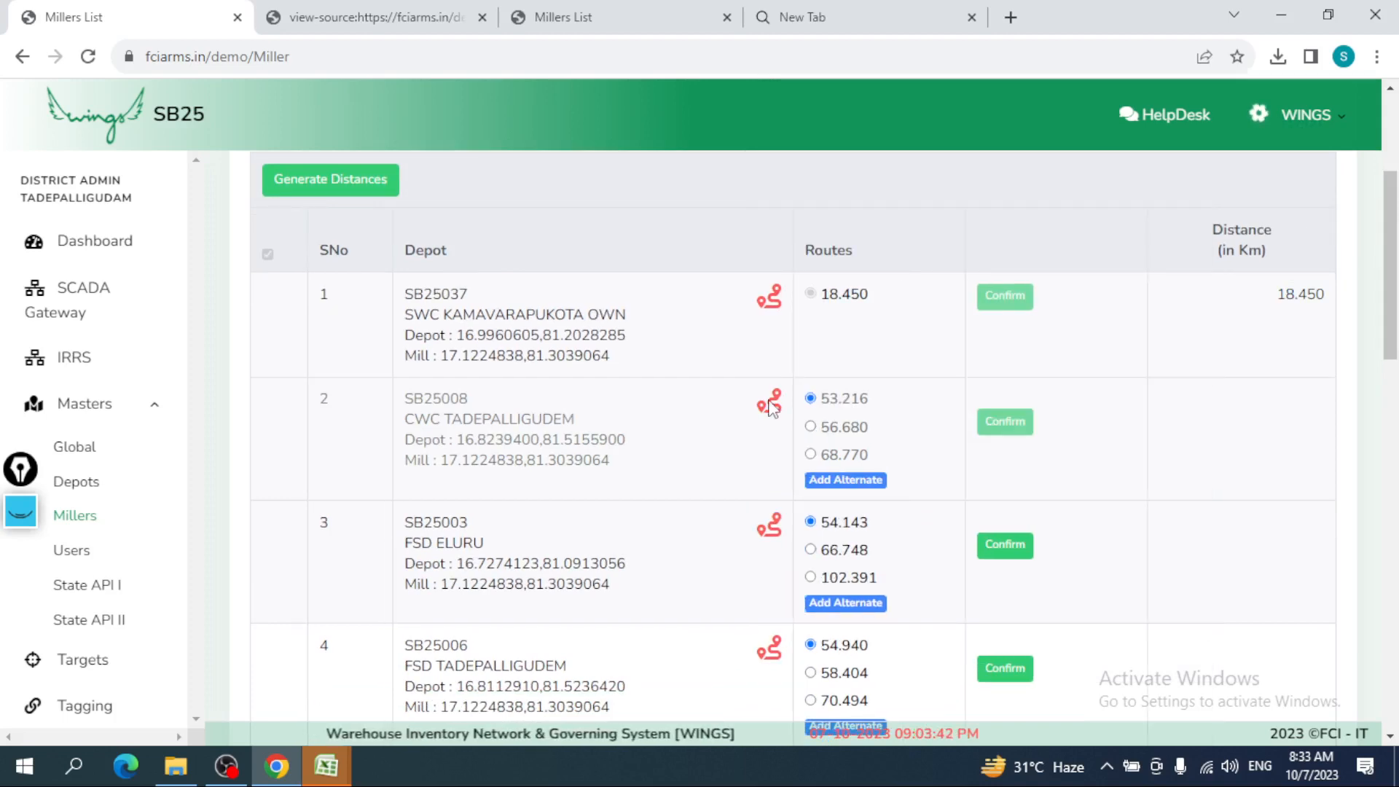
left_click_drag(869, 399, 831, 400)
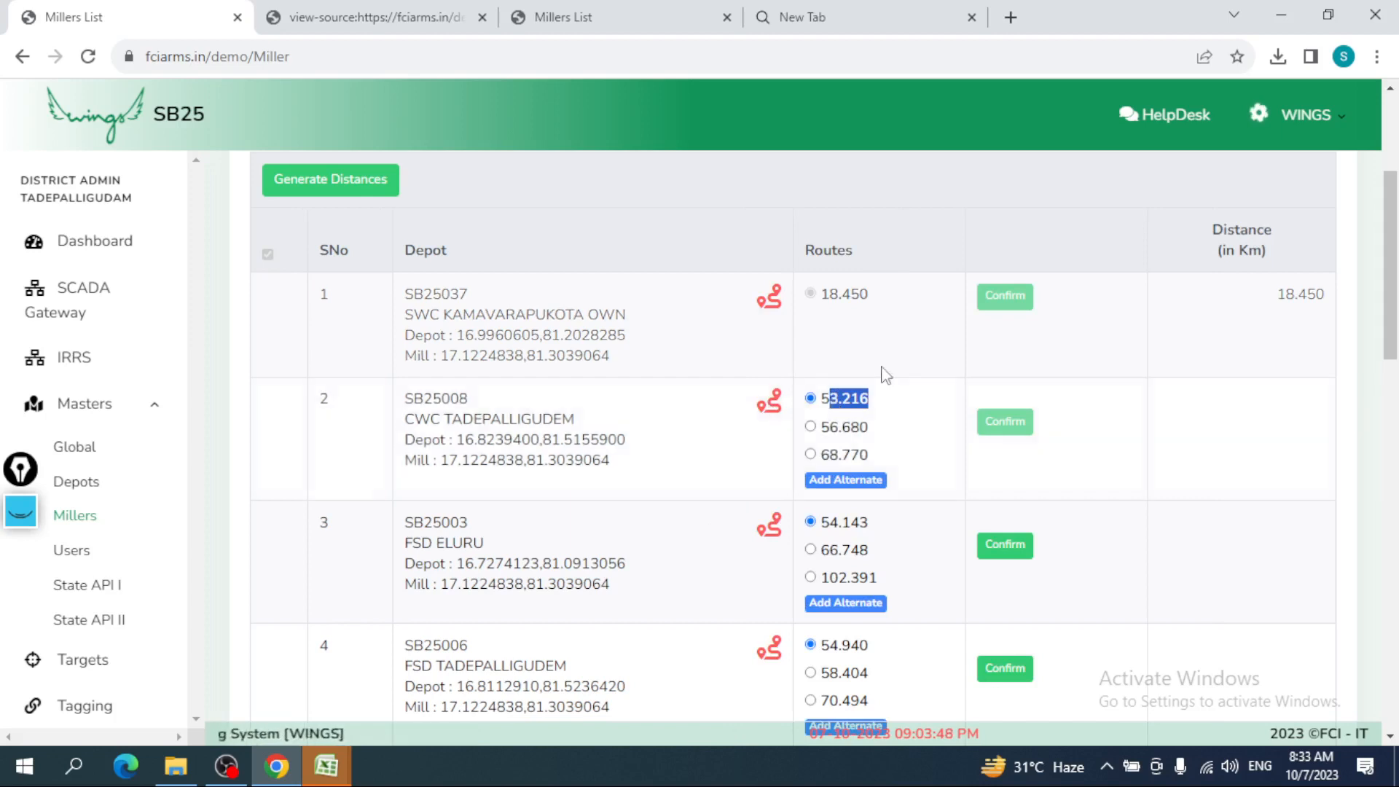
left_click(883, 398)
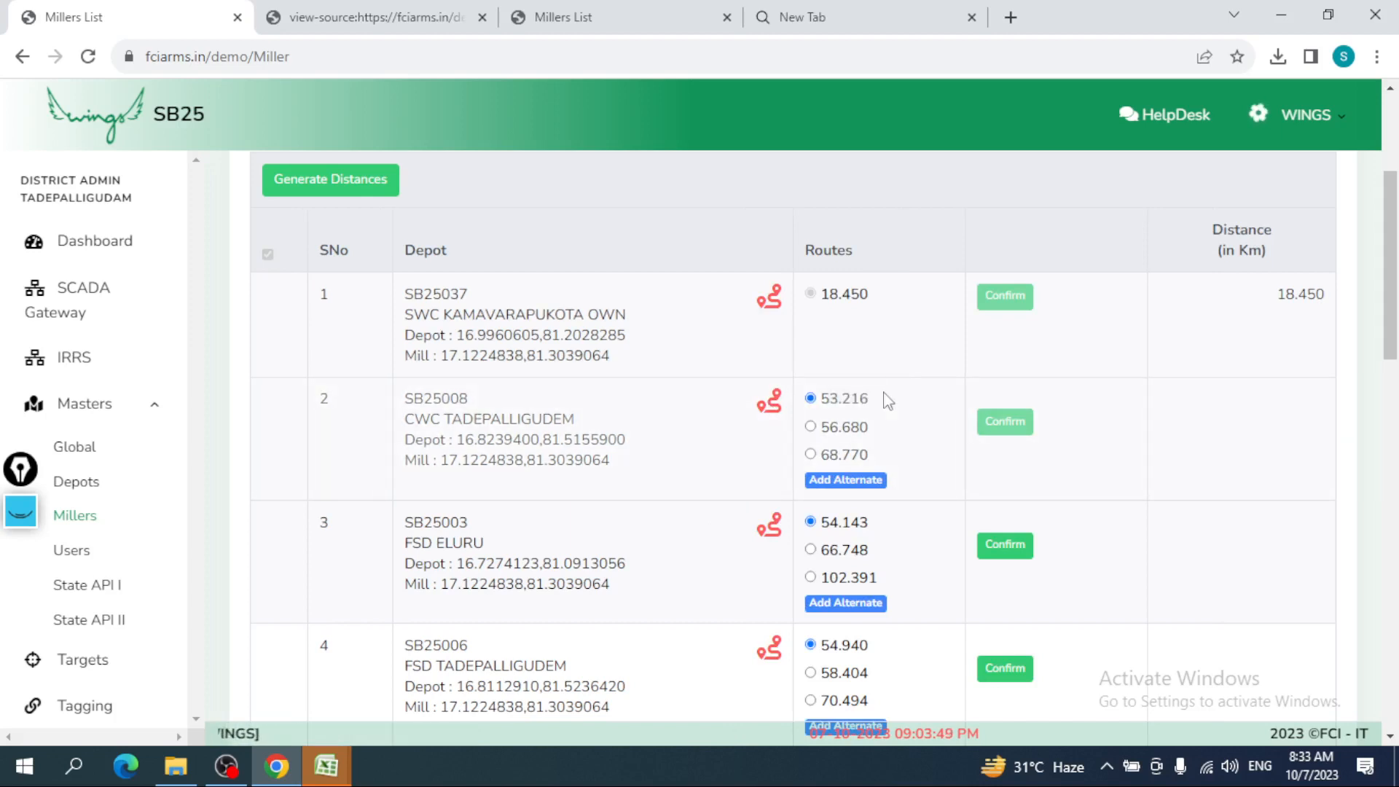
left_click_drag(886, 400, 819, 401)
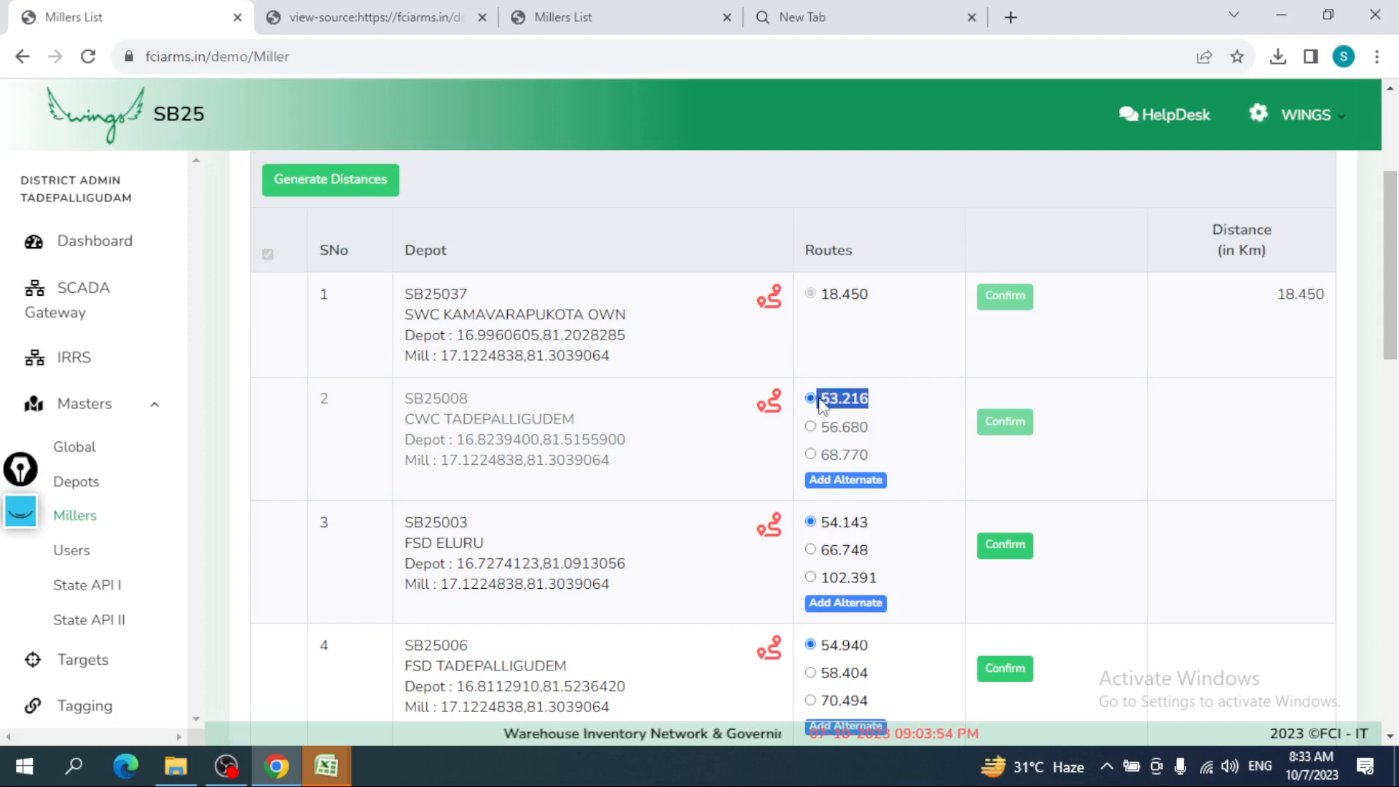
left_click(811, 428)
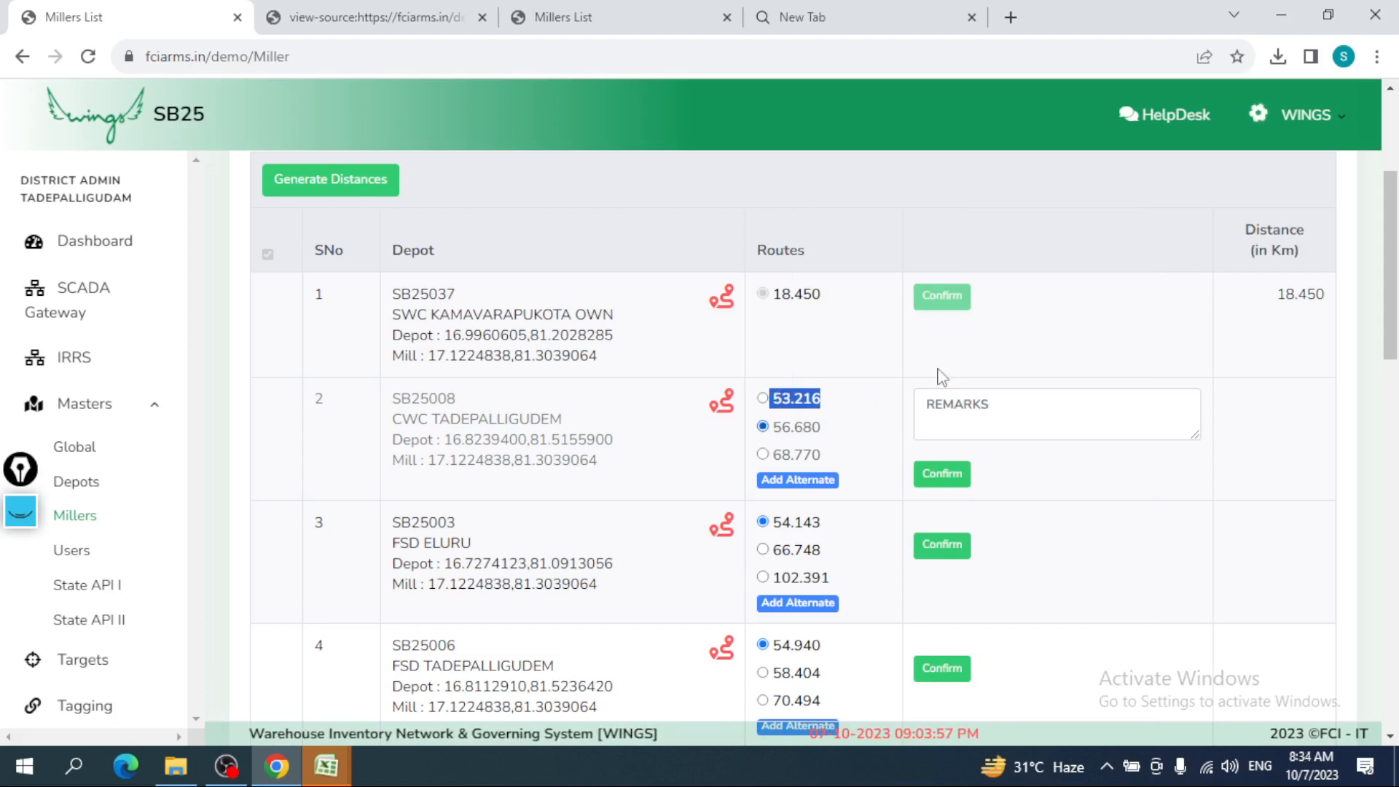
- Add the remark 'xyz' and confirm CWC TADEPALLIGUDEM's 56.680 km distance
left_click(1036, 410)
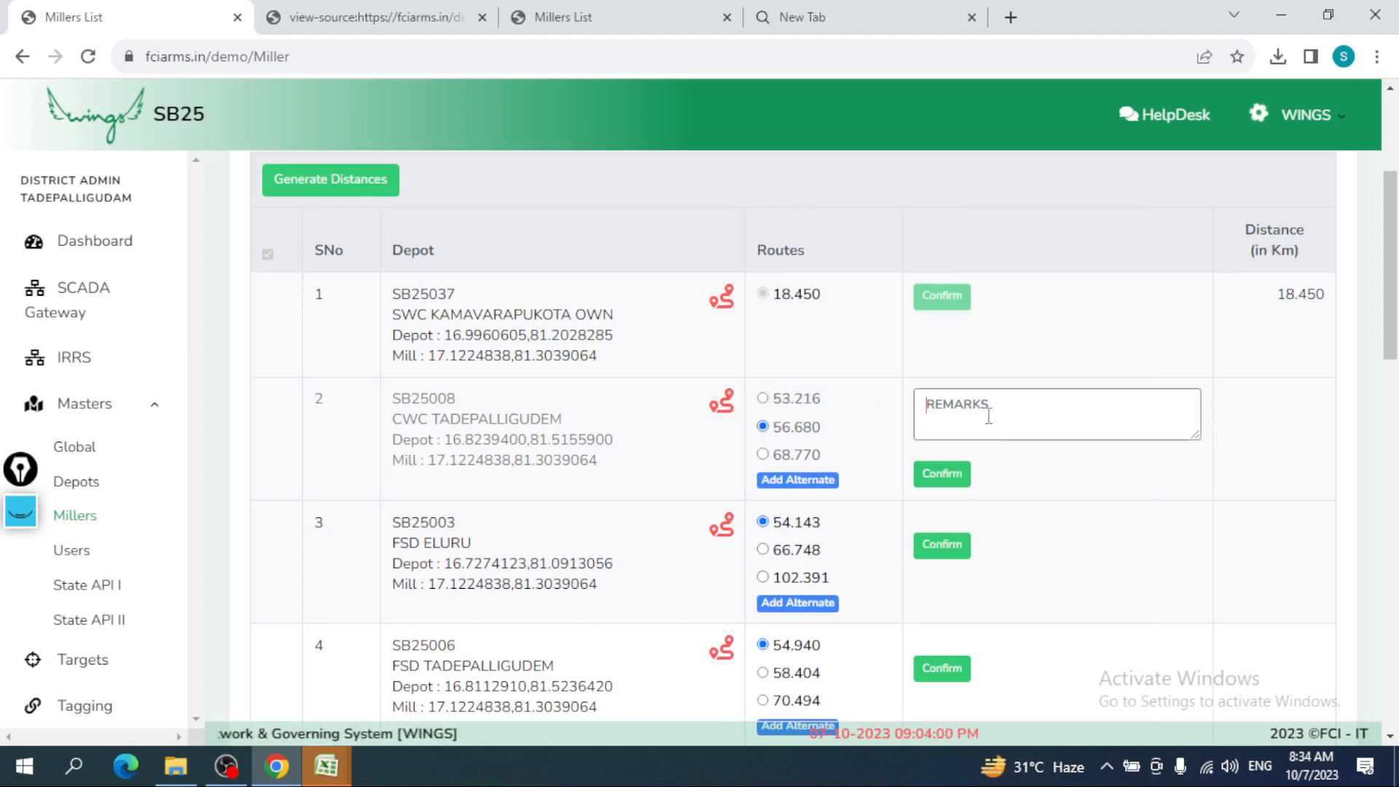
type("xyz")
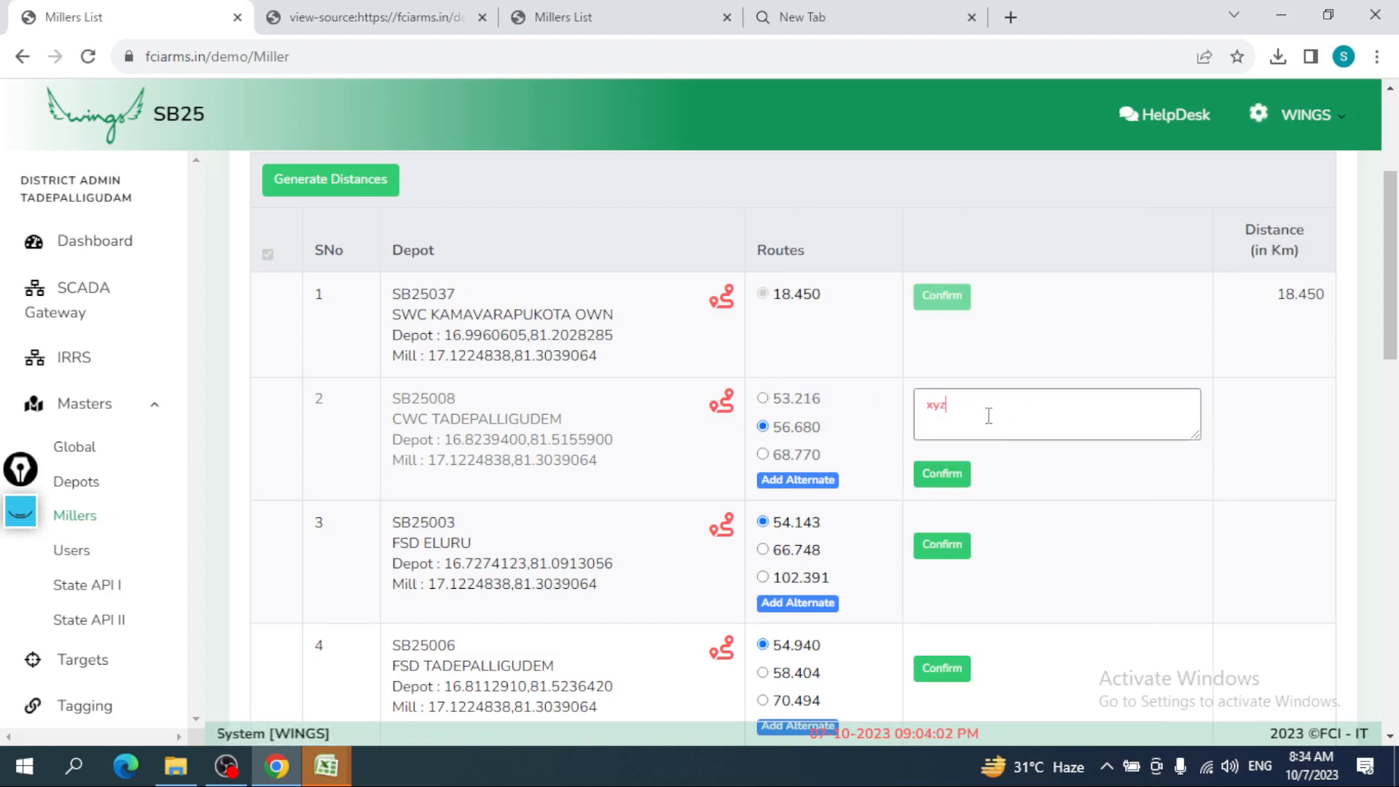
left_click(951, 476)
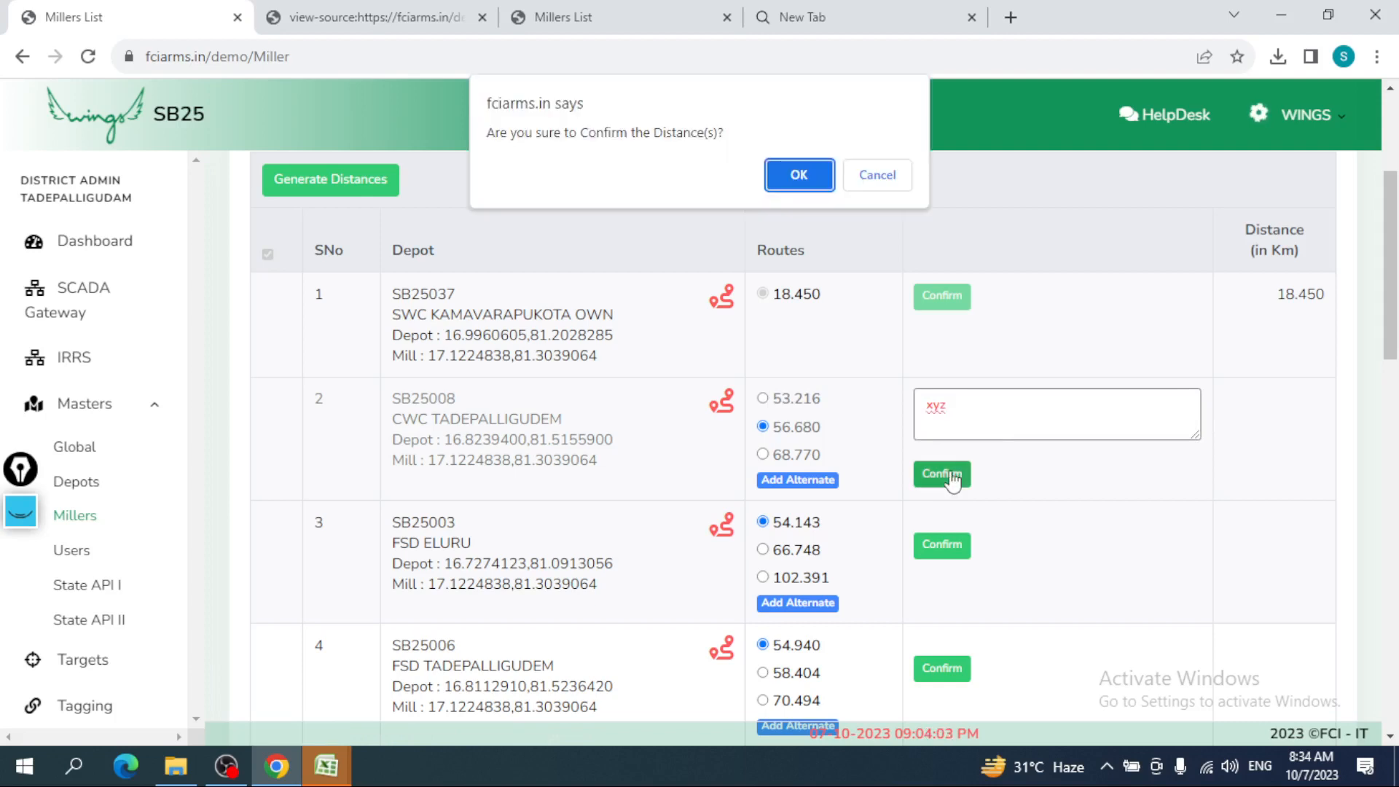
left_click(807, 178)
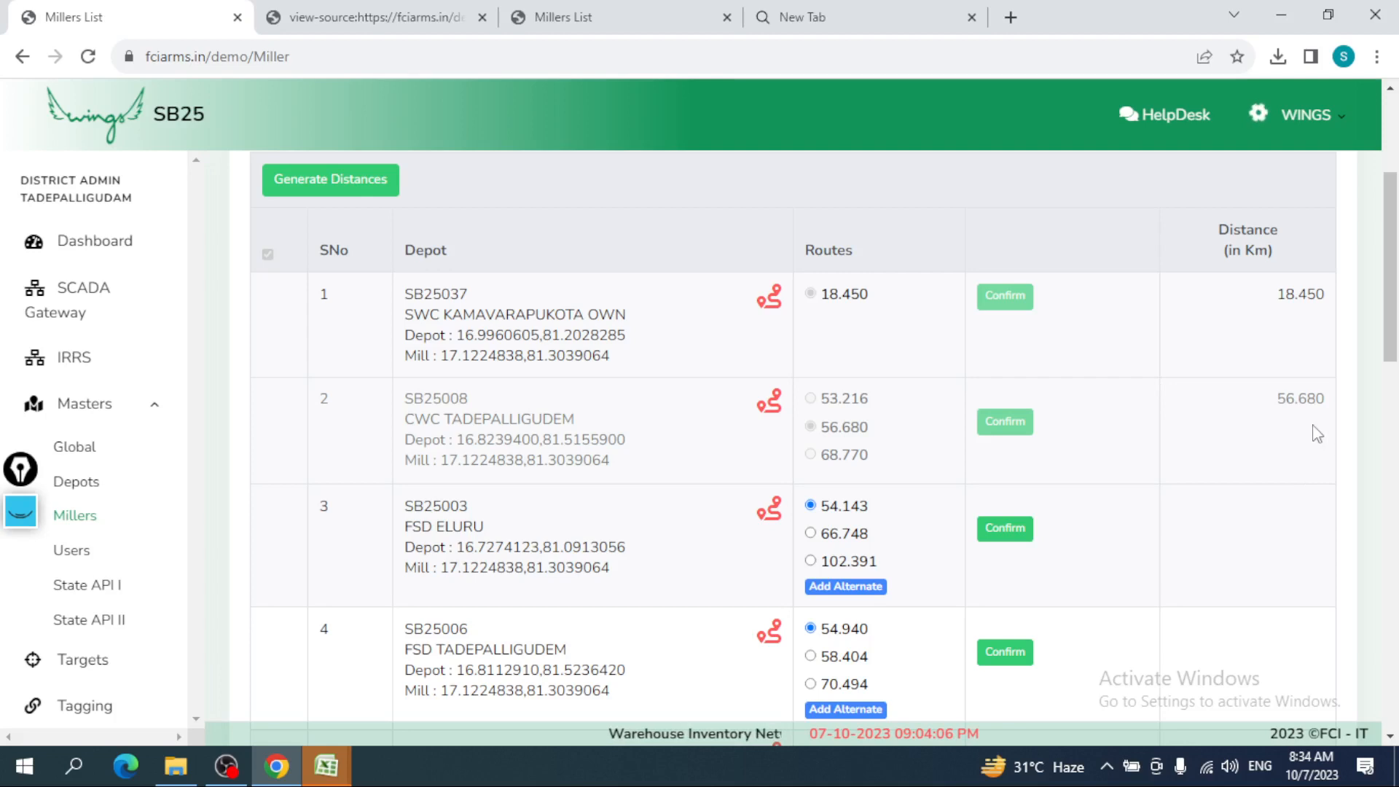
- Save a 70 km alternate route for FSD ELURU with the remark 'this ........'
left_click_drag(1279, 397, 1307, 398)
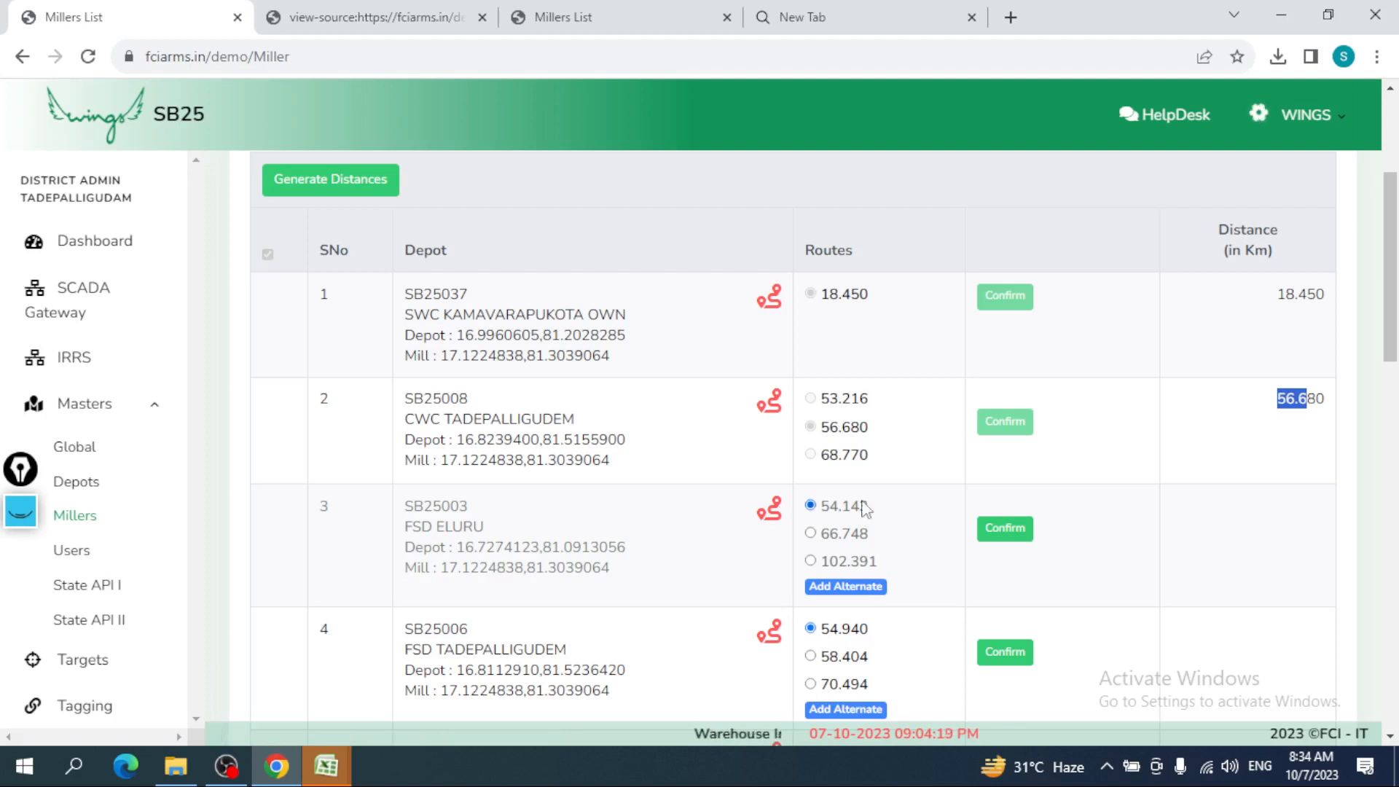
left_click(848, 594)
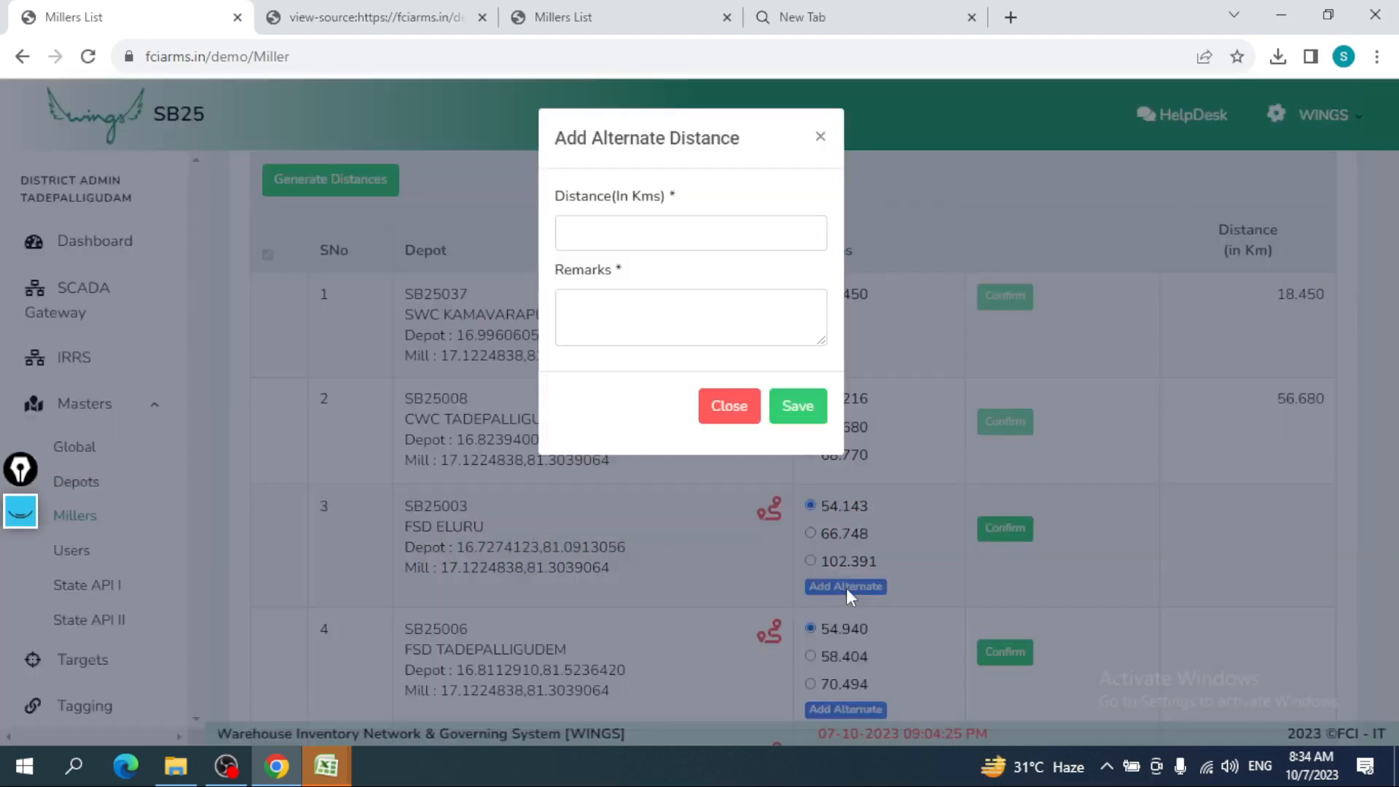
left_click(664, 241)
type("70")
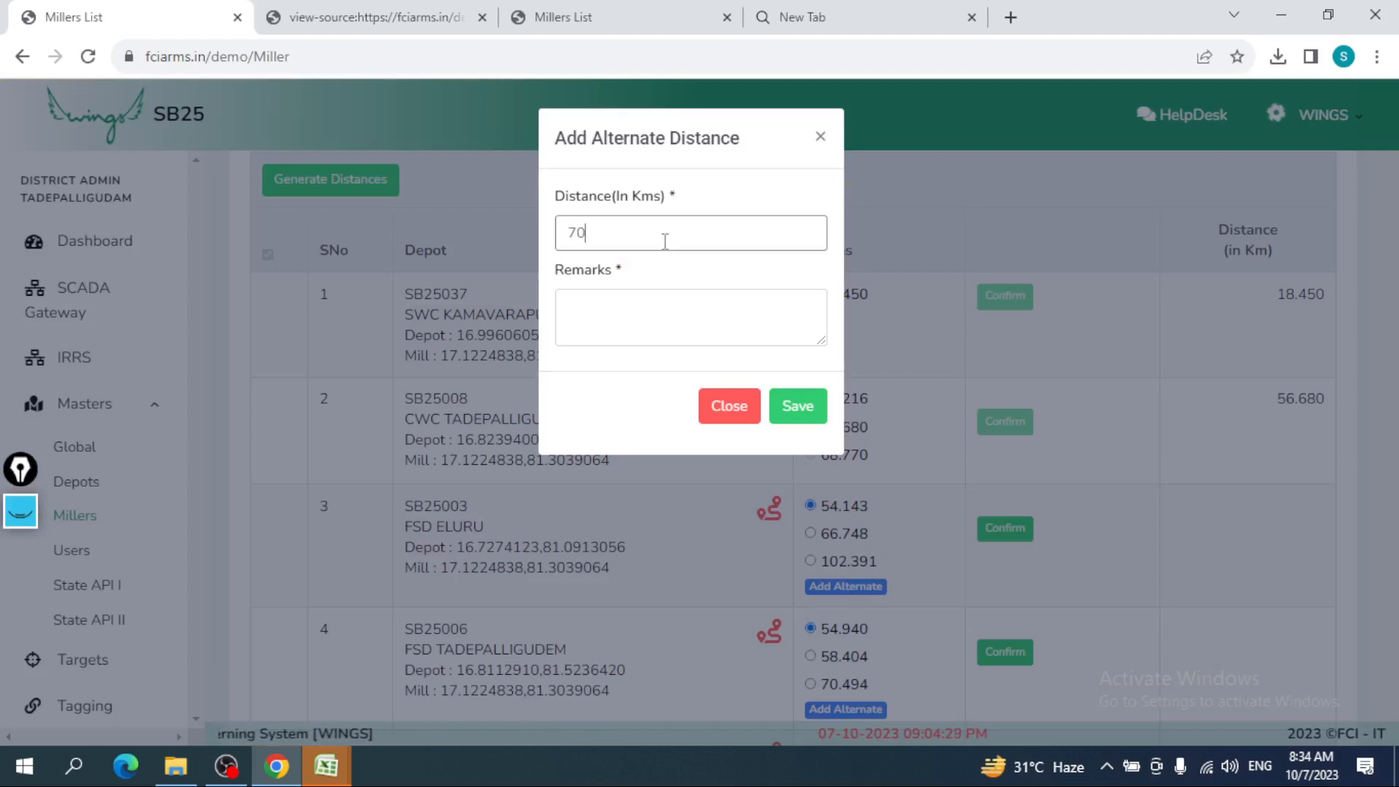
left_click(630, 341)
type("thi")
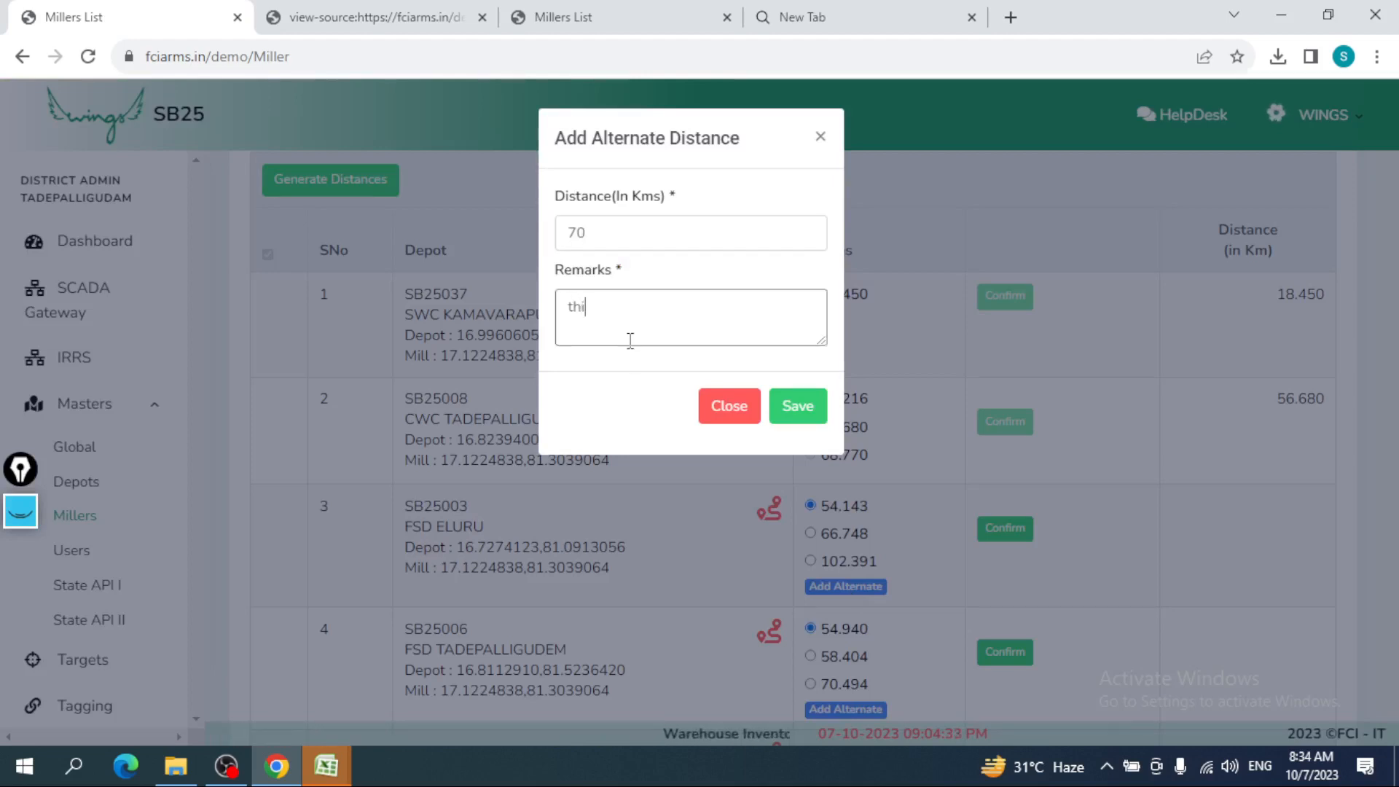
type("s ")
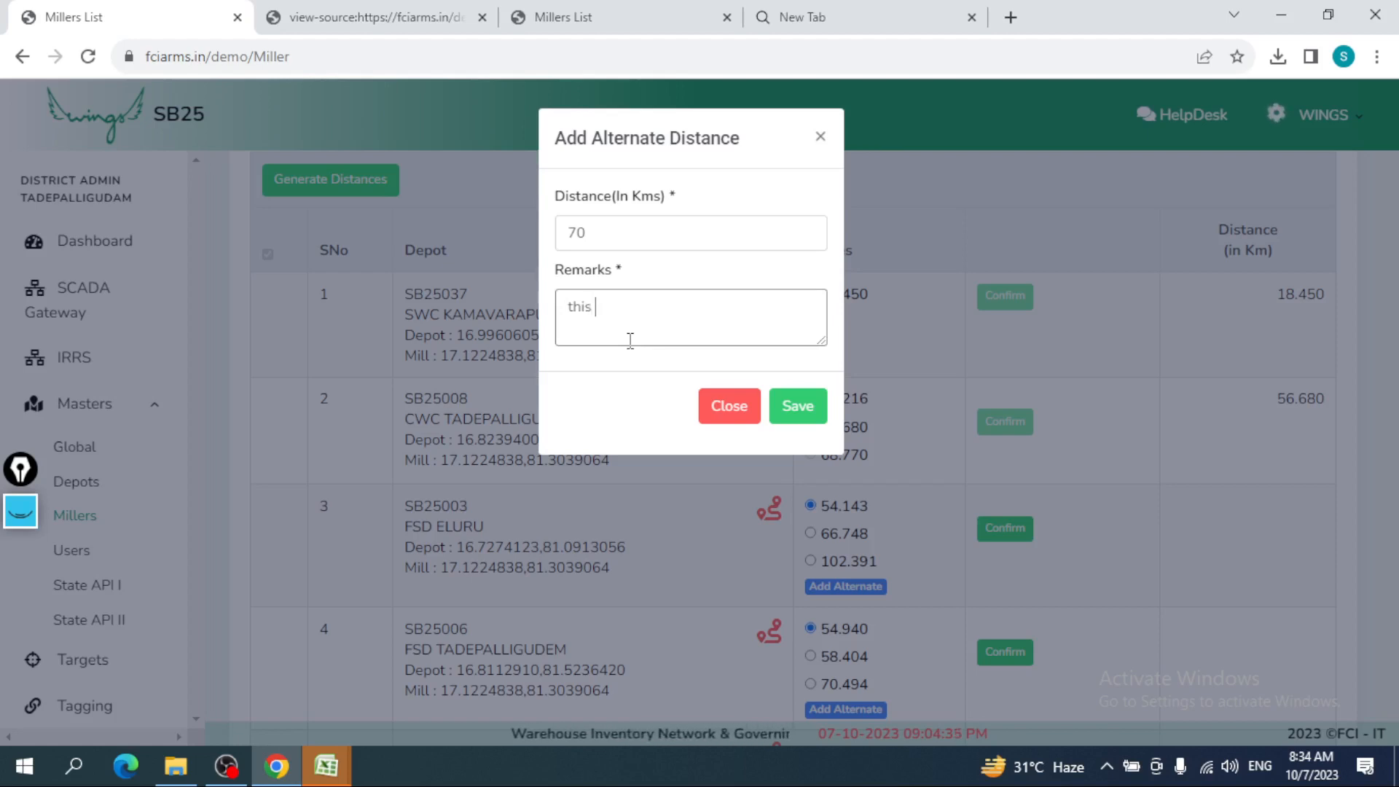
type("........")
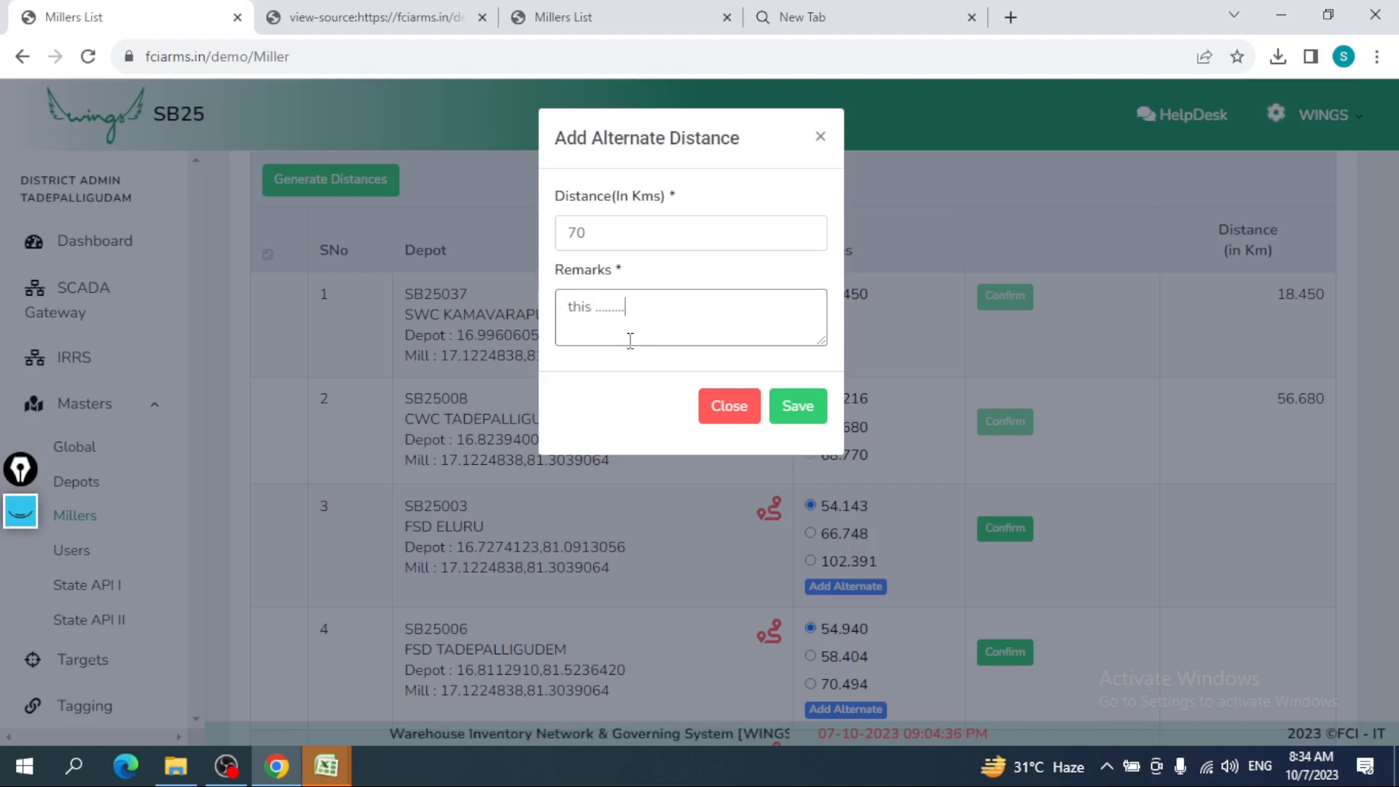
left_click(797, 408)
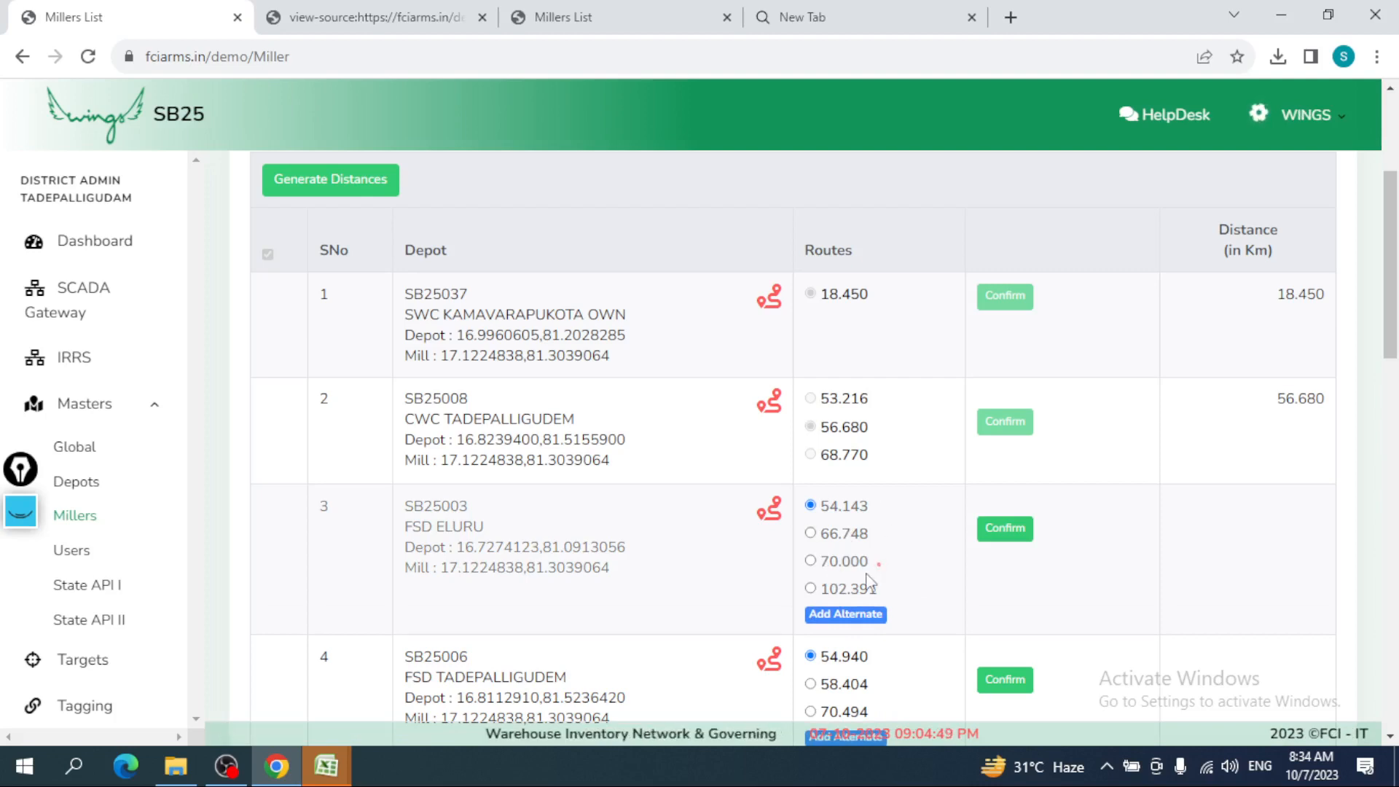
- Select FSD ELURU's 70.000 km route, add remark 'xyz', and confirm it
left_click(819, 565)
left_click(961, 536)
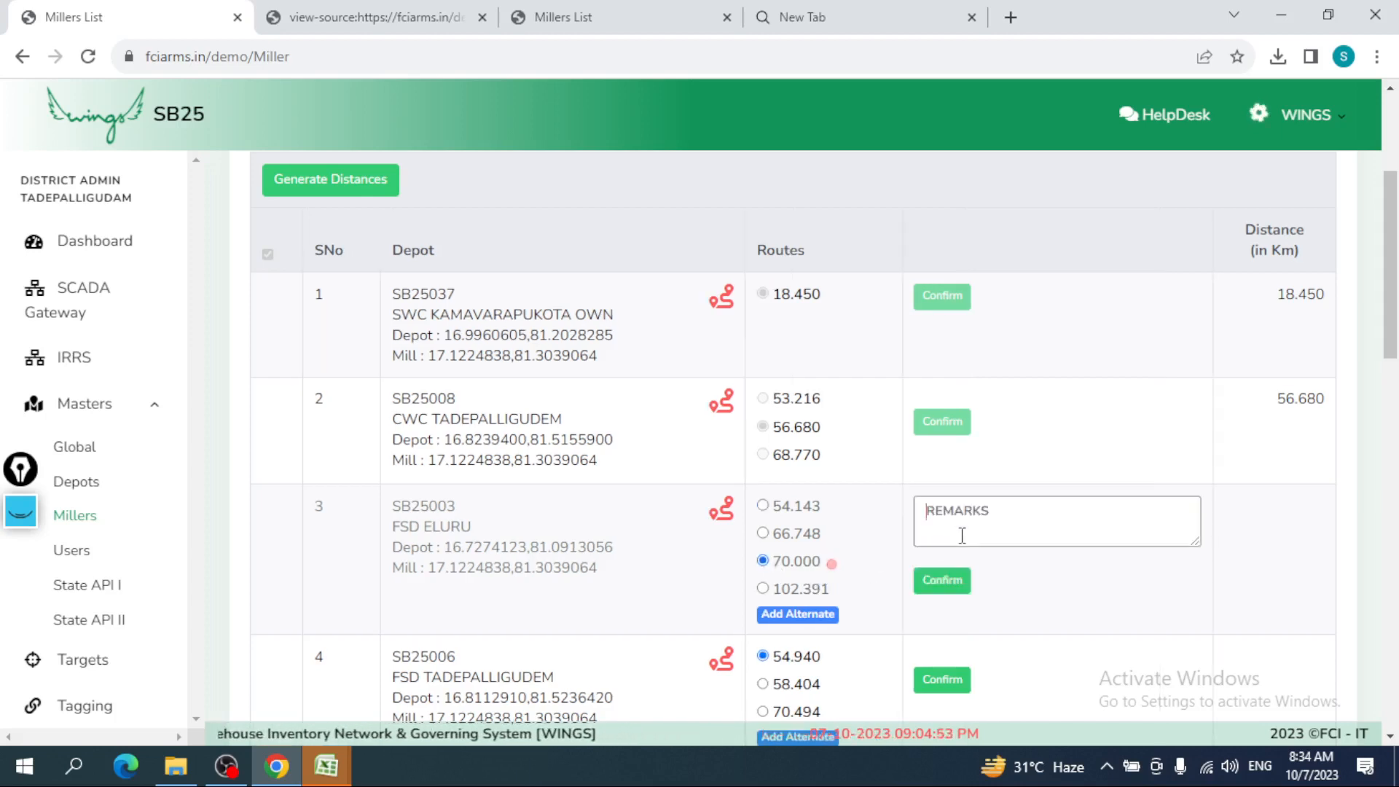
type("xyz")
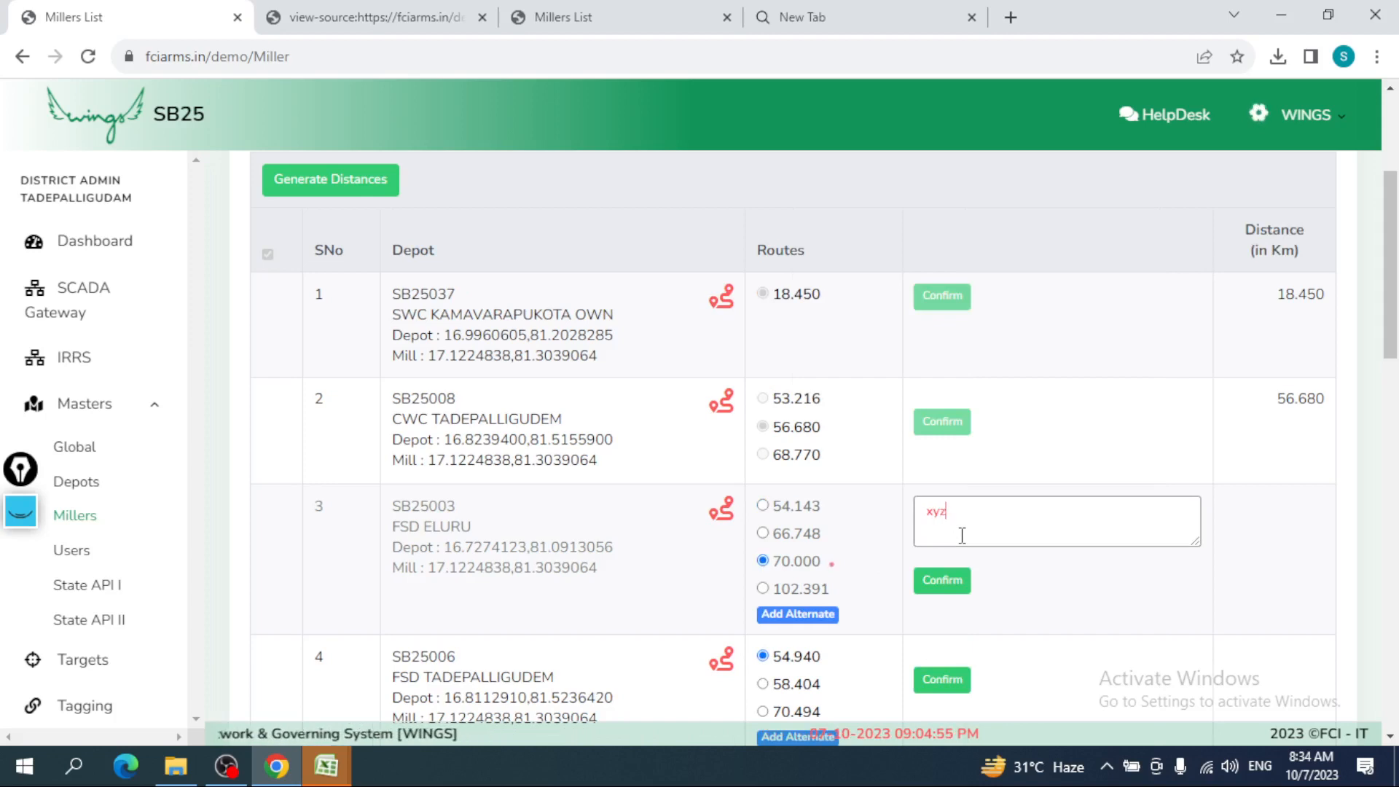
left_click(940, 580)
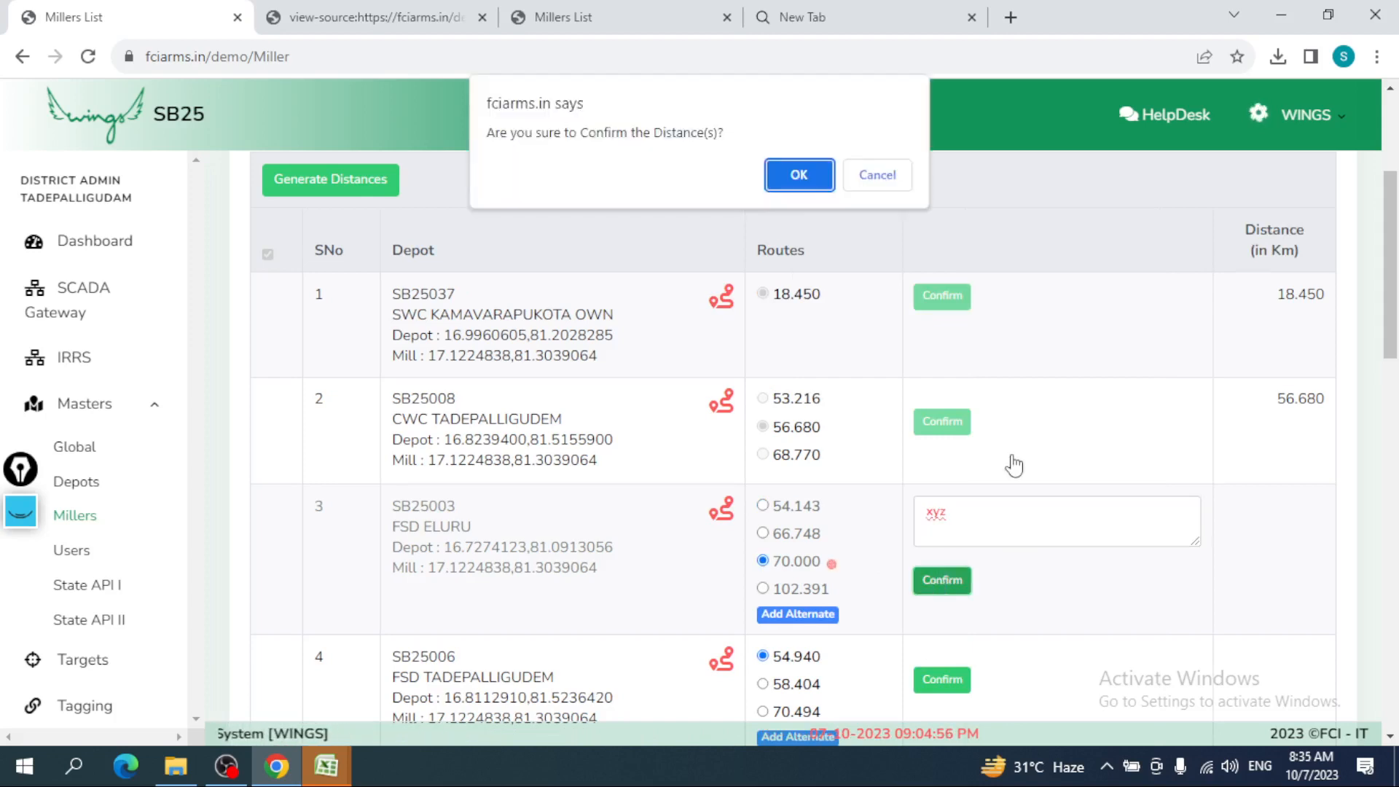
left_click(798, 175)
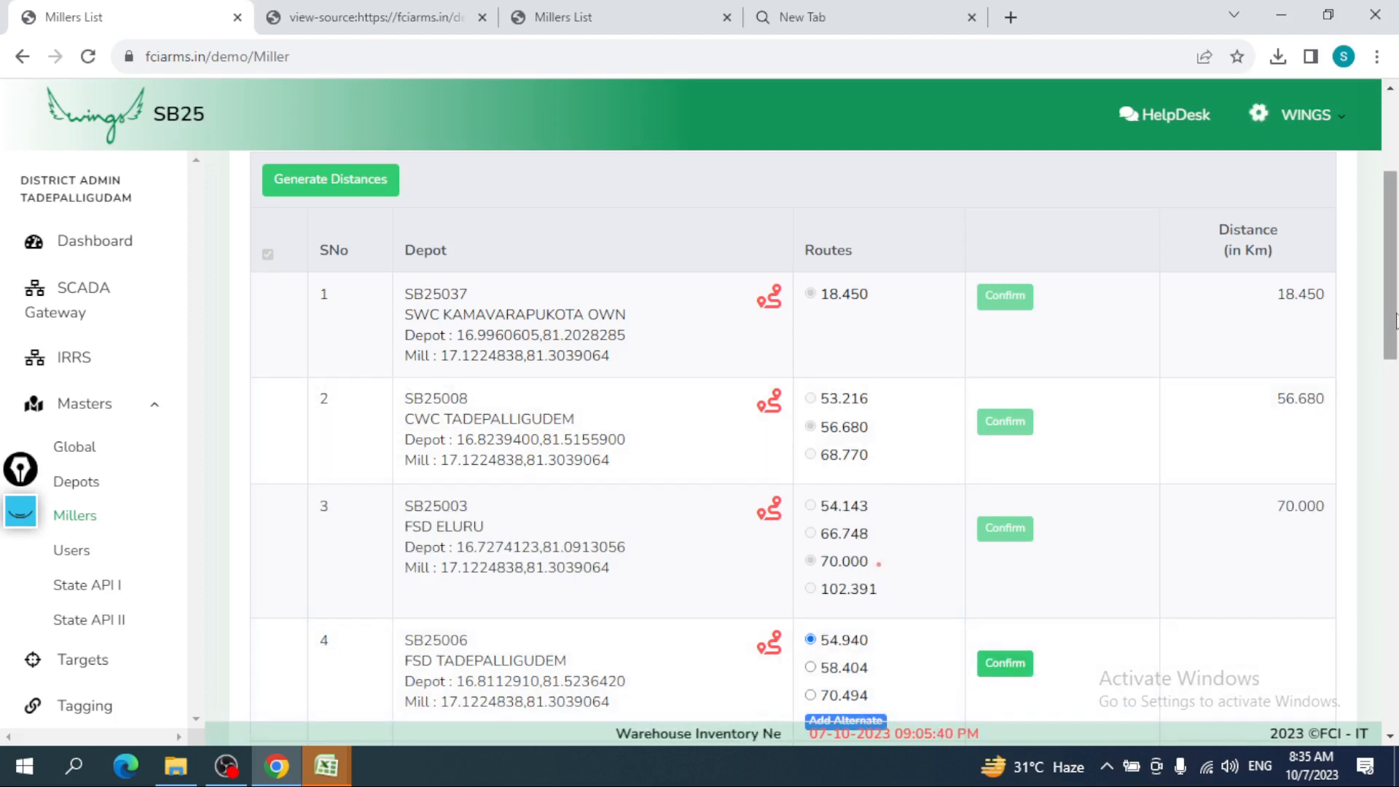
- Confirm SWC TANUKU OWN at 73.523 km and FSD AKIVIDU at 83.402 km
left_click_drag(1395, 321, 1395, 529)
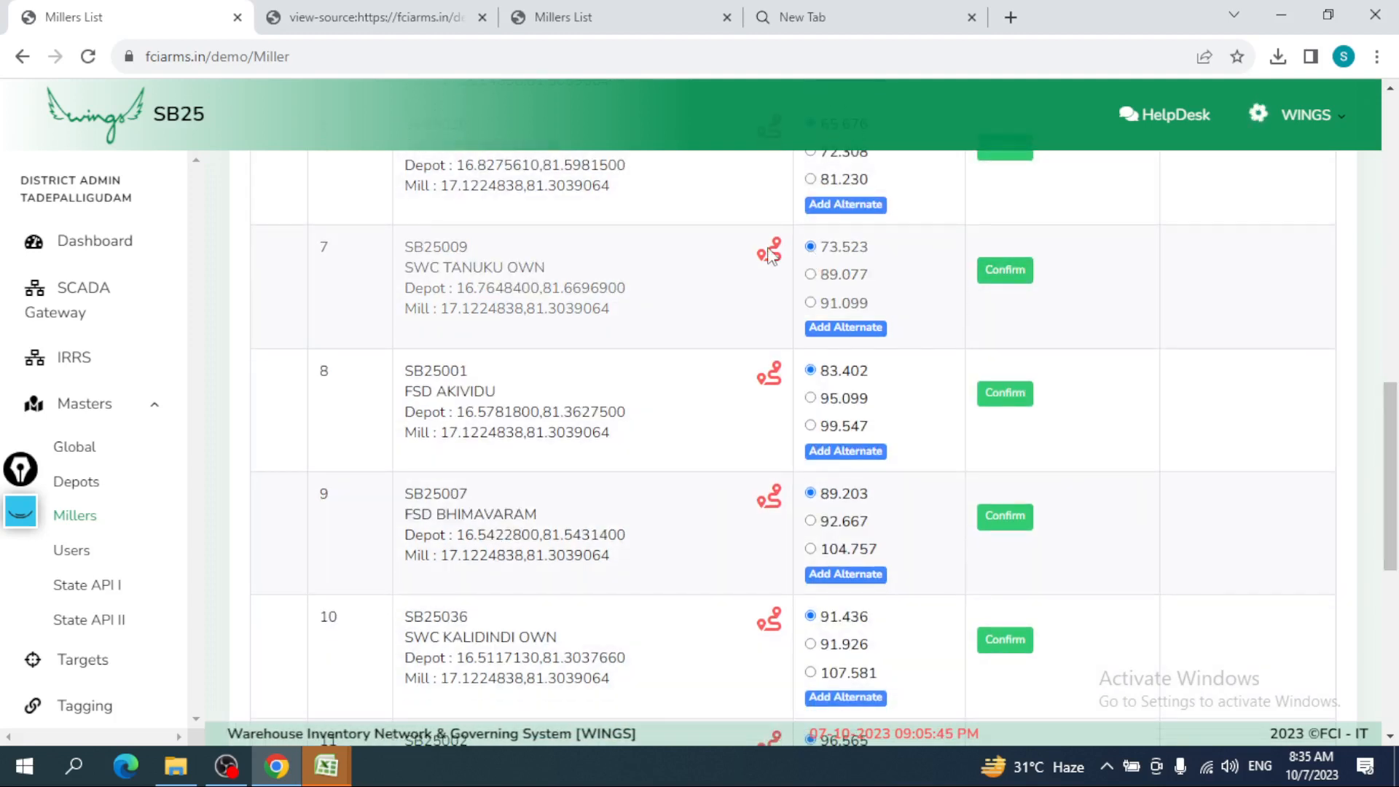
left_click(1004, 270)
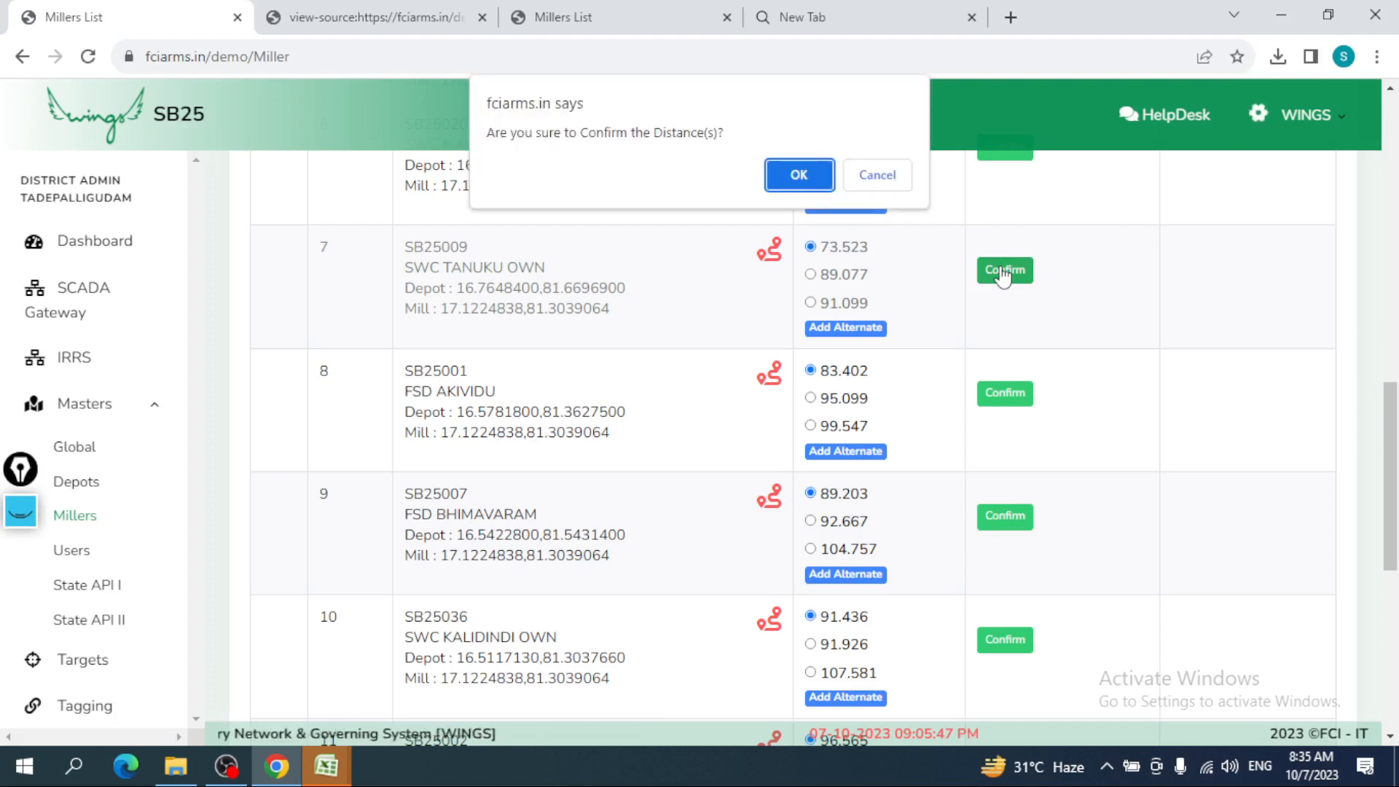
left_click(848, 186)
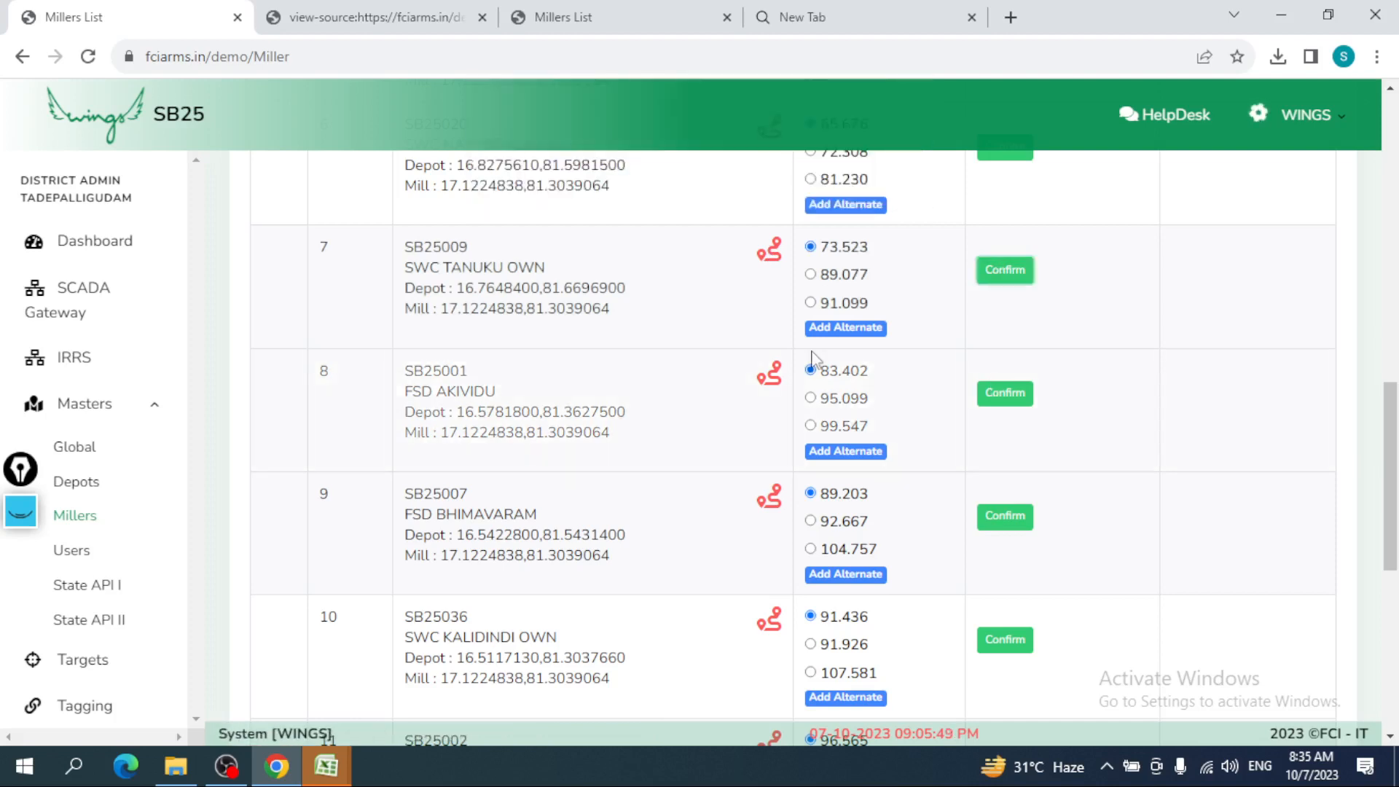
left_click(995, 387)
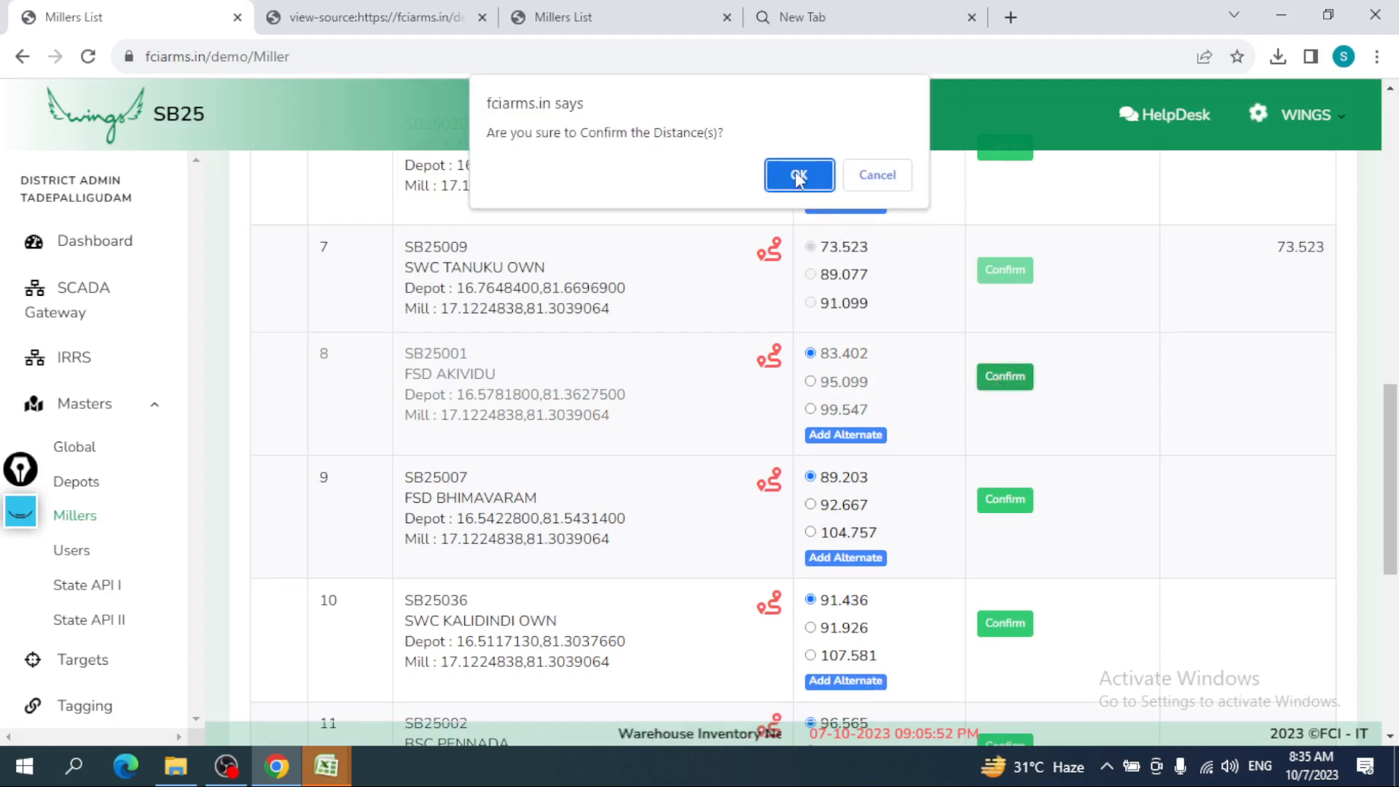
left_click(799, 178)
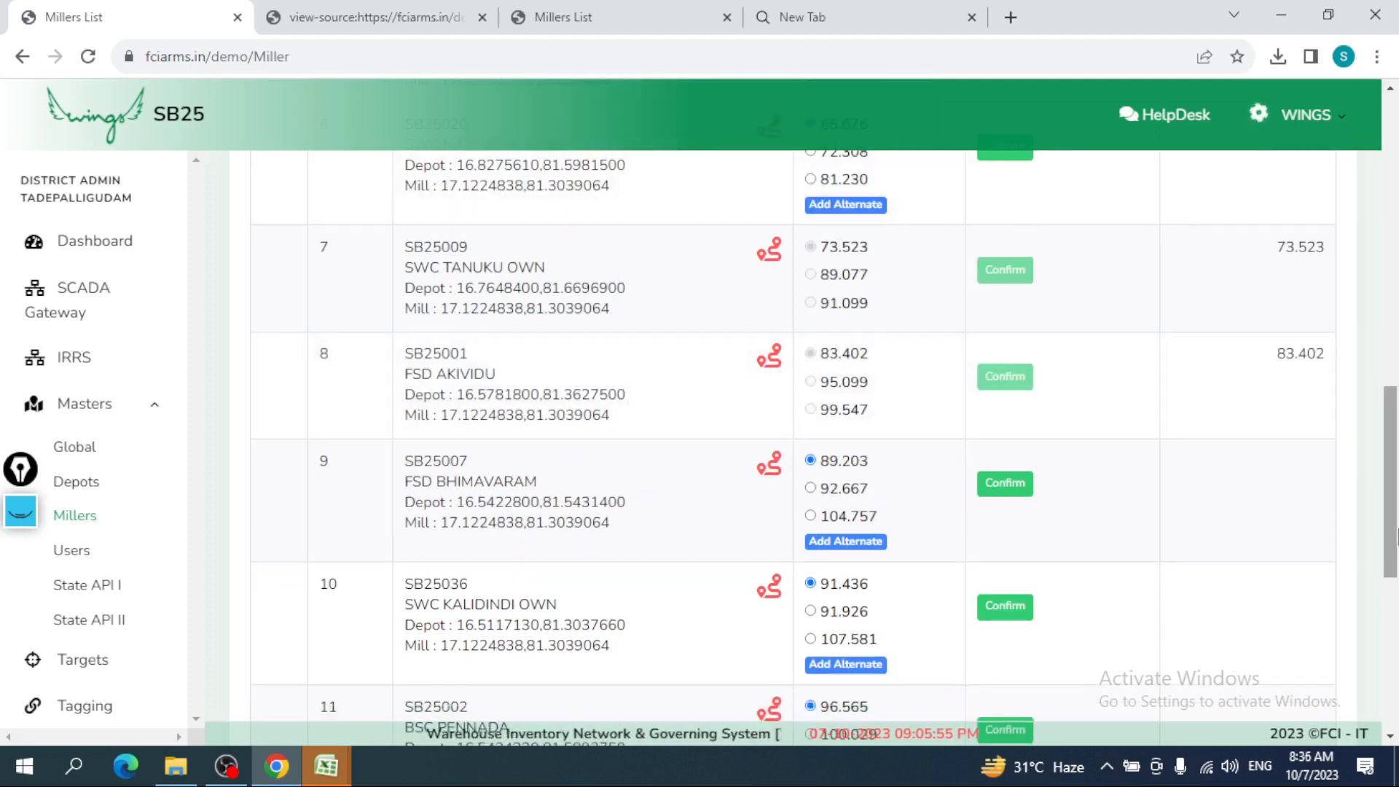
- Close the page-source browser tab
left_click_drag(1396, 536, 1392, 248)
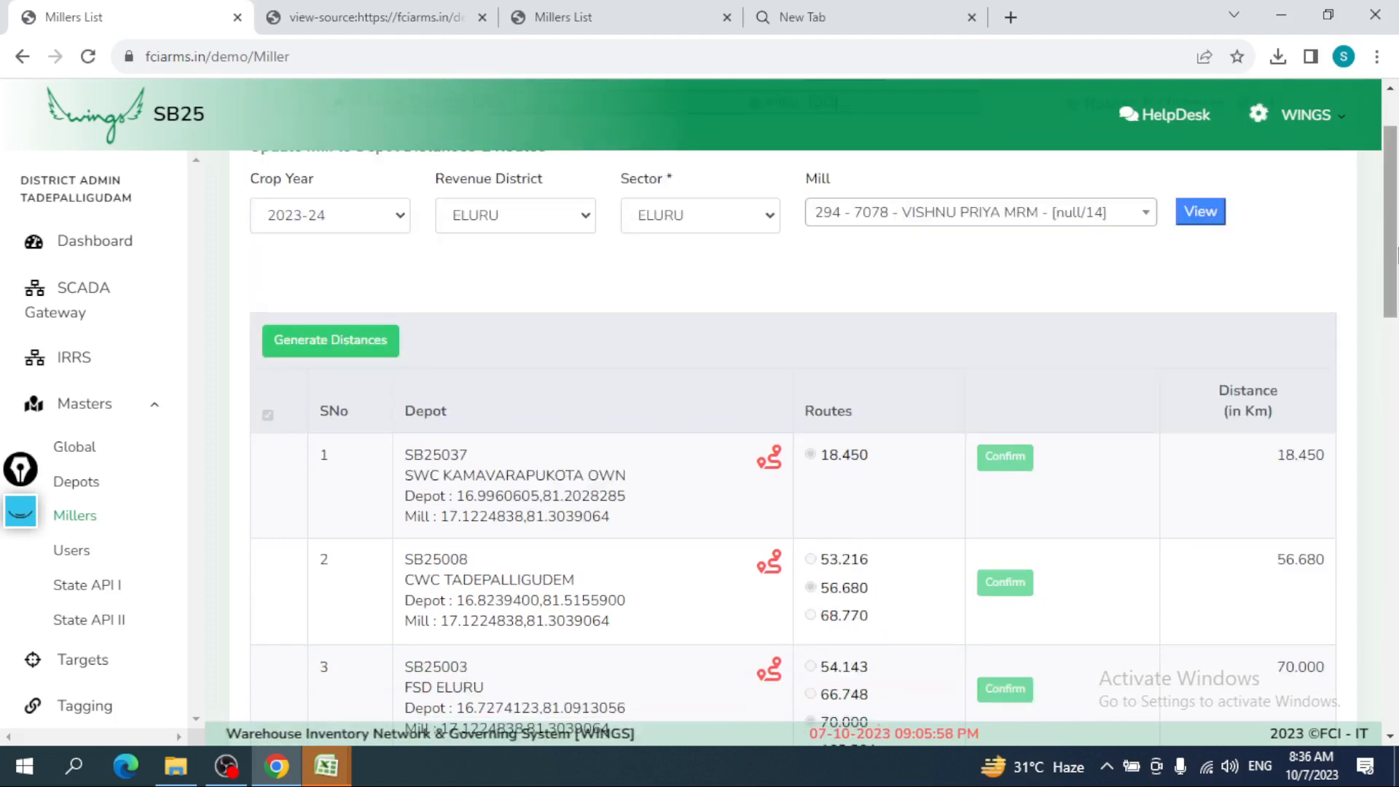
left_click(612, 10)
left_click(481, 17)
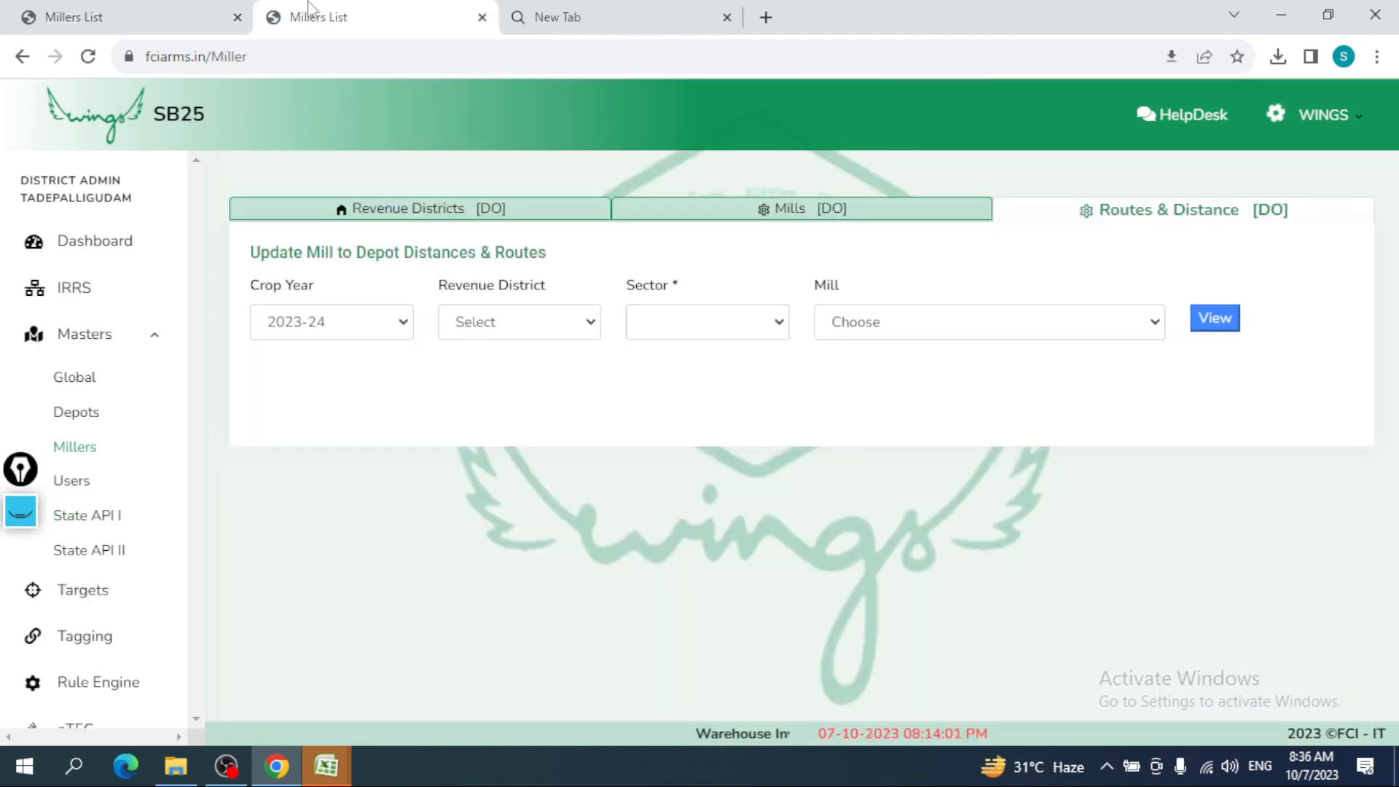
- Load depot routes for mill 287 - 7076 - SUBHASRI TRADERS, nearest being FSD ELURU at 20.416
left_click(94, 11)
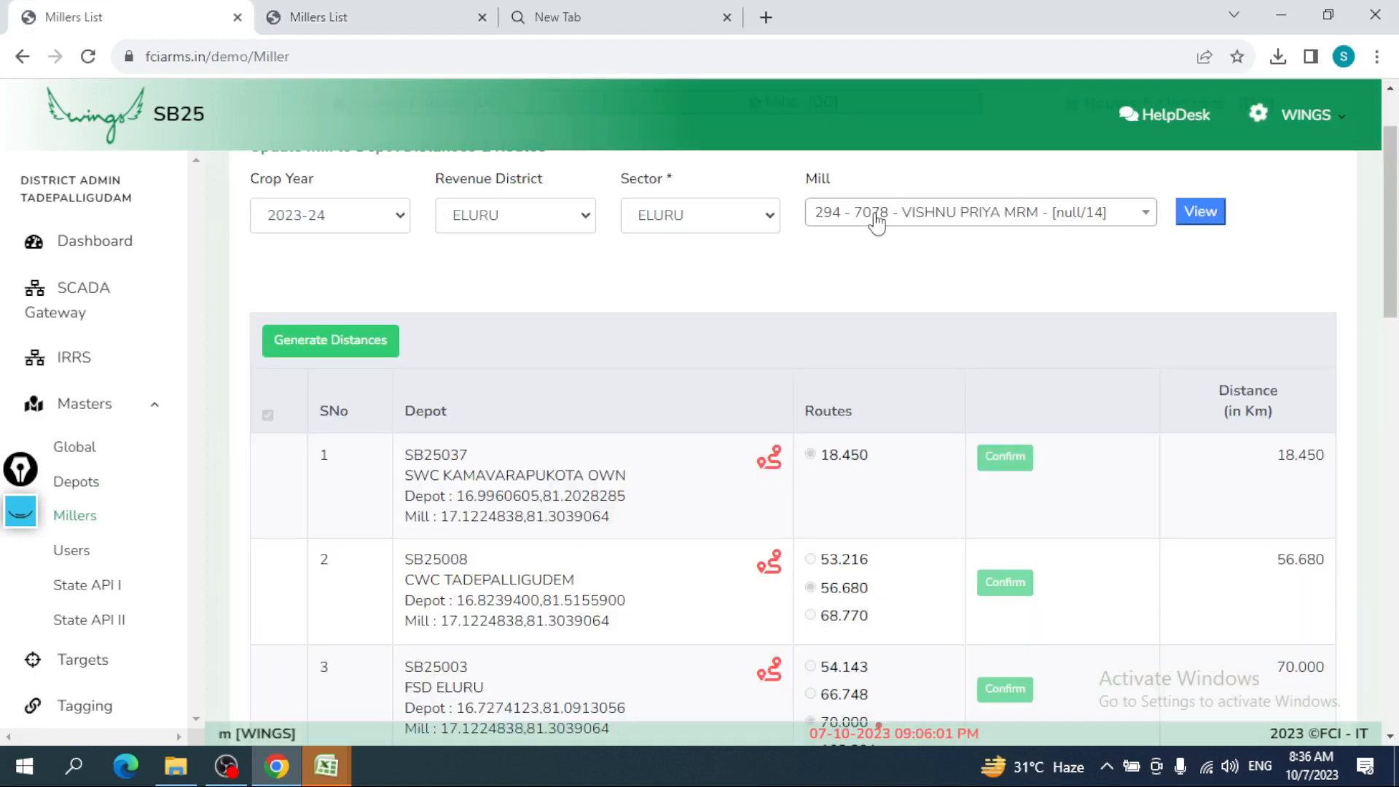
left_click(877, 219)
scroll(1149, 327, "up", 2)
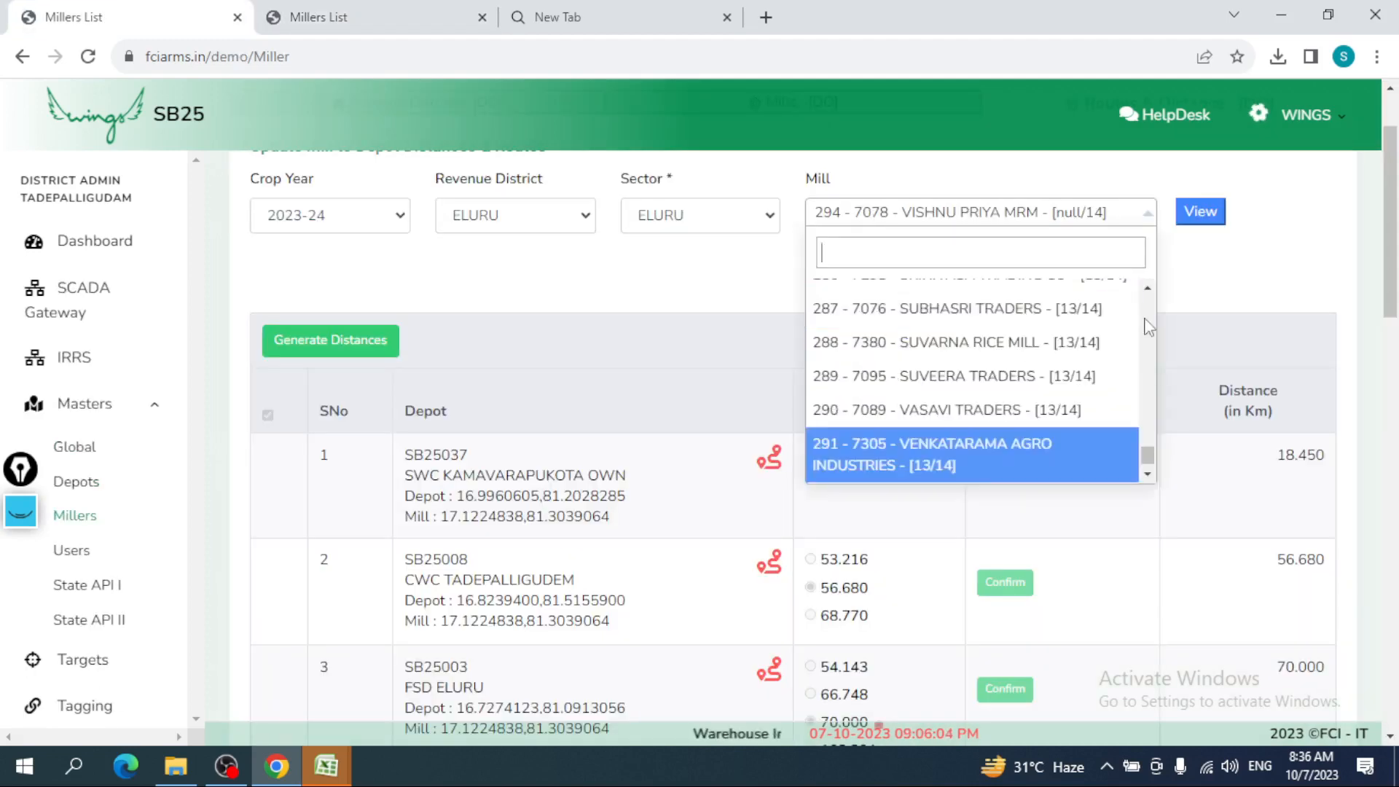
scroll(993, 347, "up", 1)
left_click(993, 347)
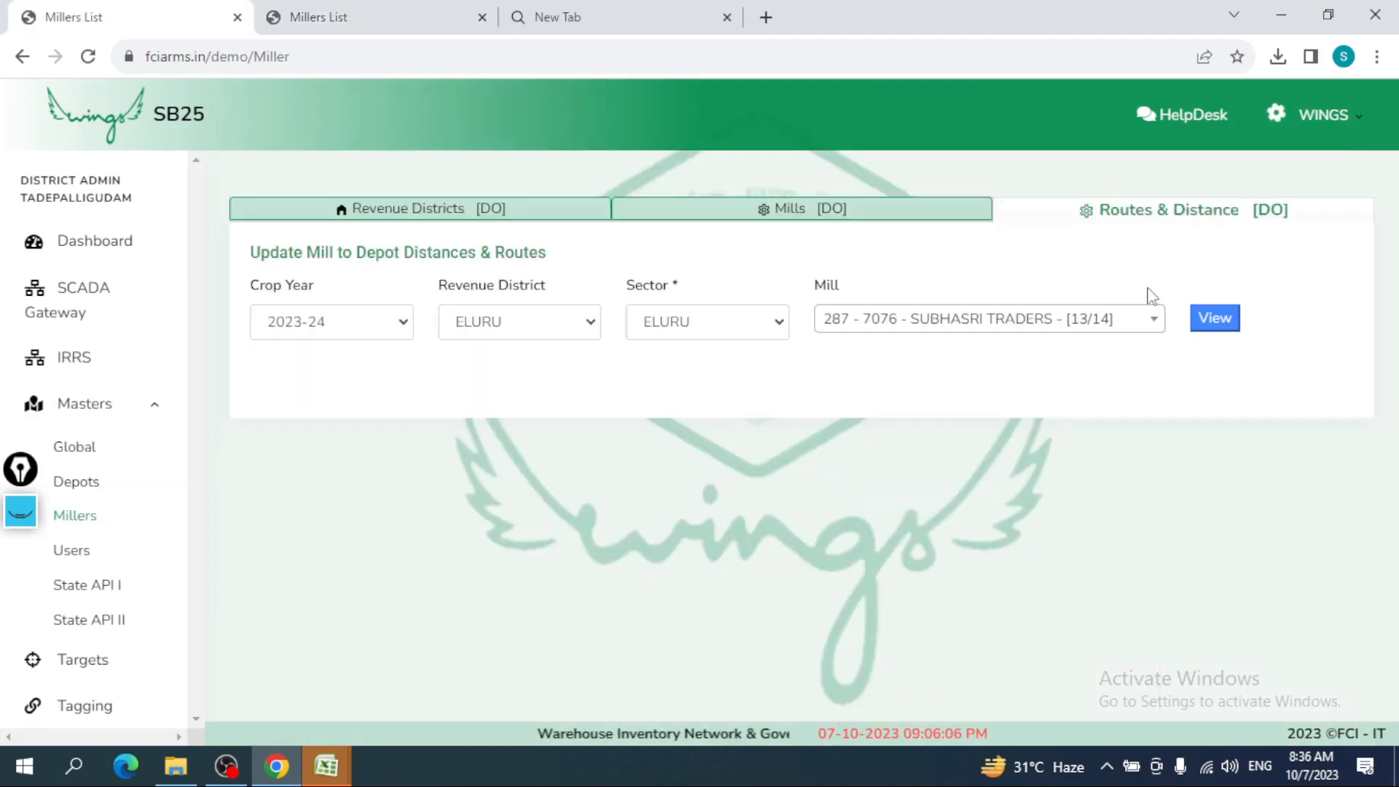
left_click(1214, 323)
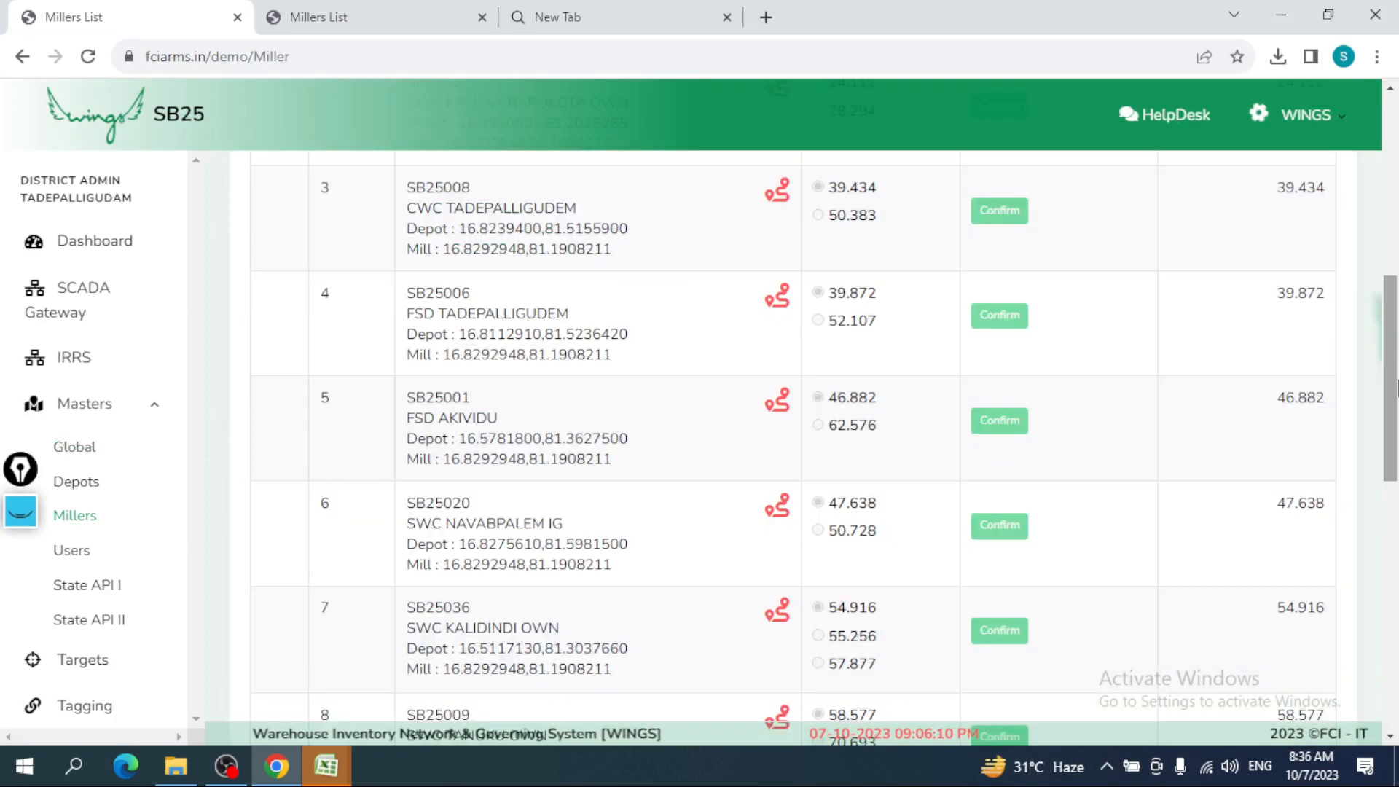
left_click_drag(1392, 386, 1391, 266)
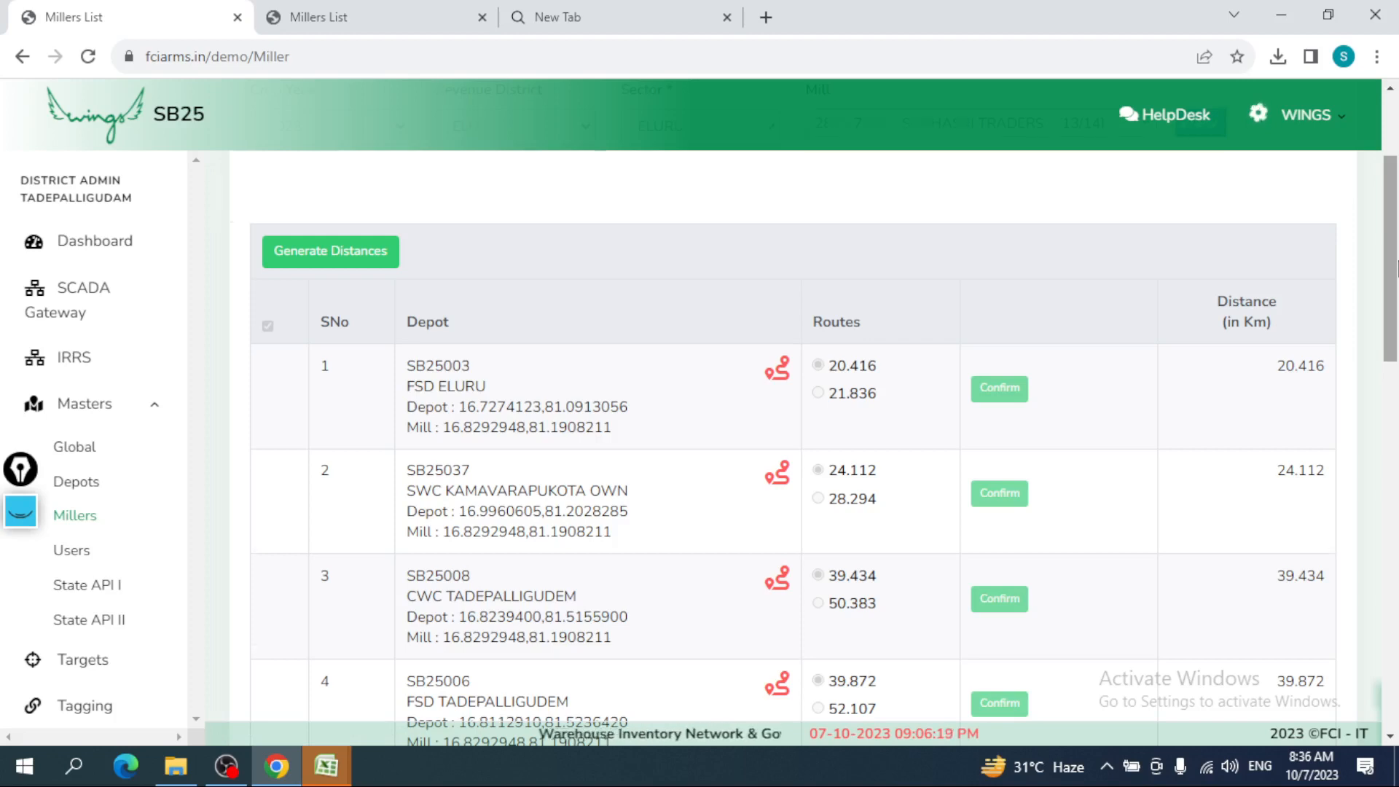
left_click_drag(1396, 266, 1396, 196)
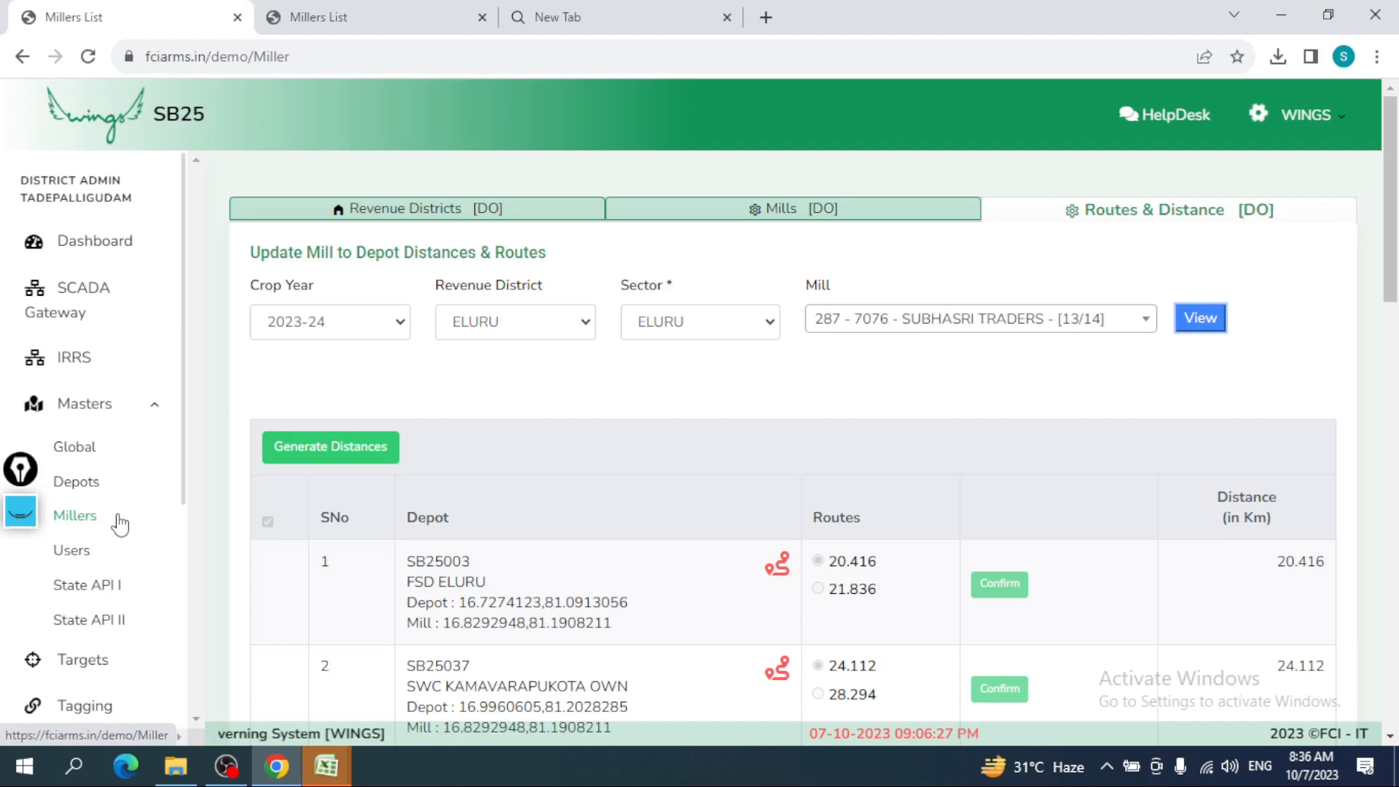
- Open the Users List, check the Depot/QC users, then return to Divisional Office users
left_click(86, 555)
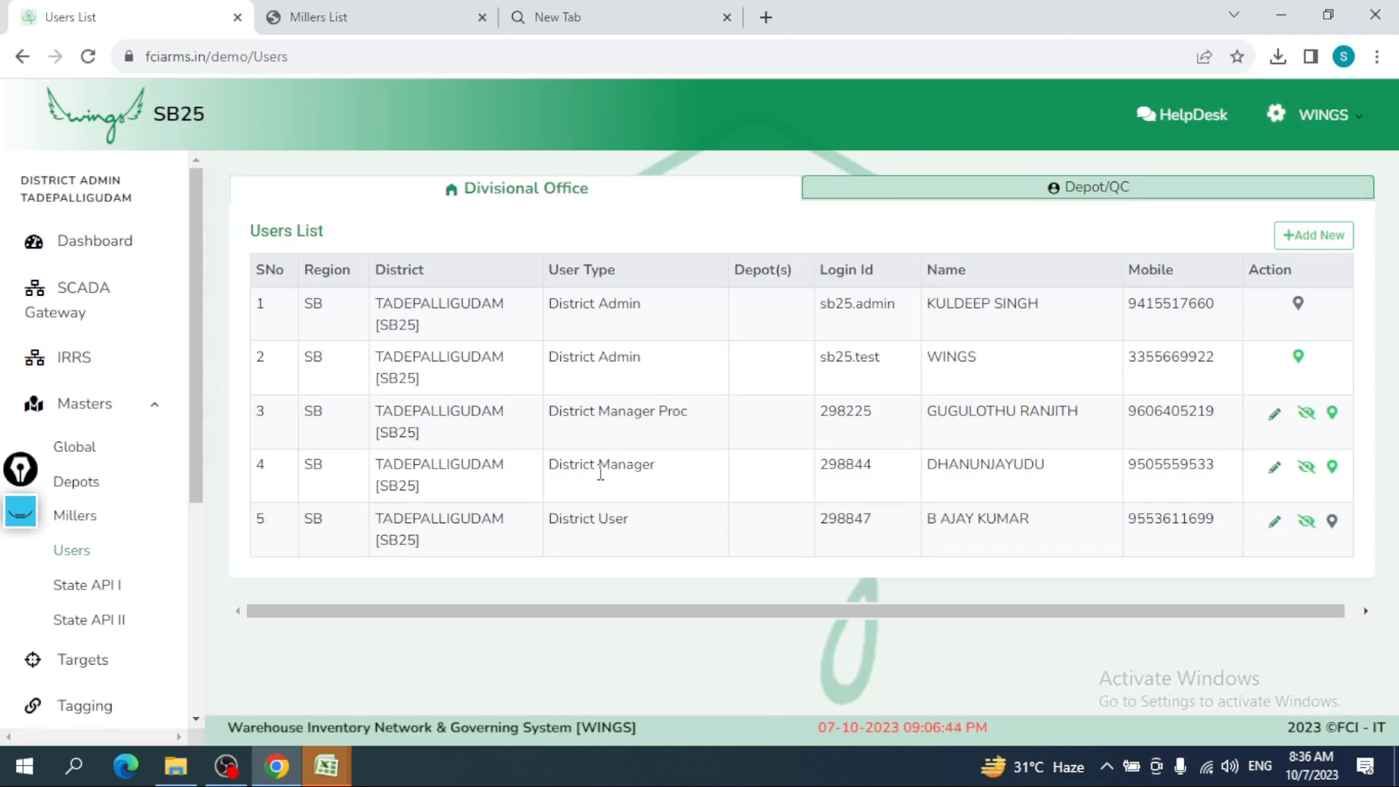
left_click(1100, 197)
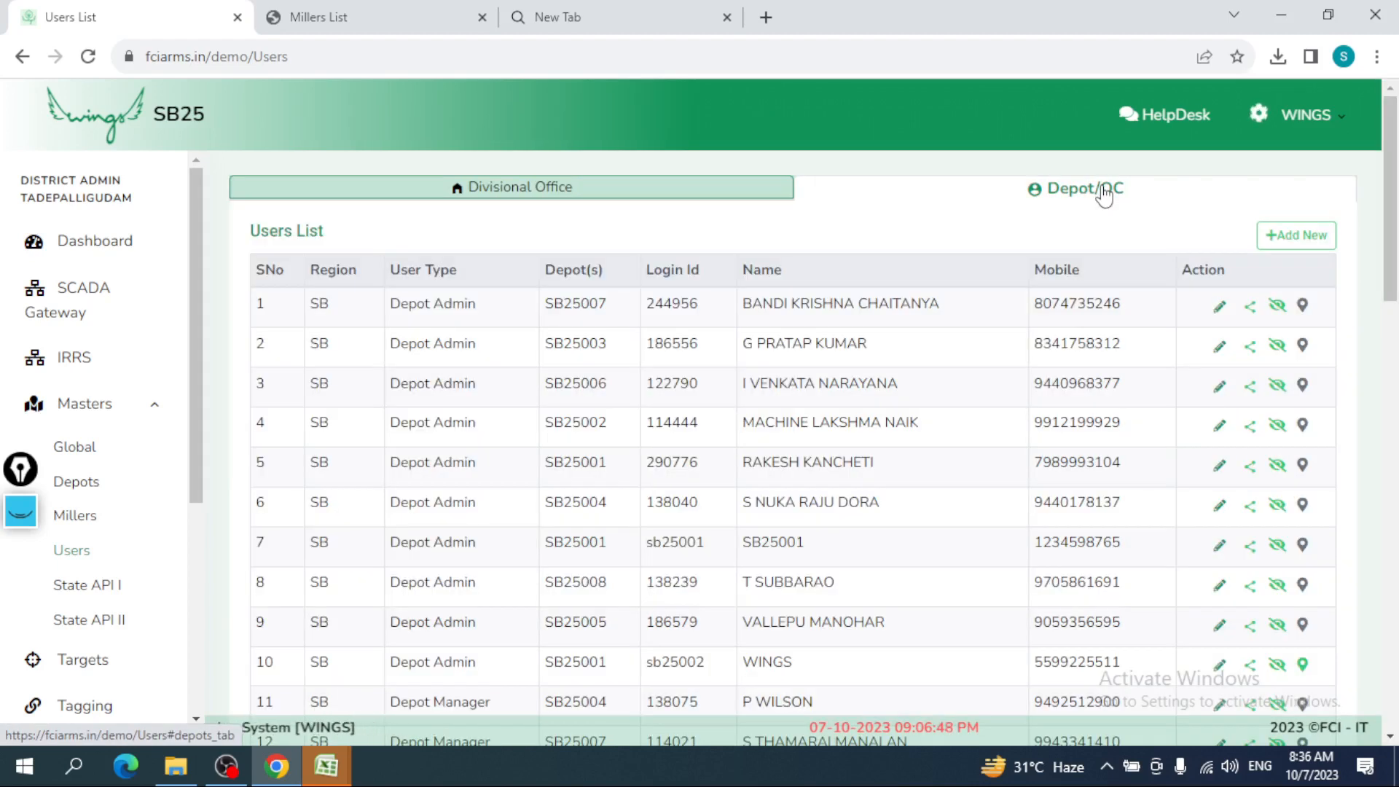
left_click(634, 195)
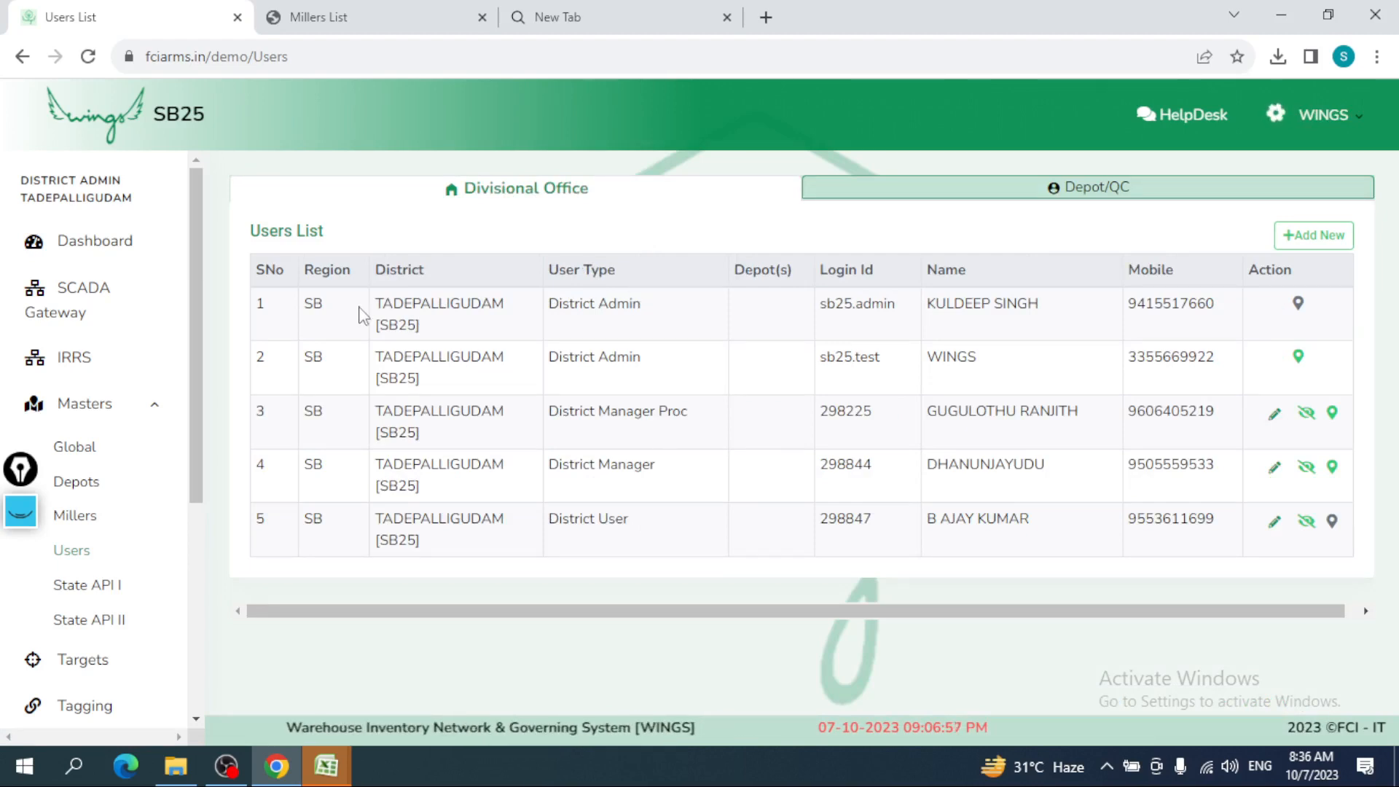
- Highlight Tadepalligudam user details: region code SB, district code SB25, login ids, mobile number
double_click(312, 307)
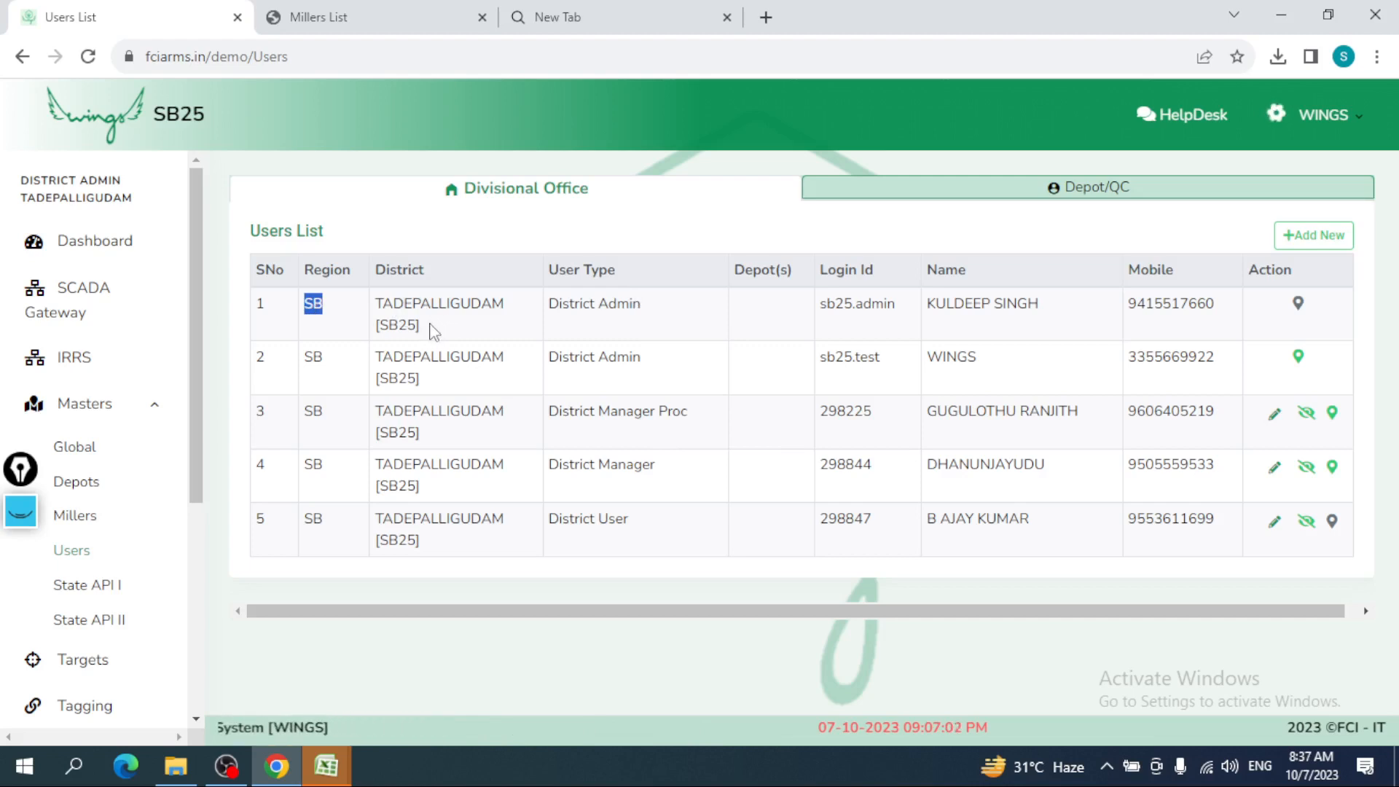
left_click_drag(434, 332, 380, 325)
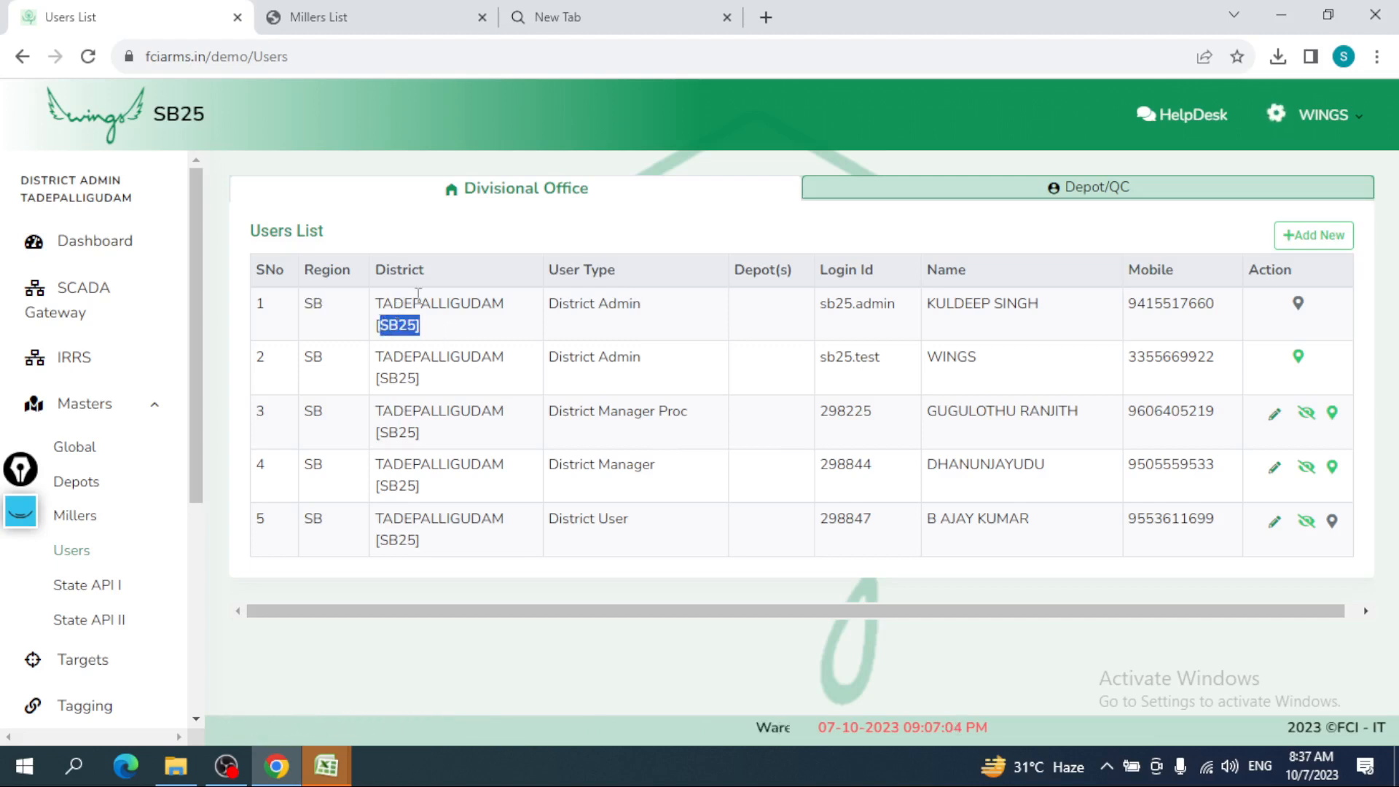
left_click(432, 331)
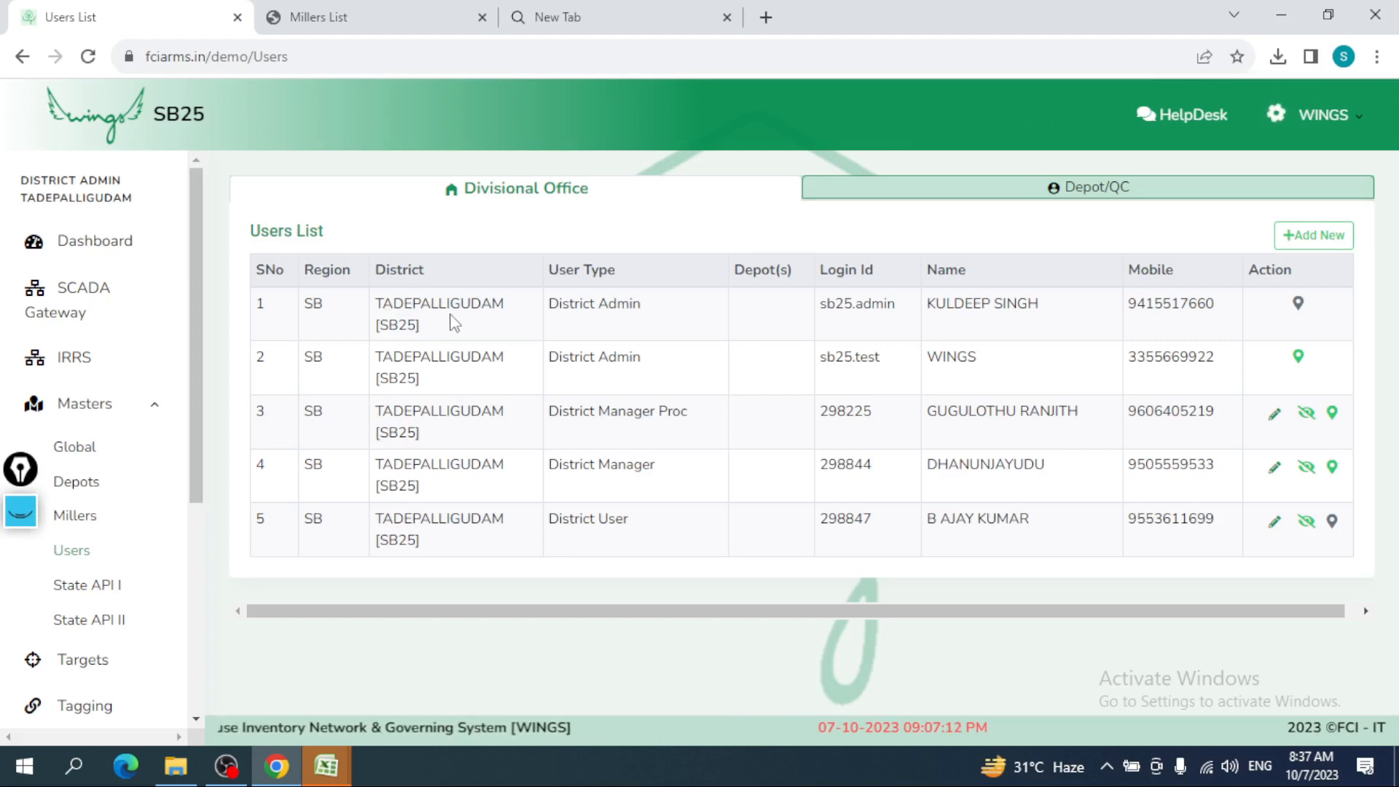
left_click_drag(416, 325, 373, 299)
left_click(415, 329)
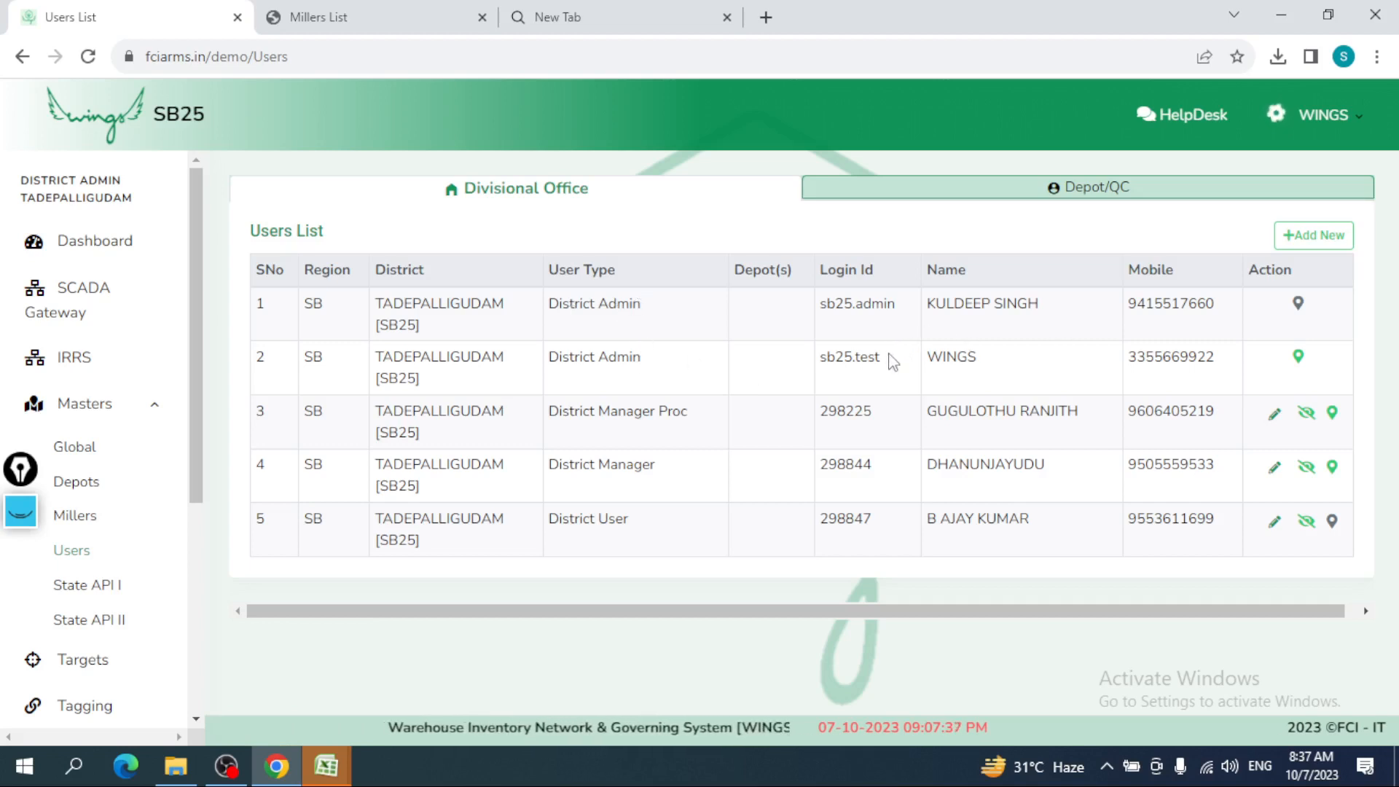
left_click_drag(891, 359, 821, 362)
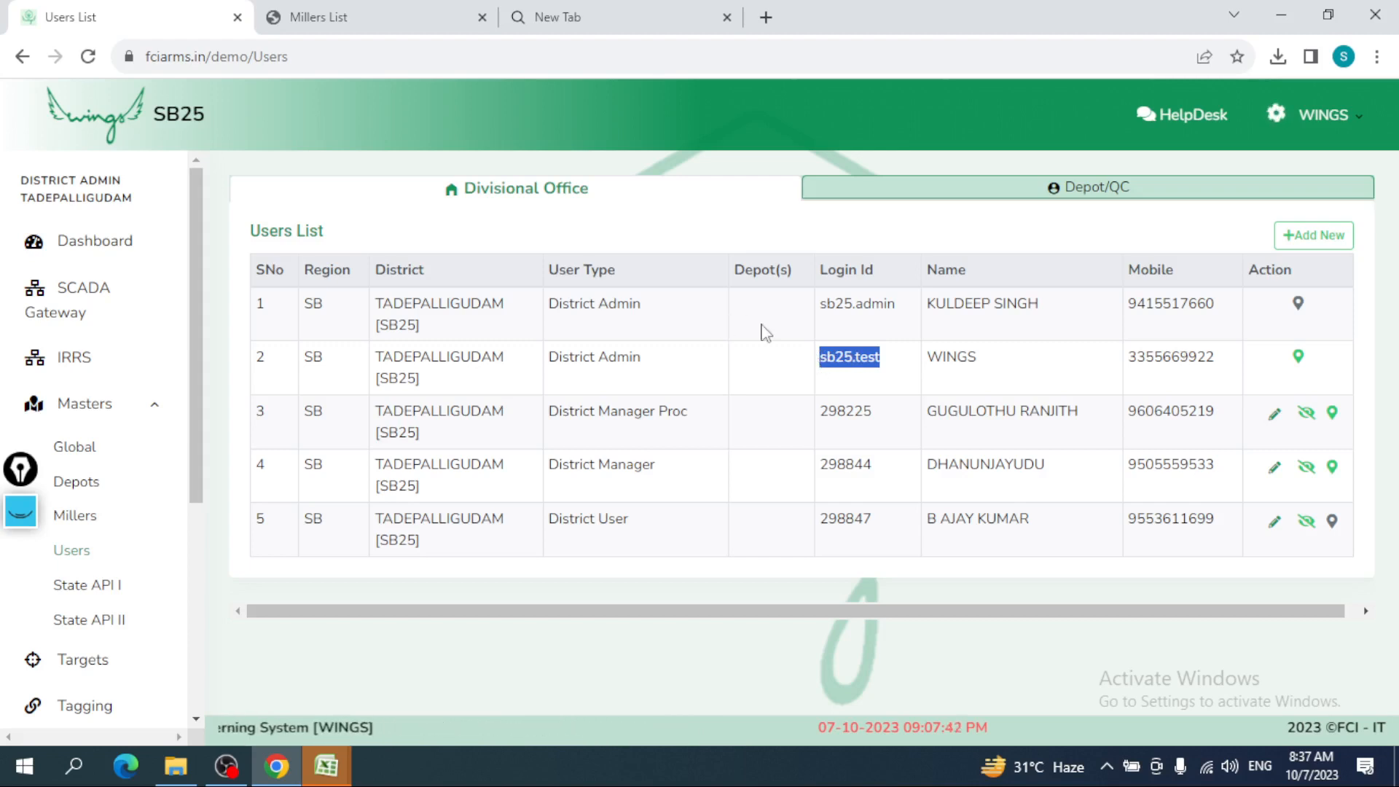
left_click(860, 303)
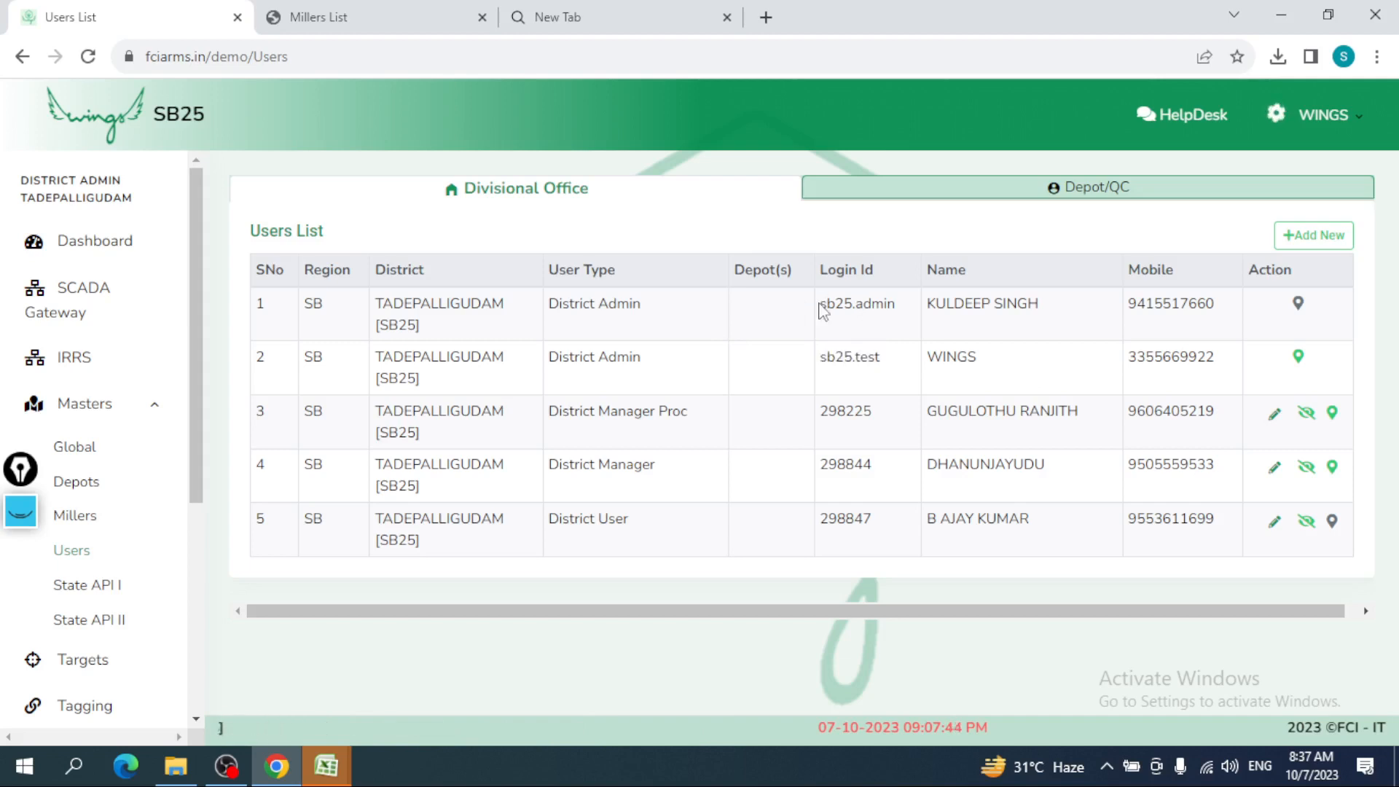
left_click_drag(820, 305, 1039, 304)
left_click_drag(1137, 303, 1332, 304)
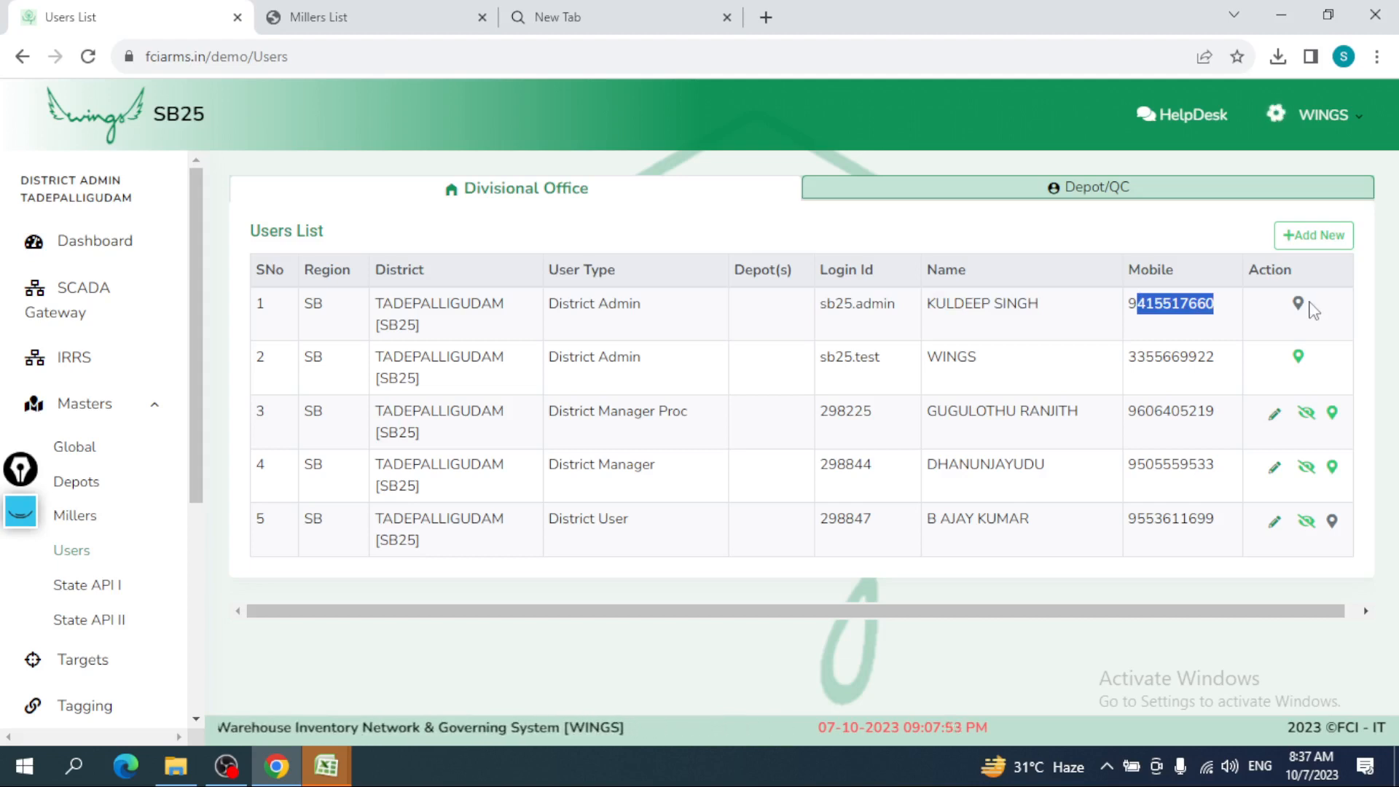
- Start a new user and set its user type to DEPOT ADMIN
left_click(1321, 245)
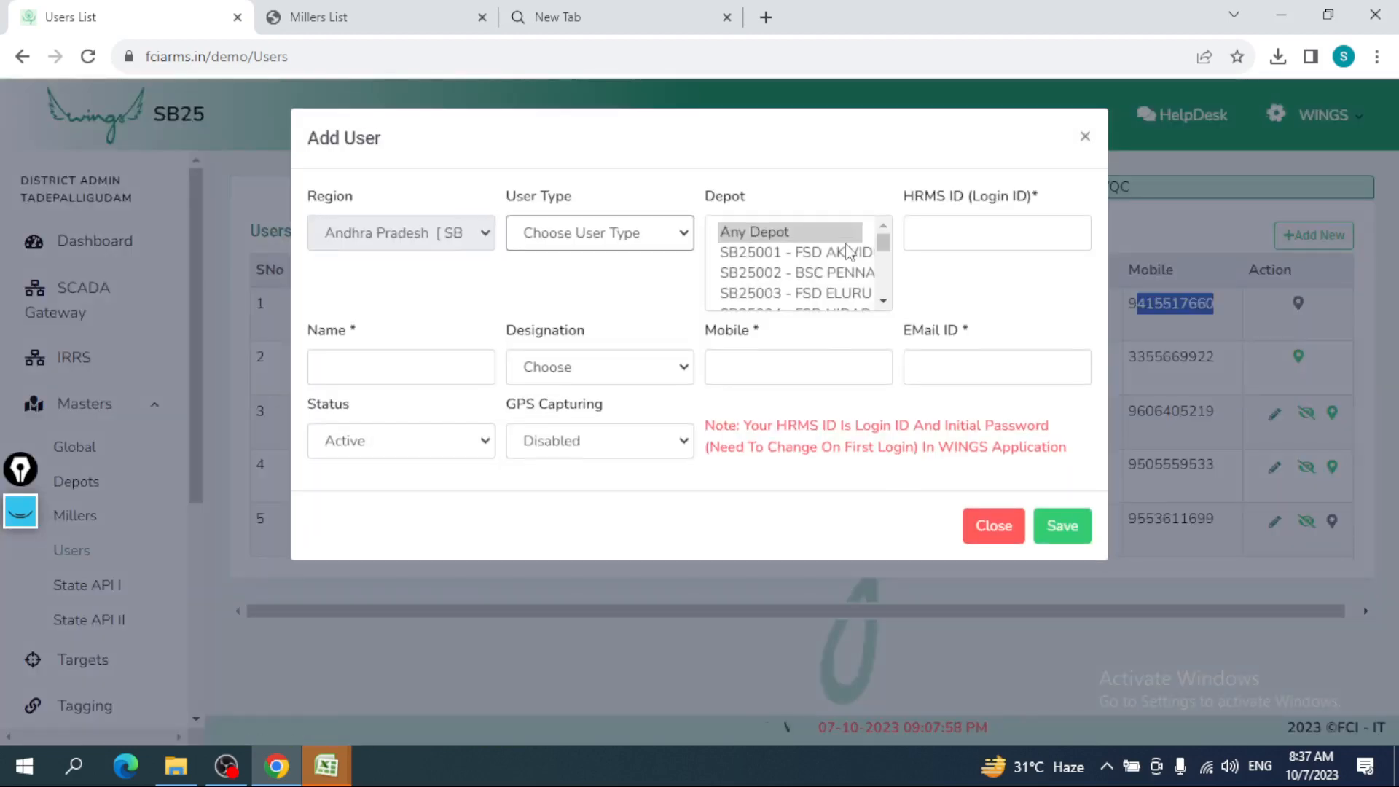
left_click(470, 237)
left_click(535, 244)
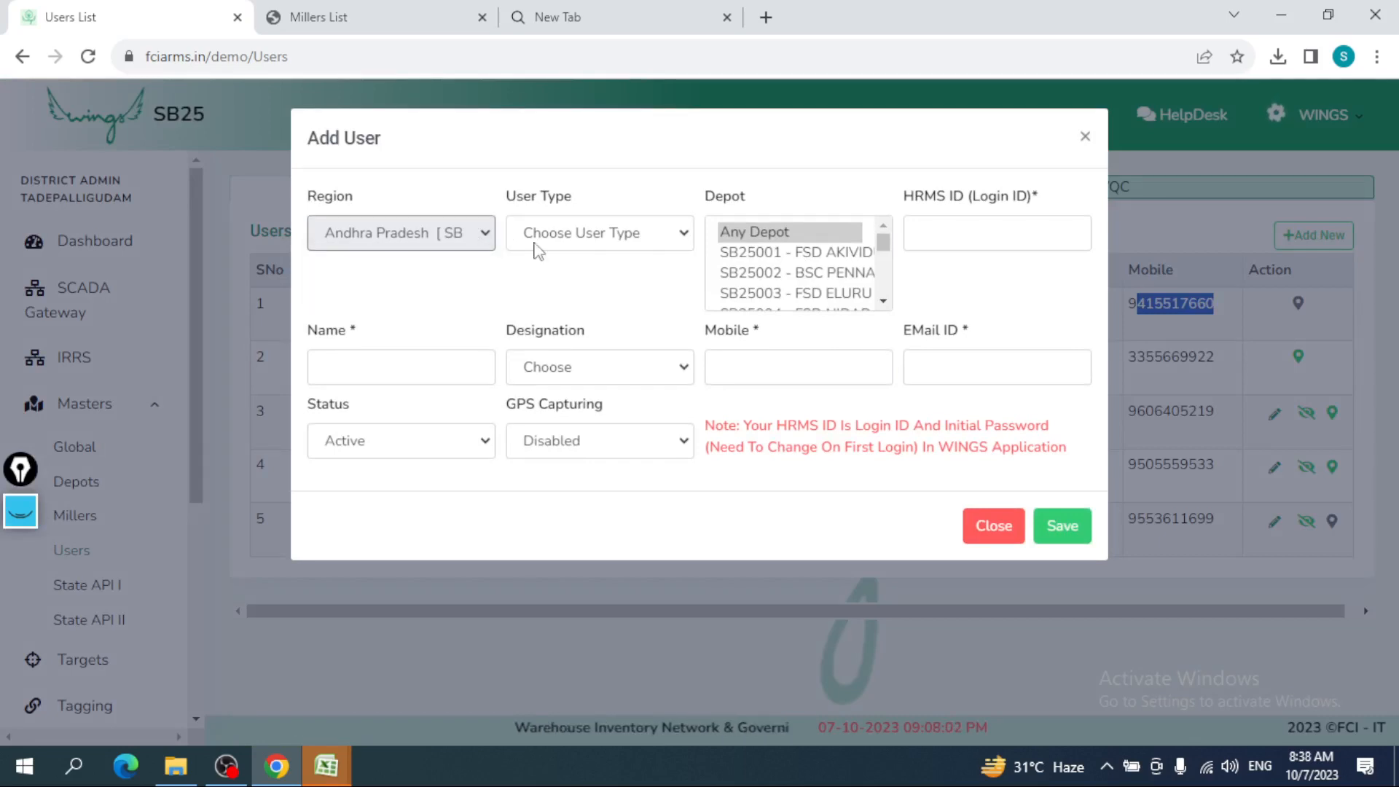
left_click(536, 244)
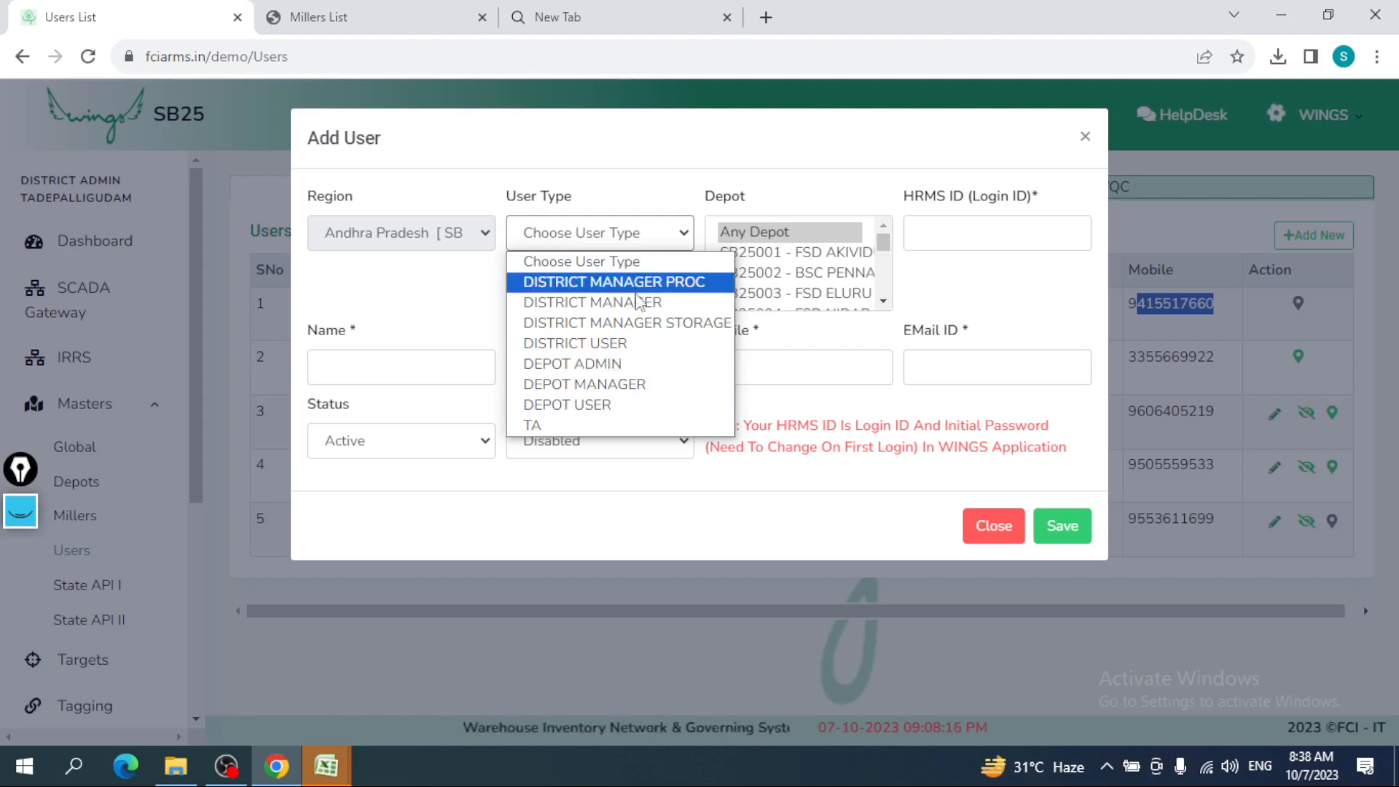
left_click(627, 364)
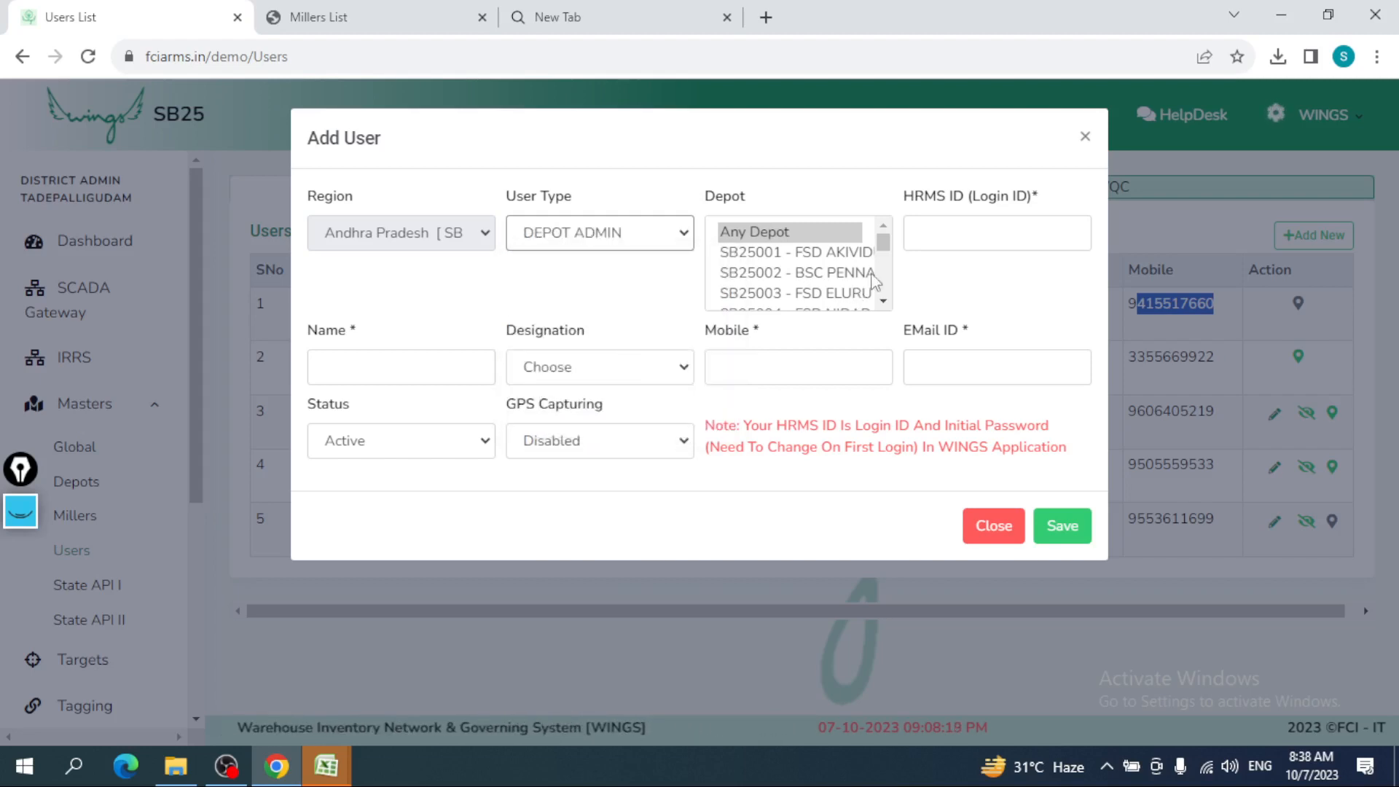
scroll(875, 281, "down", 1)
left_click_drag(884, 268, 883, 225)
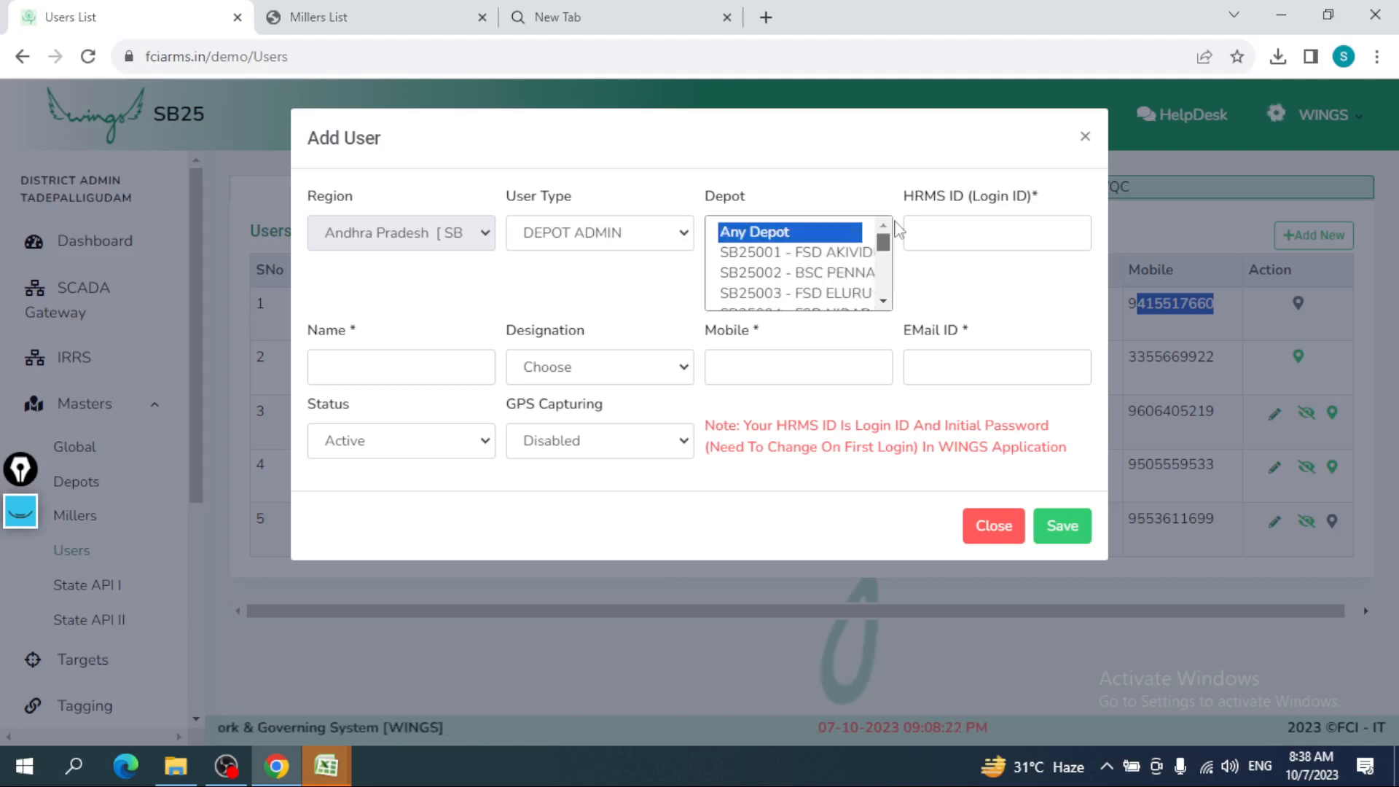
- Enter the user's HRMS login id to auto-fill details and set designation AG-II
left_click(956, 243)
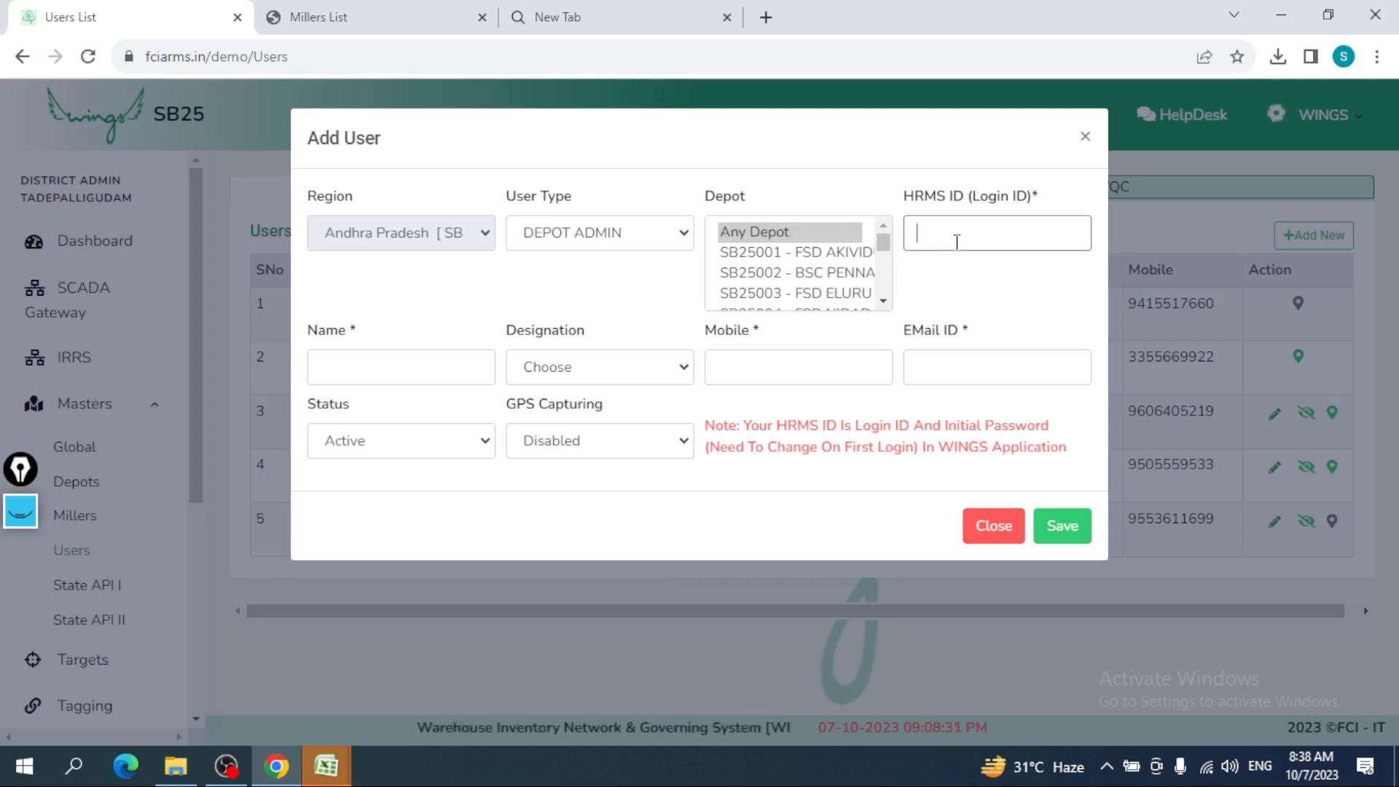
type("29")
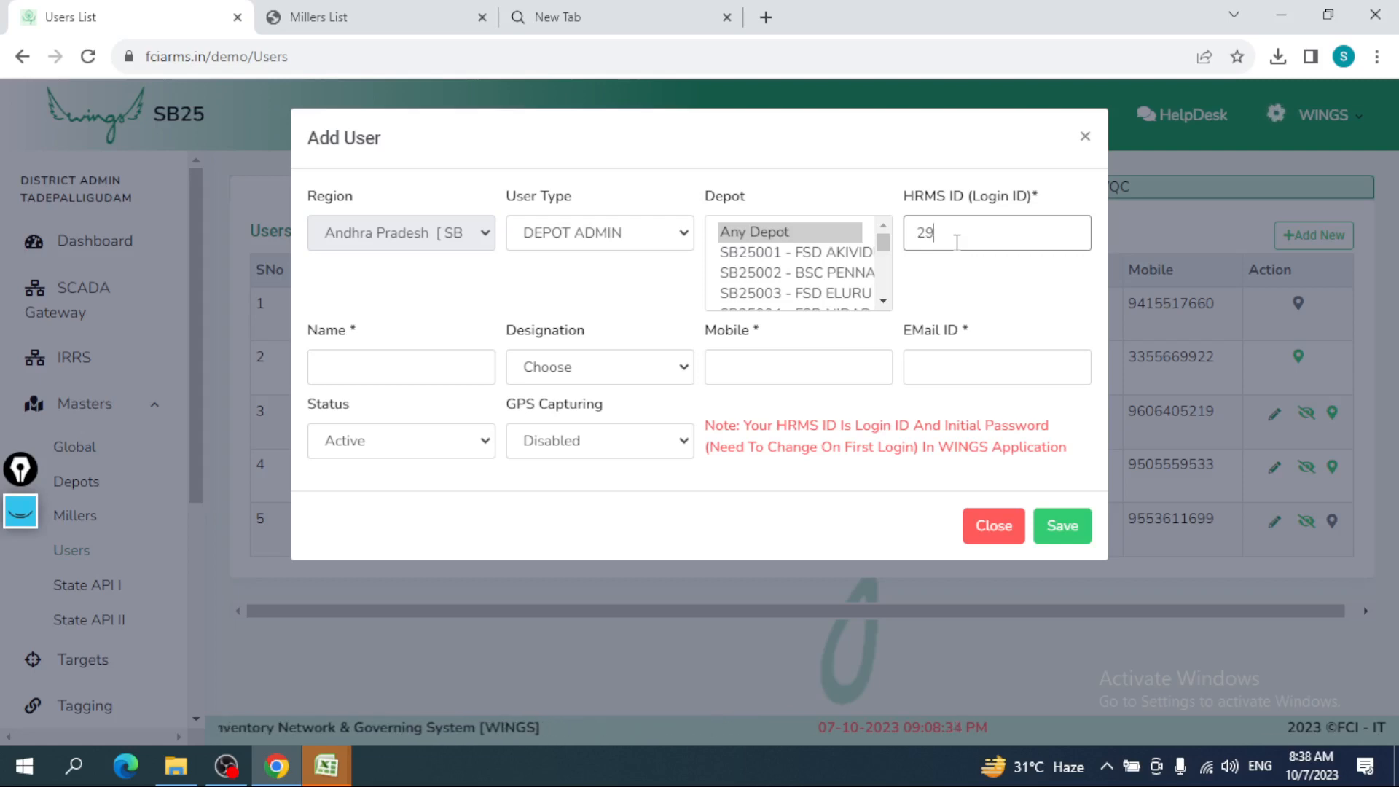
type("4403")
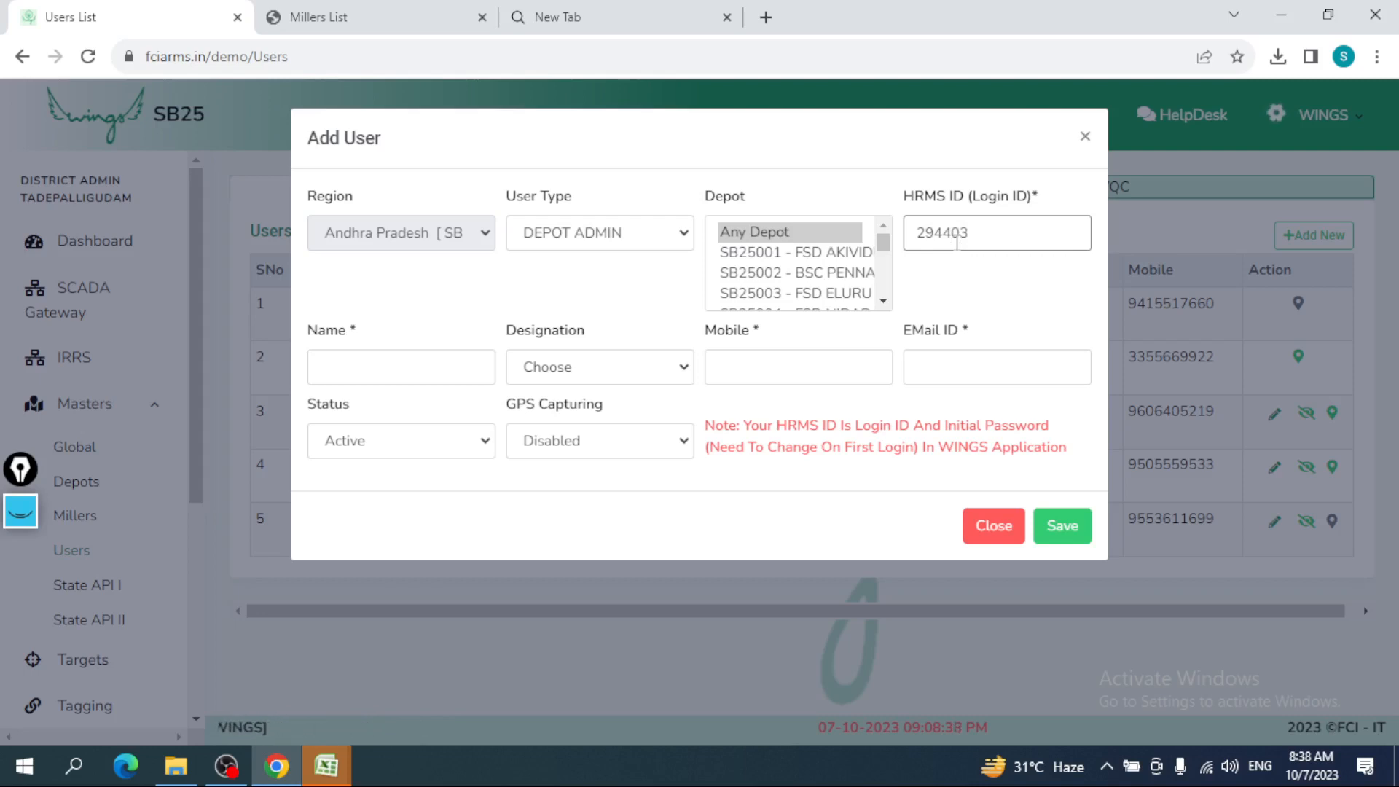
left_click(954, 275)
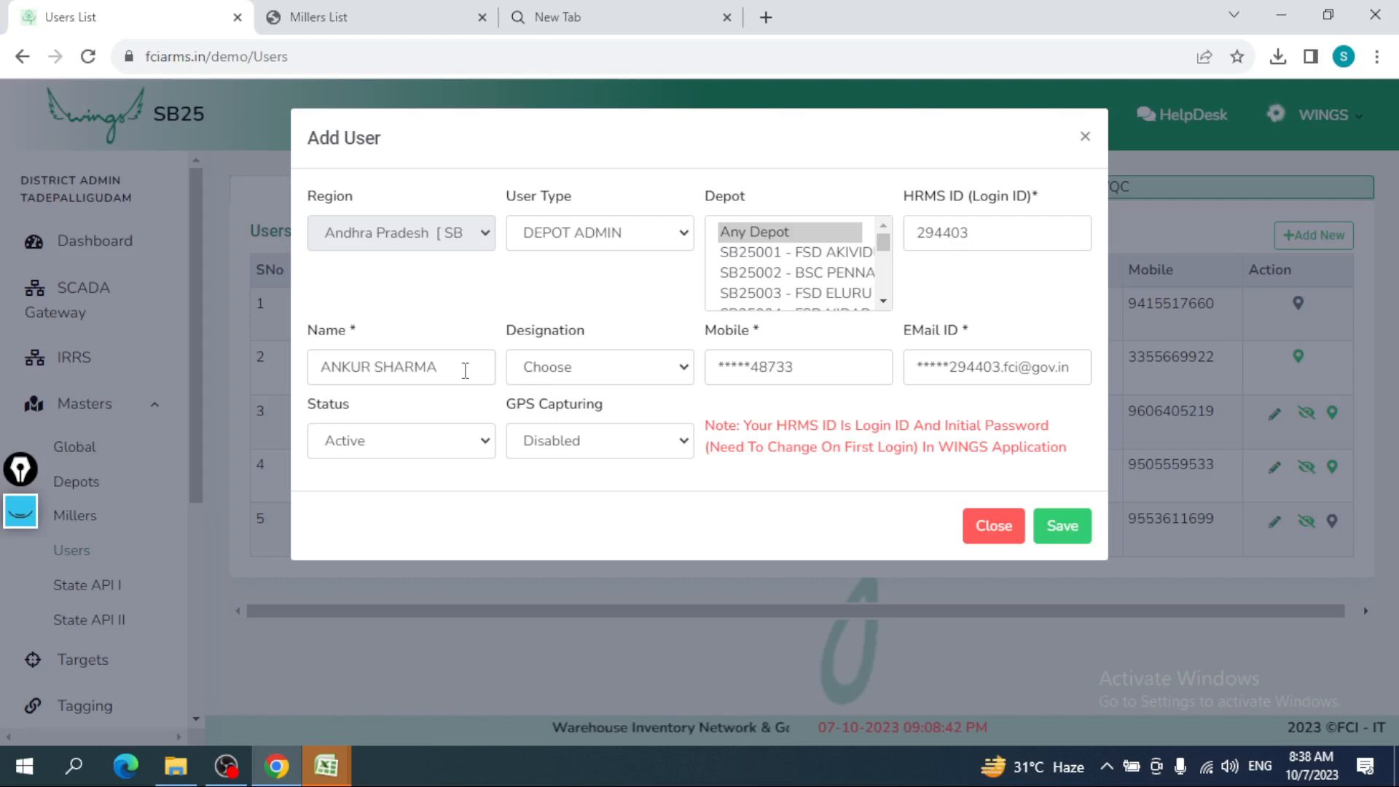
left_click_drag(464, 370, 309, 375)
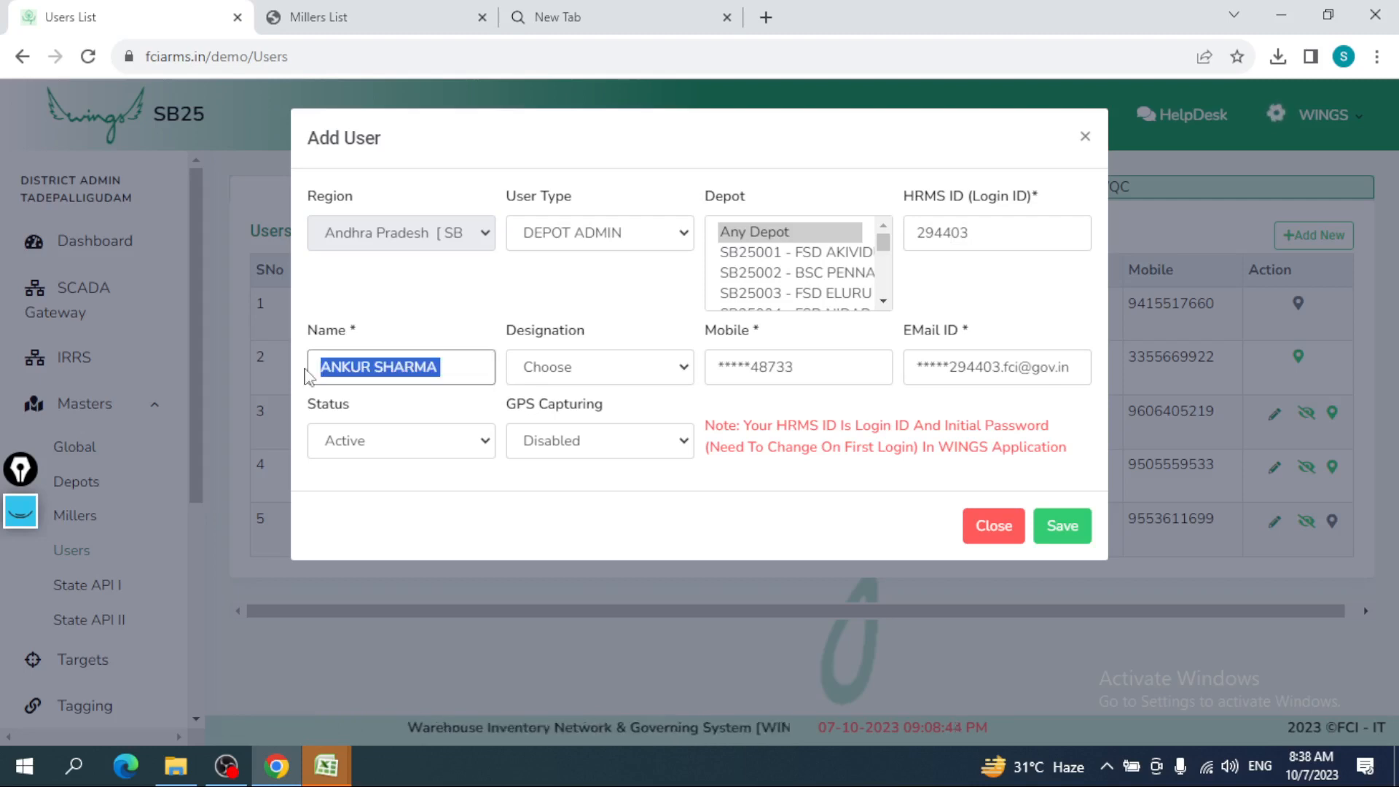
left_click(584, 373)
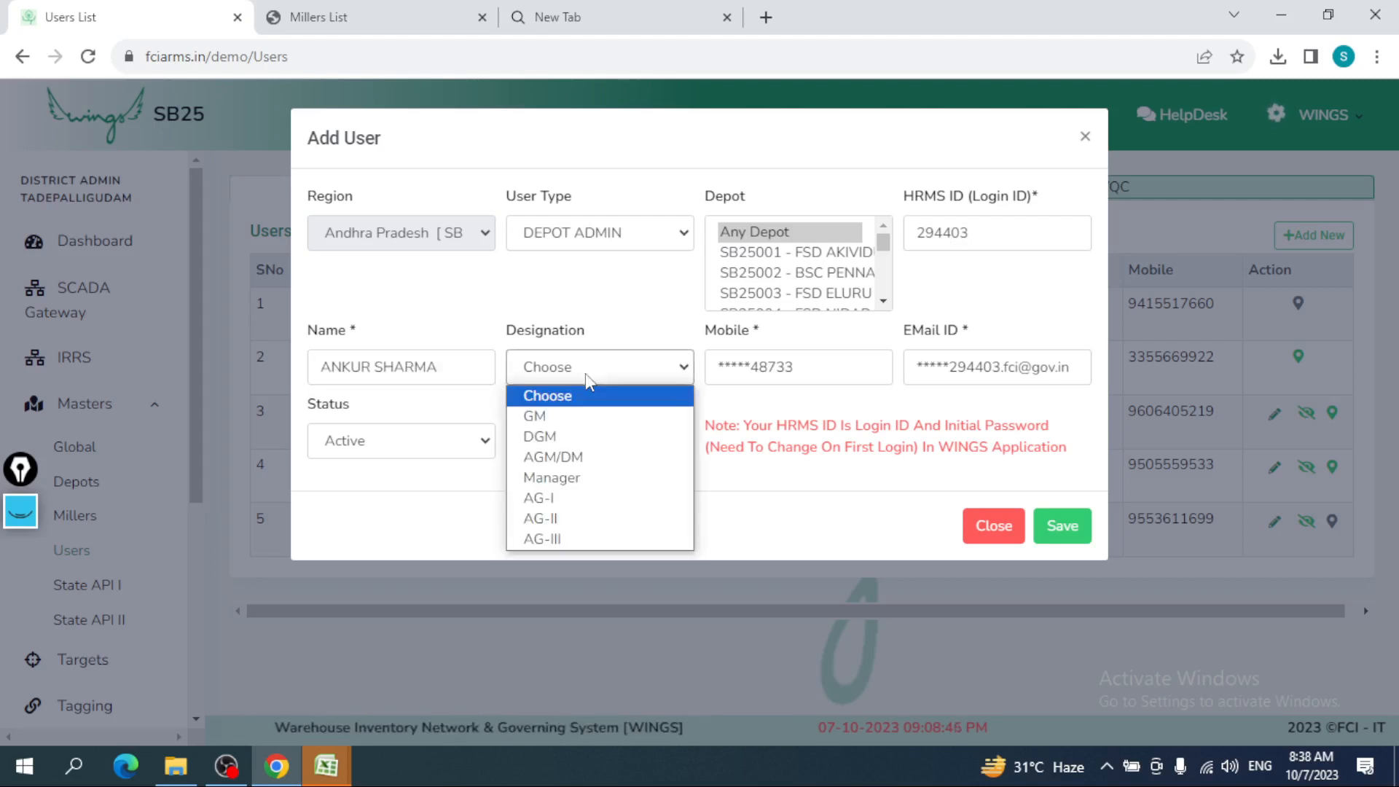
left_click(588, 520)
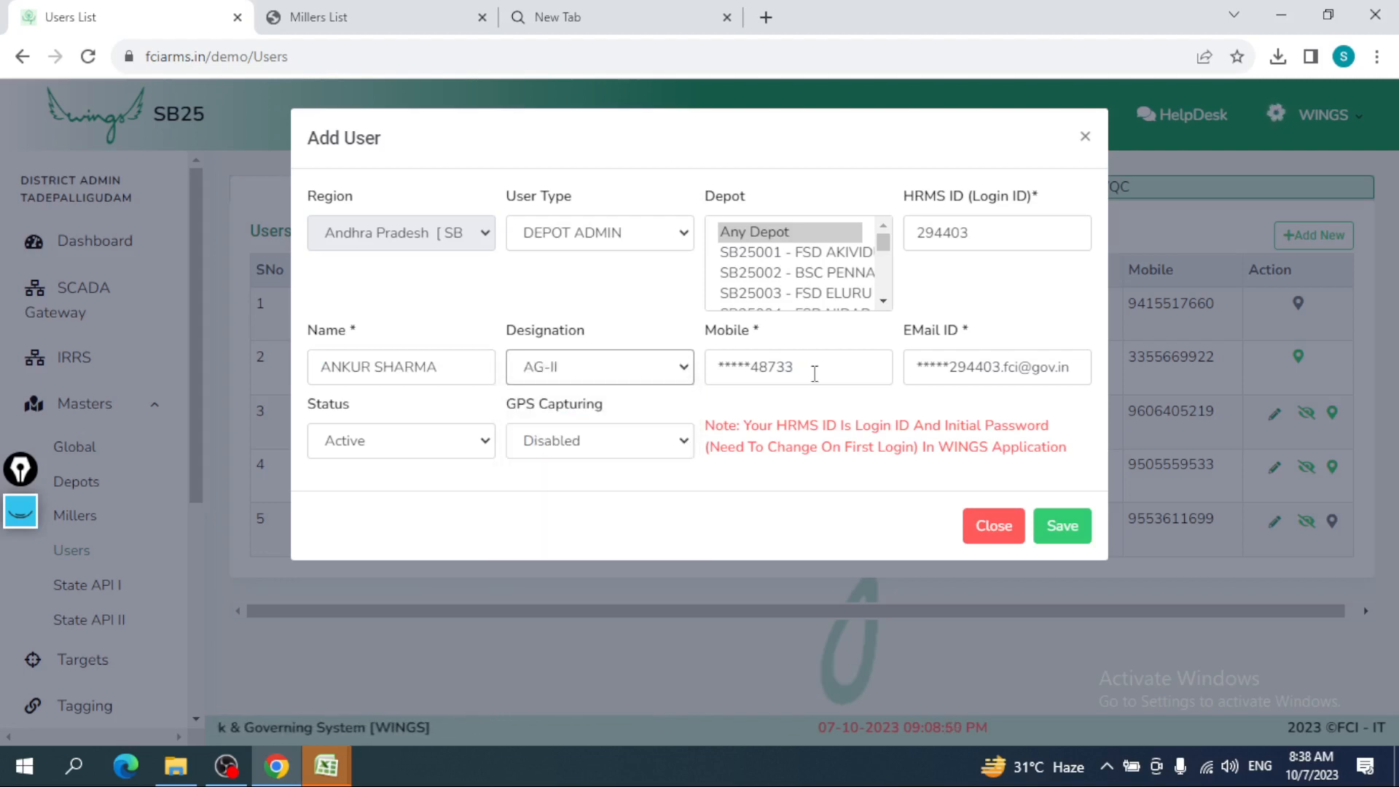
left_click_drag(814, 373, 706, 368)
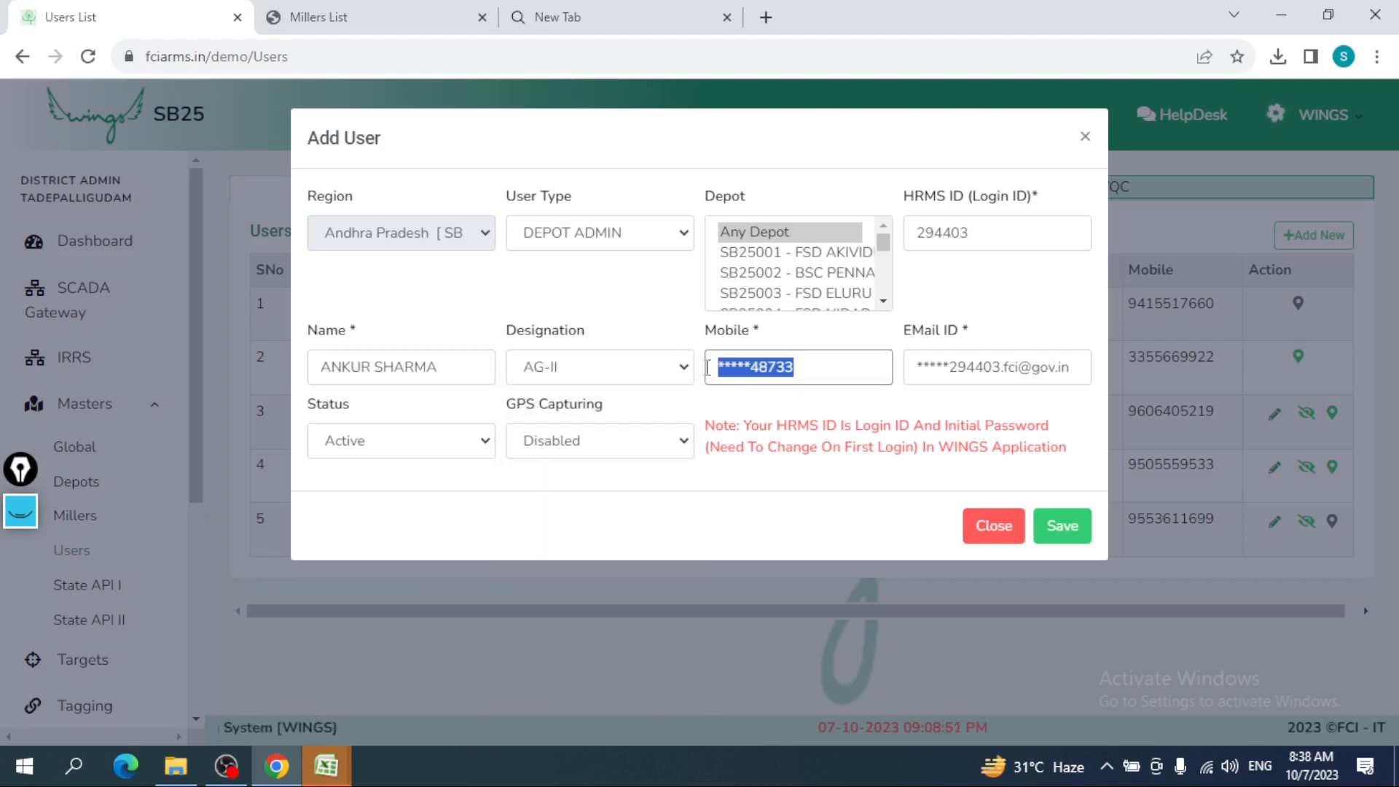
left_click(806, 369)
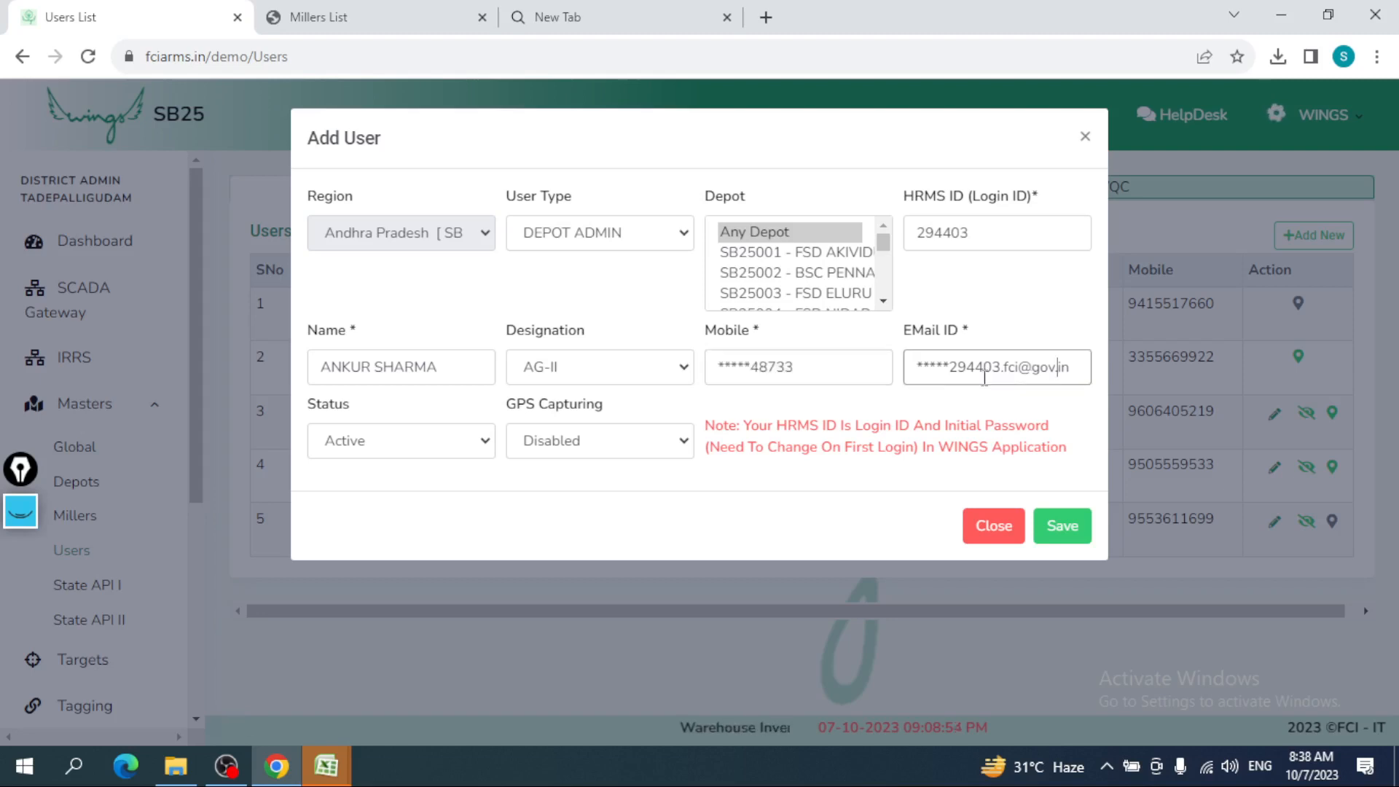
left_click_drag(1057, 368, 942, 368)
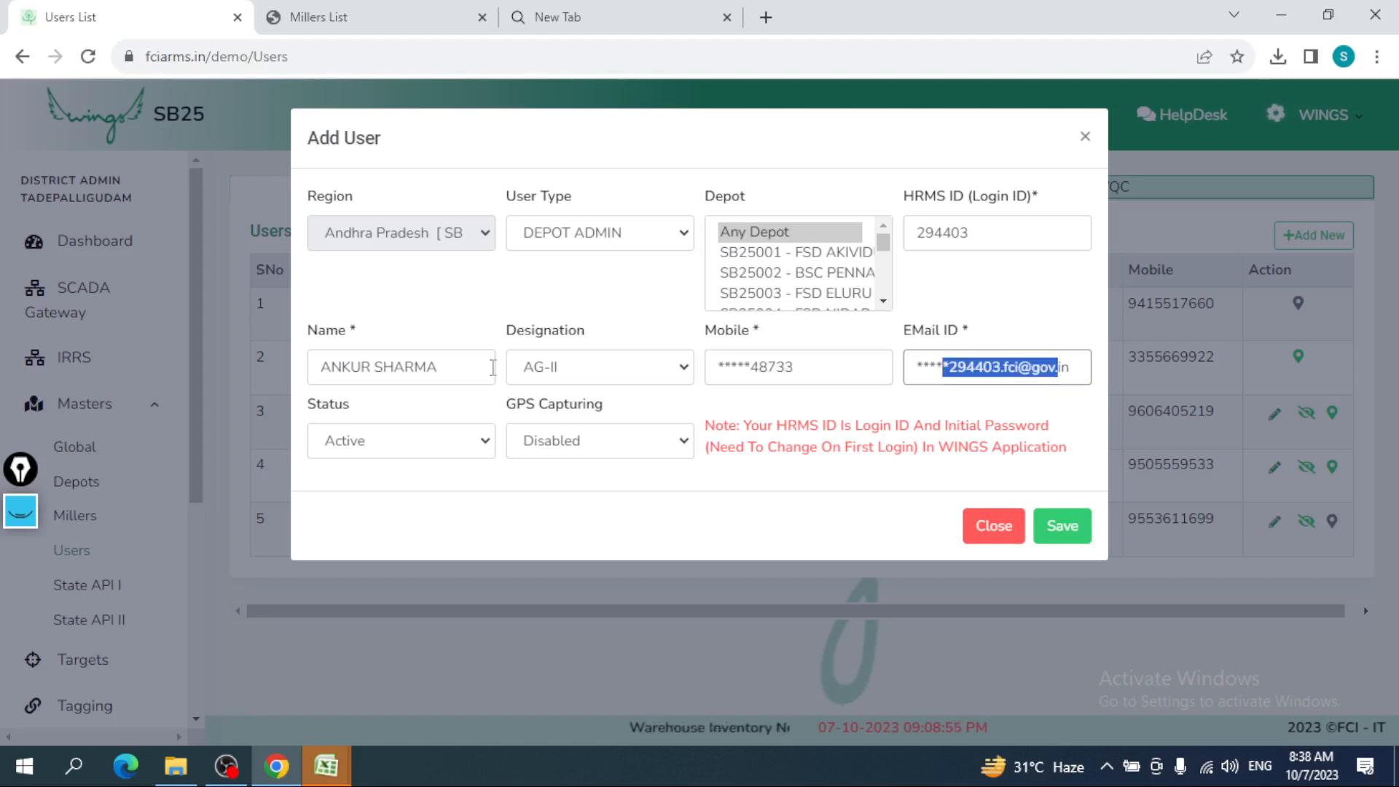
- Keep status Active, enable GPS Capturing, and save the new Depot Admin user
left_click(348, 450)
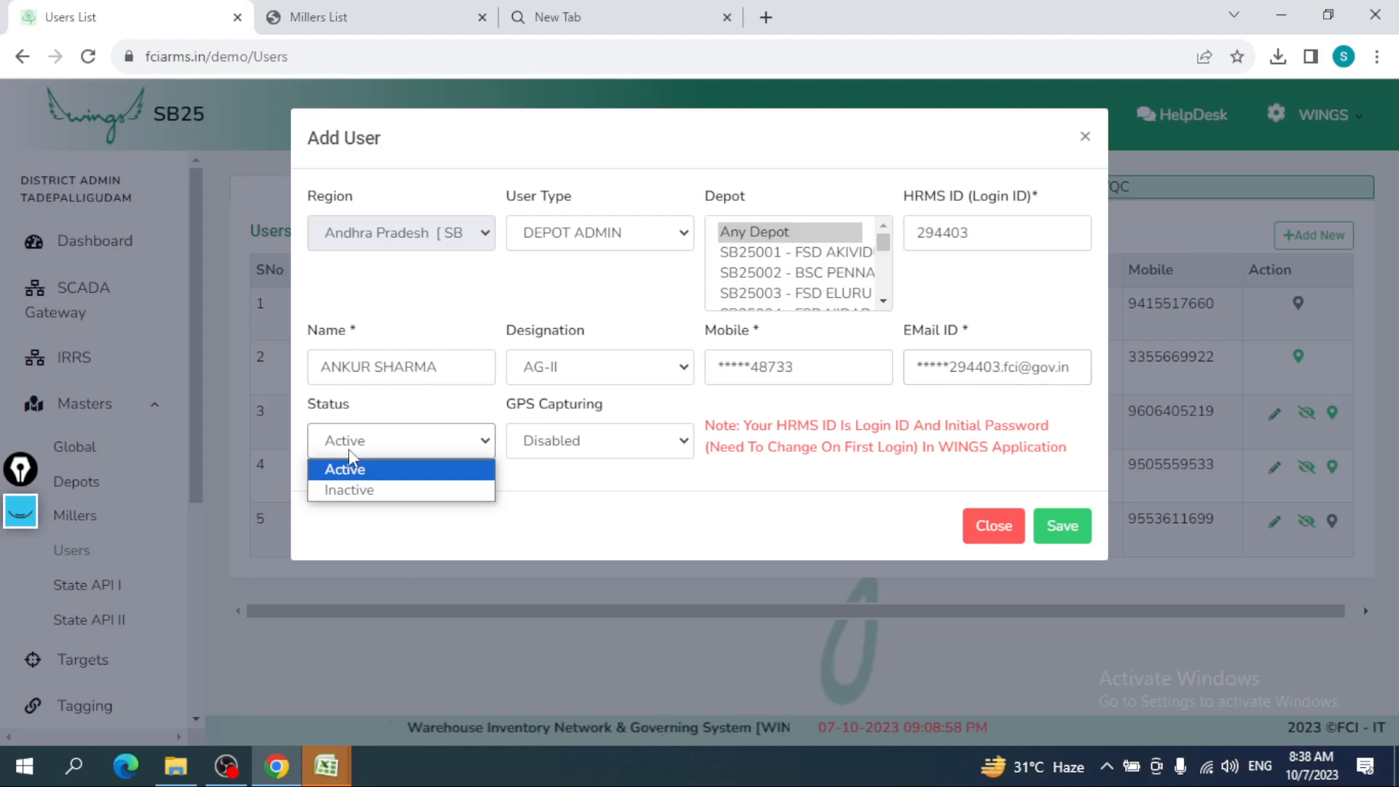
left_click(348, 448)
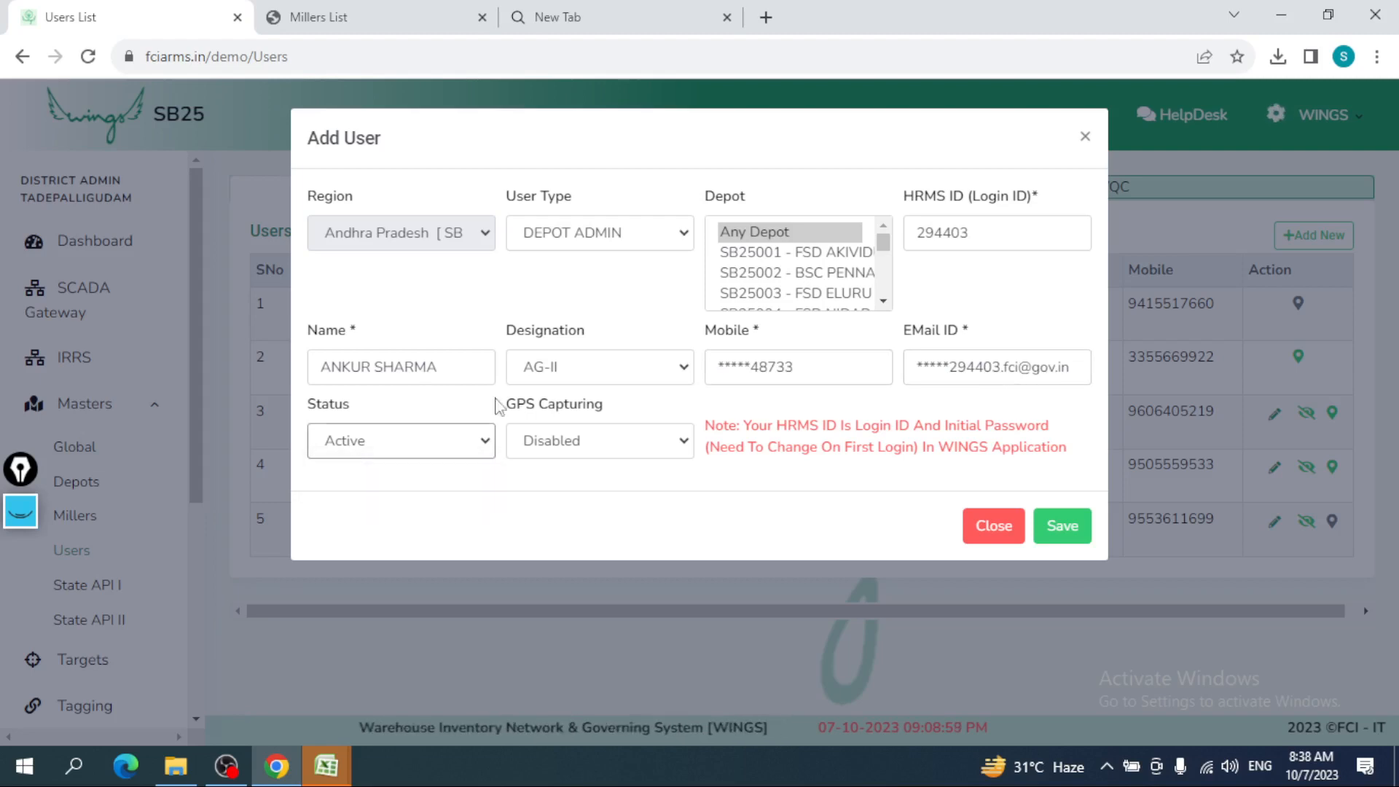
left_click(590, 453)
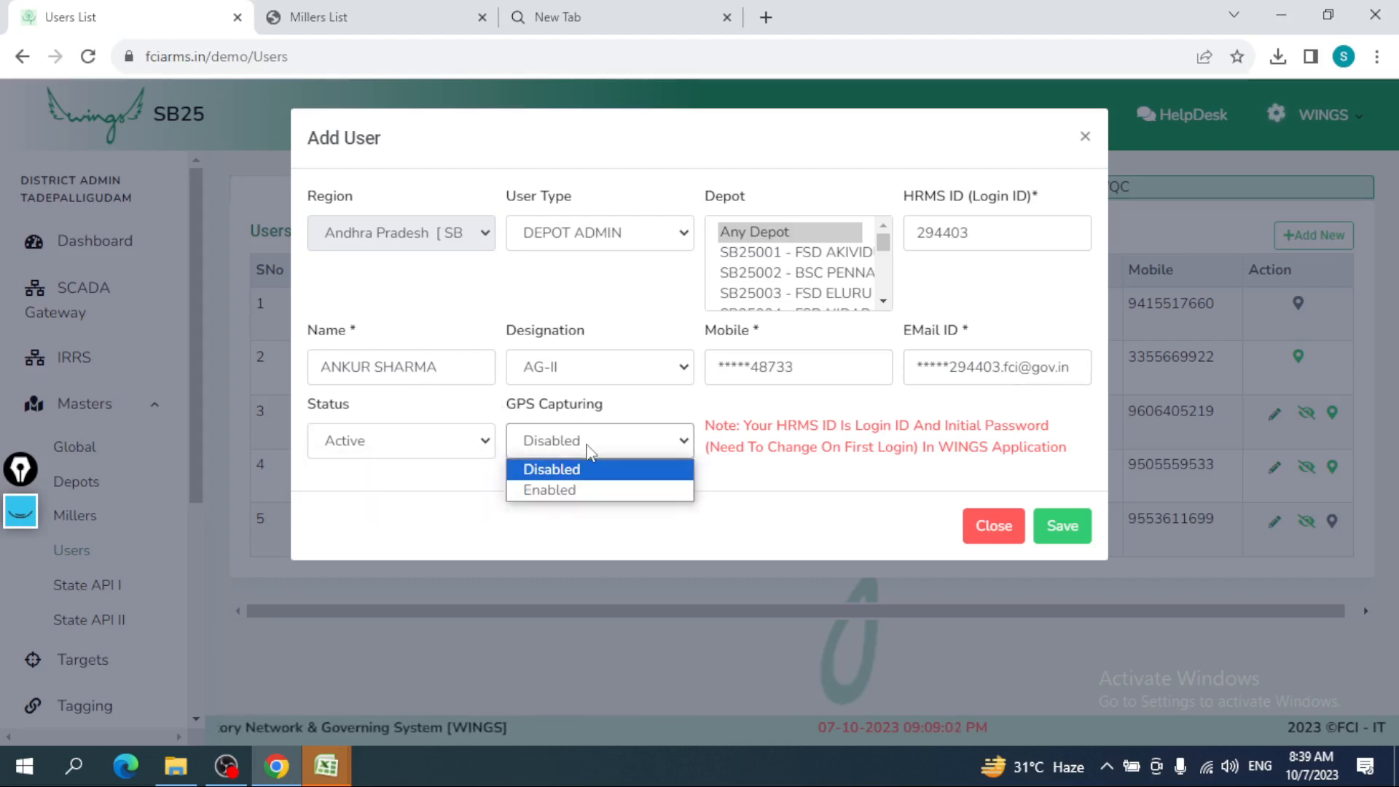
left_click(571, 489)
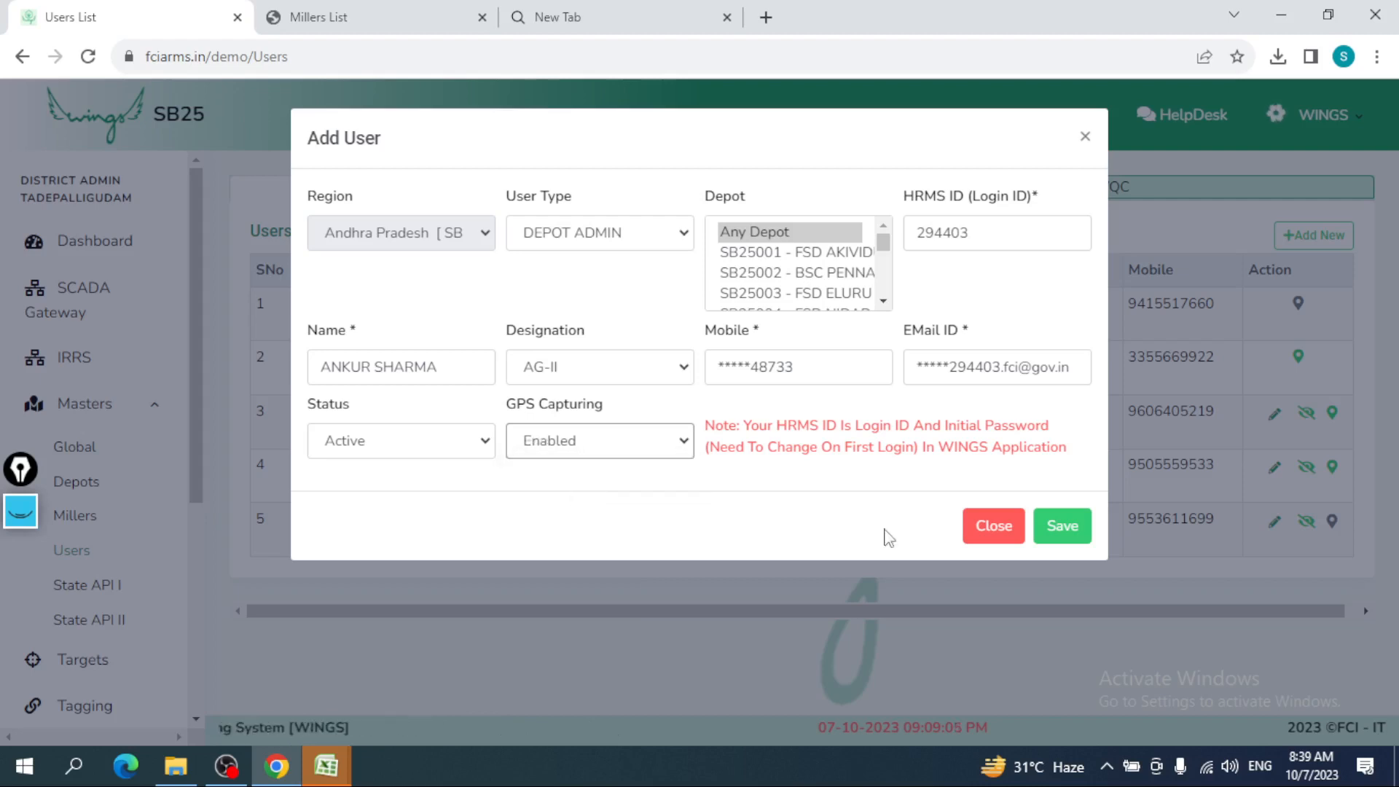
left_click(1053, 535)
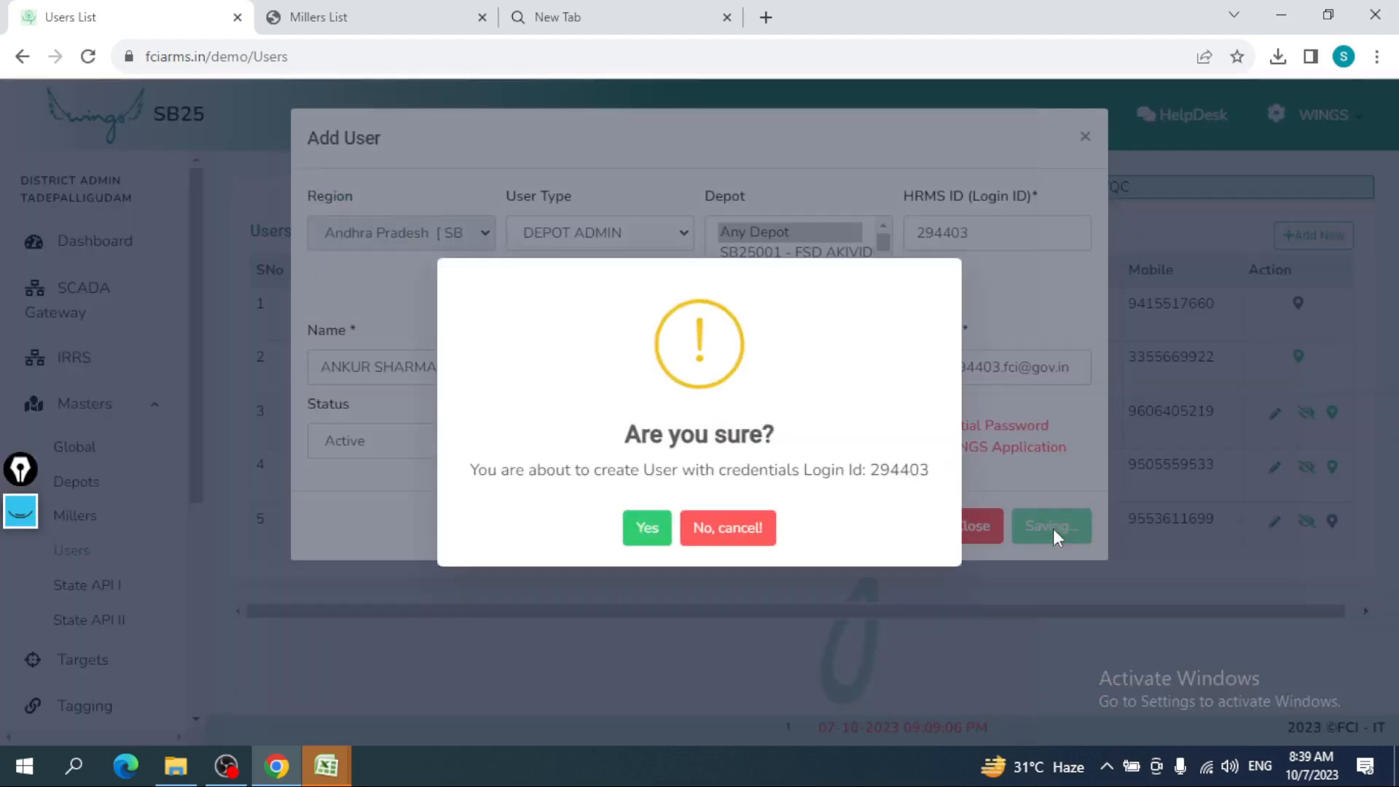
- Confirm creation of the Depot Admin user, dismiss the success message and close the form
left_click(654, 529)
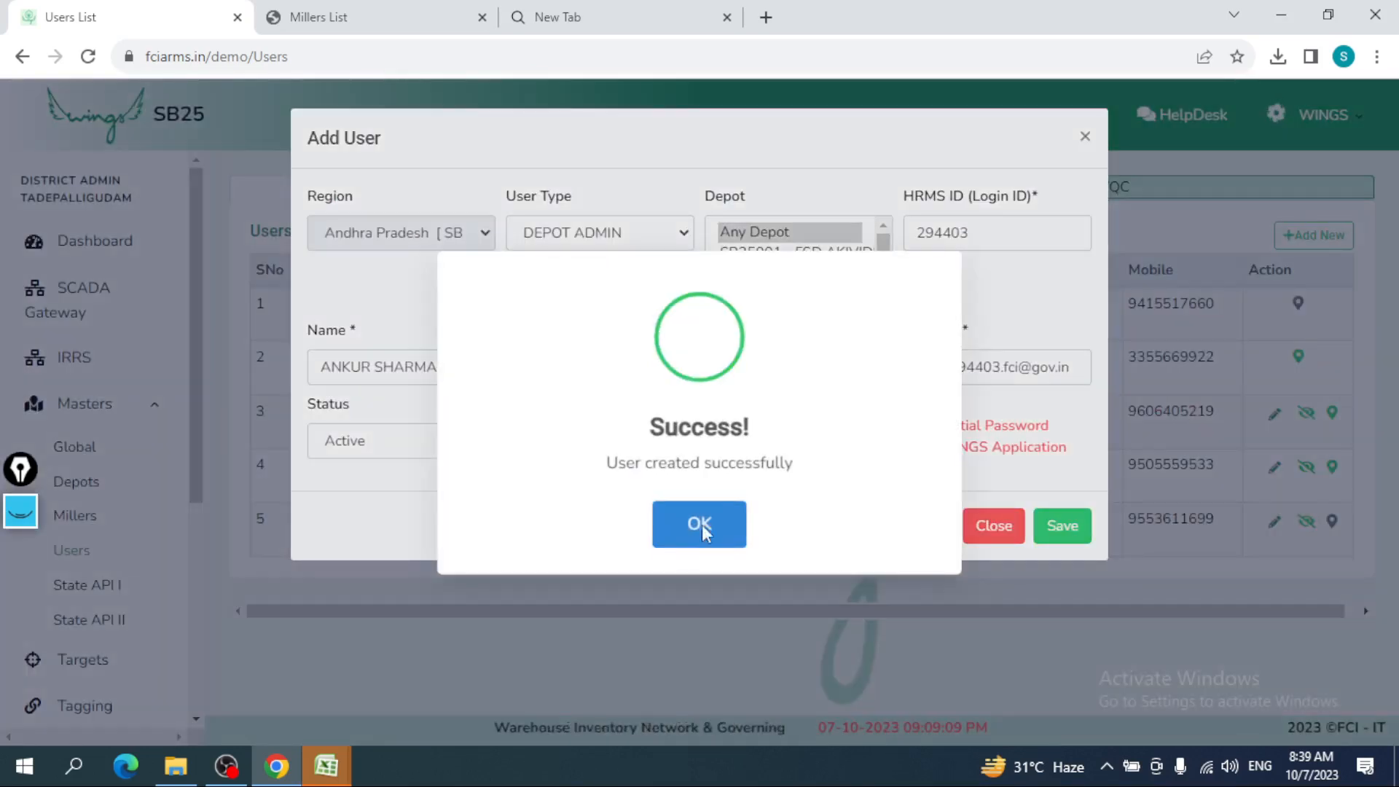
left_click(701, 530)
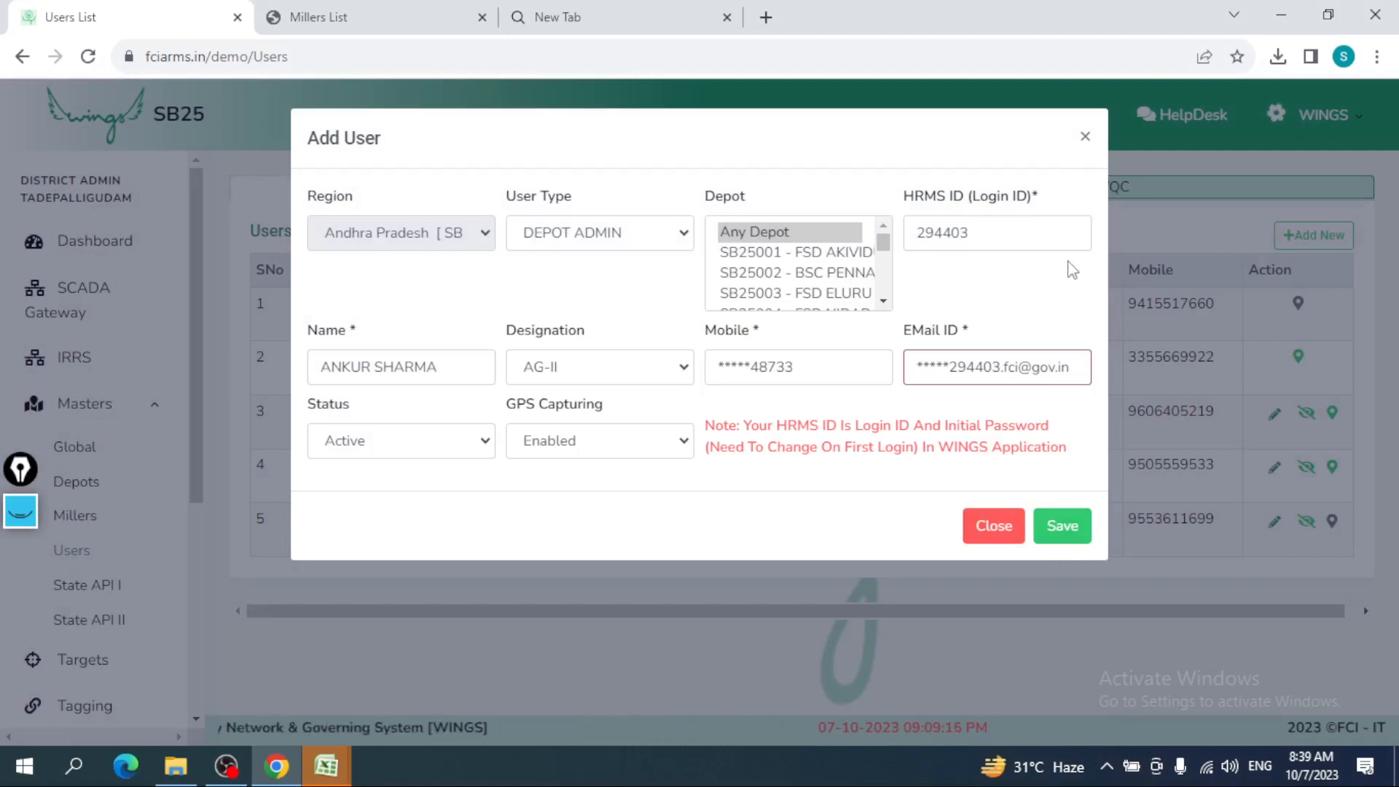
left_click(1085, 137)
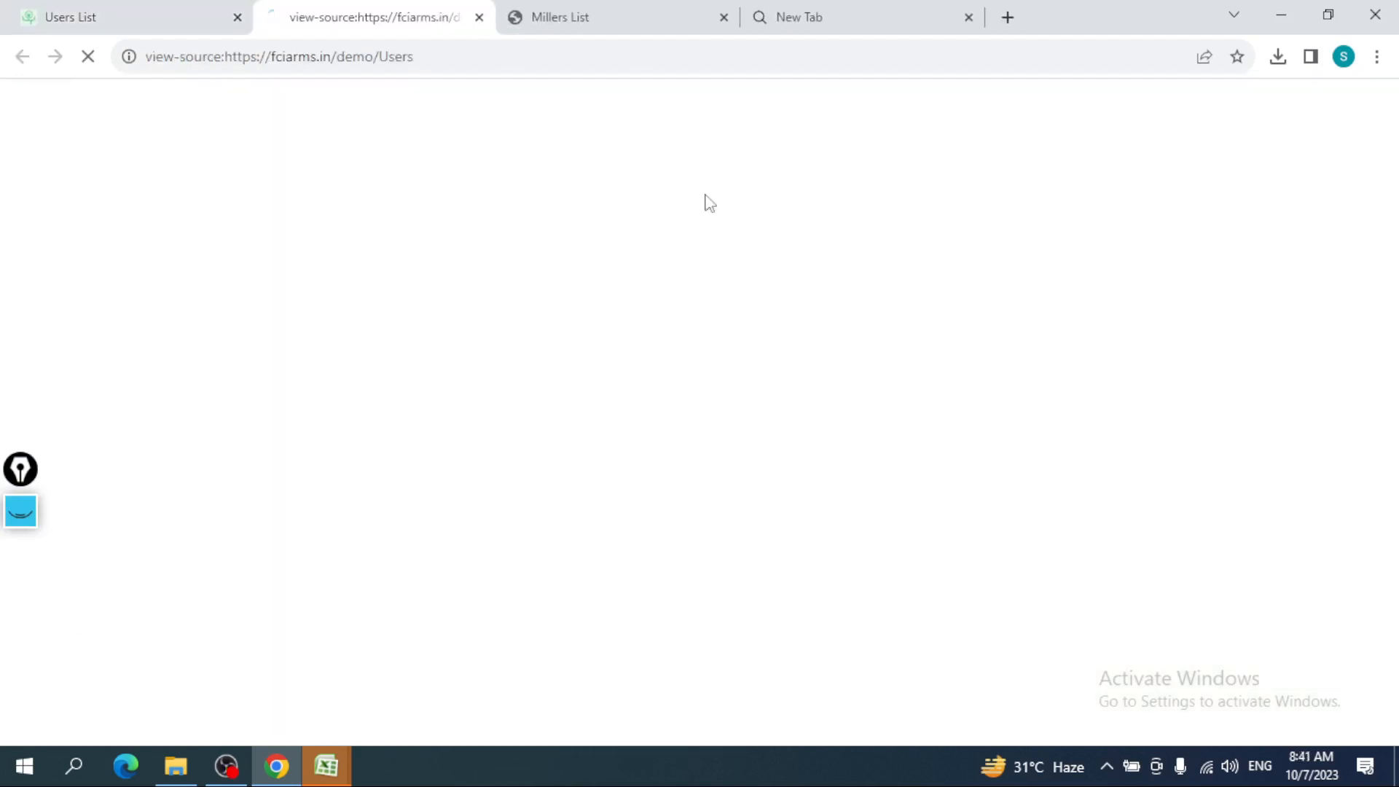
left_click(221, 6)
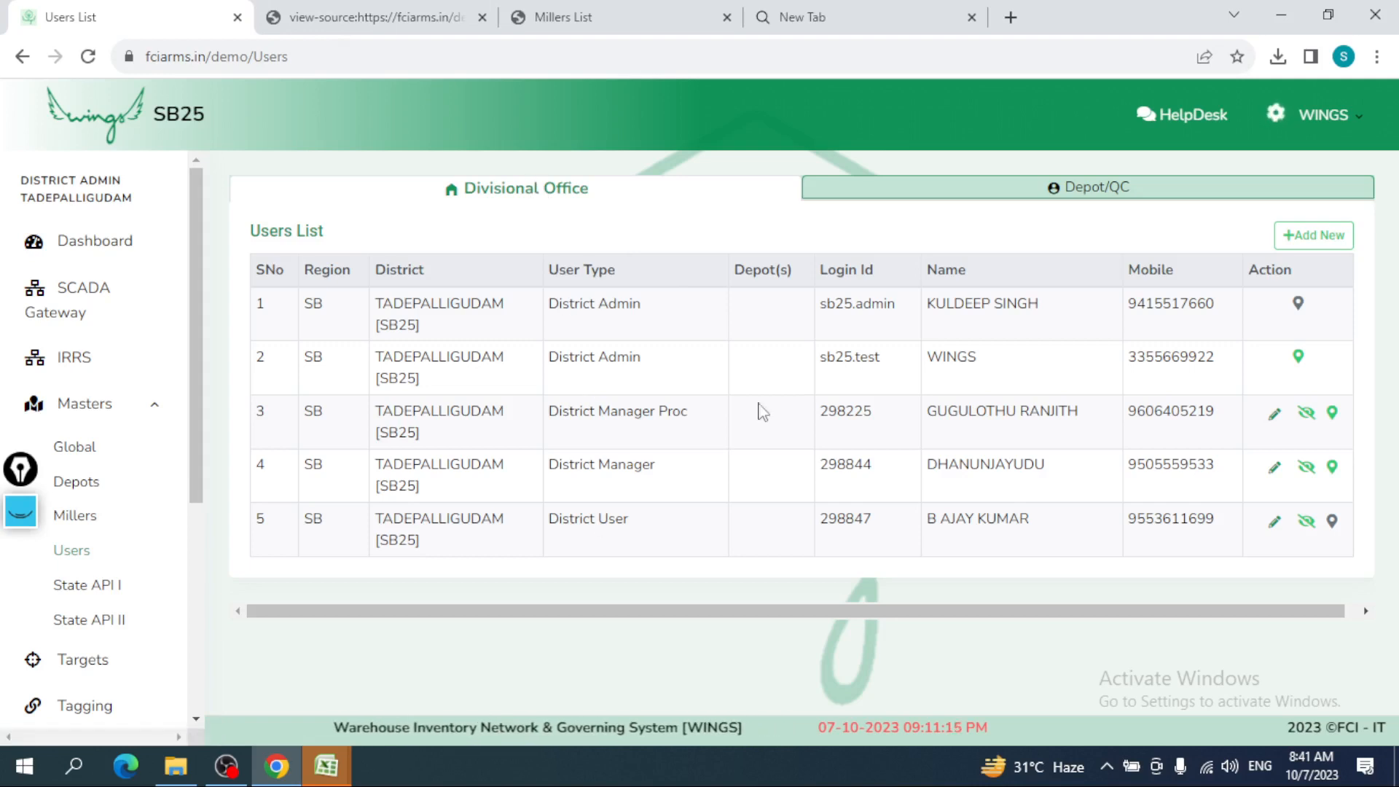
- Check the new Depot Admin's type, login ID, name and mobile on Depot/QC, then return to Divisional Office
left_click(975, 196)
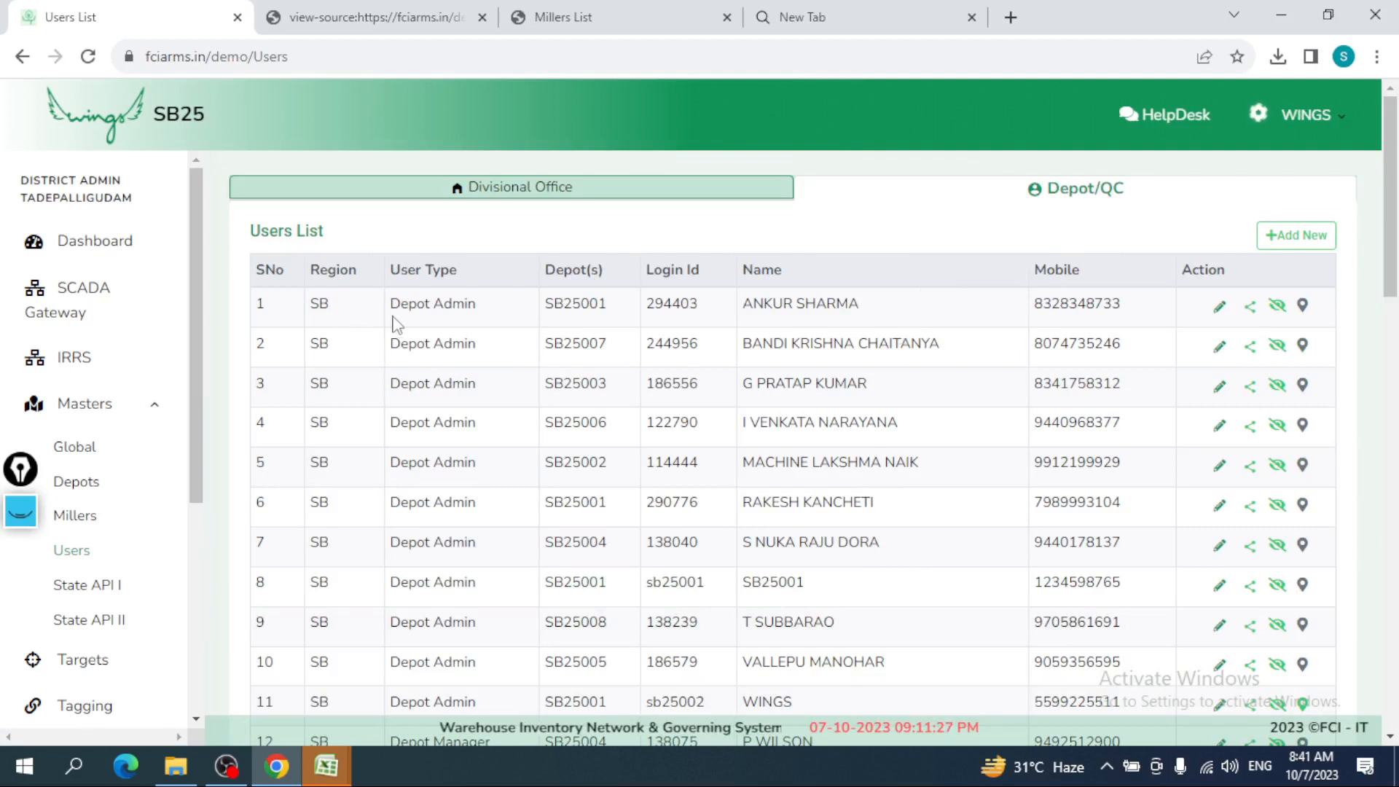
left_click_drag(400, 305, 481, 315)
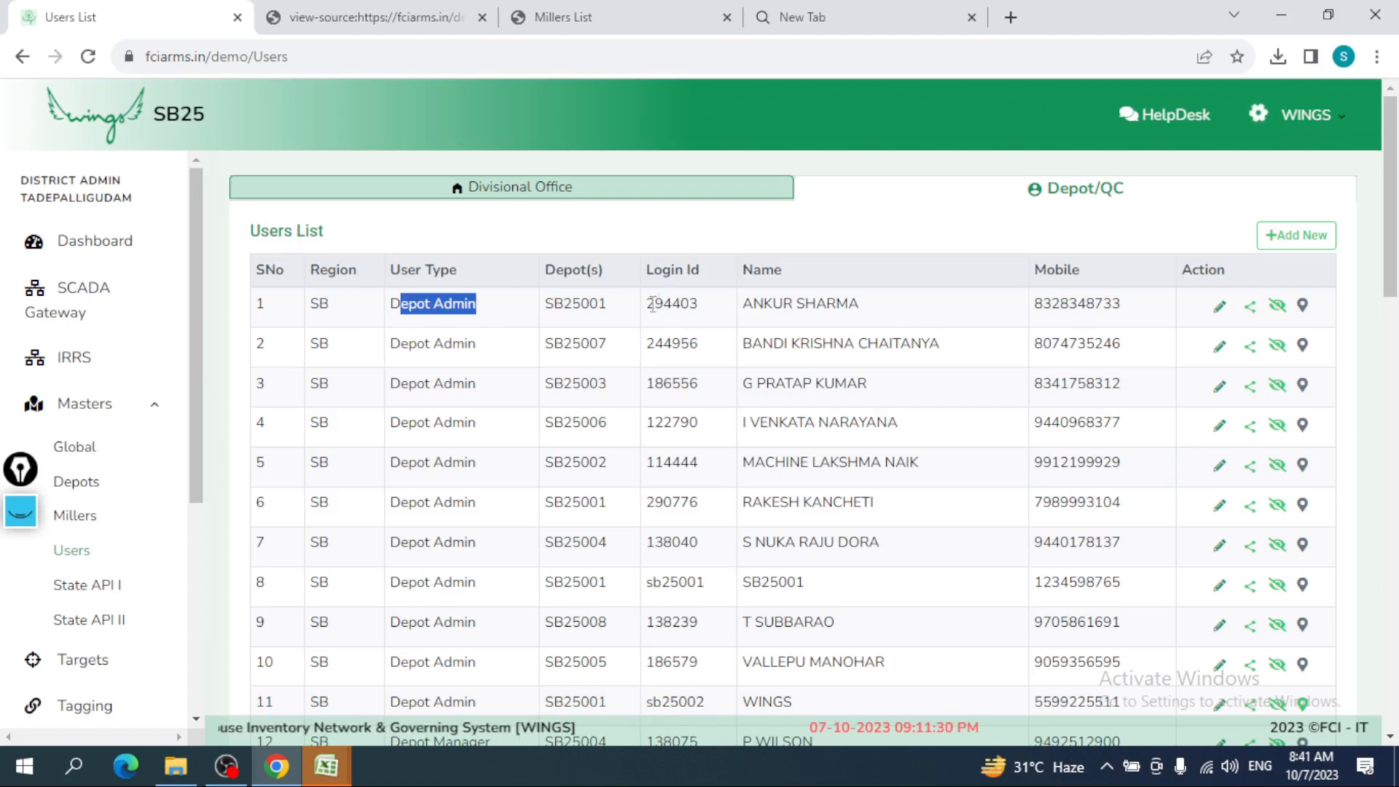
left_click_drag(649, 304, 701, 308)
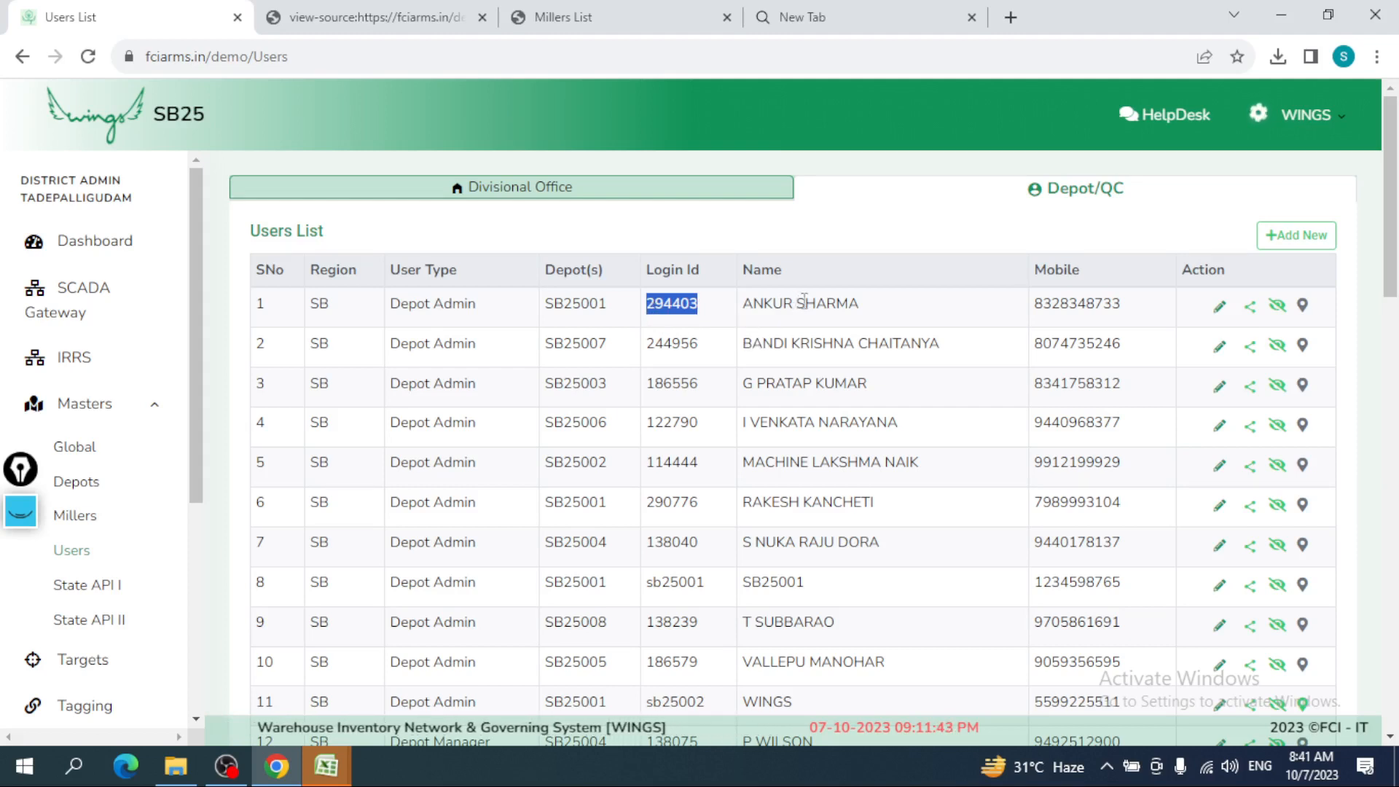
left_click_drag(797, 305, 847, 304)
left_click_drag(1042, 304, 1102, 305)
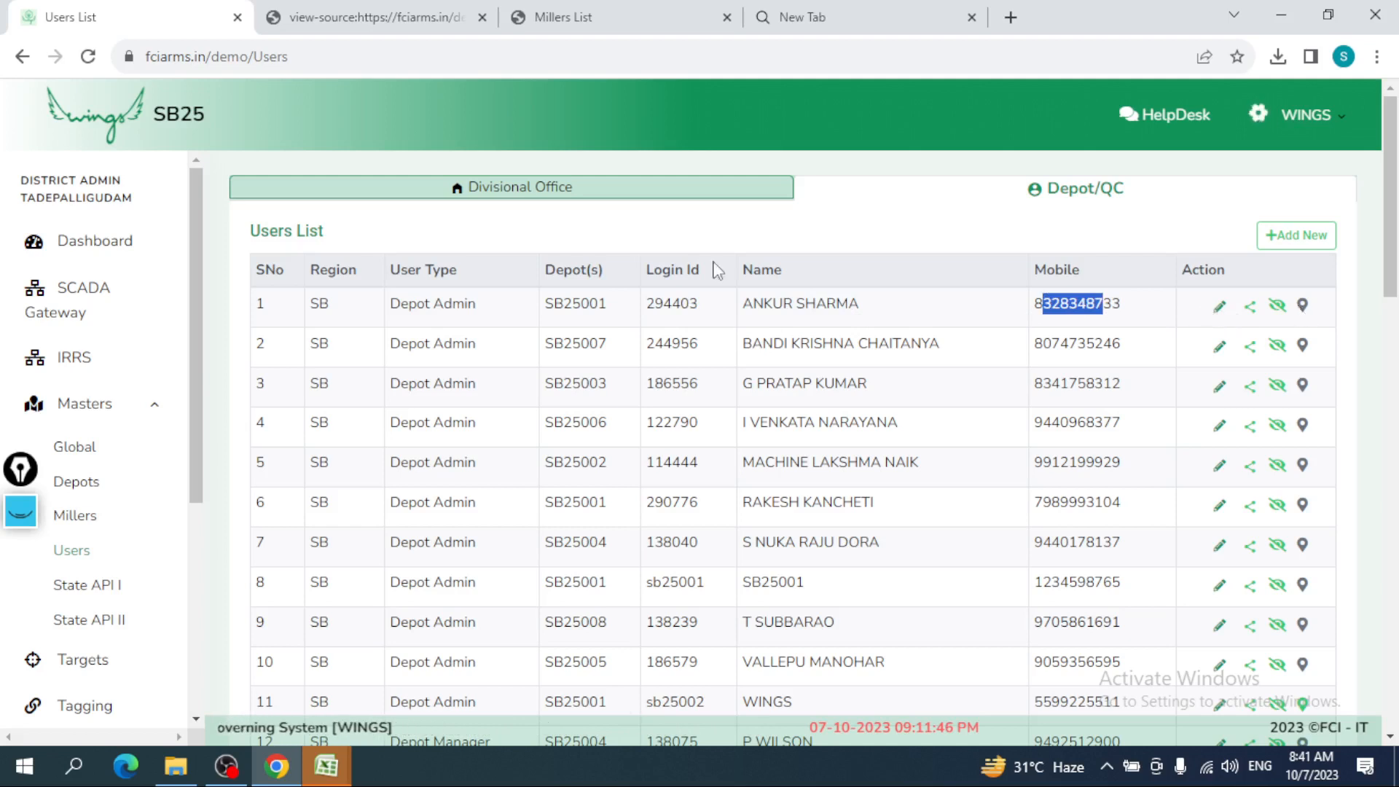
left_click(648, 186)
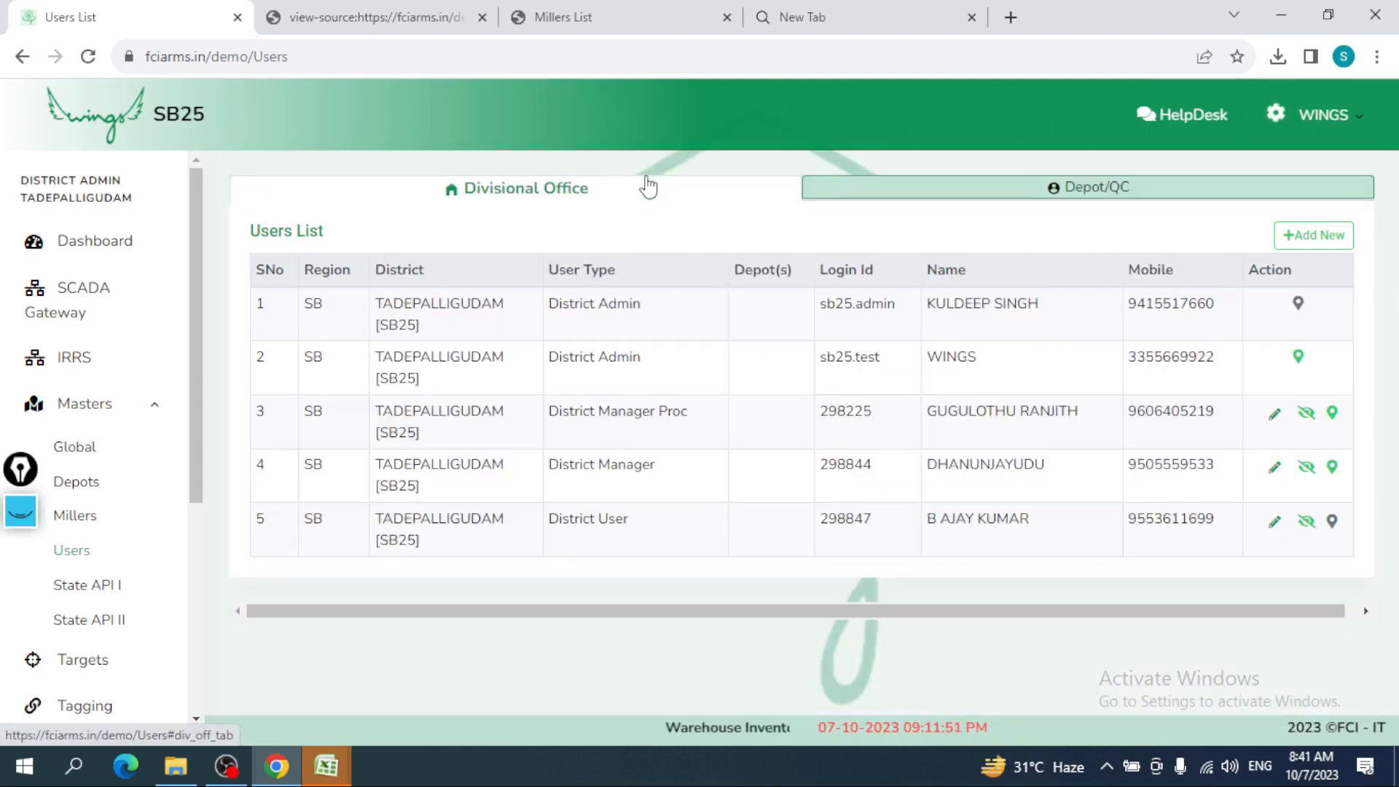
- Start a new District Manager user and enter the employee's HRMS login ID to fetch their details
left_click(1304, 238)
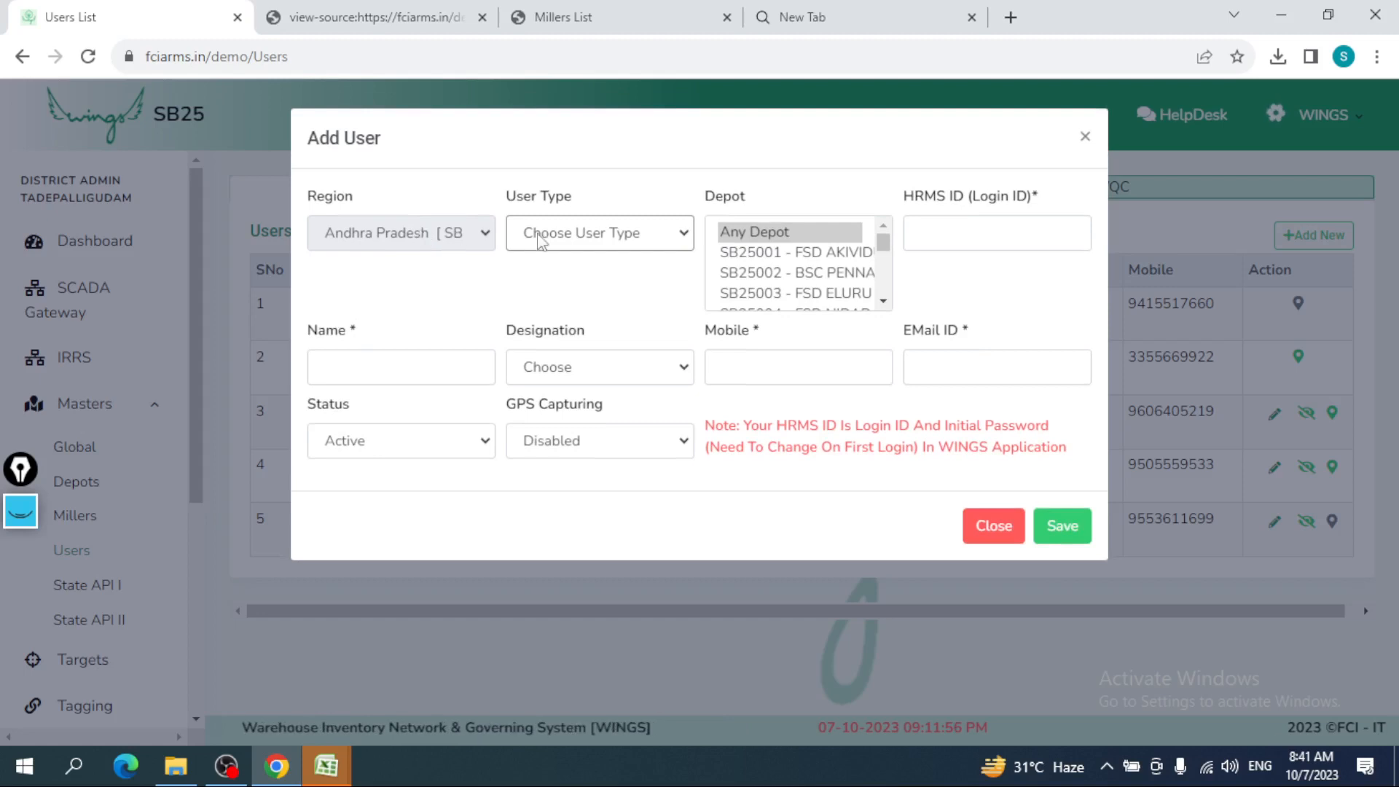
left_click(539, 239)
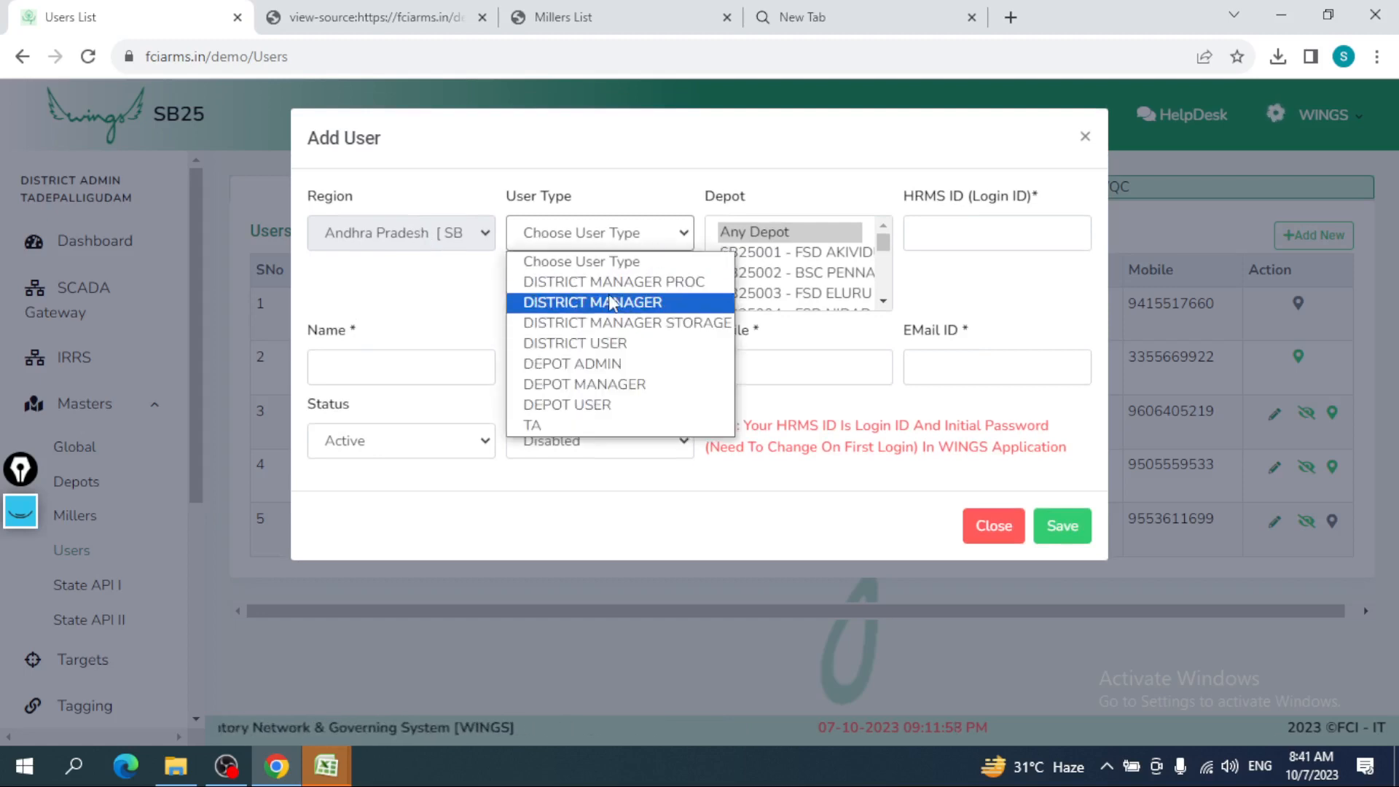
key("Escape")
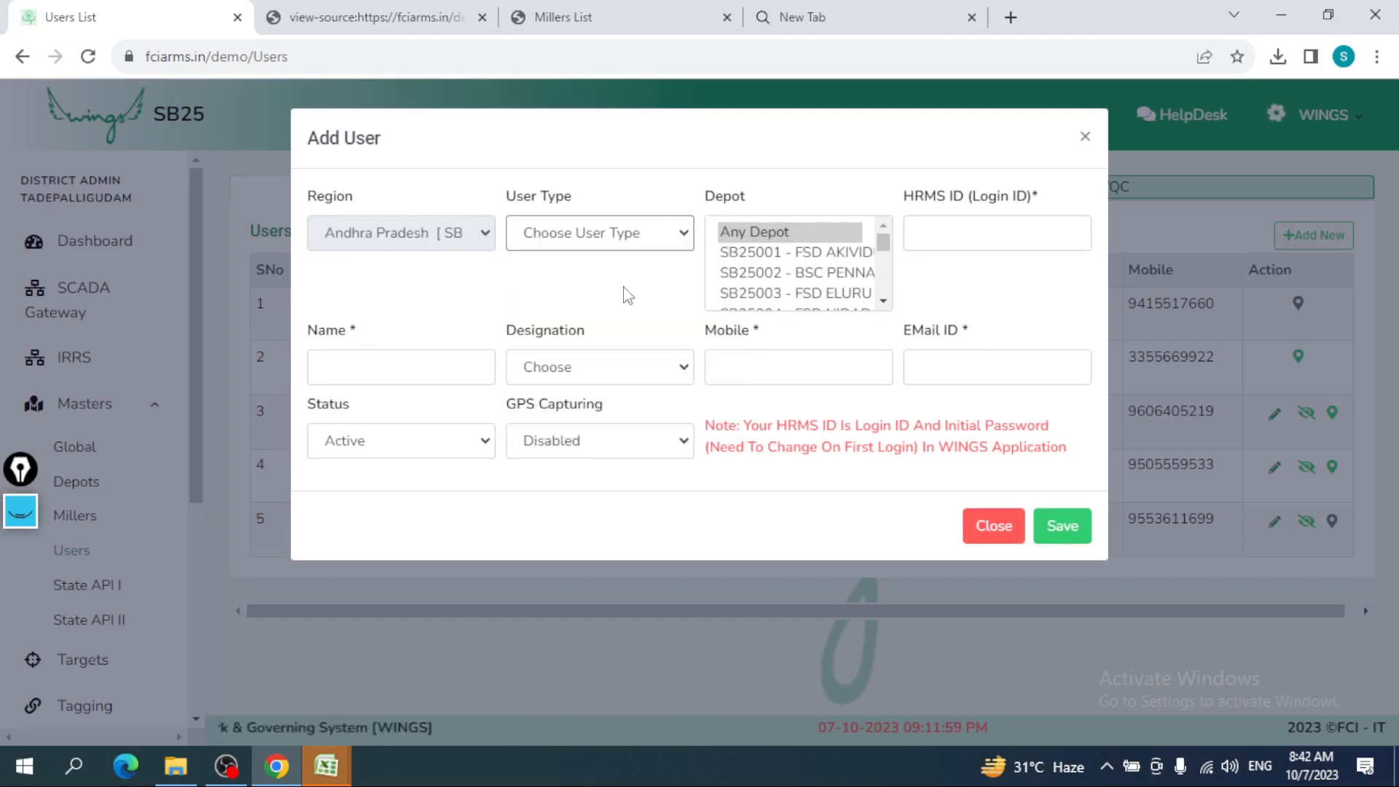
left_click(953, 232)
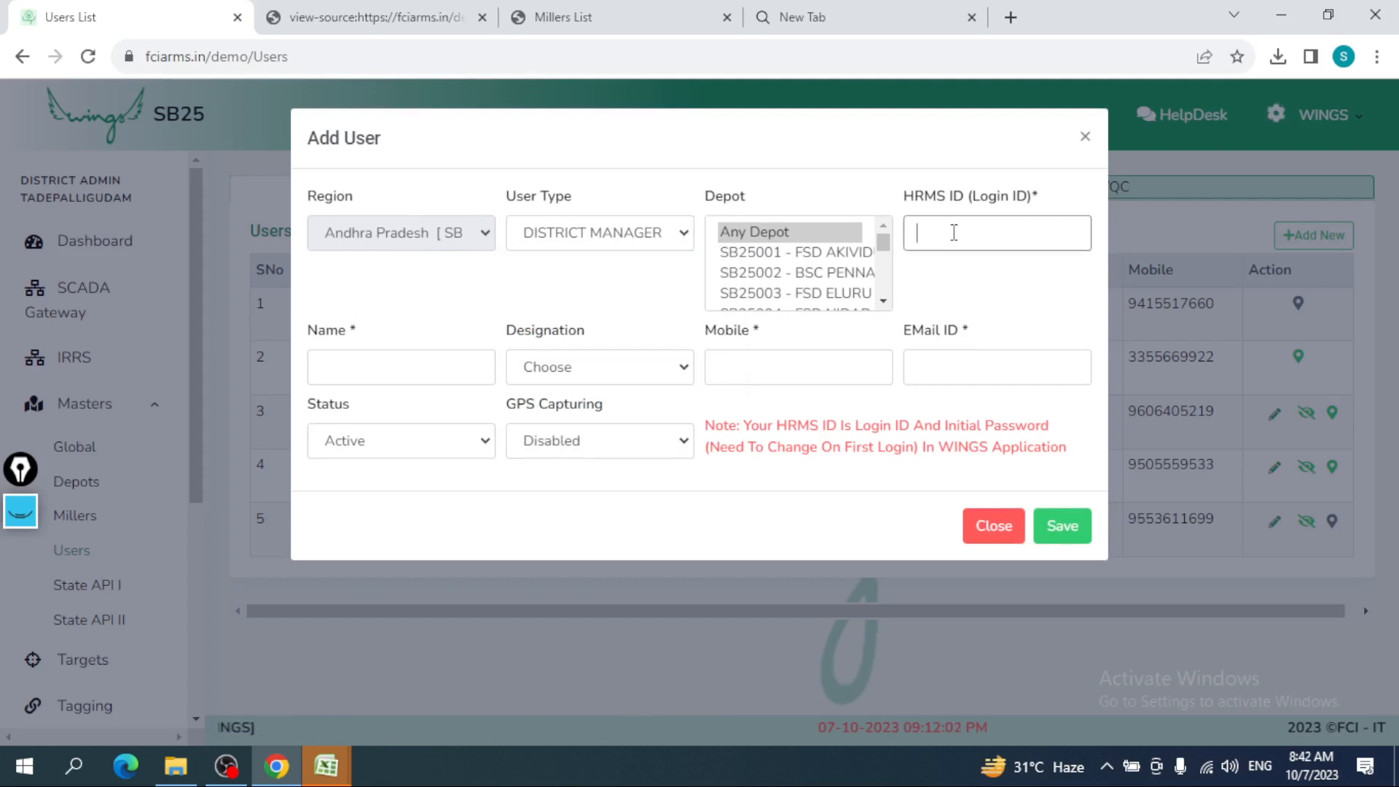
type("294403")
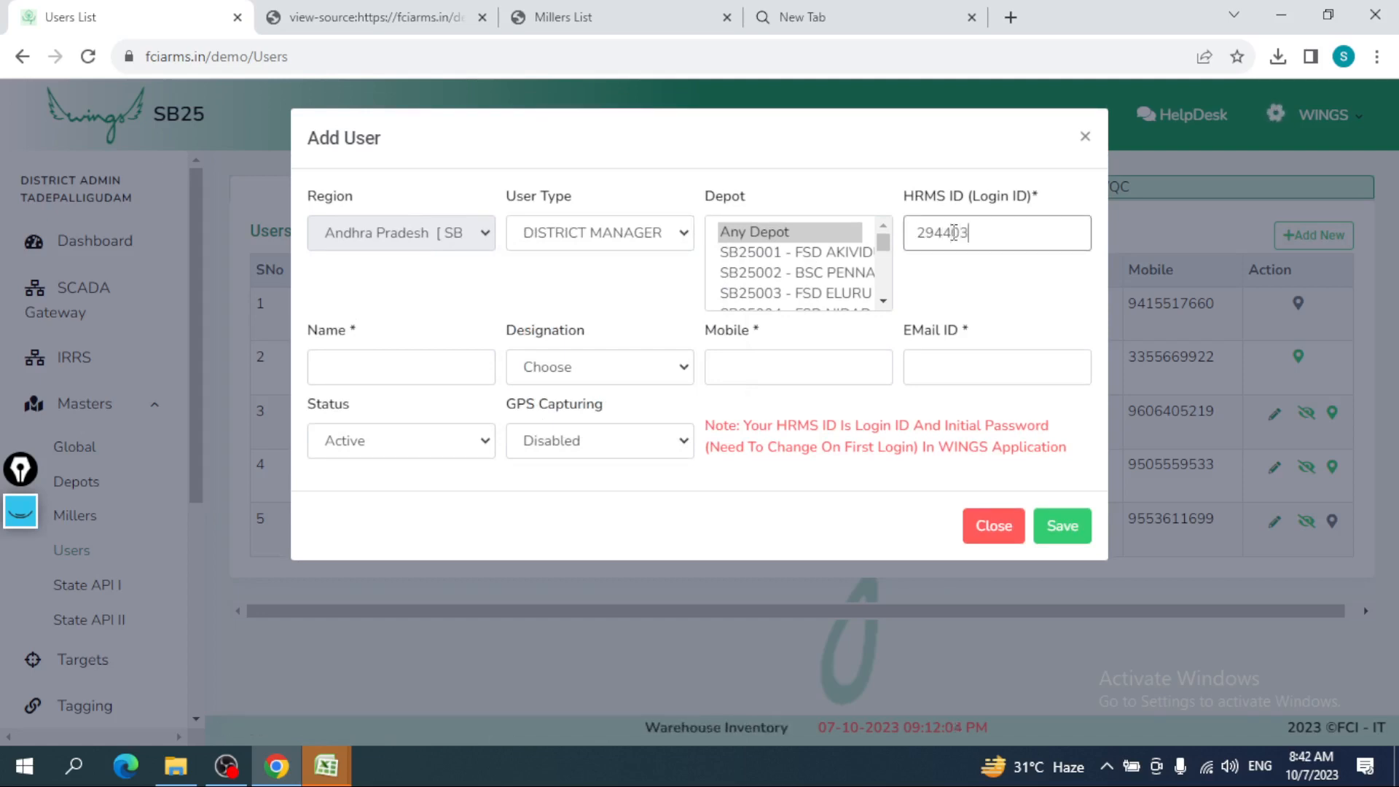
key("BackSpace")
type("4")
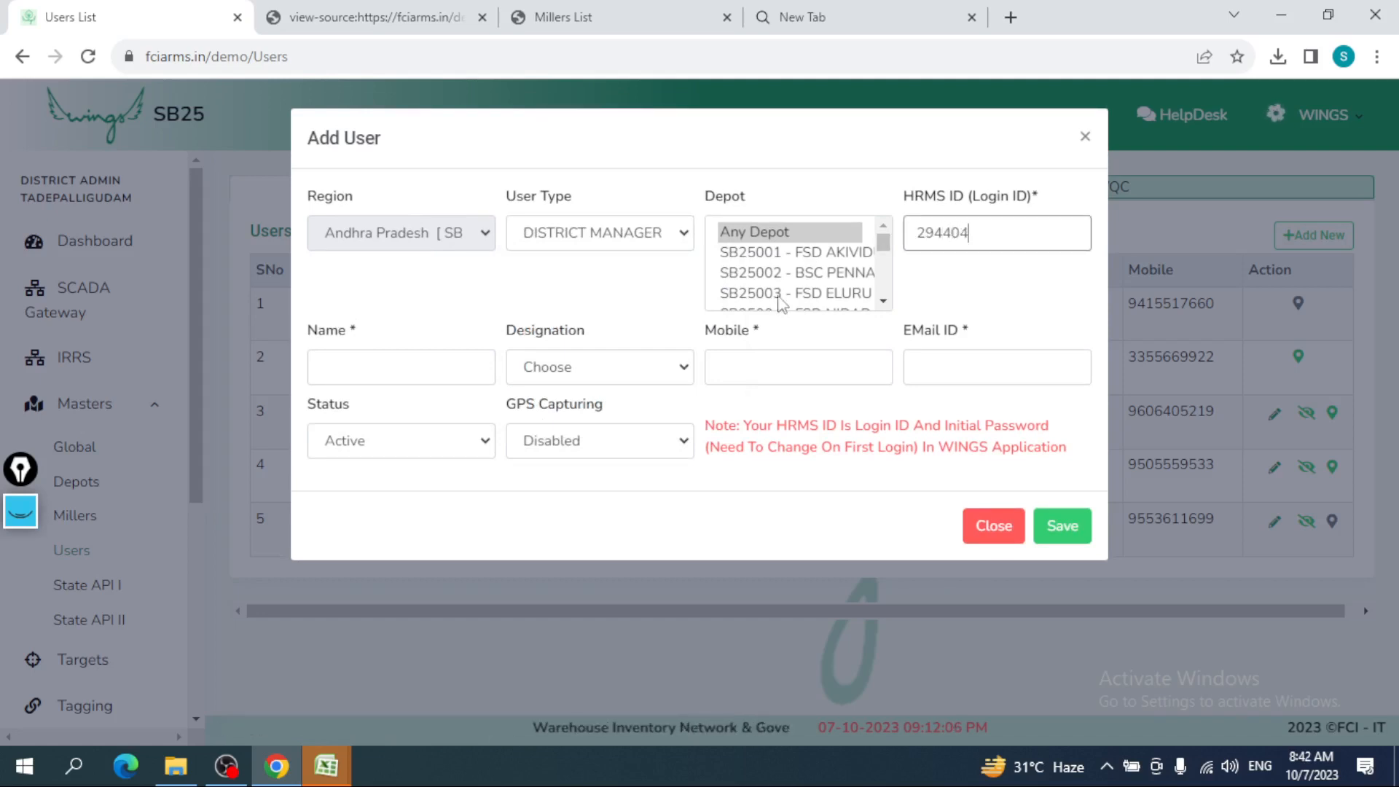
left_click(466, 381)
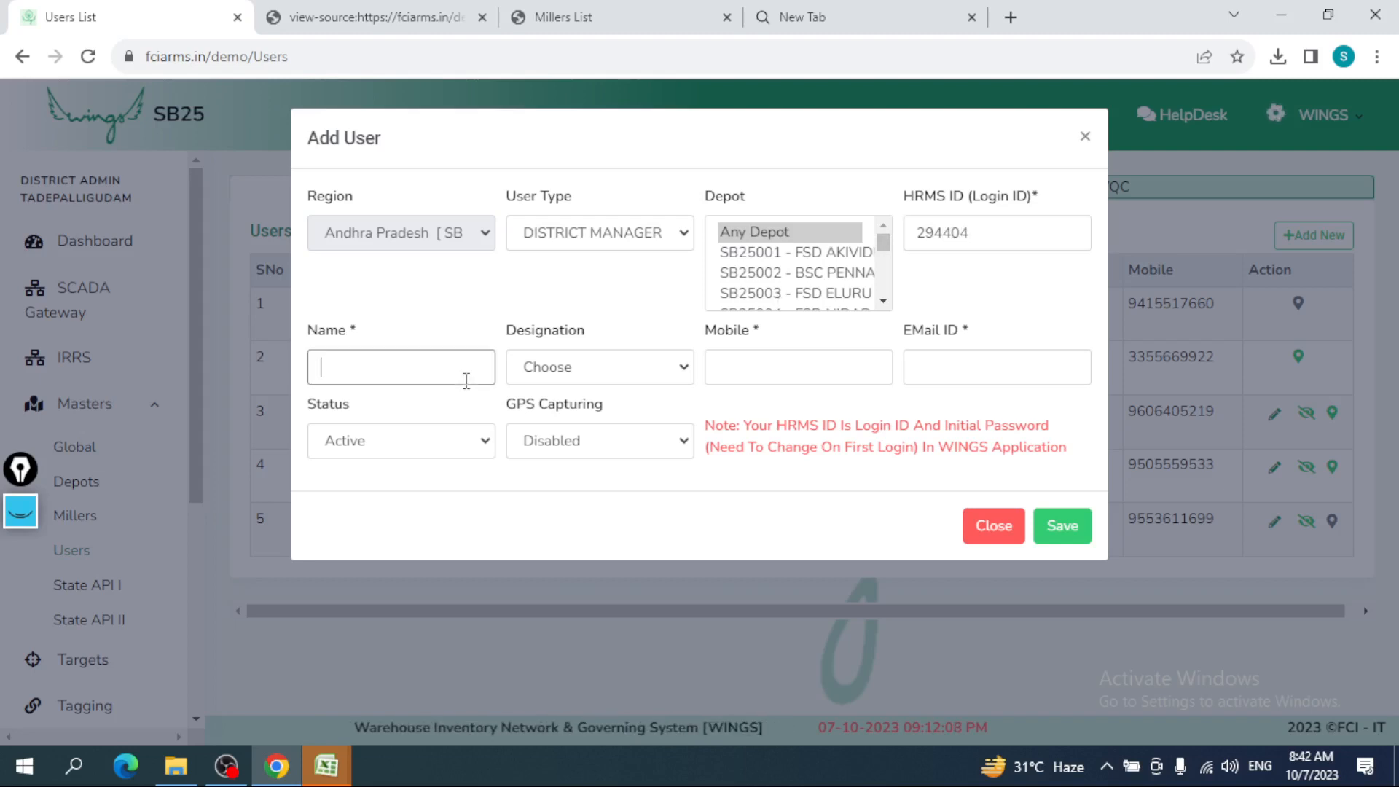
left_click(982, 246)
key("BackSpace")
type("5")
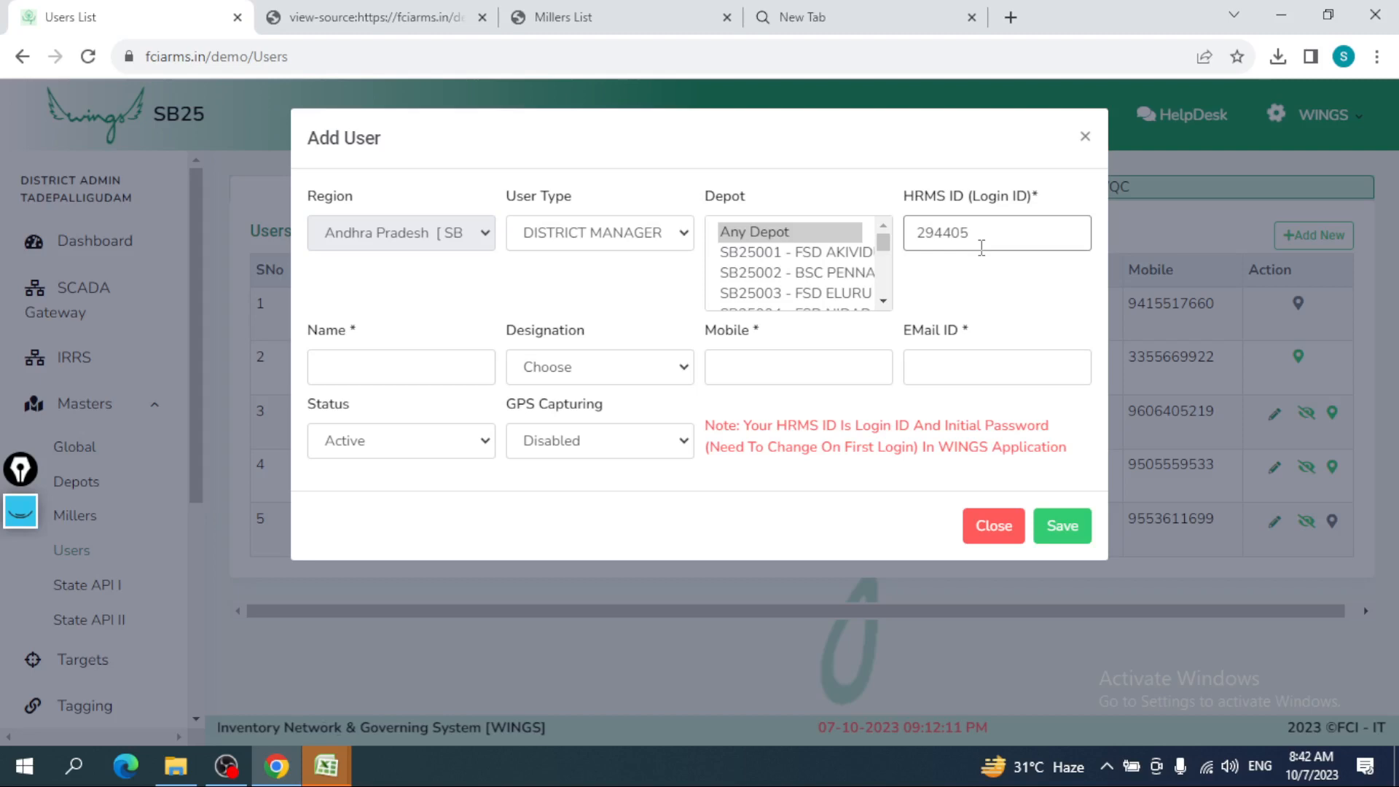
key("Tab")
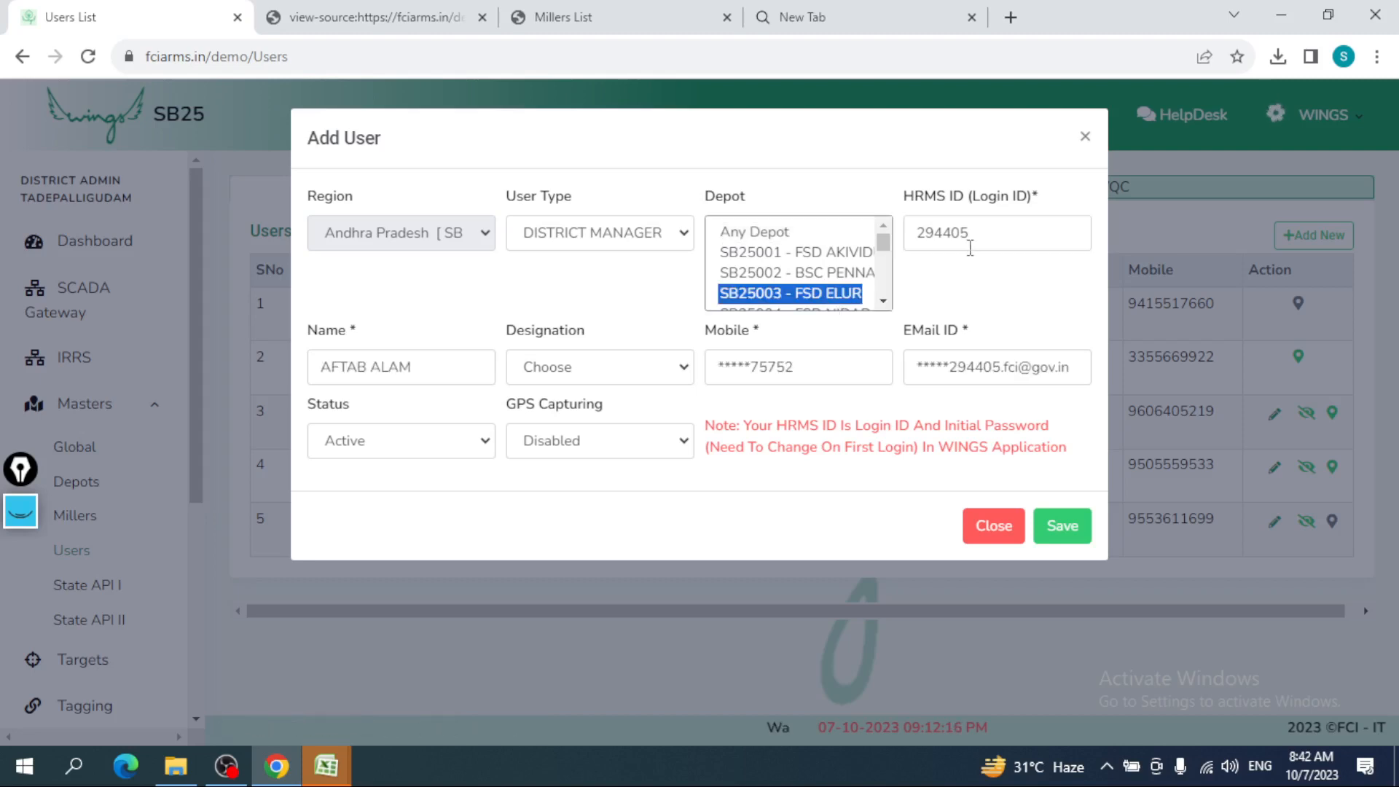
- Set the designation to Manager, then save and confirm the new District Manager user
left_click(992, 239)
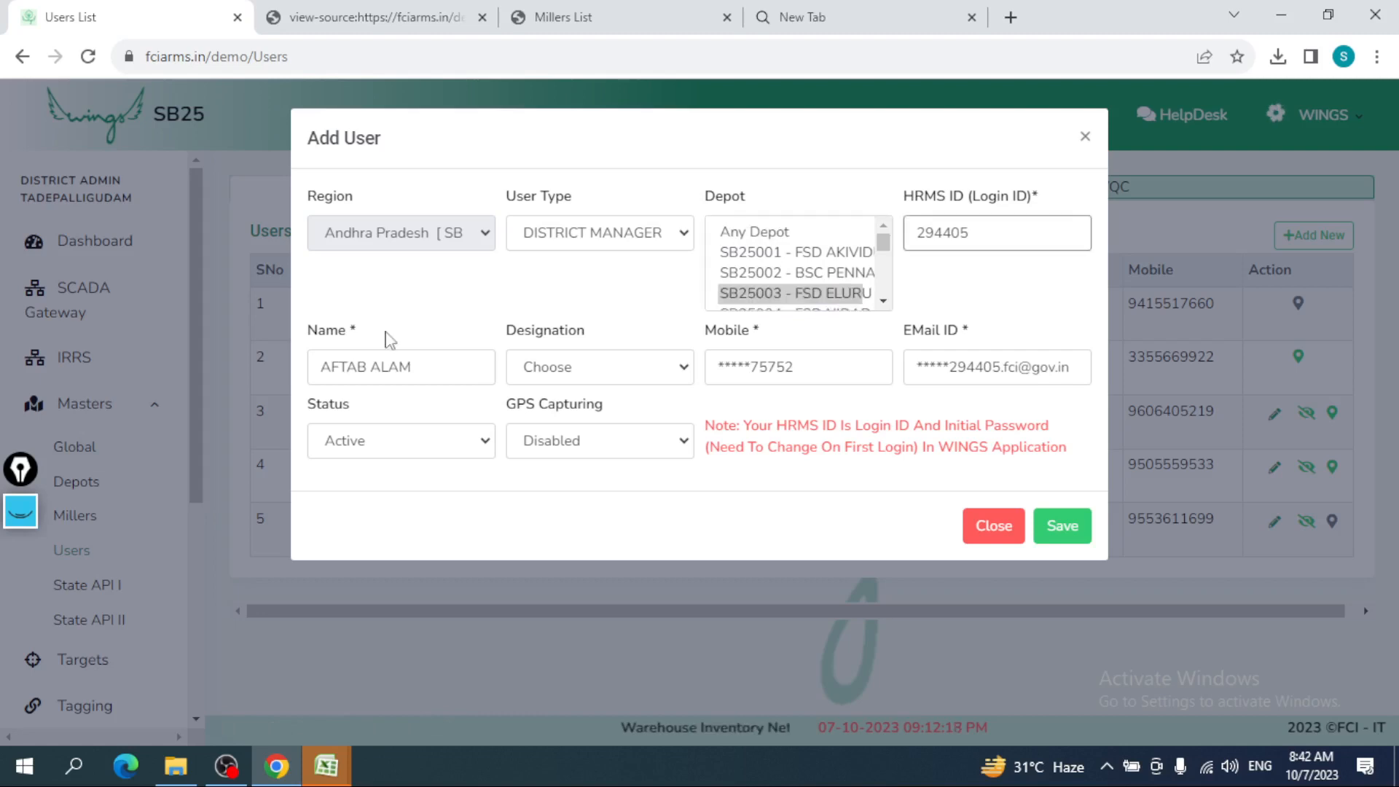
left_click(389, 366)
left_click(541, 368)
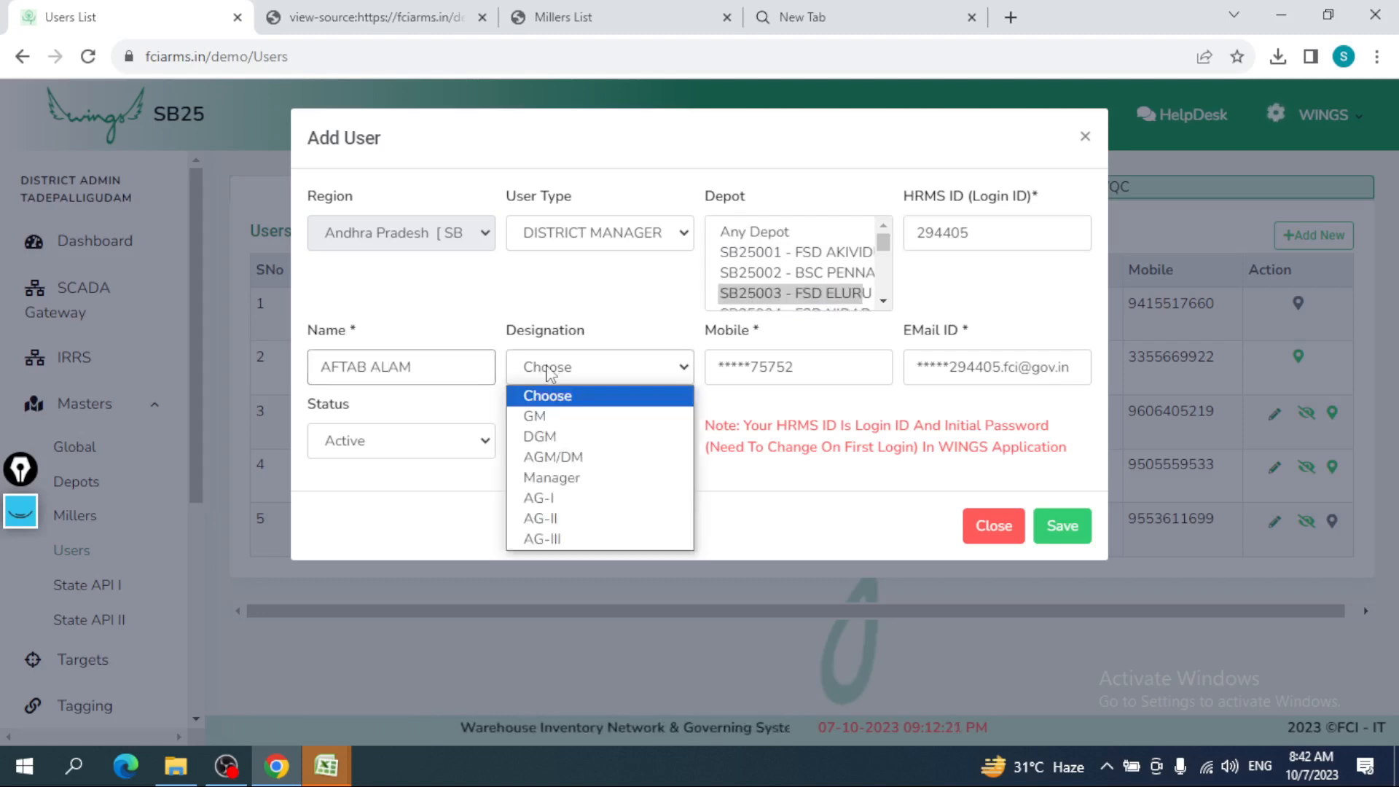
left_click(595, 481)
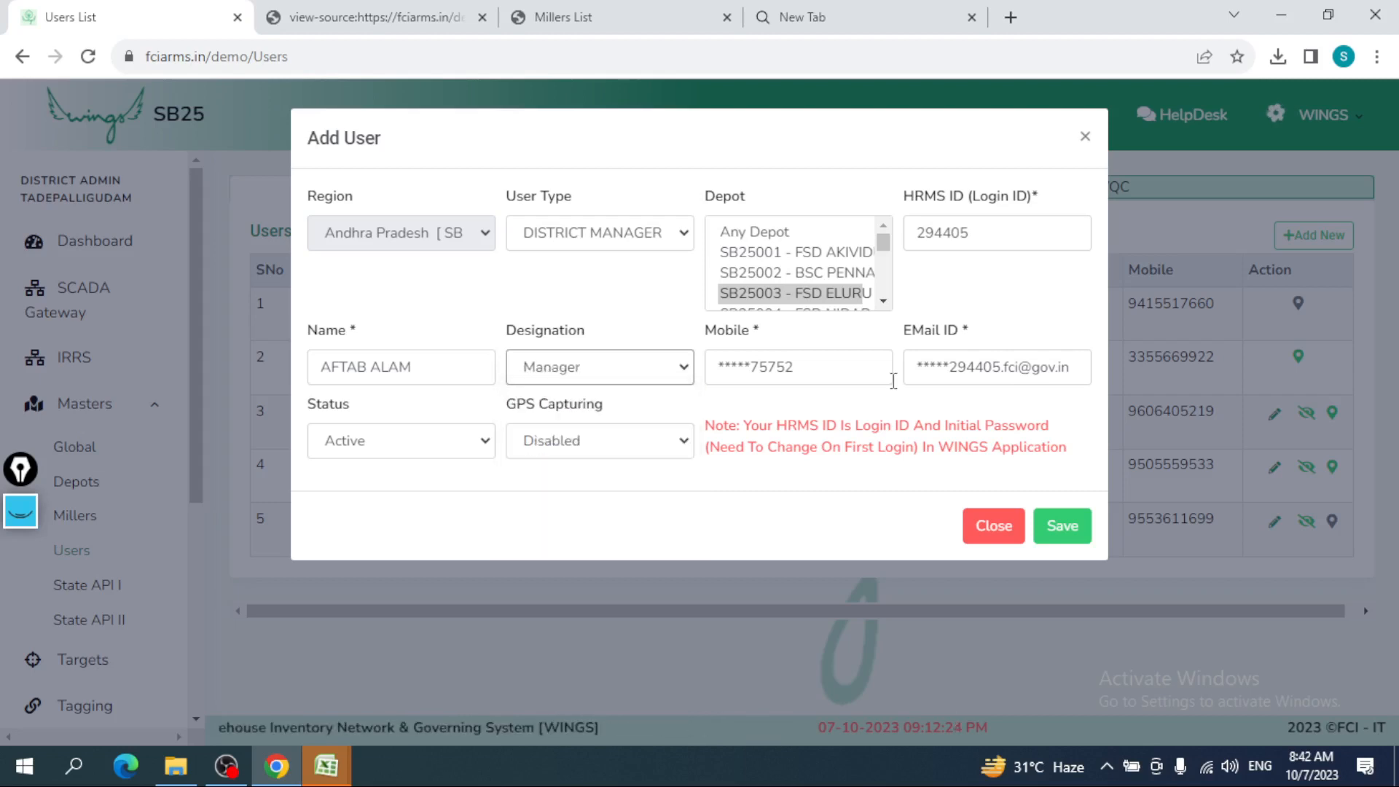
left_click(1062, 526)
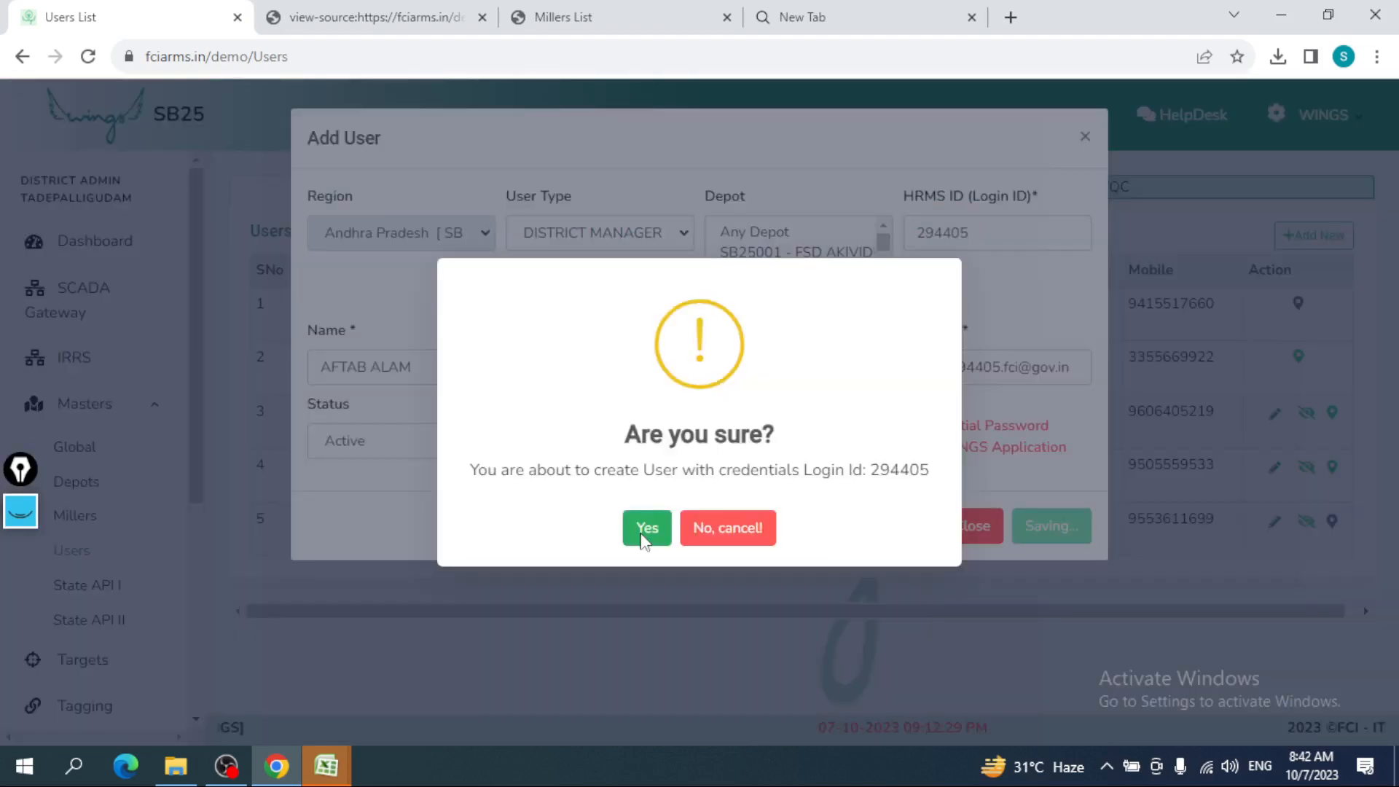
left_click(645, 529)
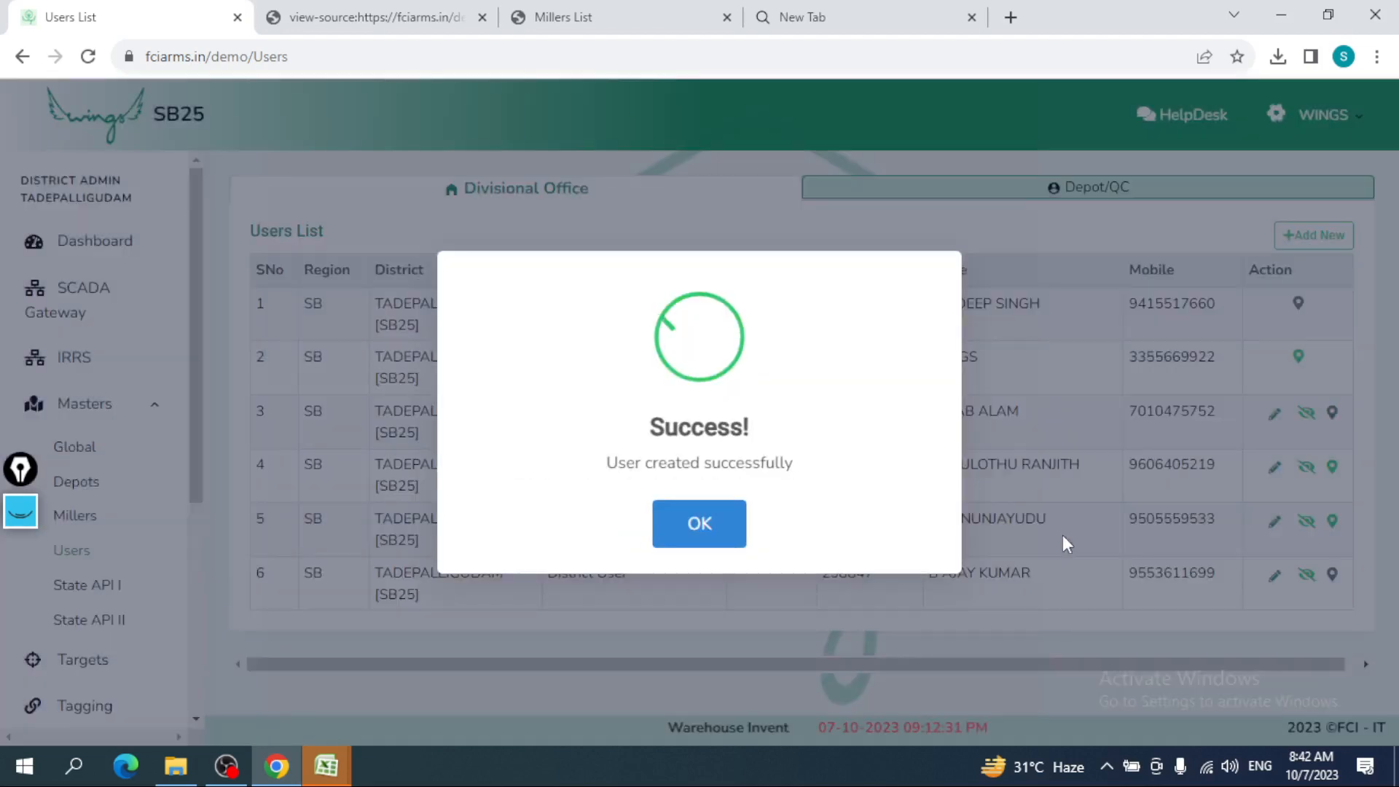
left_click(696, 524)
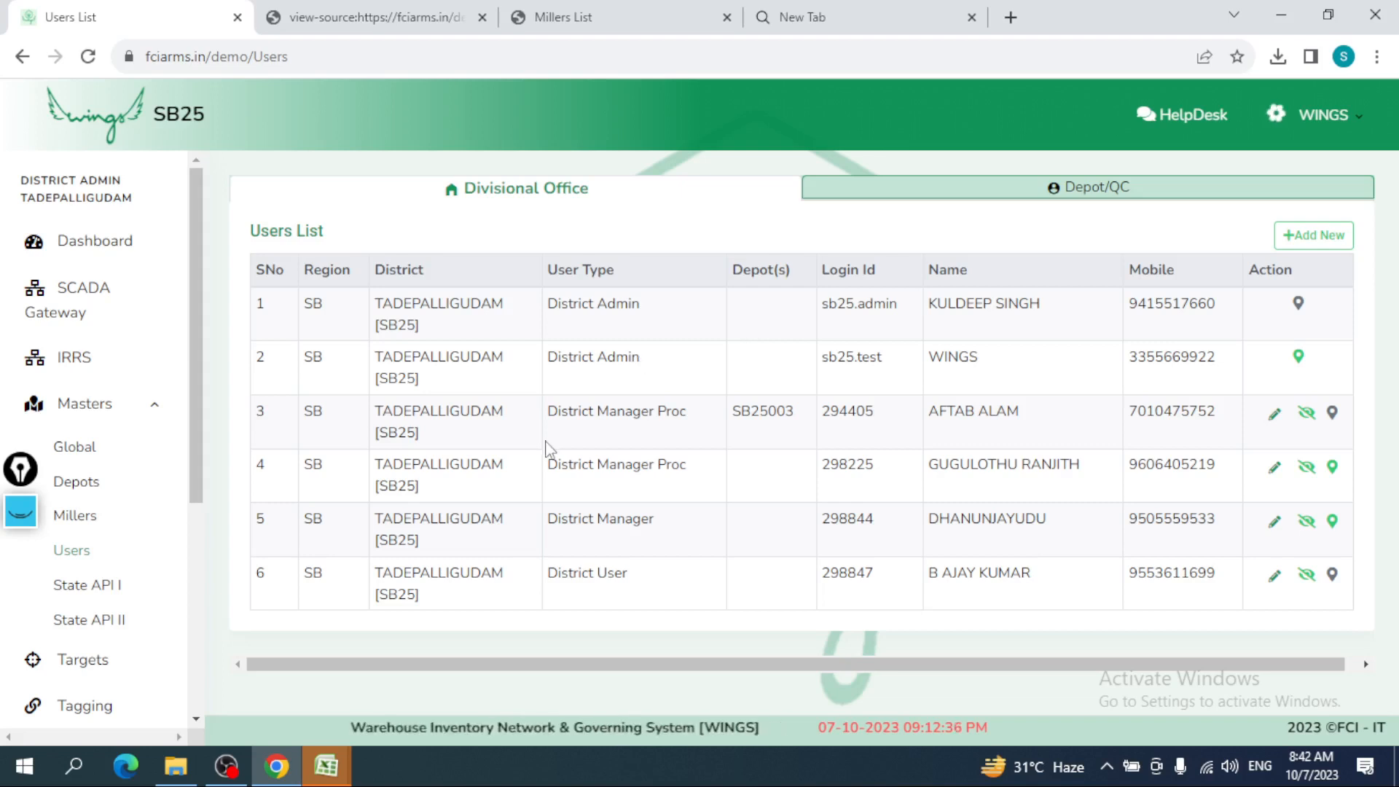
left_click_drag(315, 412, 1080, 427)
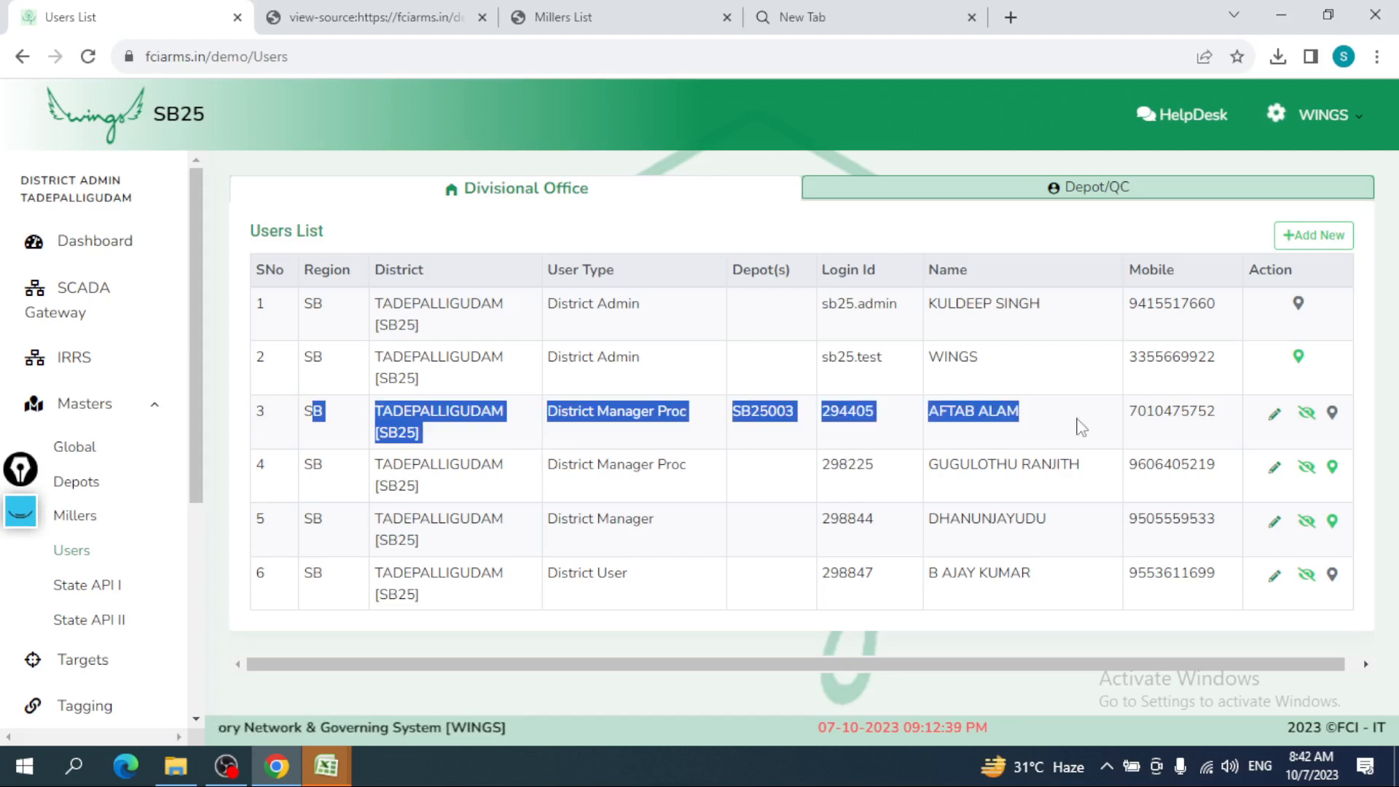
left_click_drag(1081, 427, 1206, 403)
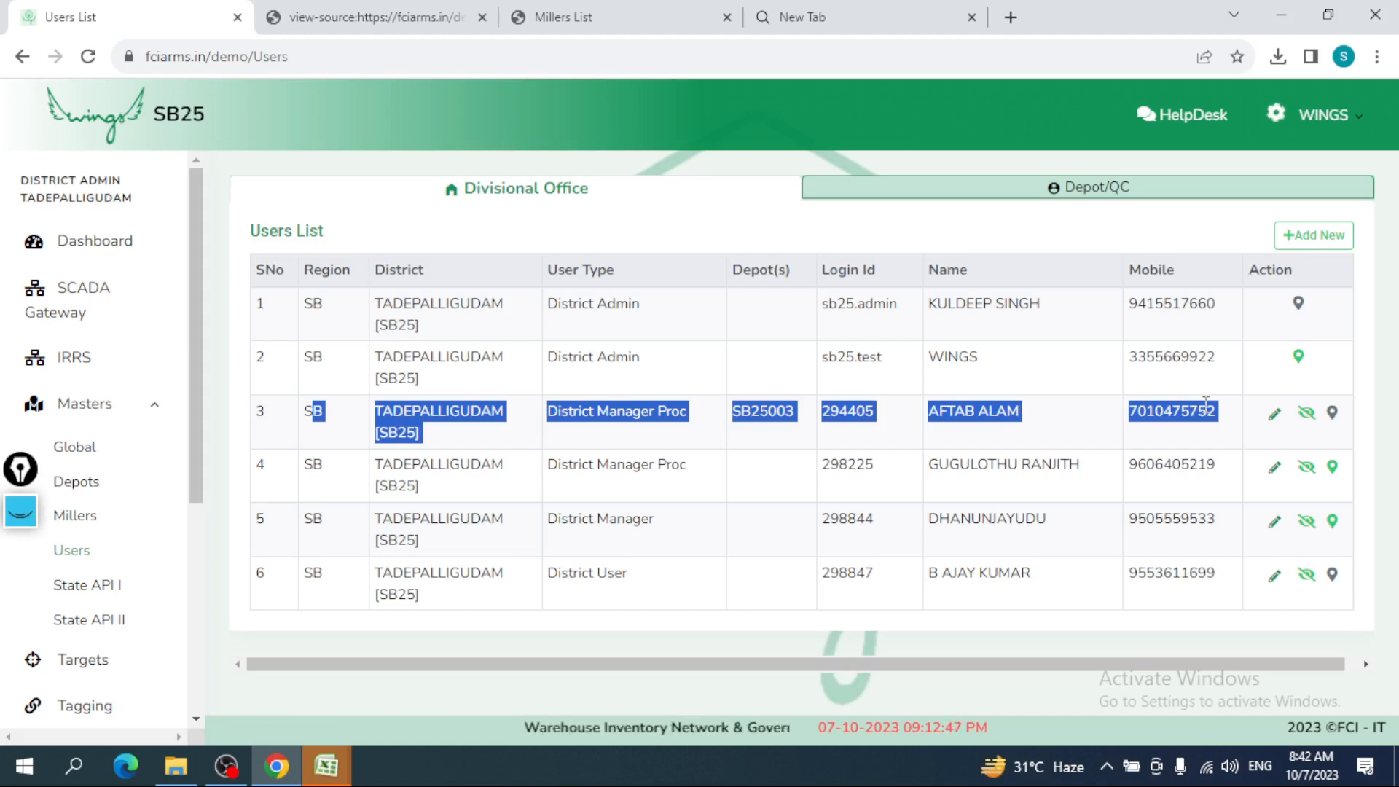
left_click(1009, 431)
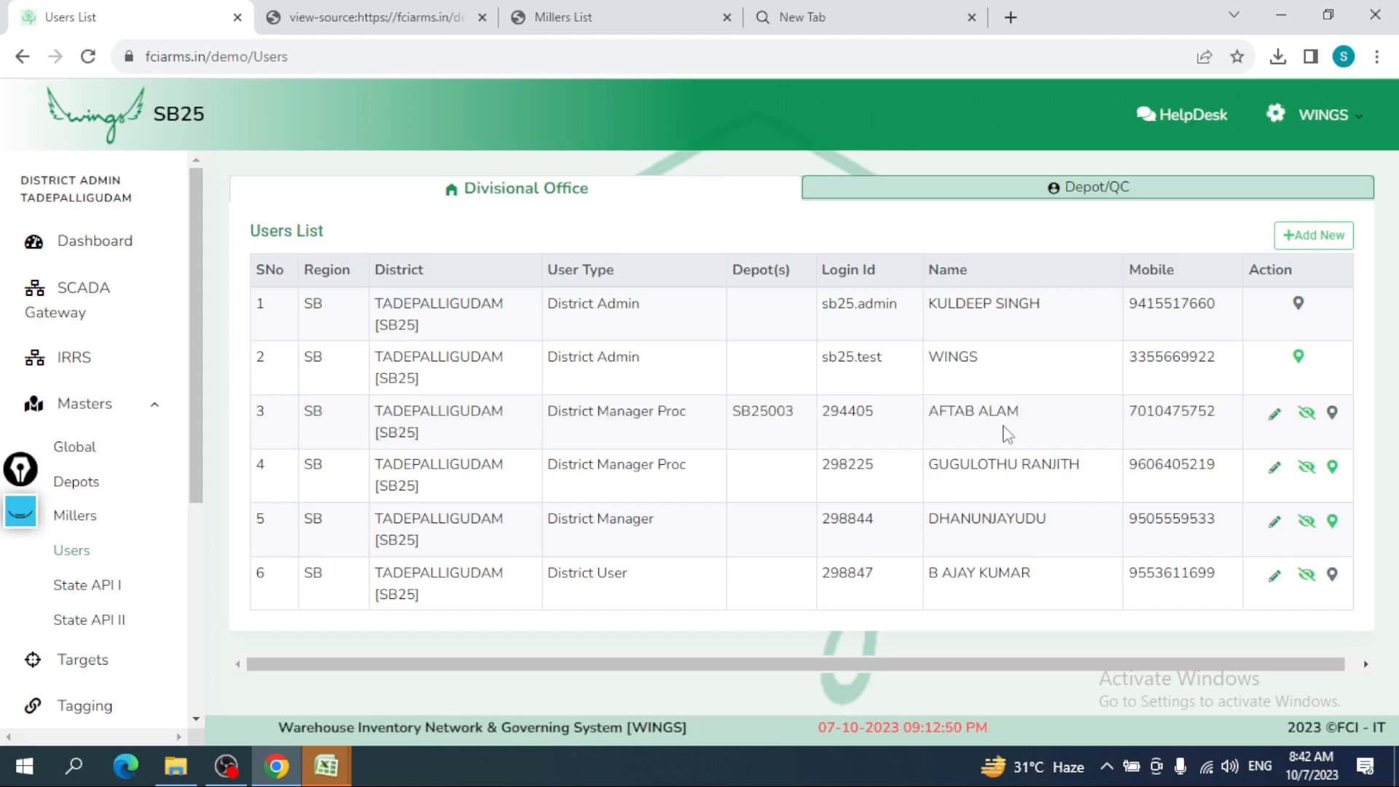
left_click(1275, 415)
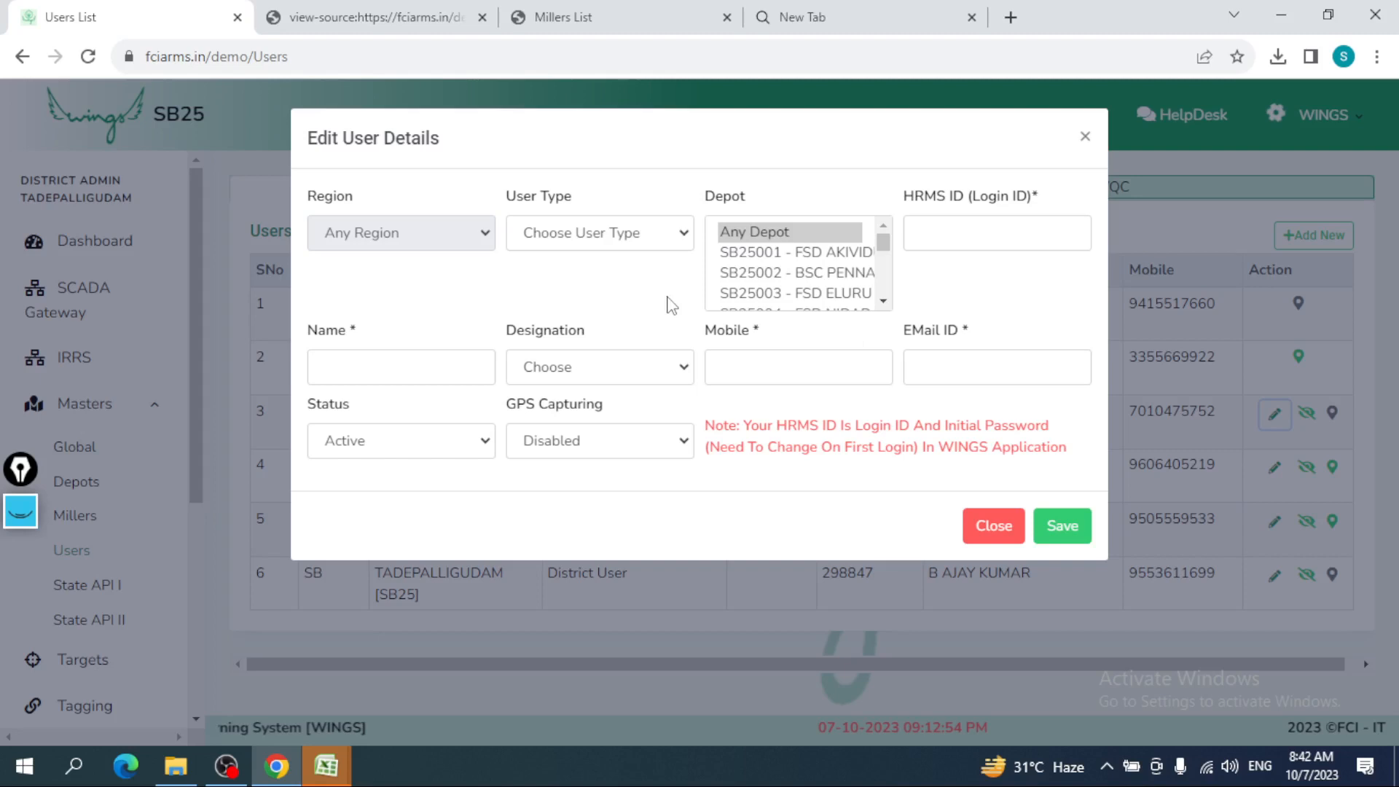
left_click(770, 368)
key("BackSpace")
key("BackSpace")
key("BackSpace")
key("BackSpace")
key("BackSpace")
key("BackSpace")
key("BackSpace")
key("BackSpace")
key("BackSpace")
key("BackSpace")
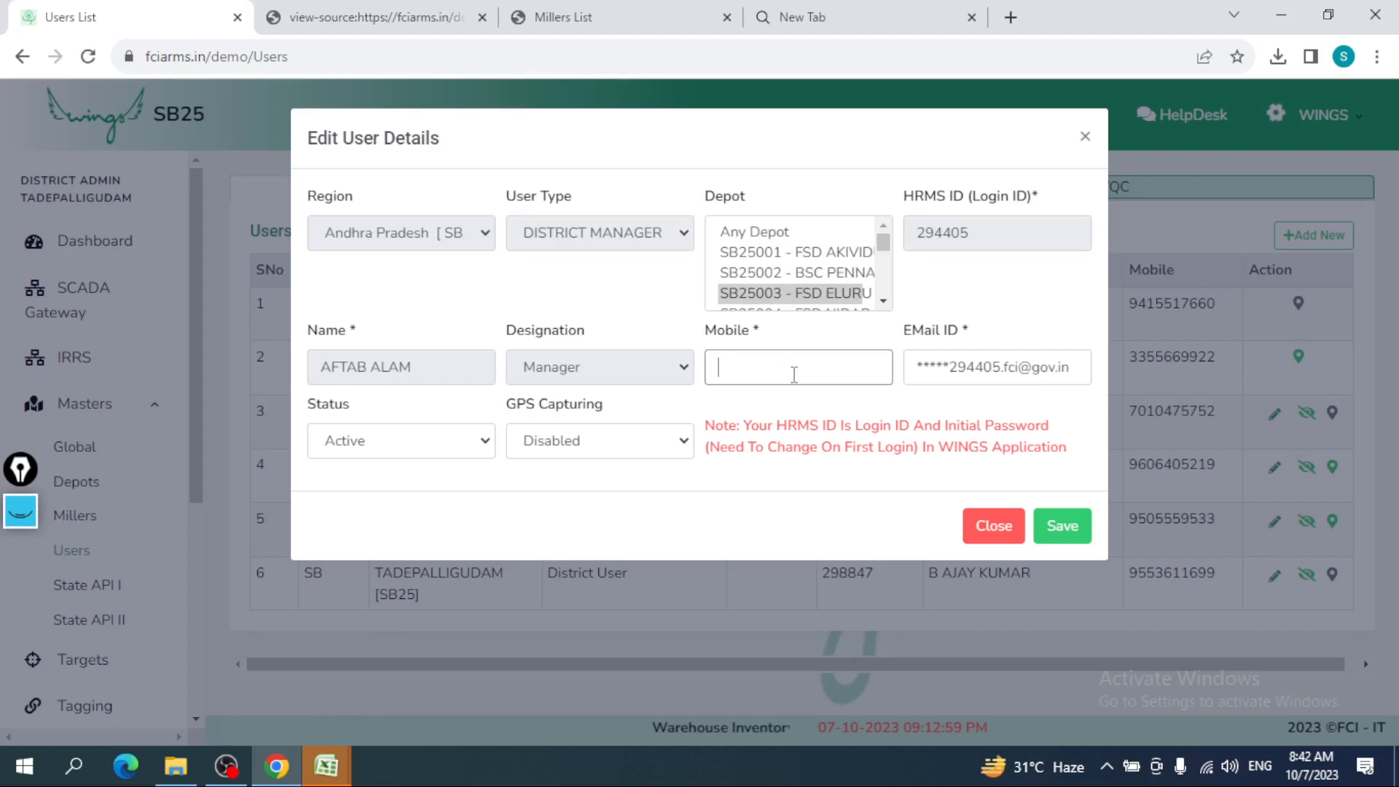
type("67888")
left_click(991, 525)
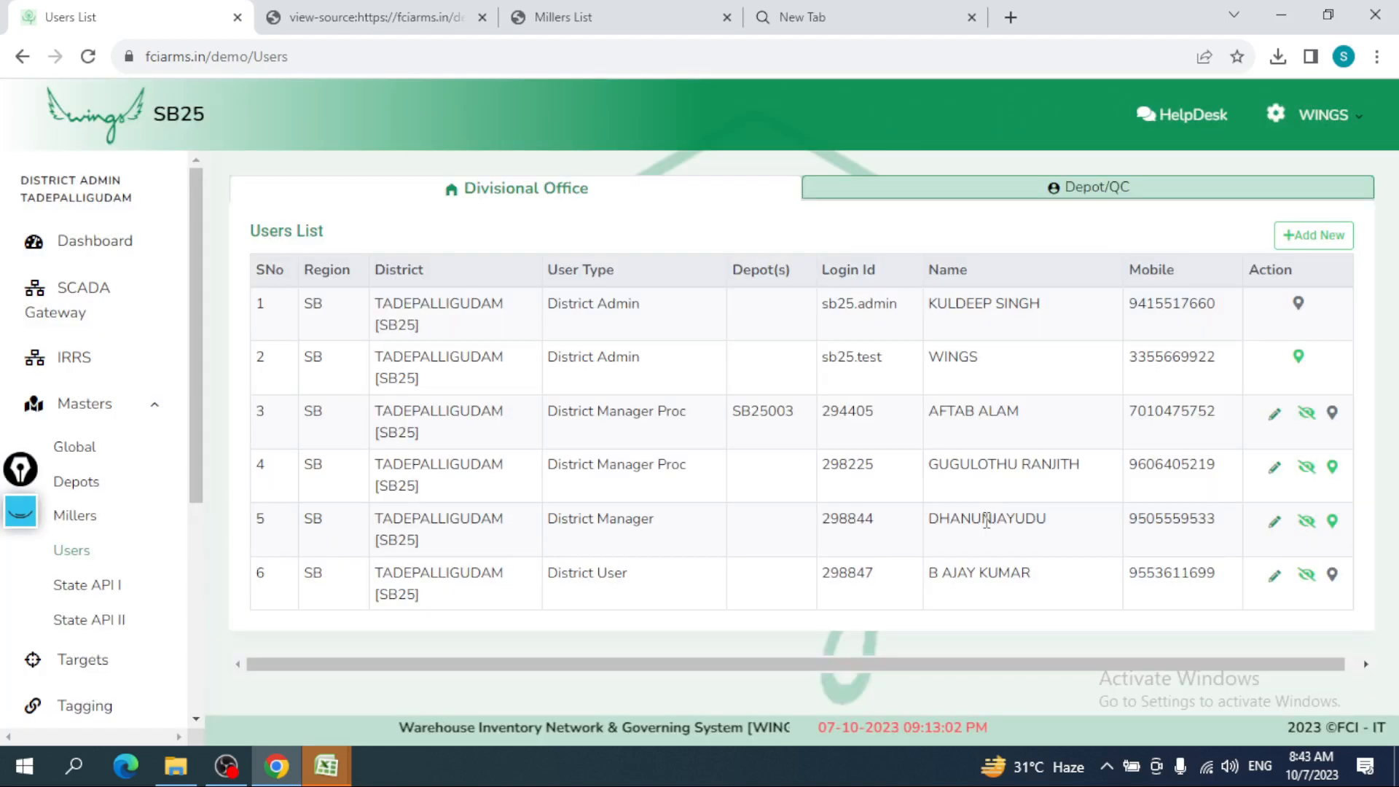
- Show the Depot/QC users list, then open and close an empty Add User form
left_click(1047, 196)
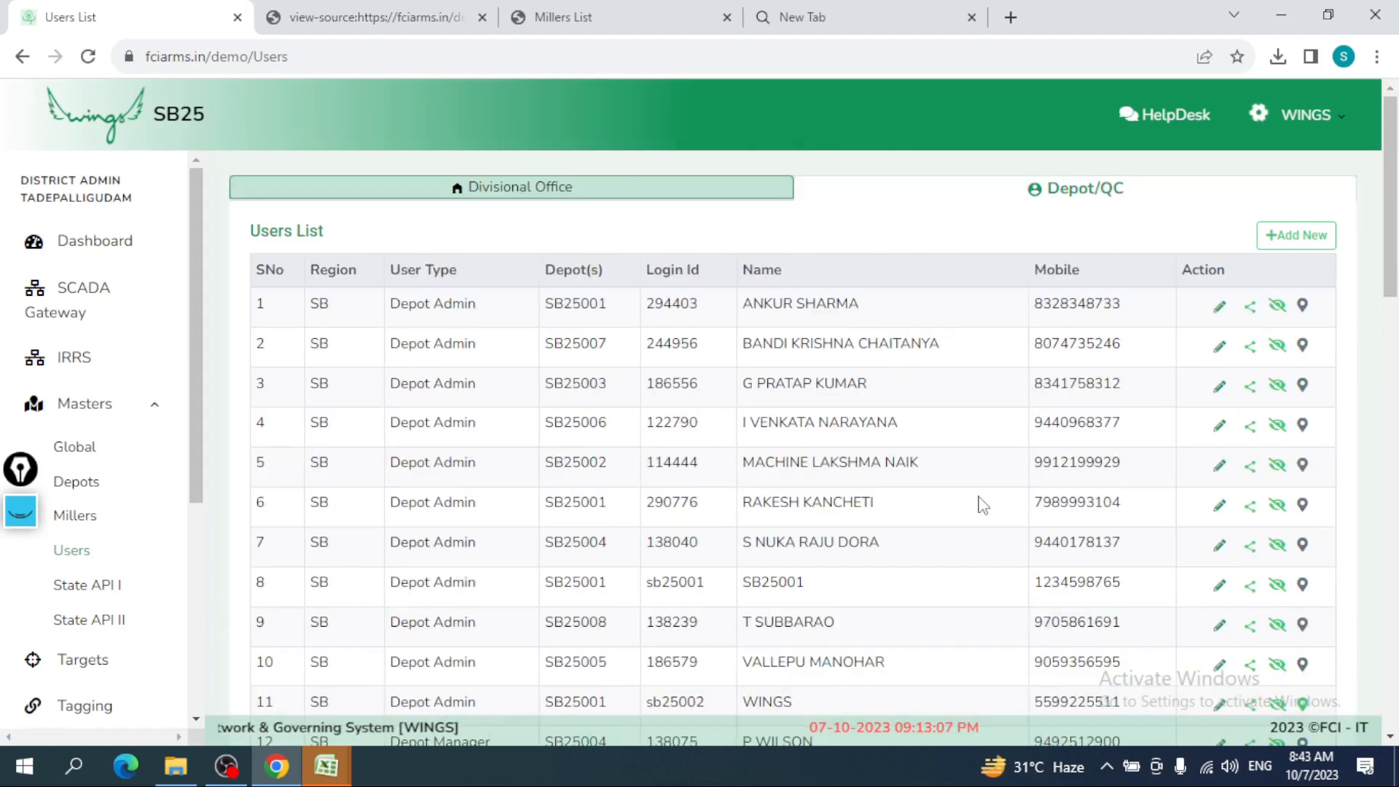
triple_click(747, 309)
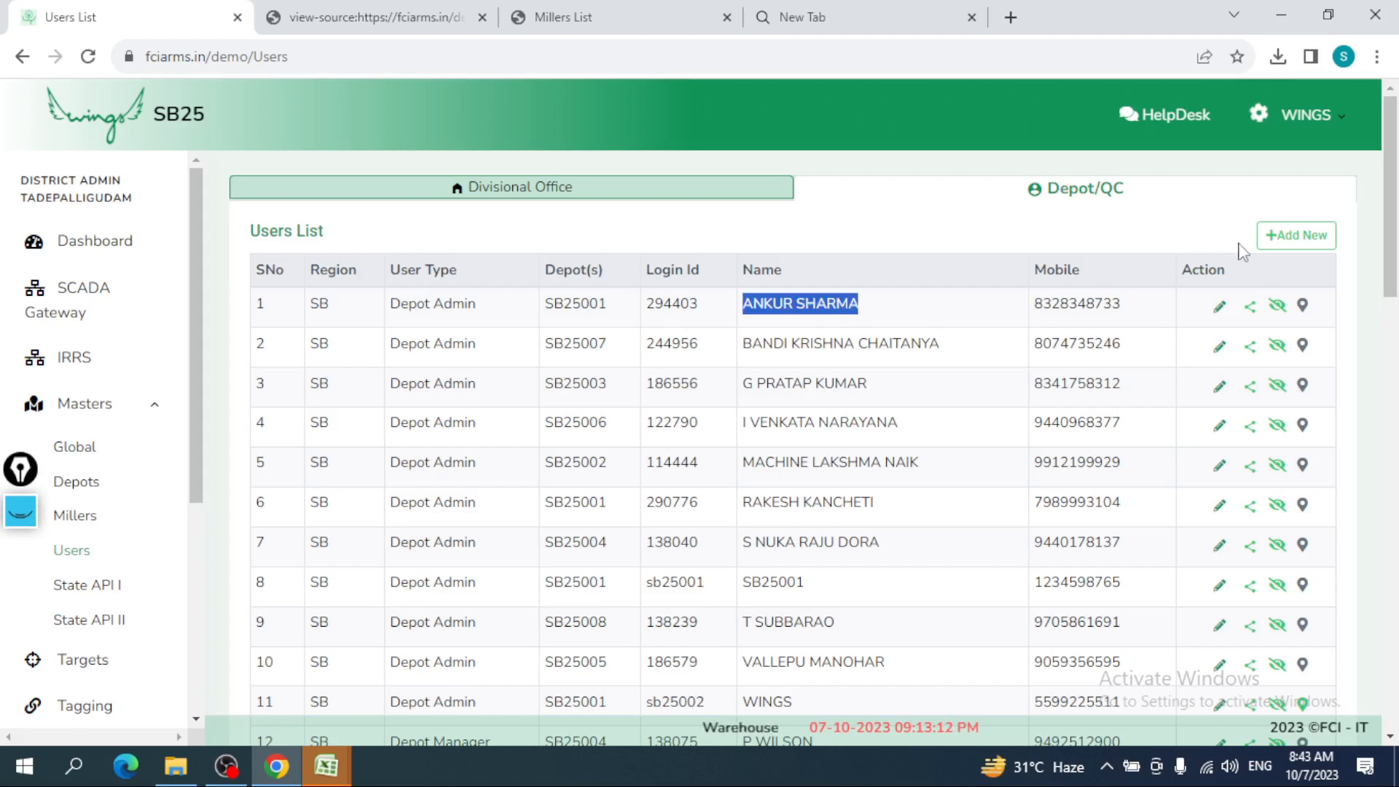
left_click(1270, 240)
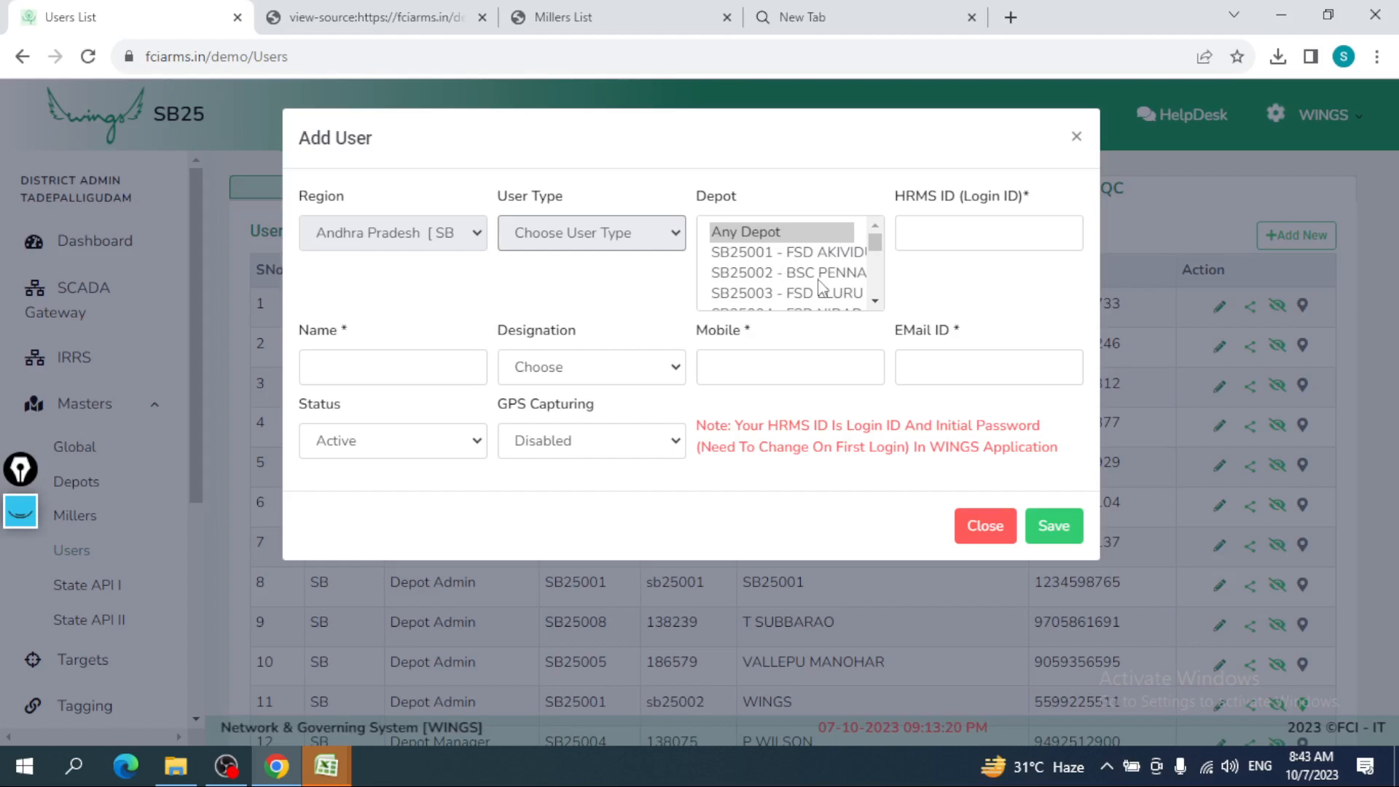
left_click(1076, 137)
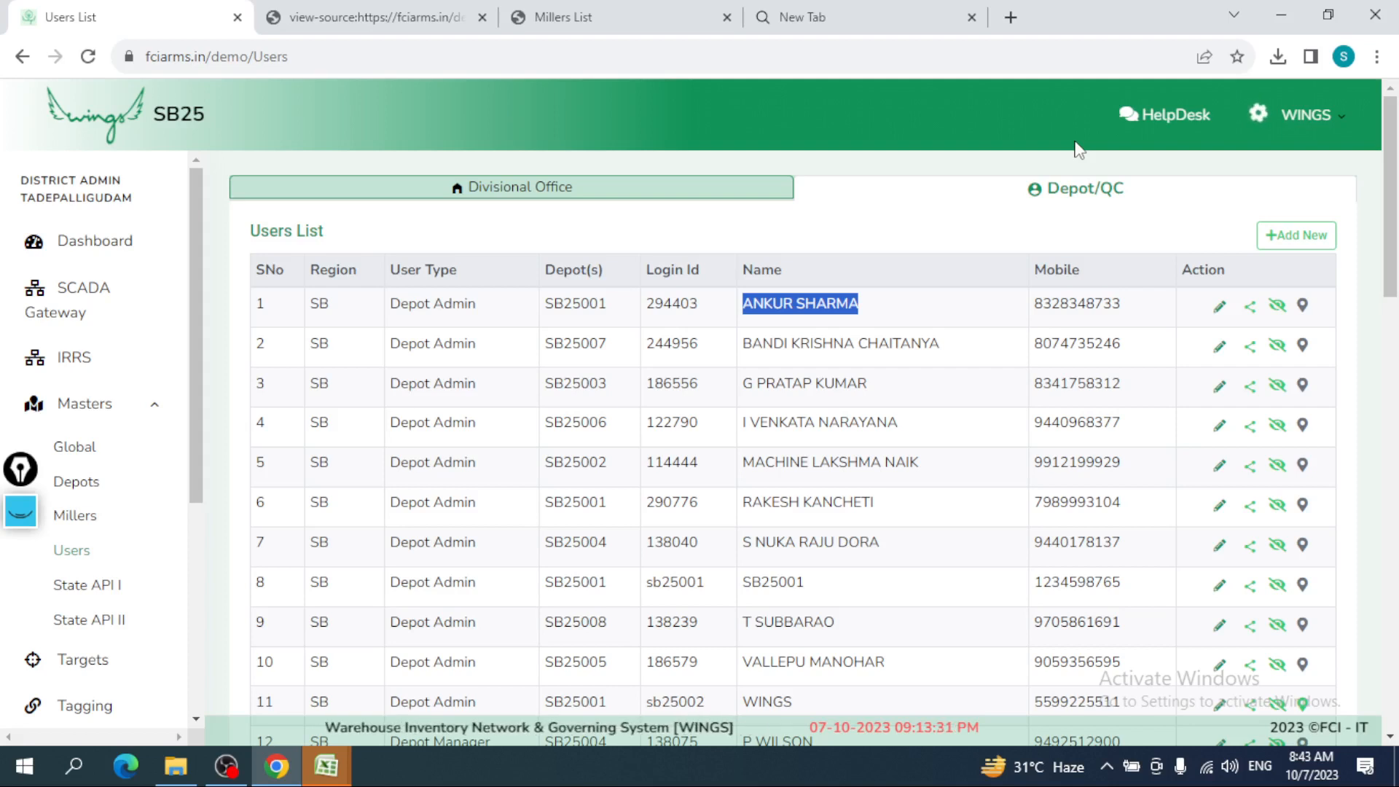
- Tag depots SB25001 FSD AKIVIDU, SB25002 BSC PENNADA and SB25003 FSD ELURU to the first user and save
left_click(1251, 314)
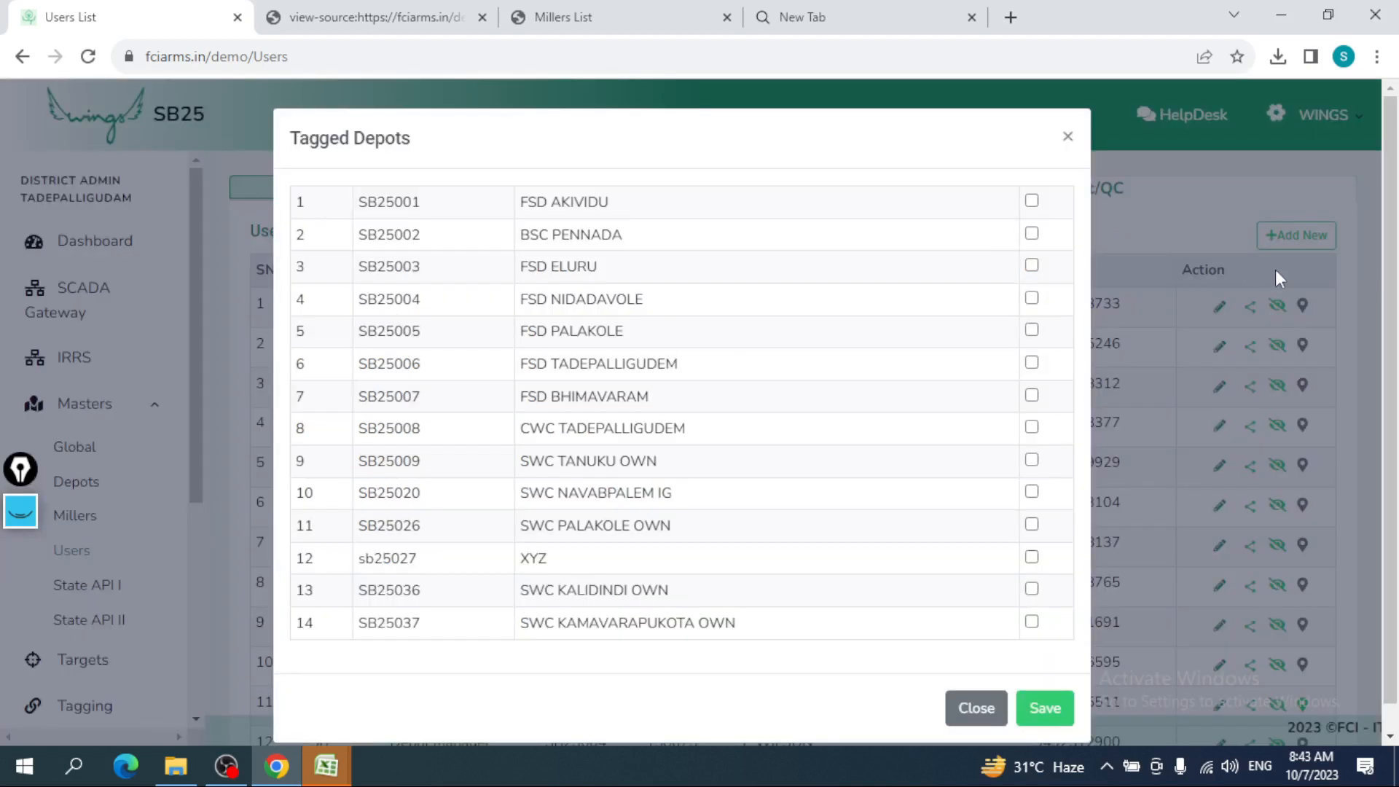
left_click(1031, 201)
left_click(1031, 234)
left_click(1032, 266)
left_click(1045, 708)
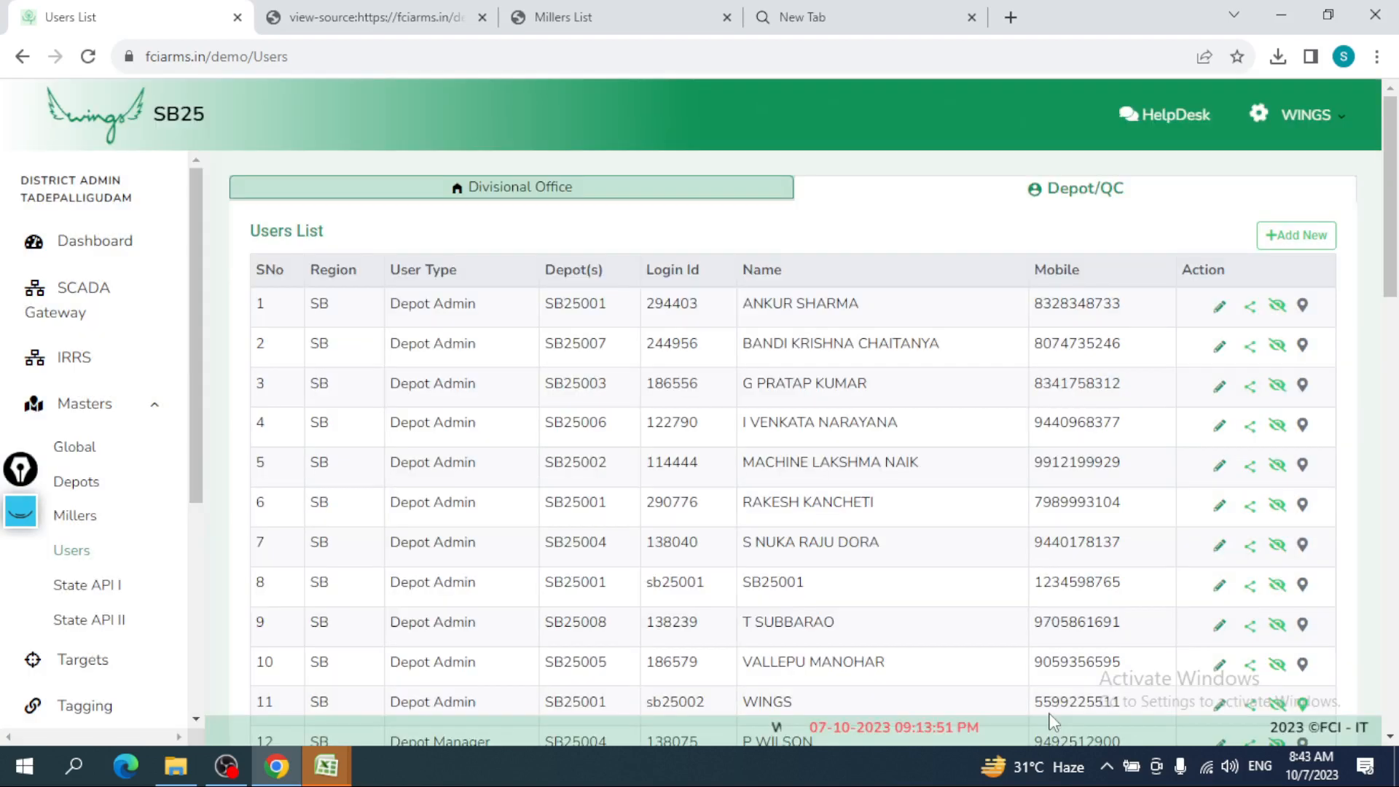
- Open and close the first Depot Admin's edit form, then bring up its disable confirmation
left_click(1214, 307)
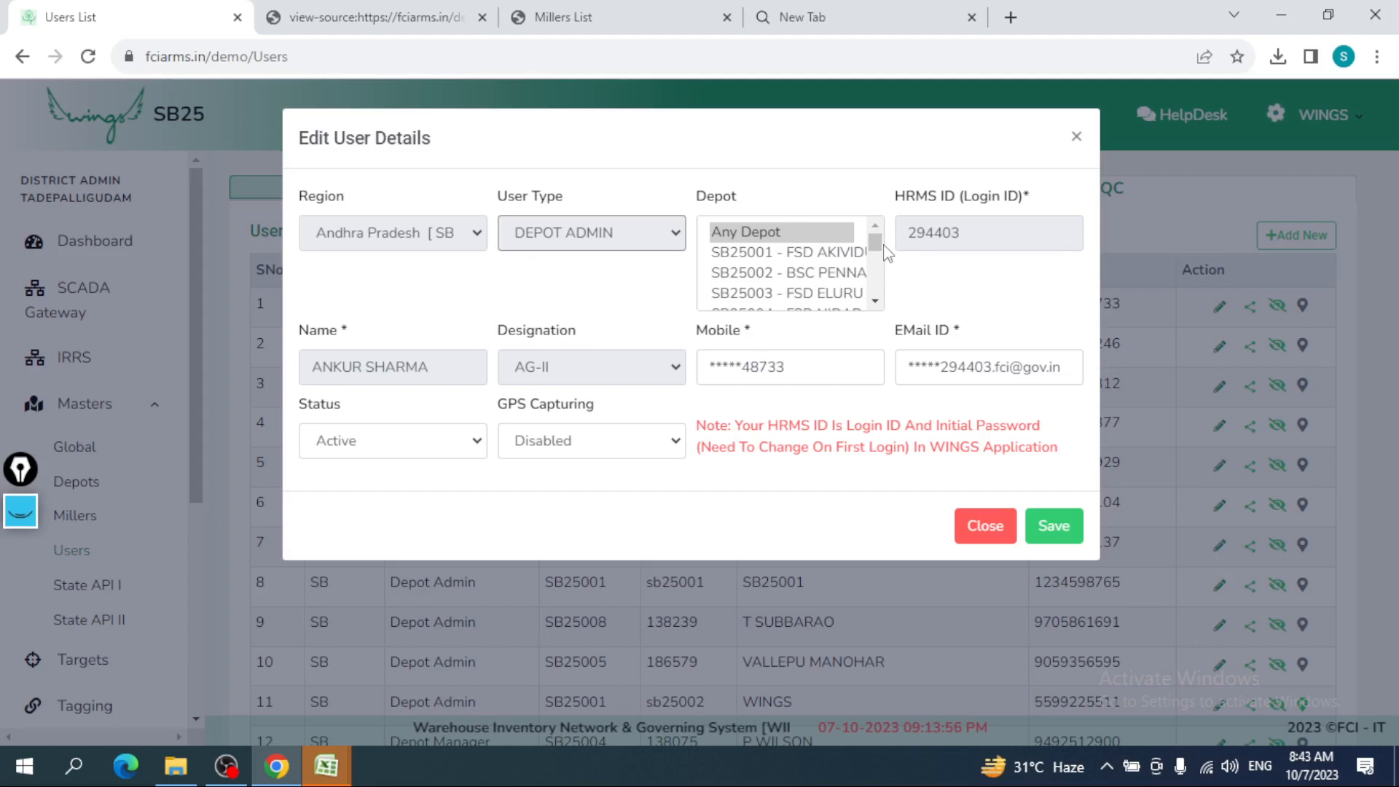
left_click(1280, 308)
left_click(1280, 309)
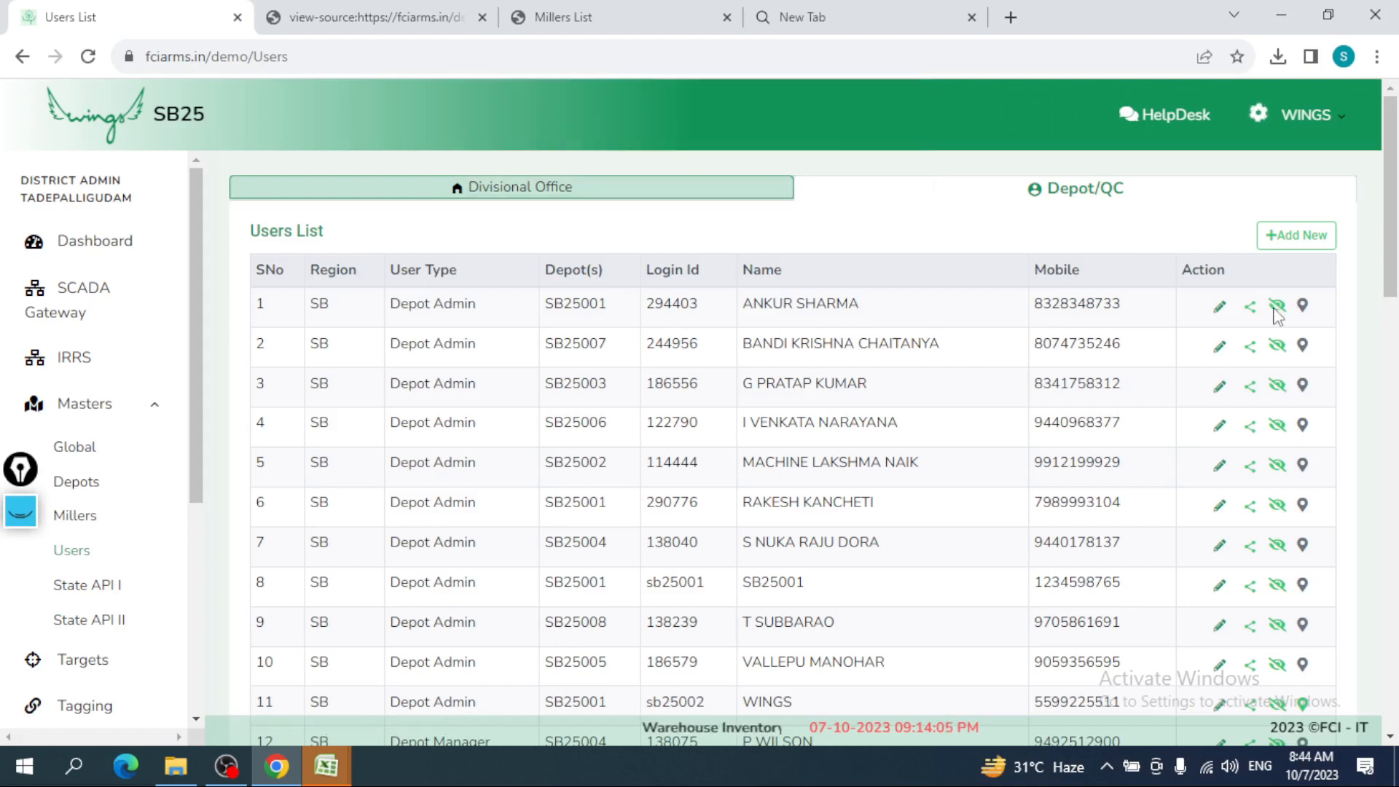
key("ctrl+u")
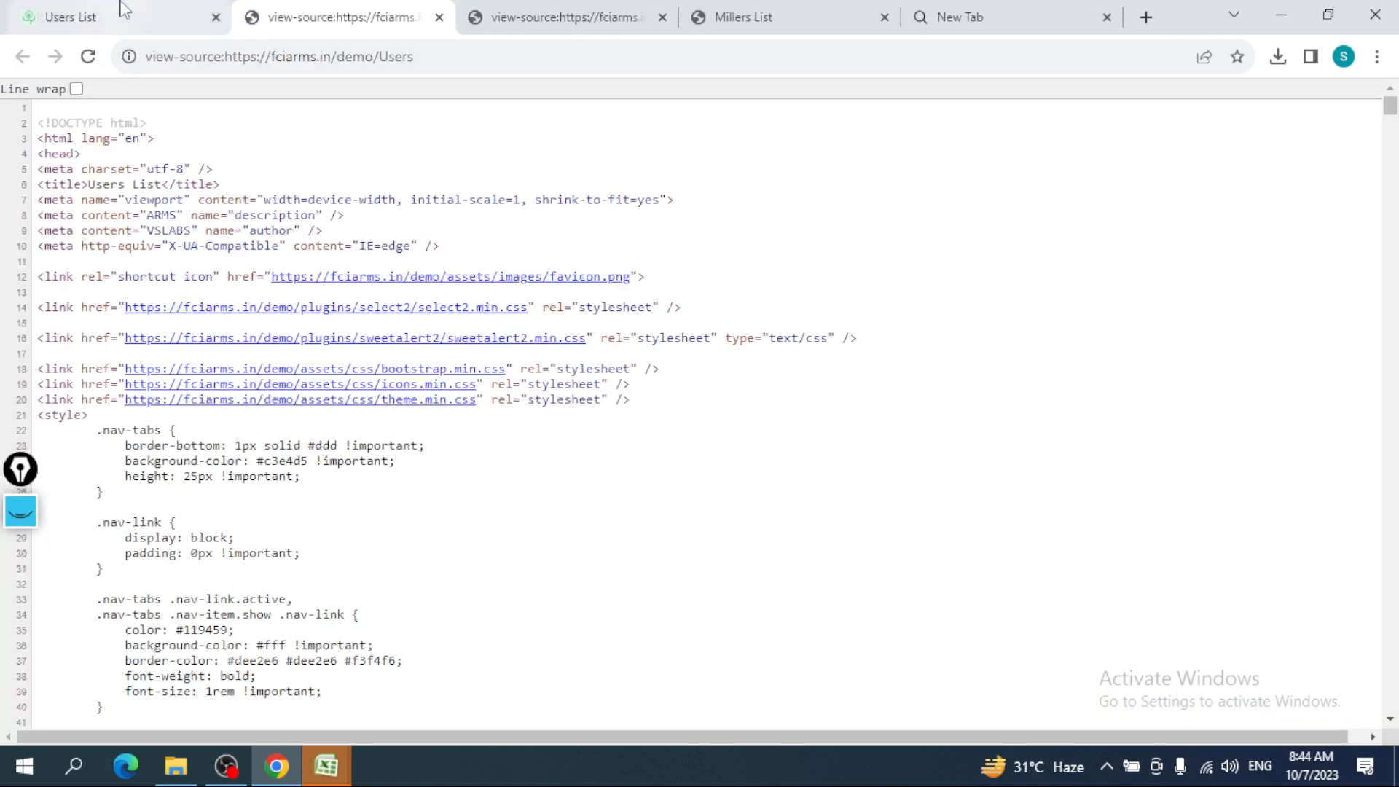
key("ctrl+Page_Up")
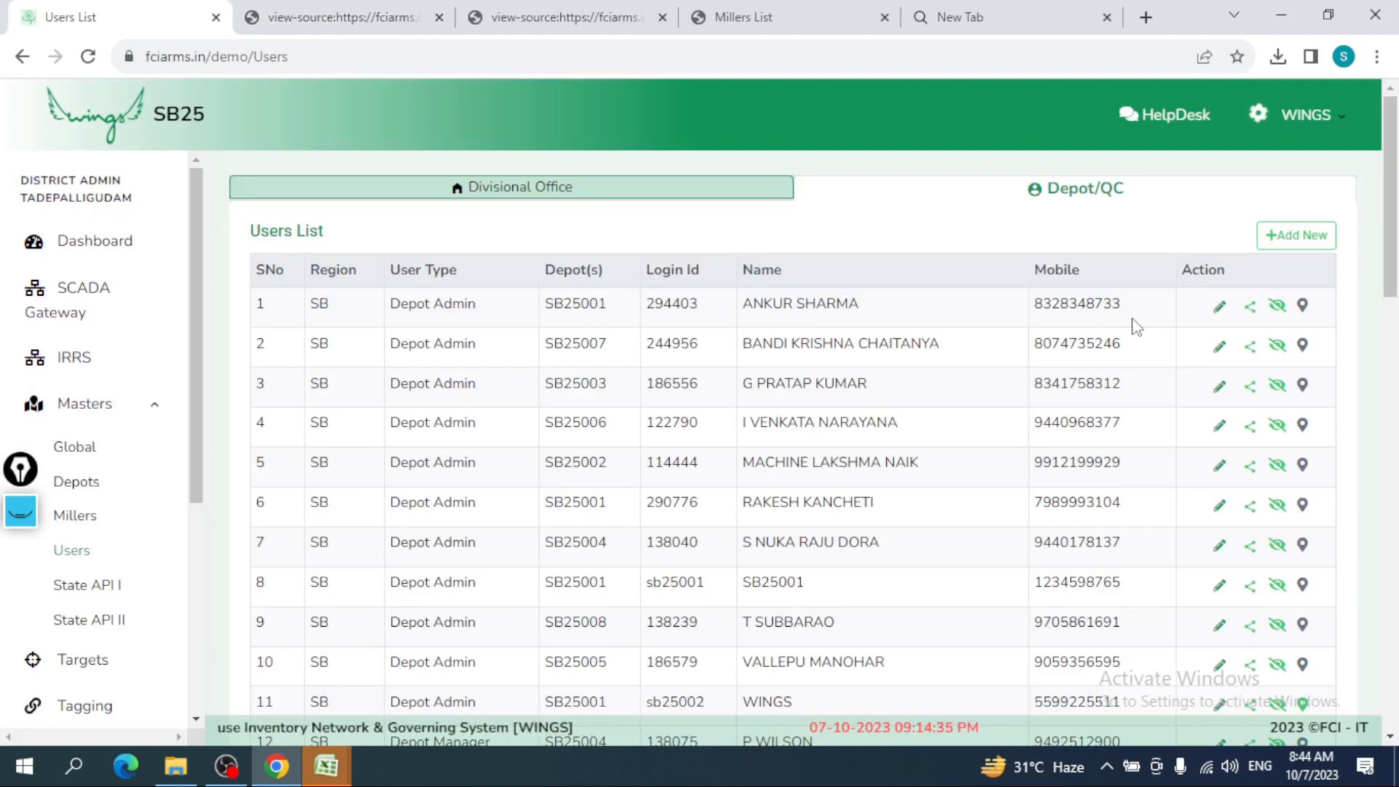
- Go to Masters > Millers, view Mills then Revenue Districts, and highlight the State User column
left_click_drag(698, 303, 645, 310)
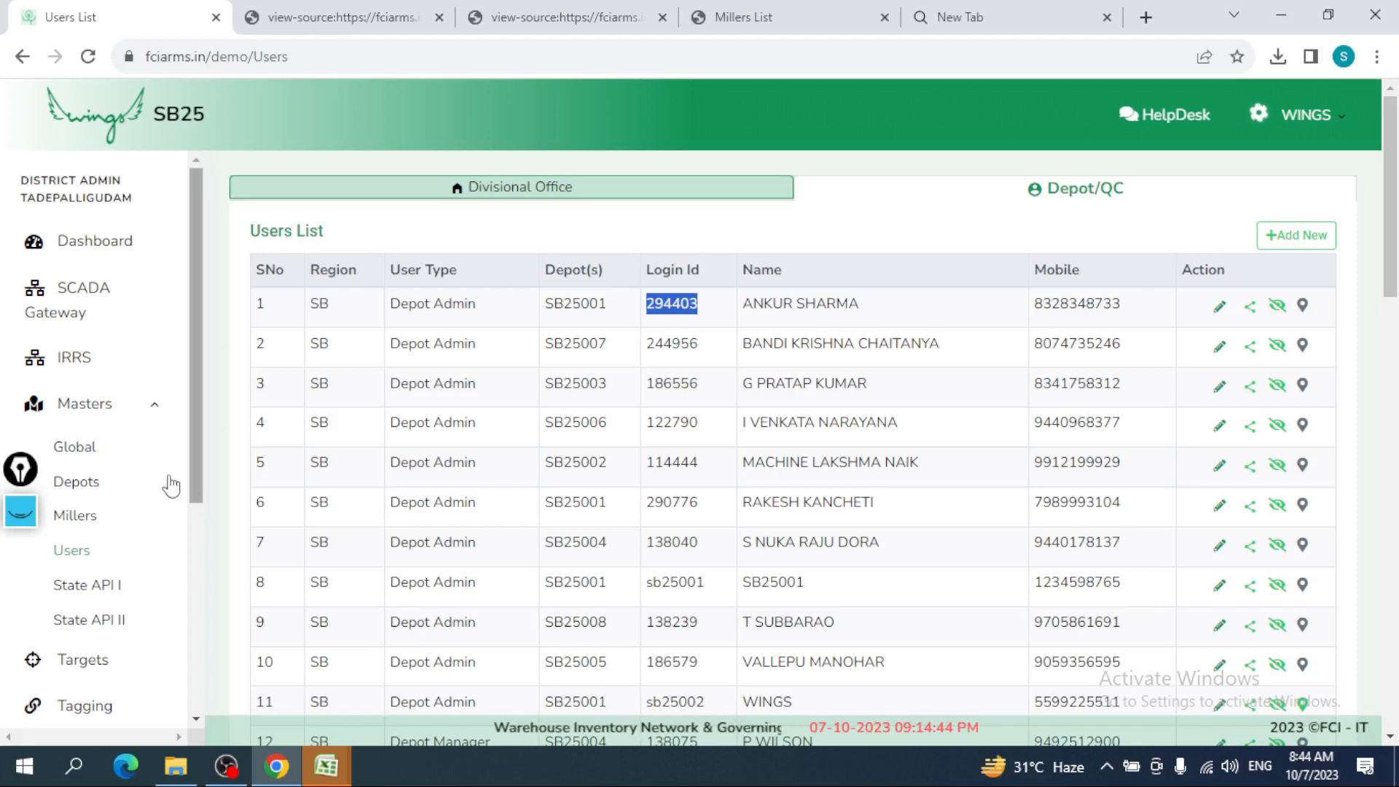
left_click(84, 521)
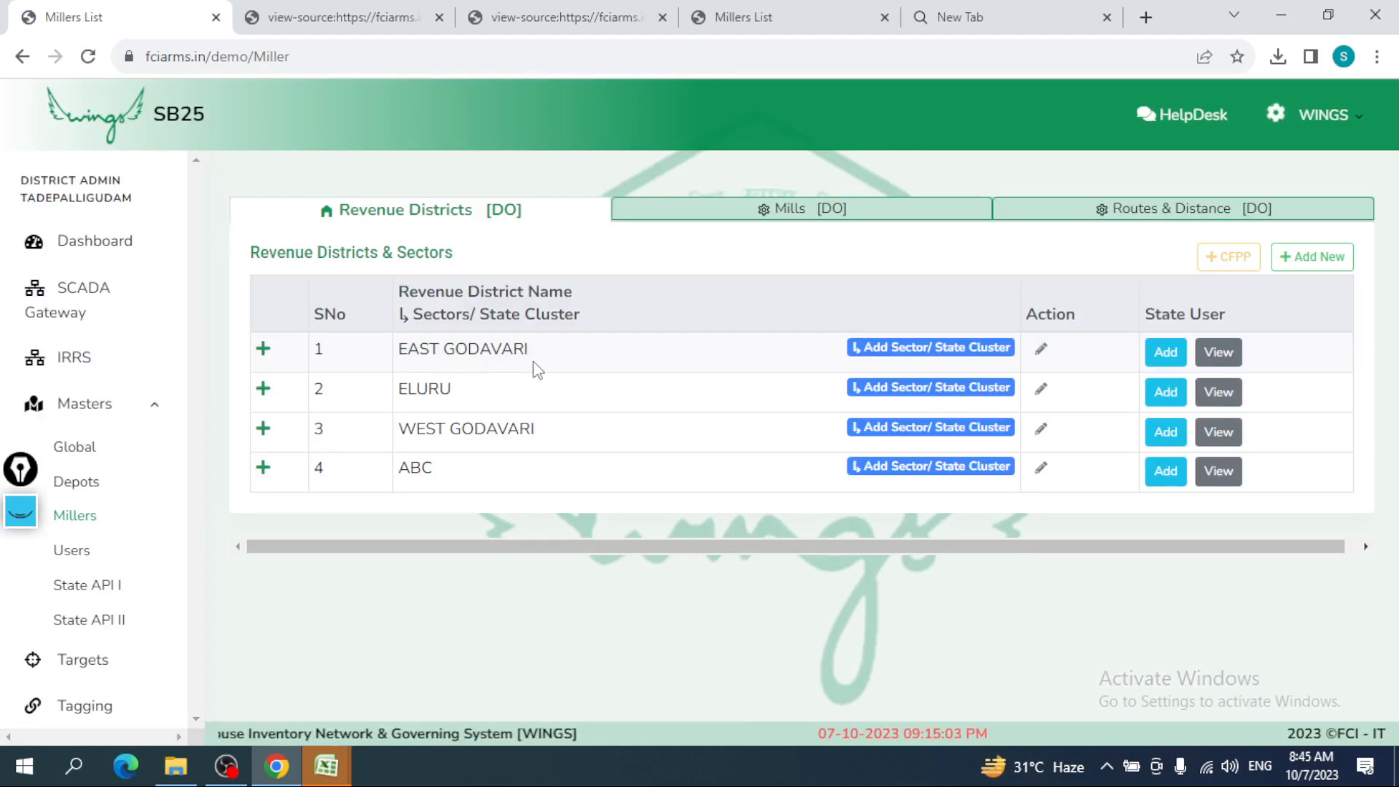
left_click(778, 212)
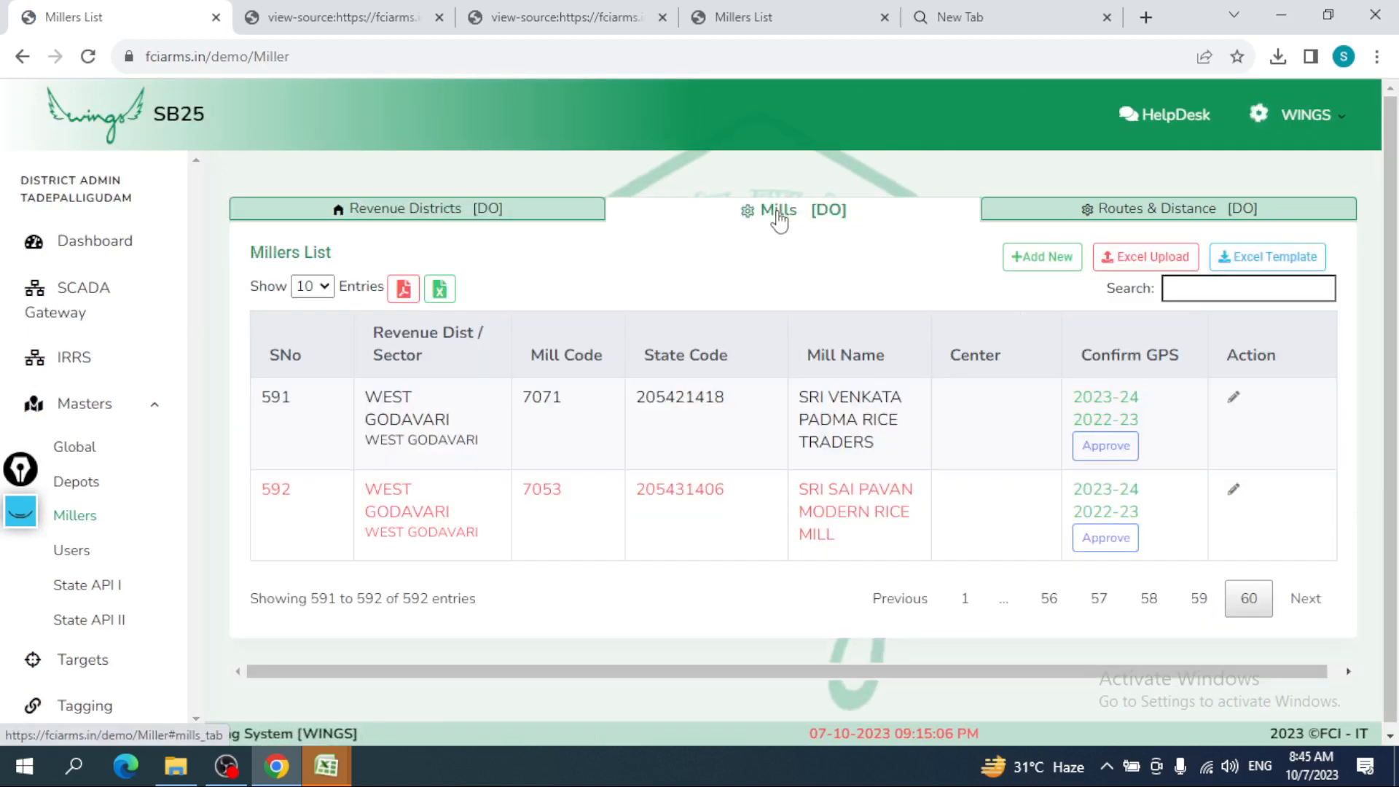
left_click(568, 223)
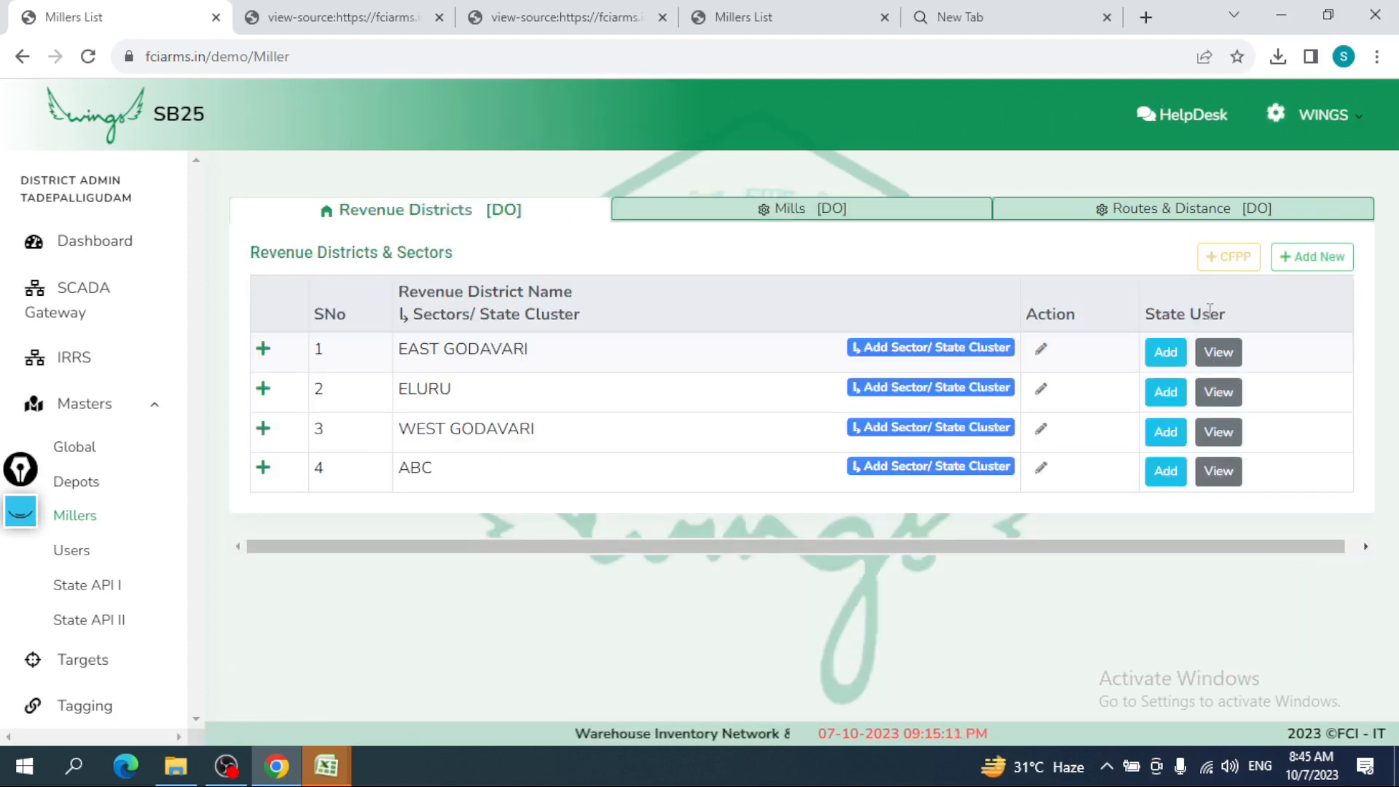
left_click_drag(1221, 314, 1142, 314)
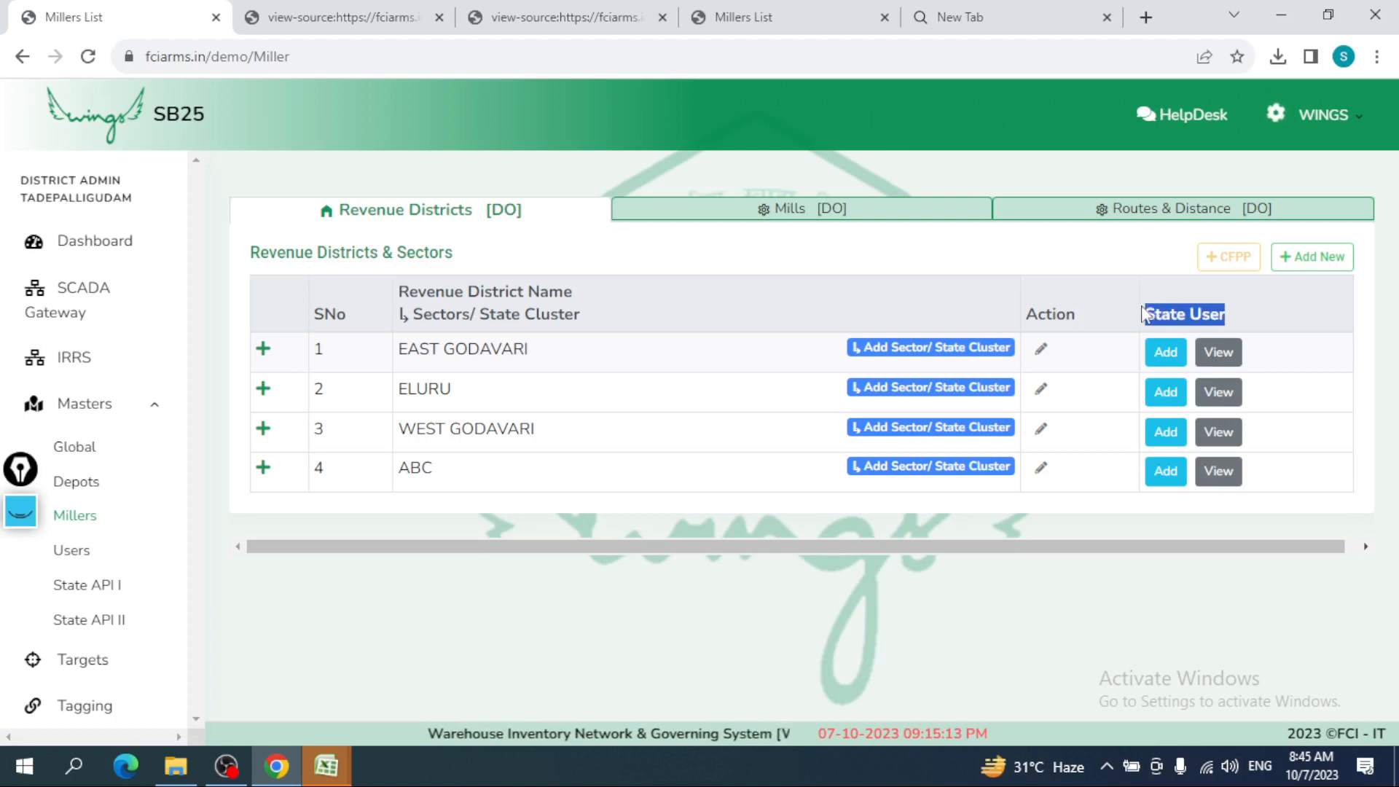